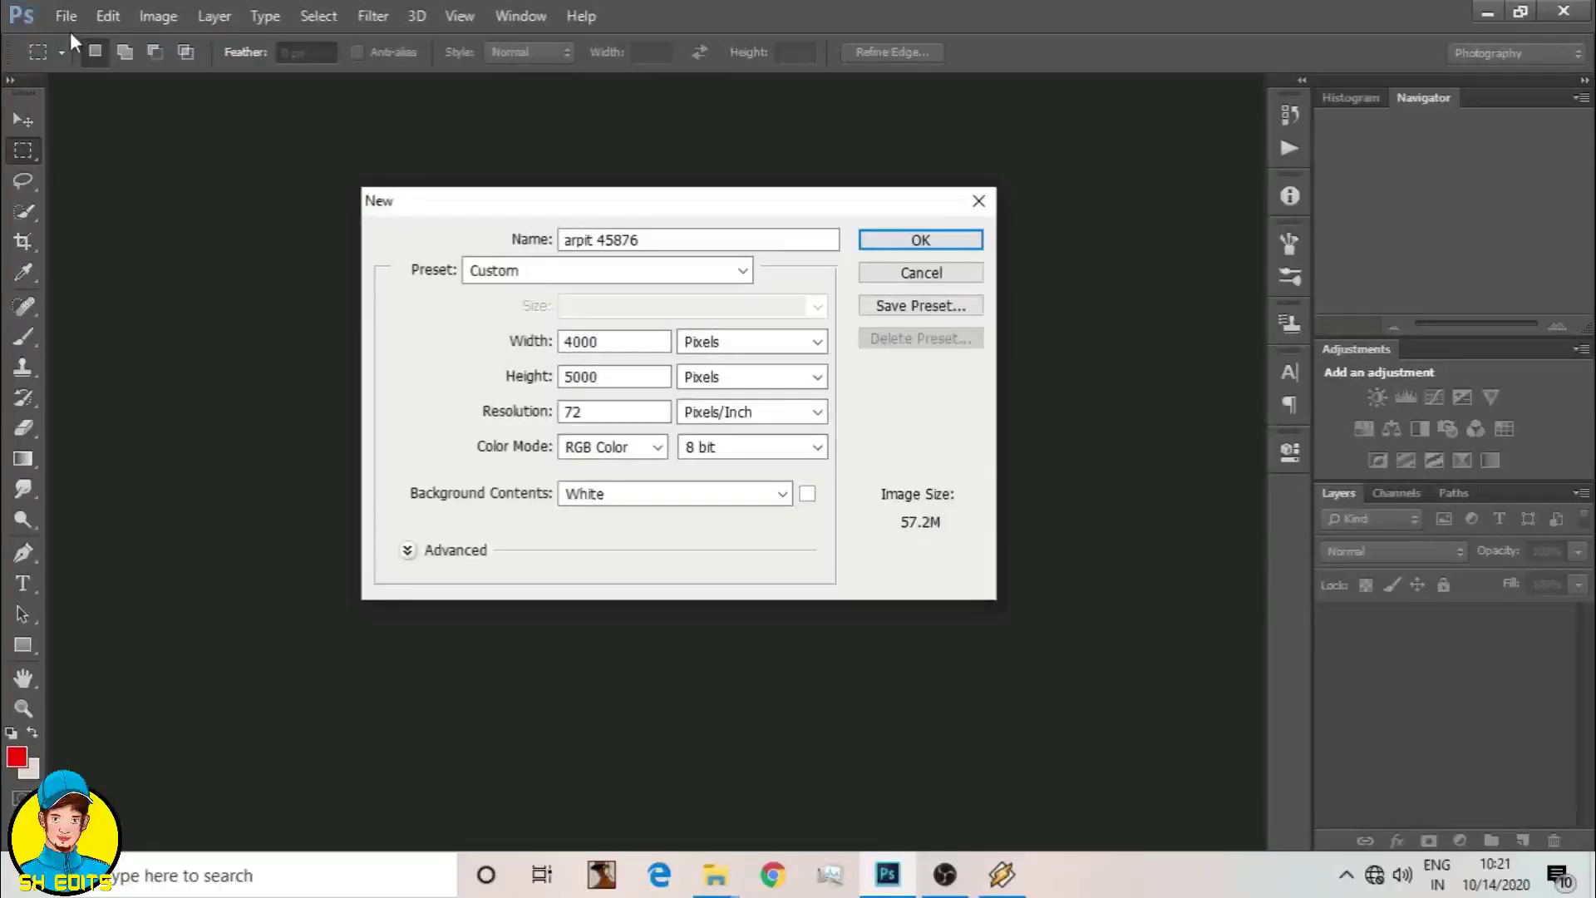
Step: Confirm the new document at 4000 × 5000 px, 72 ppi, RGB, white background
{"action": "key", "text": "Tab"}
{"action": "key", "text": "Return"}
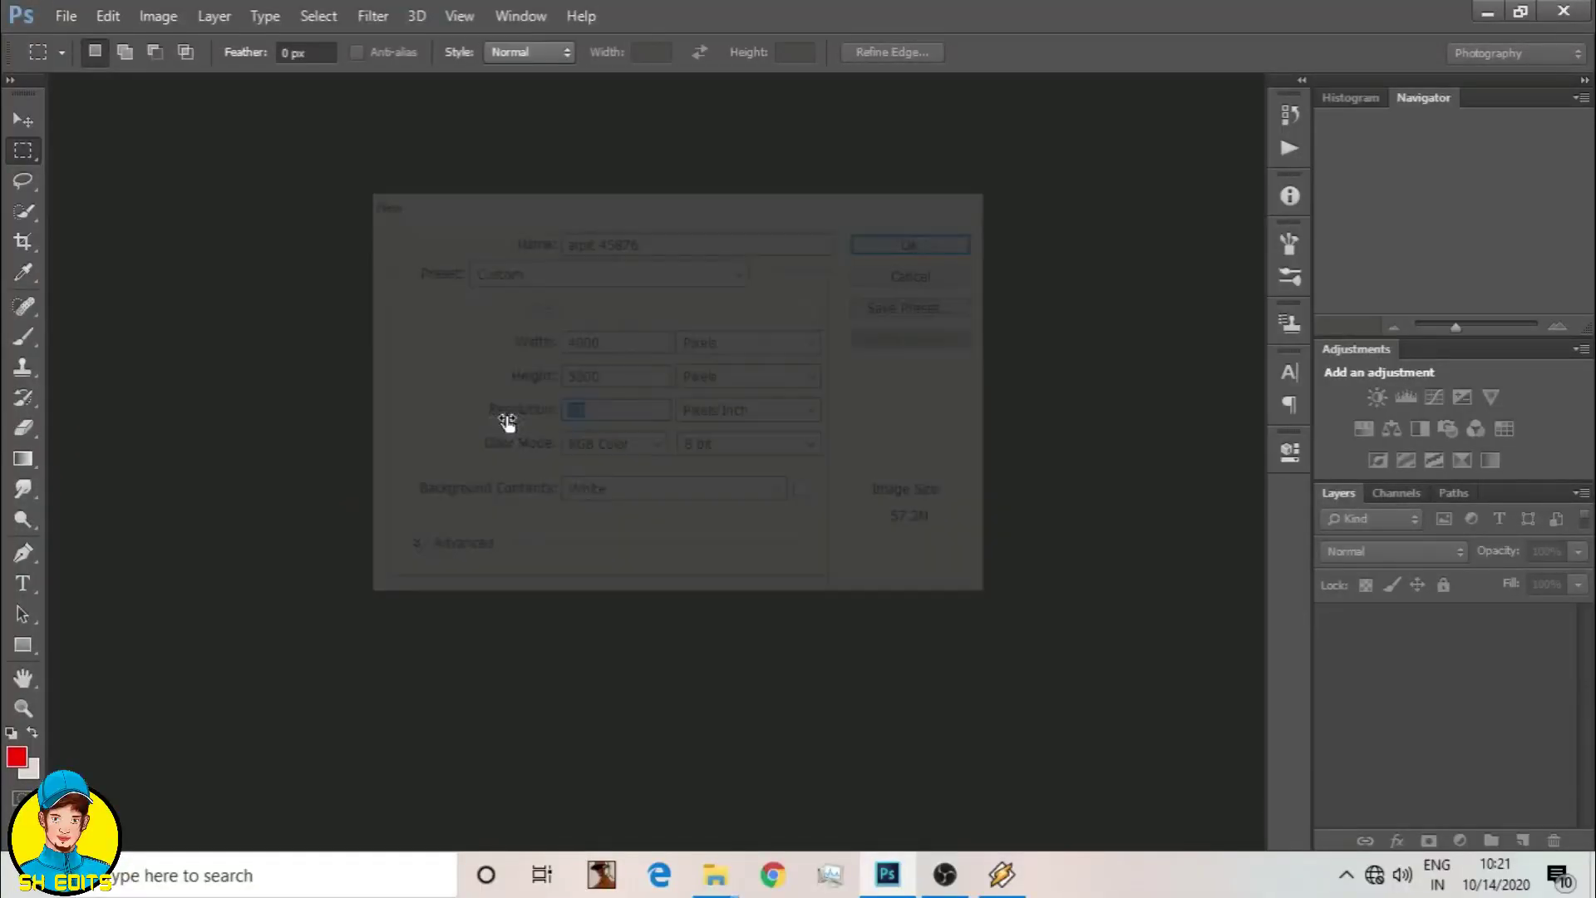
Step: Place DSC_0089 as a linked image and enlarge it to fill the canvas height
{"action": "left_click", "coordinate": [64, 18]}
{"action": "left_click", "coordinate": [143, 368]}
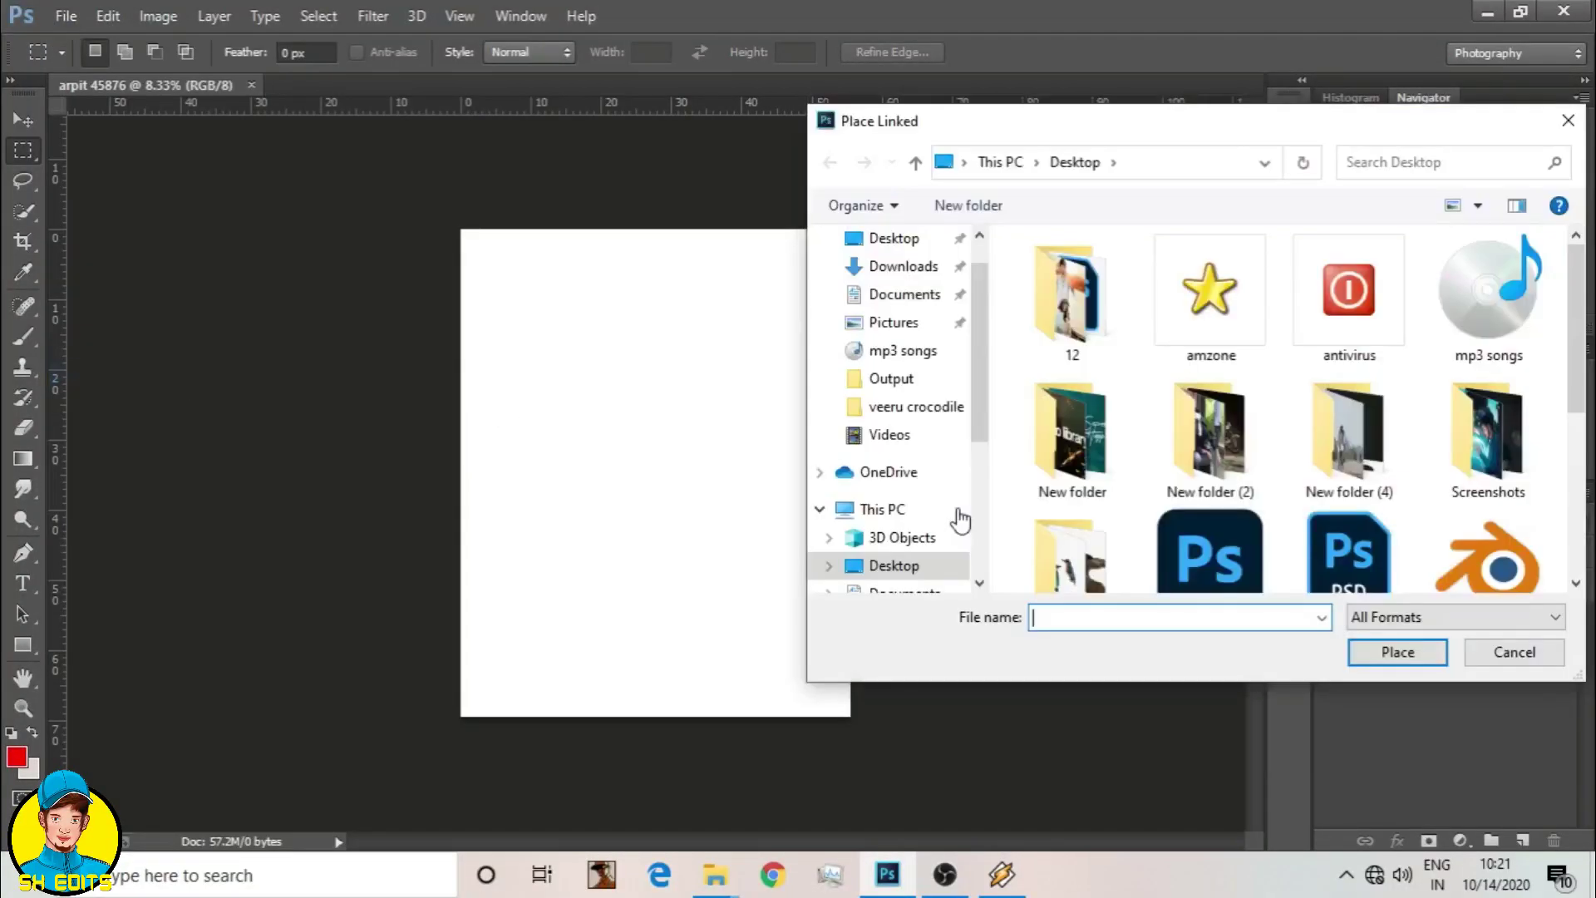
{"action": "double_click", "coordinate": [1233, 446]}
{"action": "left_click", "coordinate": [1069, 286]}
{"action": "left_click", "coordinate": [1391, 653]}
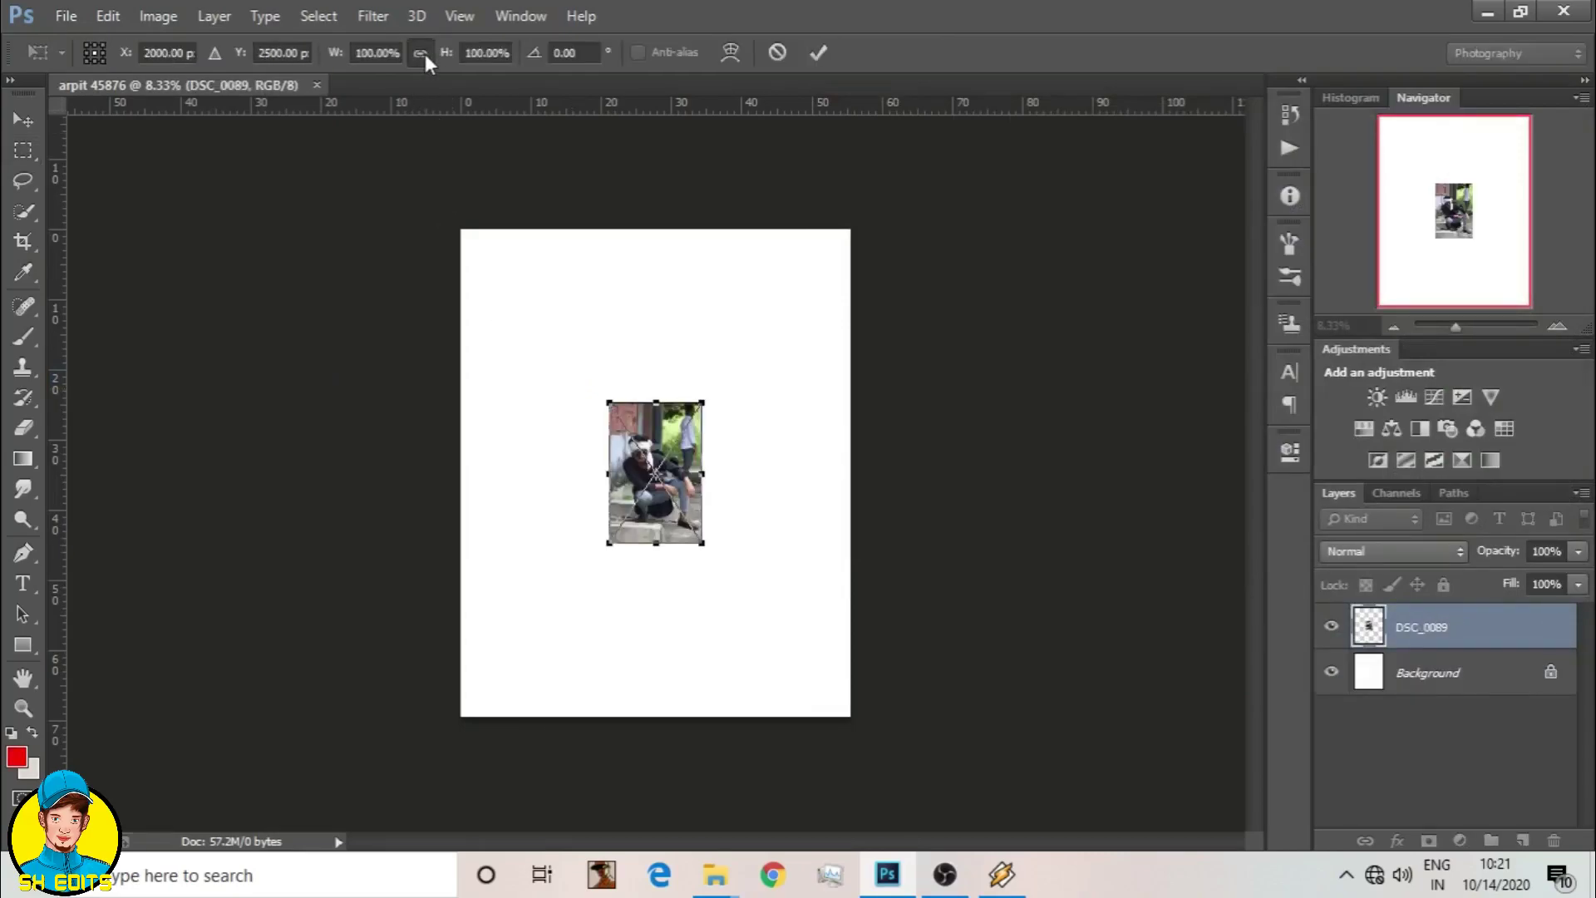
{"action": "left_click_drag", "start_coordinate": [458, 62], "coordinate": [735, 129]}
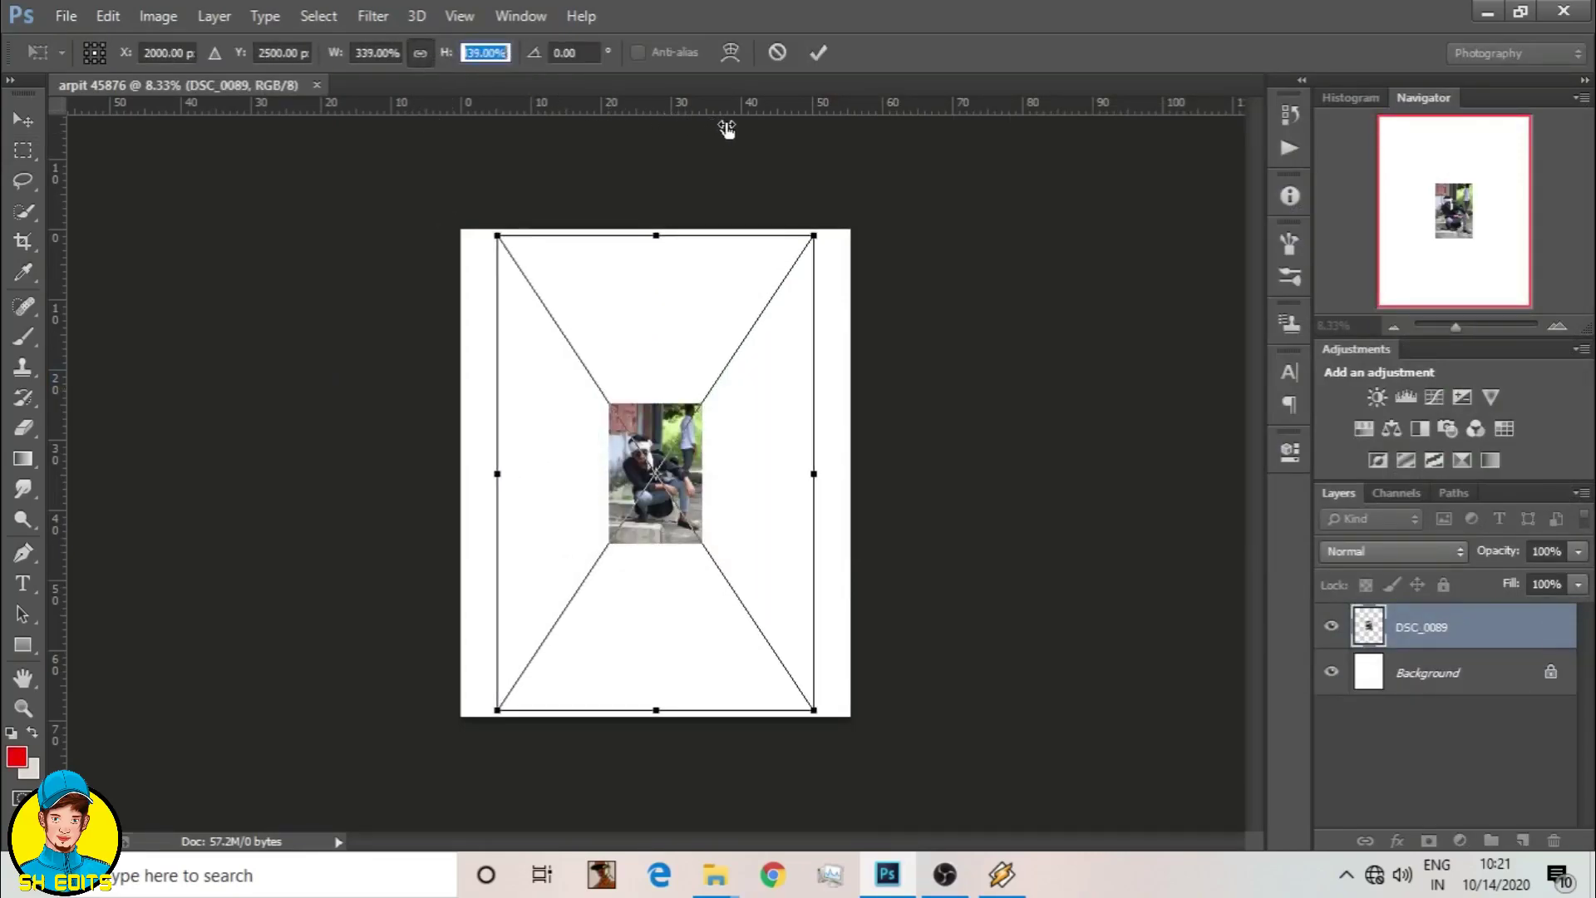
{"action": "key", "text": "Return"}
Step: Rasterize the DSC_0089 layer and switch to Quick Selection
{"action": "key", "text": "m"}
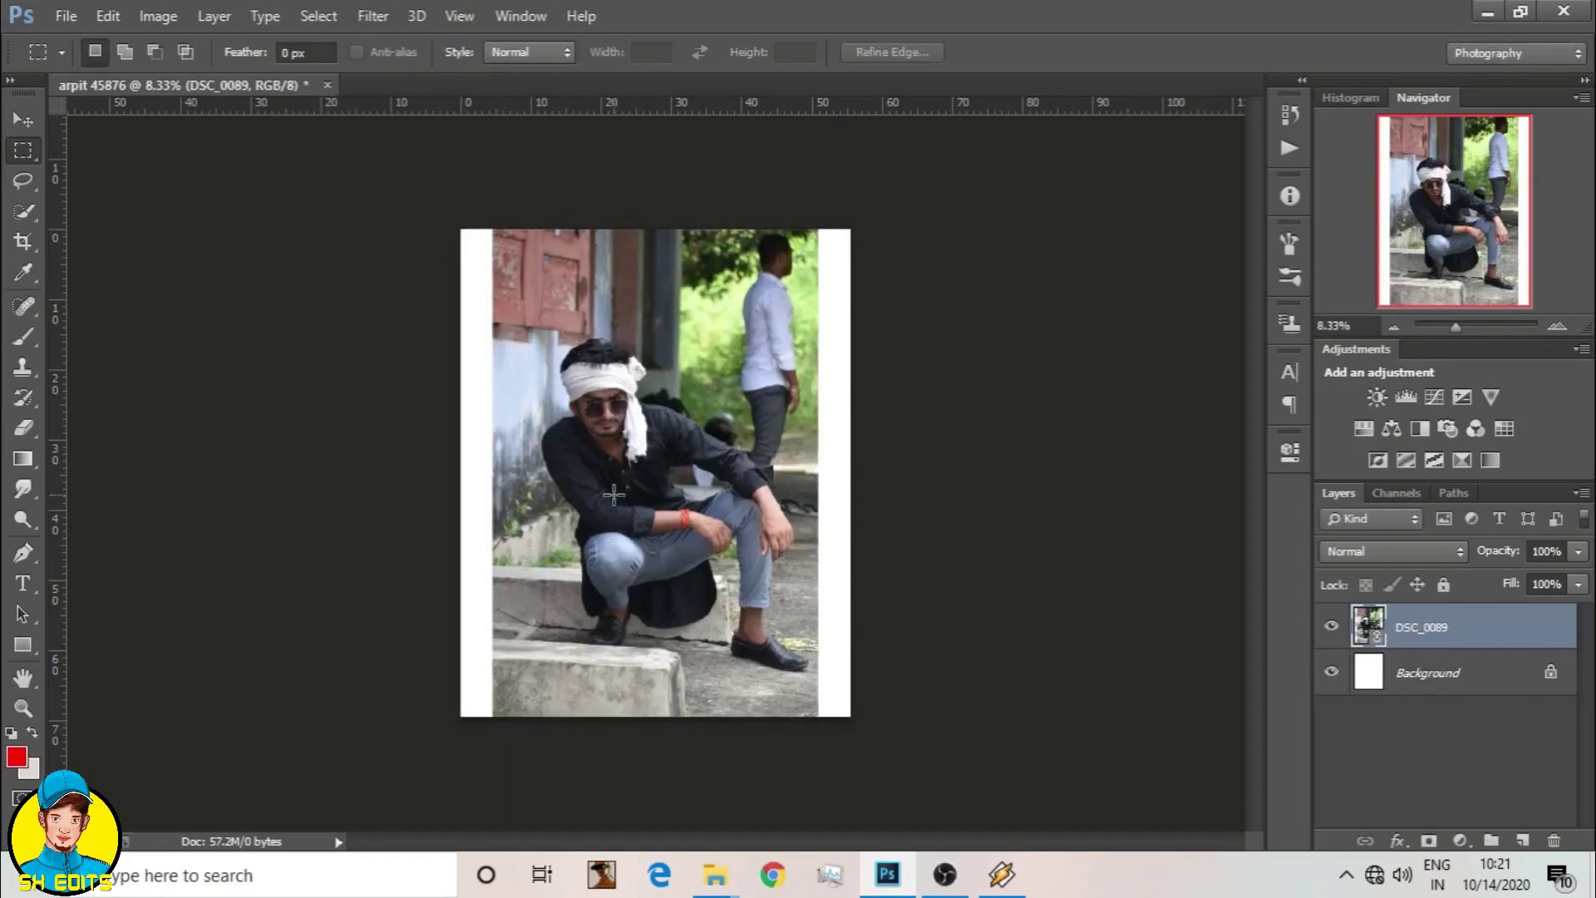
{"action": "left_click", "coordinate": [104, 345]}
{"action": "left_click", "coordinate": [763, 356]}
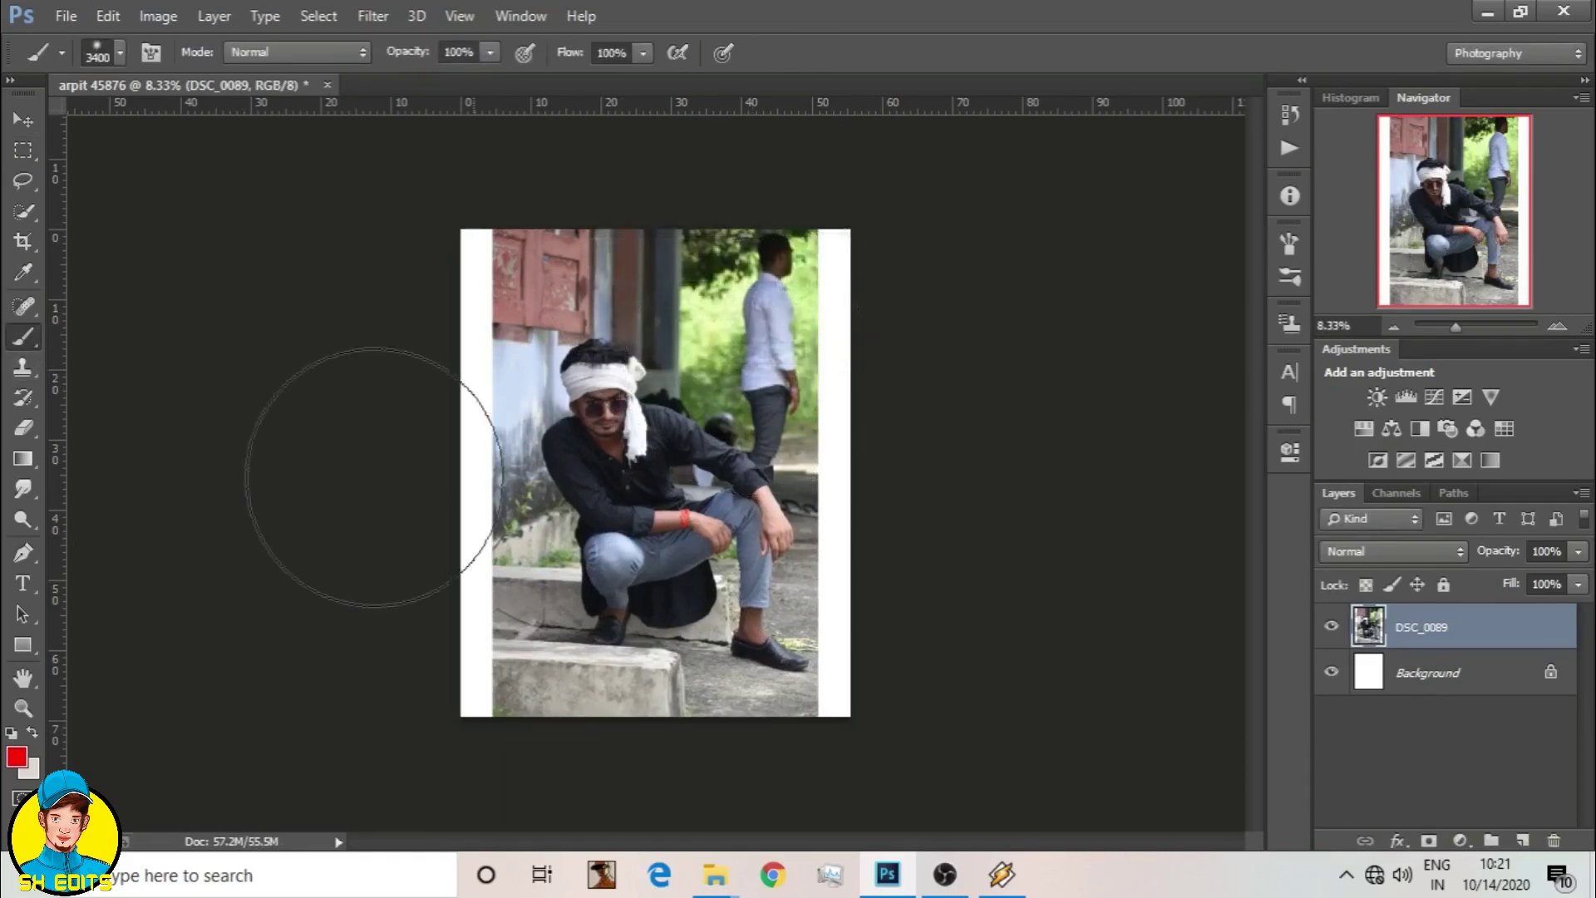
{"action": "left_click", "coordinate": [33, 211]}
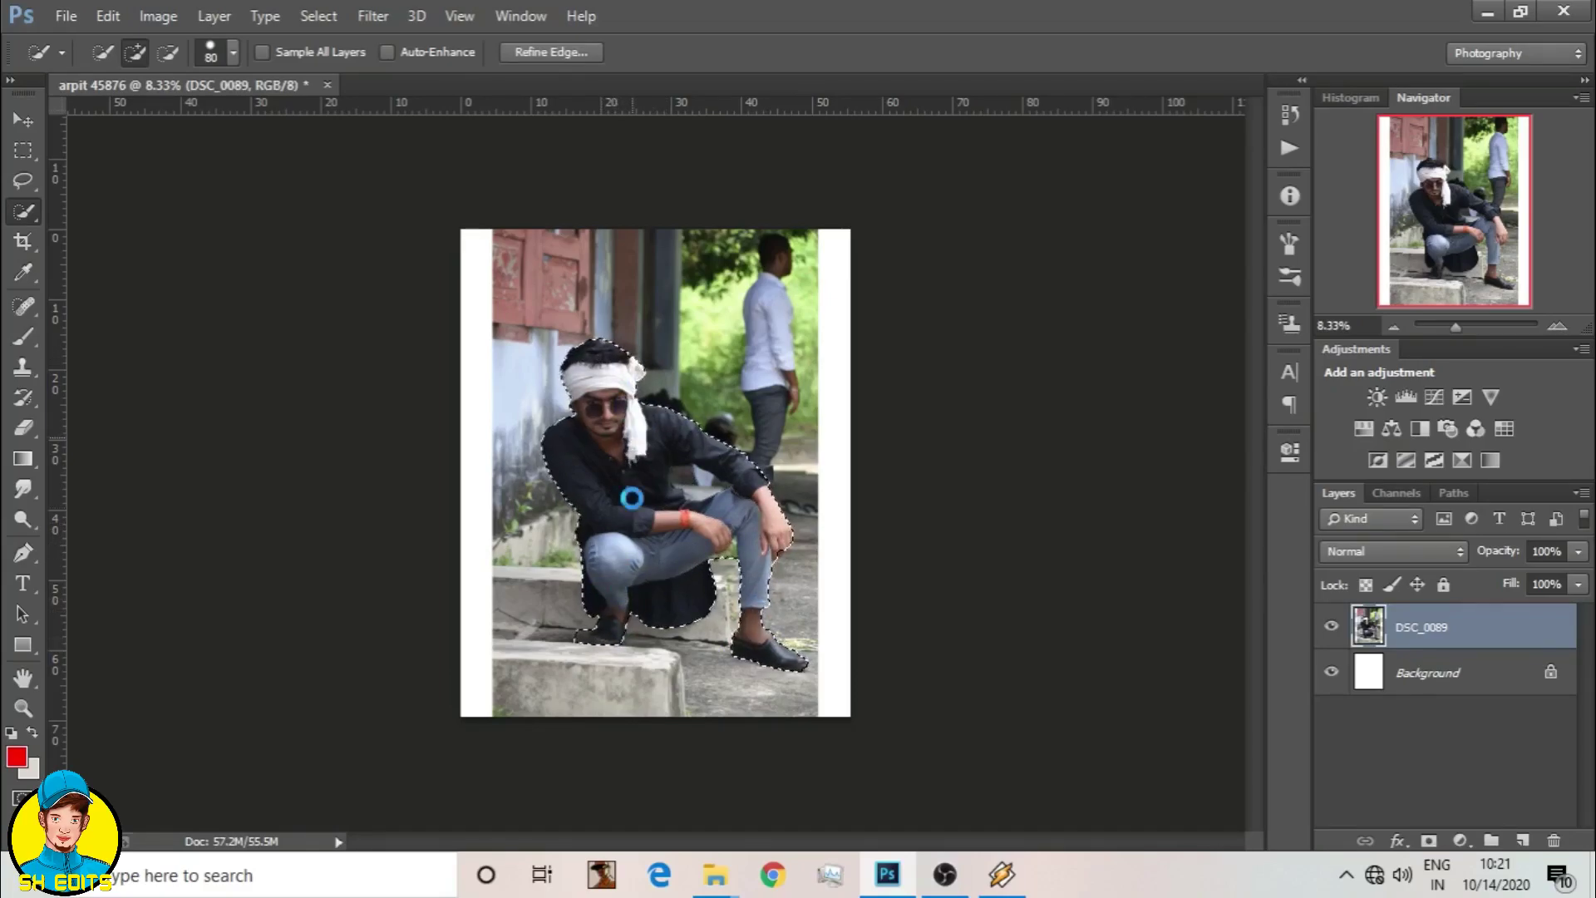
Step: Extend the Quick Selection across the man, then undo one stroke in History
{"action": "scroll", "coordinate": [713, 492], "scroll_direction": "up", "scroll_amount": 2, "text": "alt"}
{"action": "scroll", "coordinate": [713, 493], "scroll_direction": "up", "scroll_amount": 2, "text": "alt"}
{"action": "left_click", "coordinate": [906, 470]}
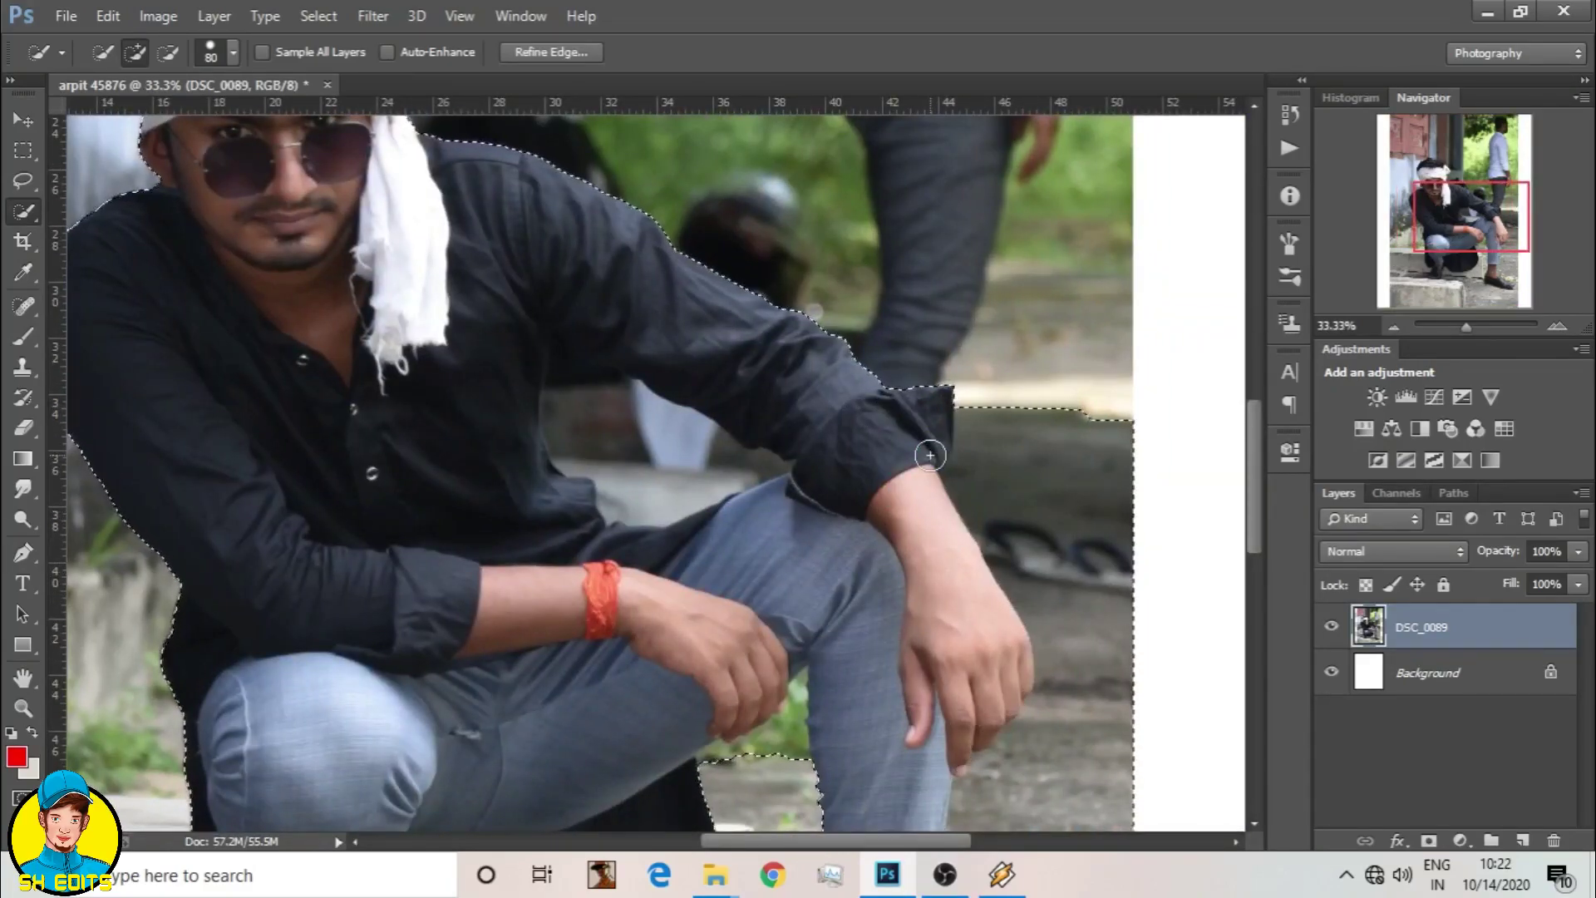
{"action": "left_click", "coordinate": [1290, 115]}
{"action": "left_click", "coordinate": [1105, 360]}
Step: Subtract the background gap under the arm from the selection, shrinking the brush
{"action": "left_click_drag", "start_coordinate": [956, 582], "coordinate": [953, 507]}
{"action": "left_click_drag", "start_coordinate": [900, 622], "coordinate": [896, 472]}
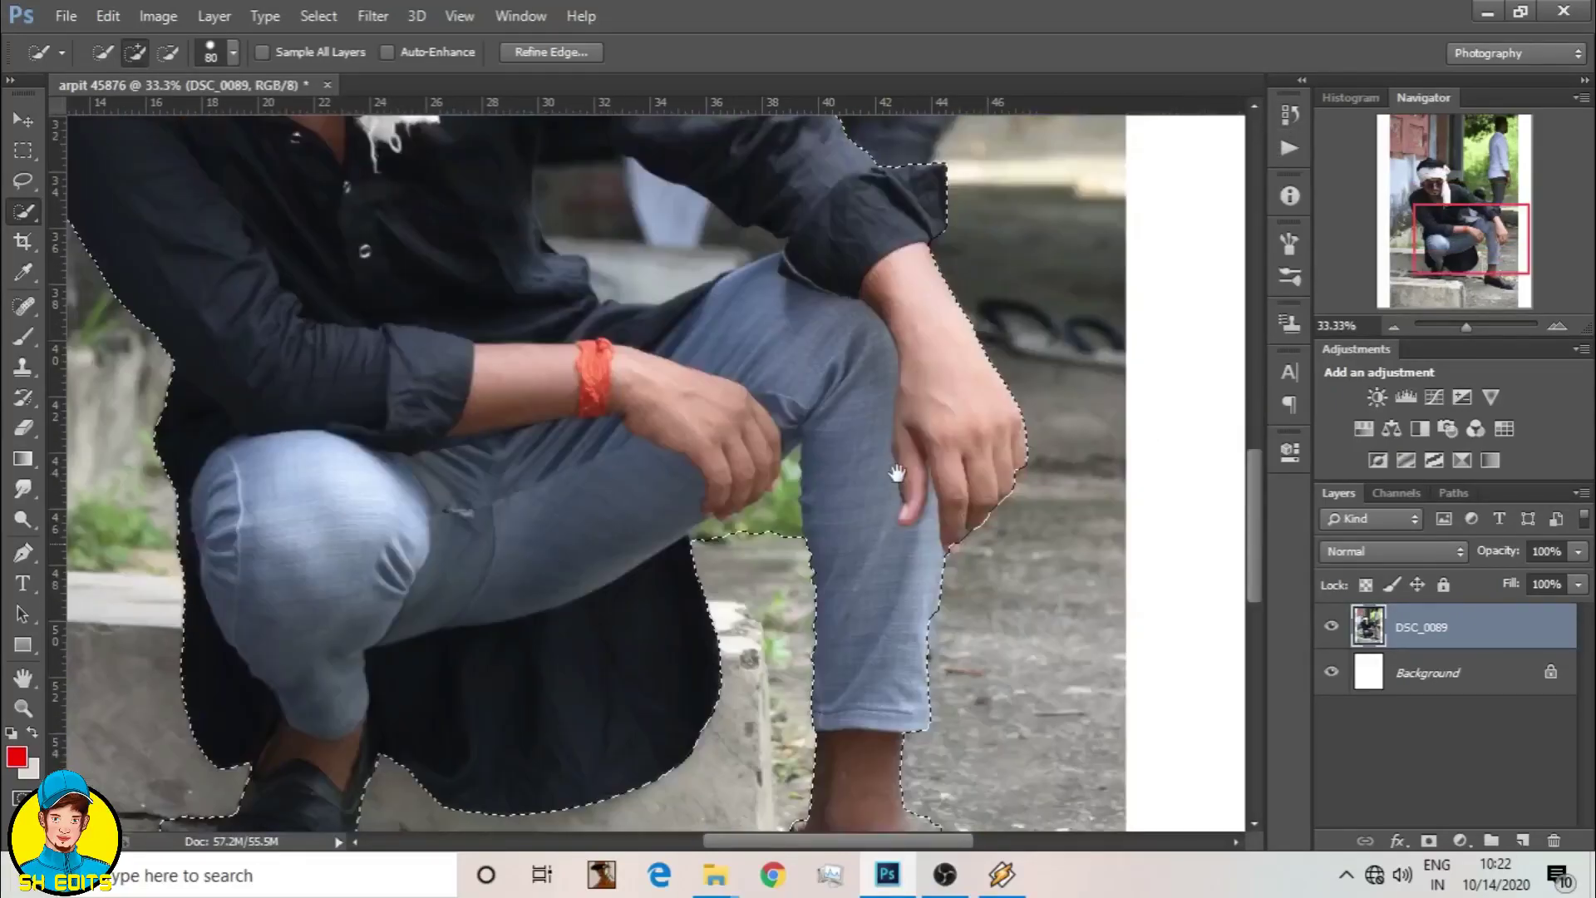
{"action": "scroll", "coordinate": [896, 473], "scroll_direction": "down", "scroll_amount": 2}
{"action": "scroll", "coordinate": [840, 521], "scroll_direction": "up", "scroll_amount": 5}
{"action": "left_click", "coordinate": [627, 427], "text": "alt"}
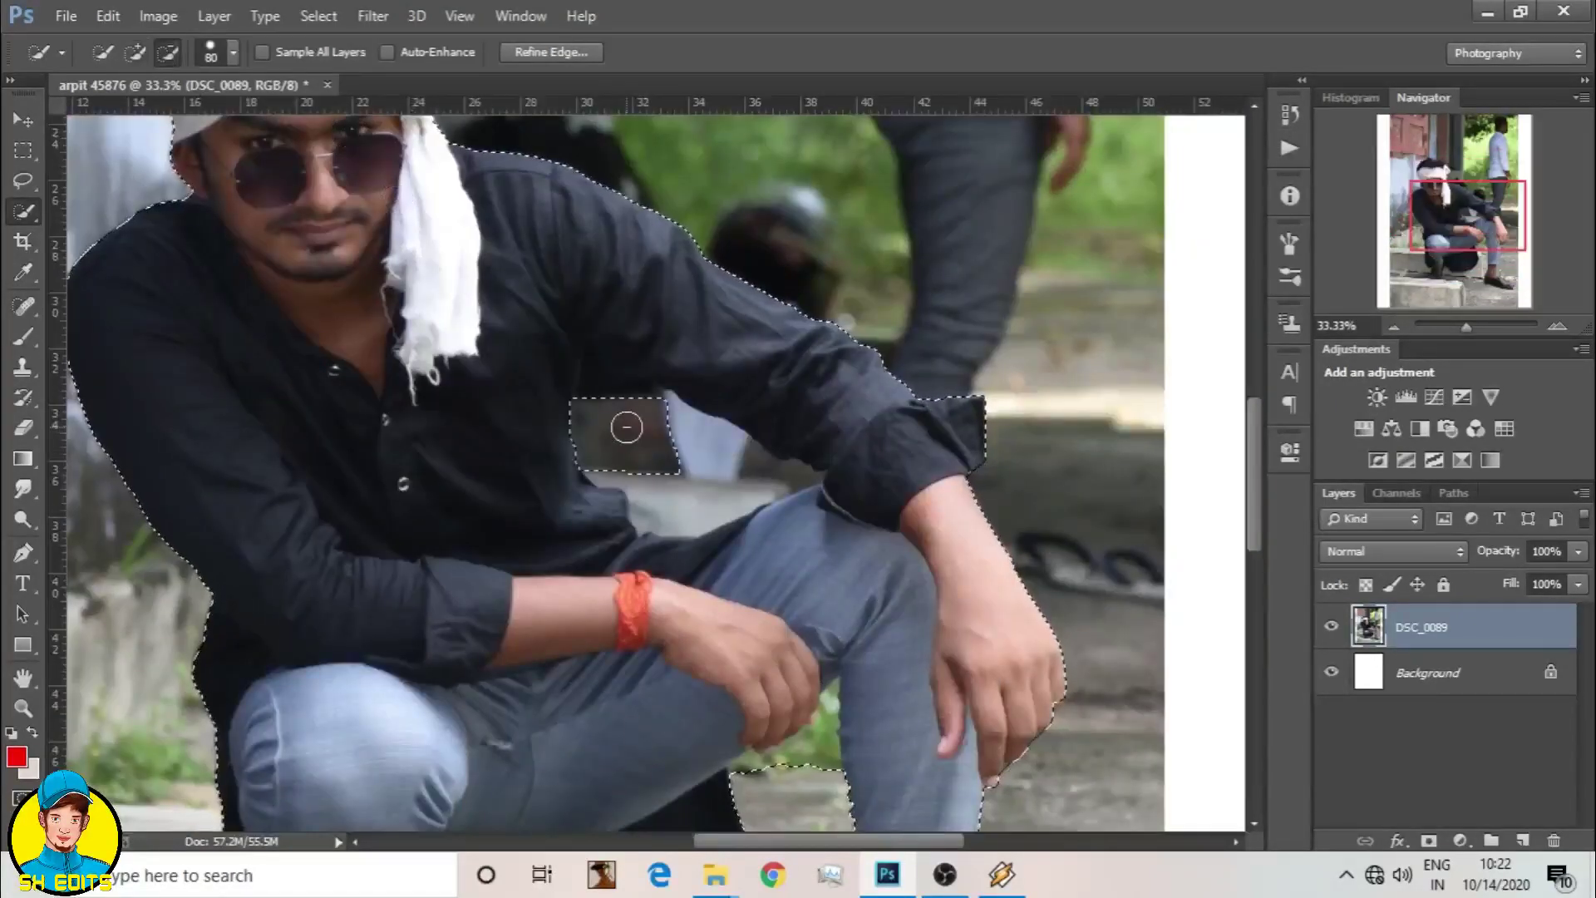
{"action": "left_click_drag", "start_coordinate": [627, 428], "coordinate": [749, 474]}
{"action": "key", "text": "bracketright"}
{"action": "key", "text": "bracketright"}
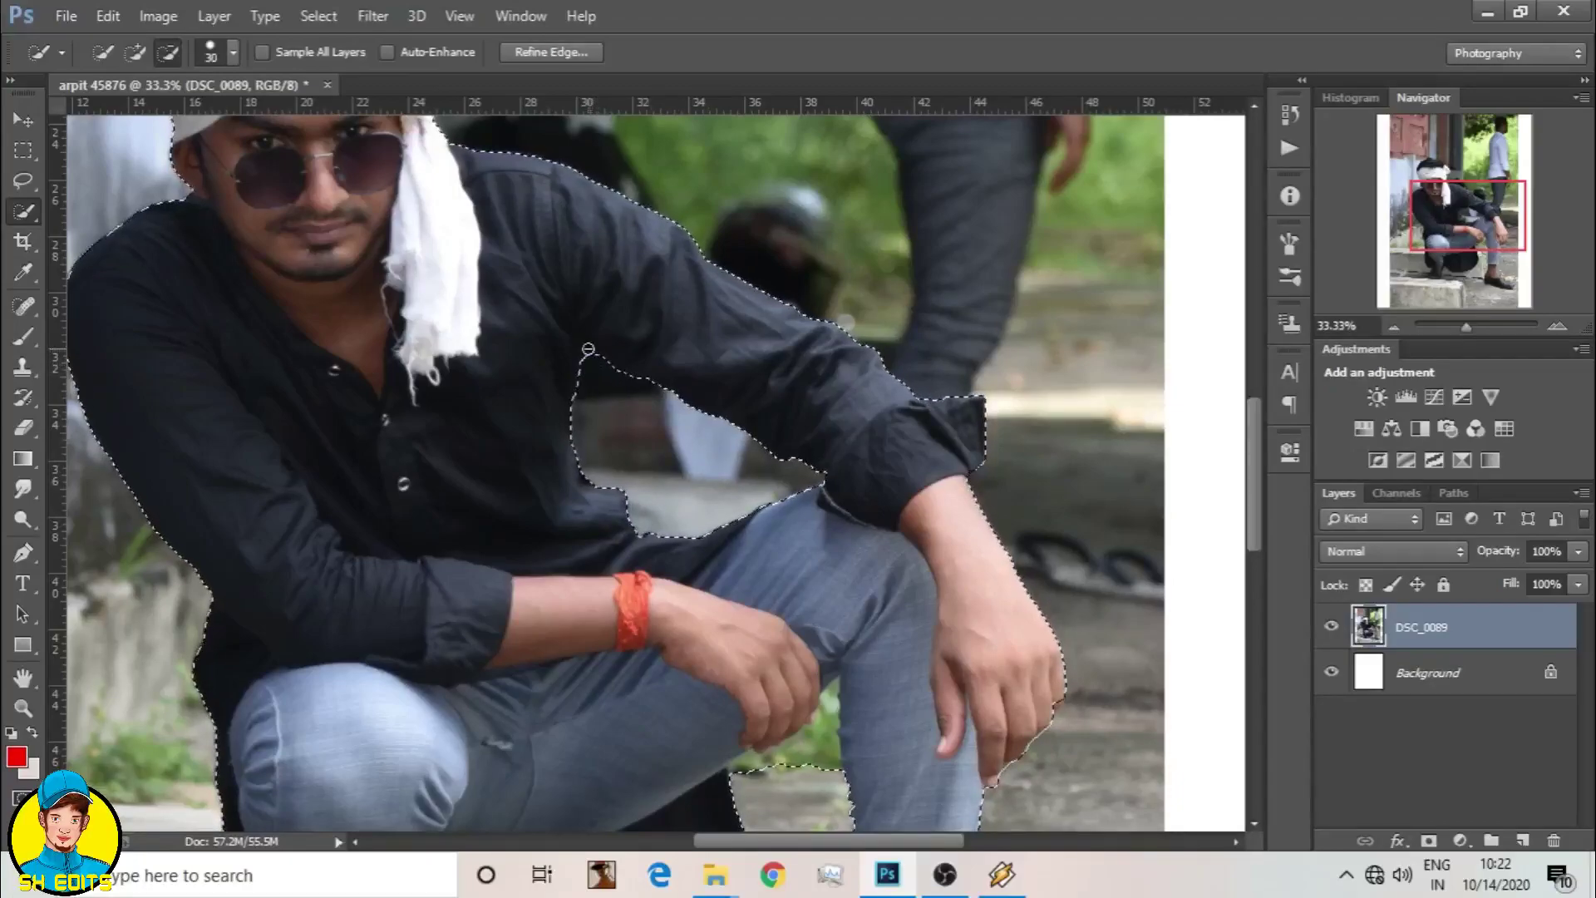
{"action": "key", "text": "bracketleft"}
{"action": "key", "text": "bracketleft"}
{"action": "scroll", "coordinate": [133, 216], "scroll_direction": "down", "scroll_amount": 3}
{"action": "key", "text": "bracketleft"}
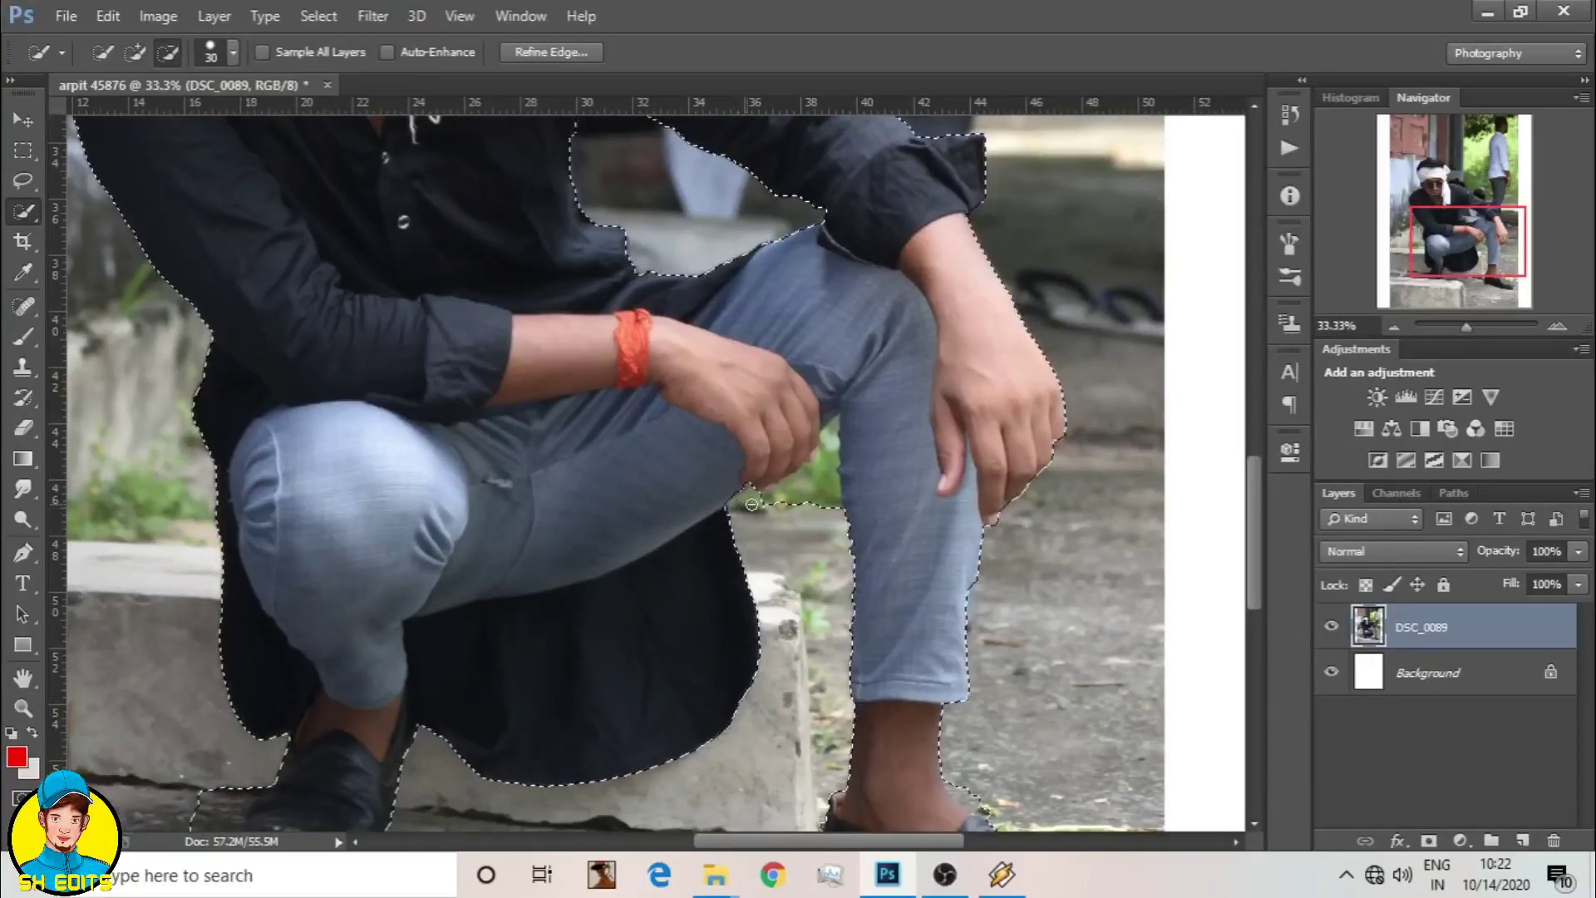
{"action": "scroll", "coordinate": [315, 665], "scroll_direction": "down", "scroll_amount": 1}
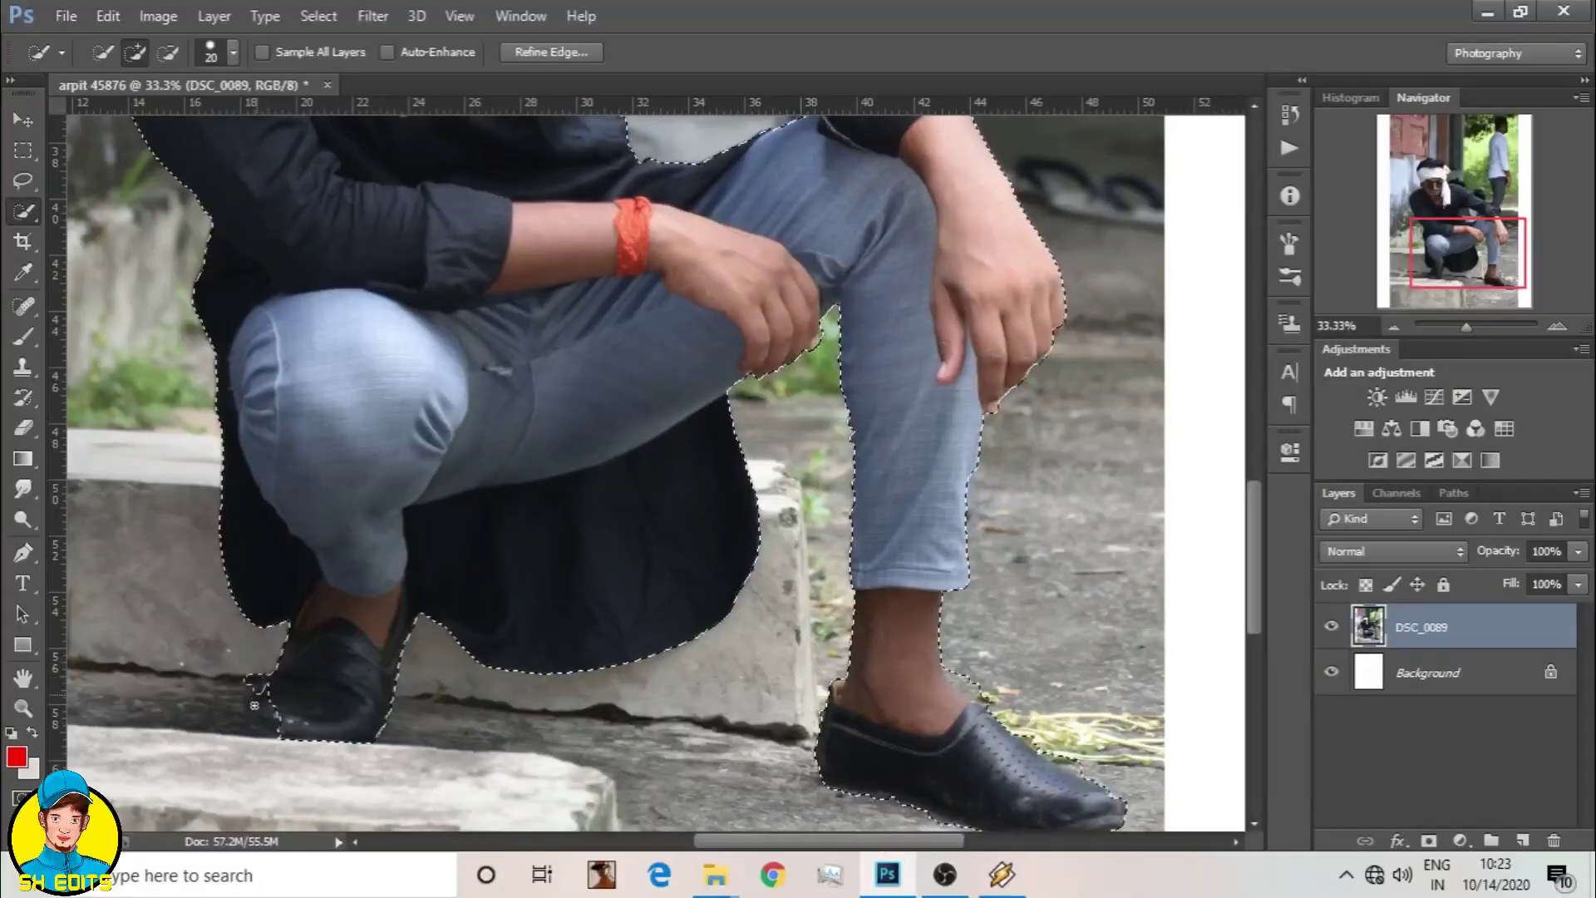
{"action": "scroll", "coordinate": [780, 642], "scroll_direction": "up", "scroll_amount": 1}
{"action": "scroll", "coordinate": [779, 641], "scroll_direction": "up", "scroll_amount": 1}
Step: Convert the man's selection into a work path
{"action": "right_click", "coordinate": [732, 357]}
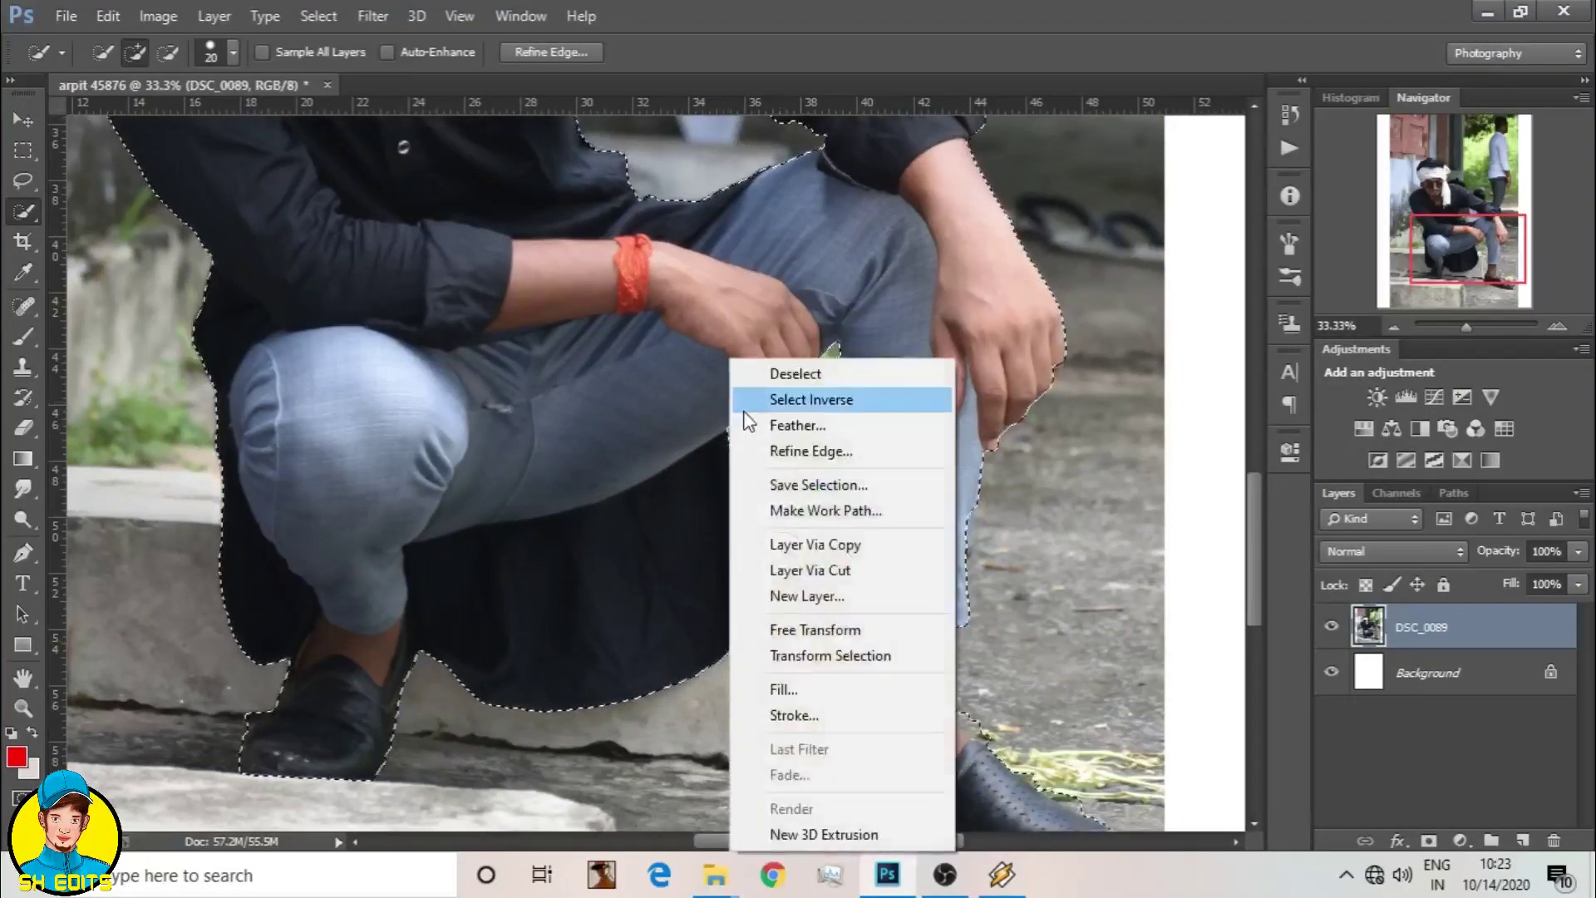
{"action": "left_click", "coordinate": [802, 511]}
{"action": "left_click", "coordinate": [889, 306]}
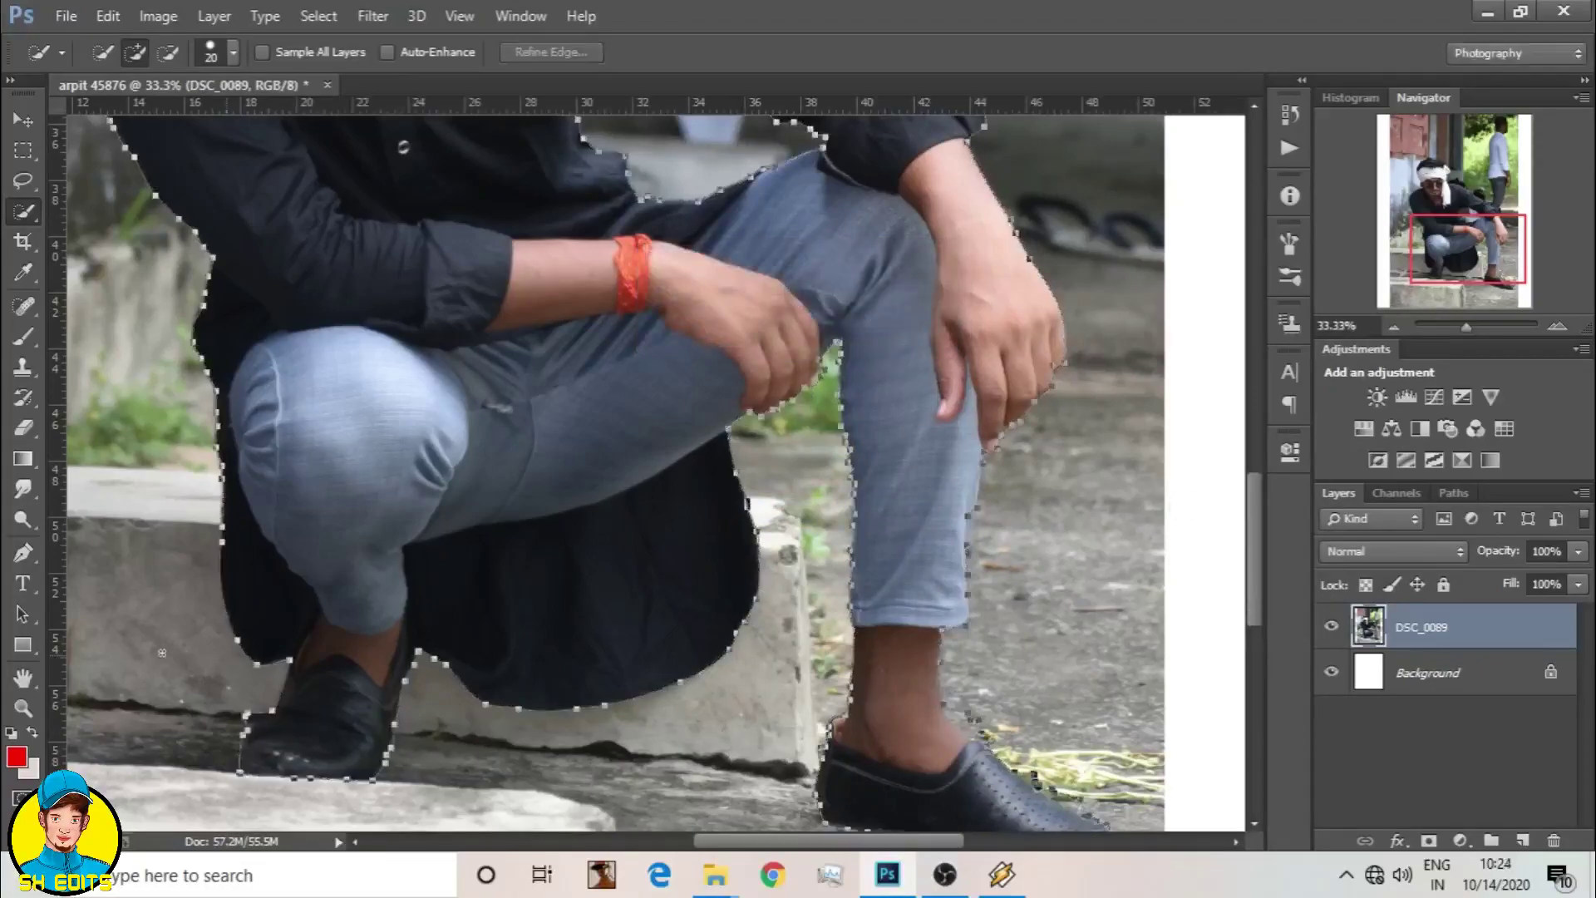
Step: Load the path as a selection with a 0.5 px feather
{"action": "right_click", "coordinate": [611, 280]}
{"action": "left_click", "coordinate": [723, 385]}
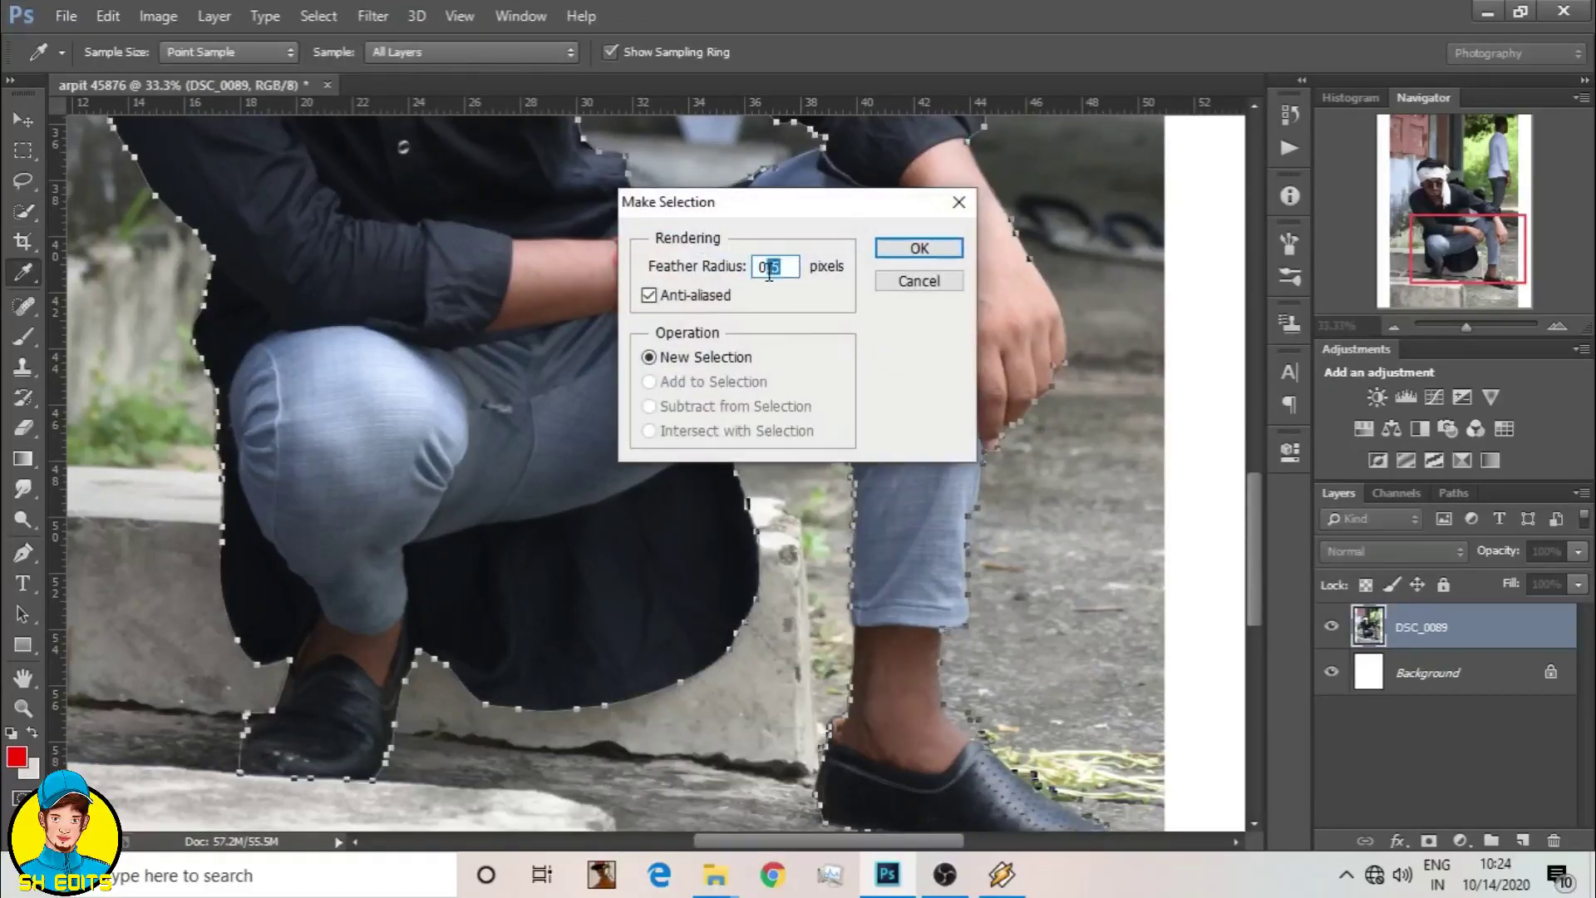
{"action": "left_click", "coordinate": [918, 249]}
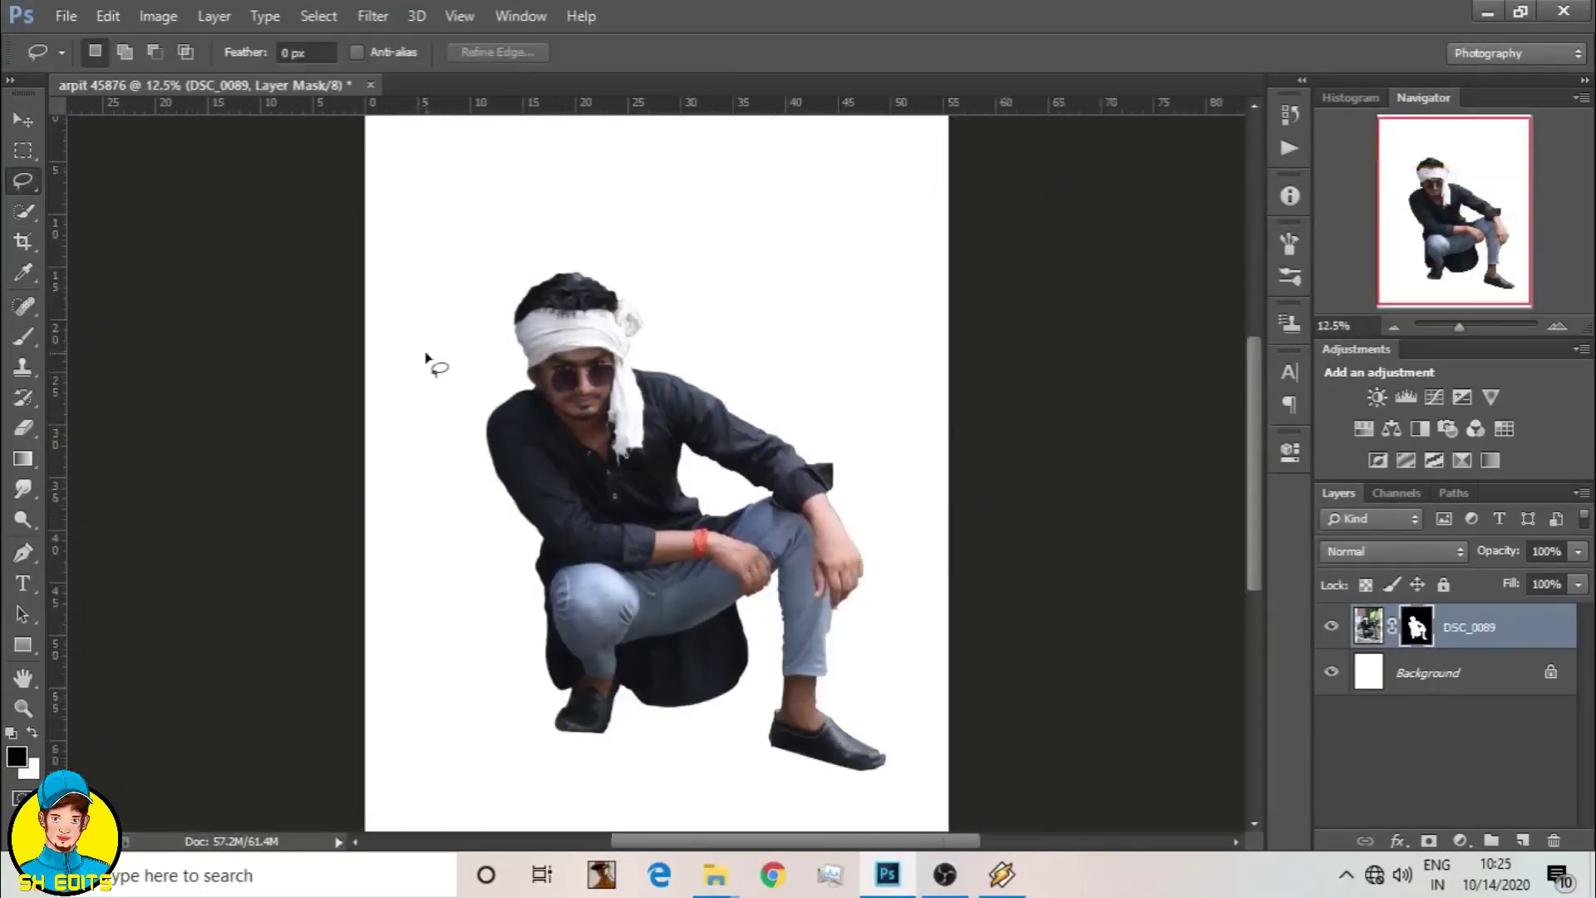
Step: Refine the layer mask edges with Smooth 48 and Shift Edge -50%
{"action": "right_click", "coordinate": [1420, 630]}
{"action": "left_click", "coordinate": [1397, 580]}
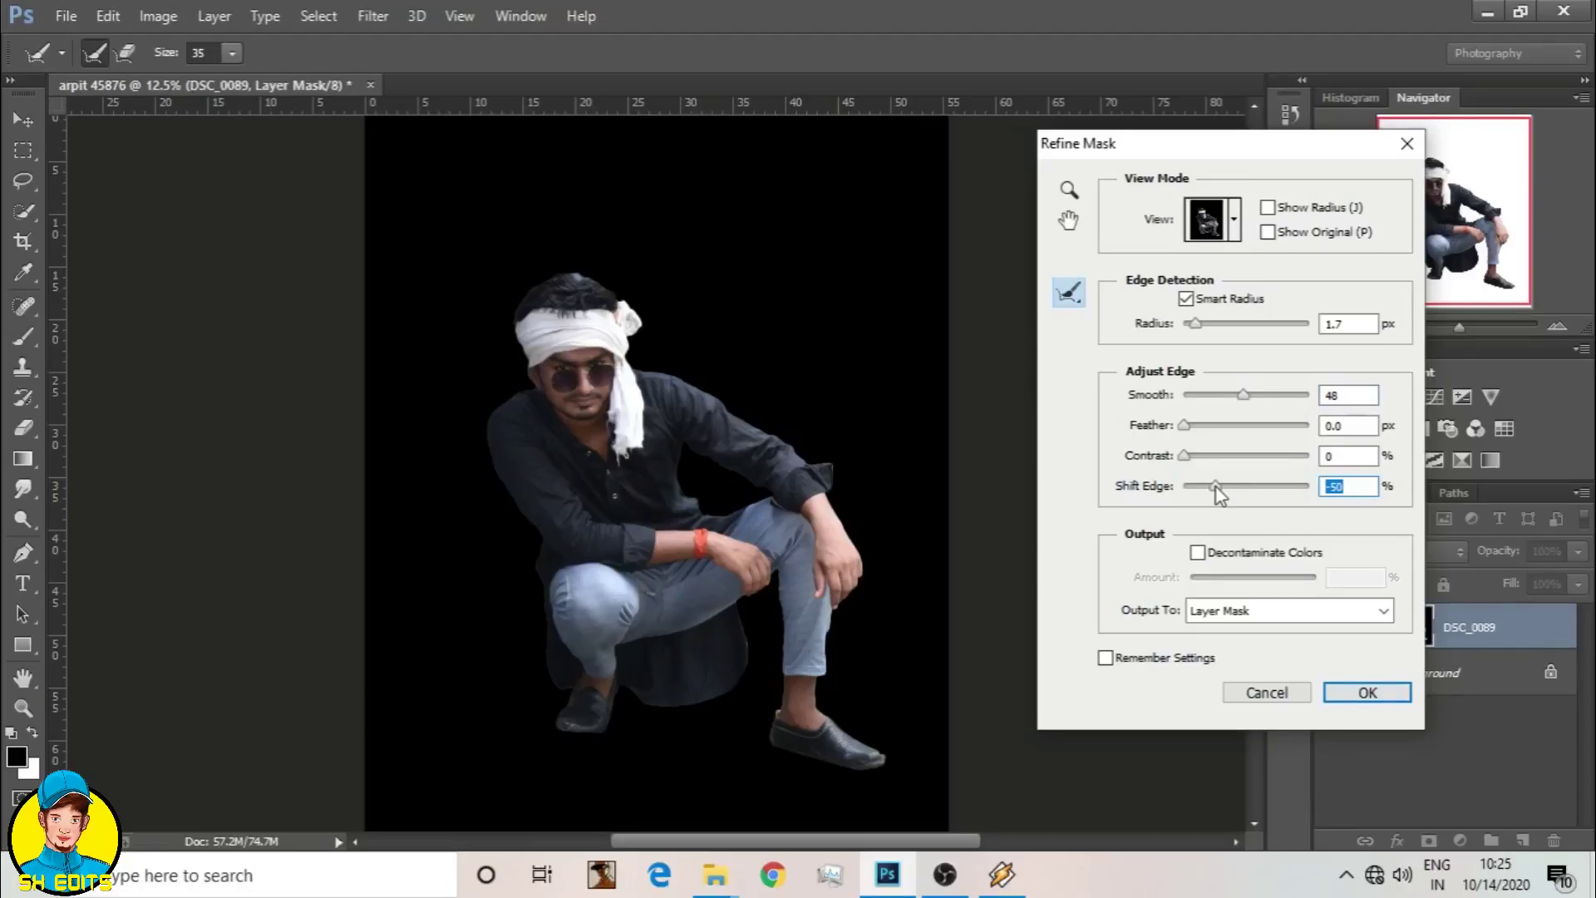
{"action": "left_click", "coordinate": [1371, 692]}
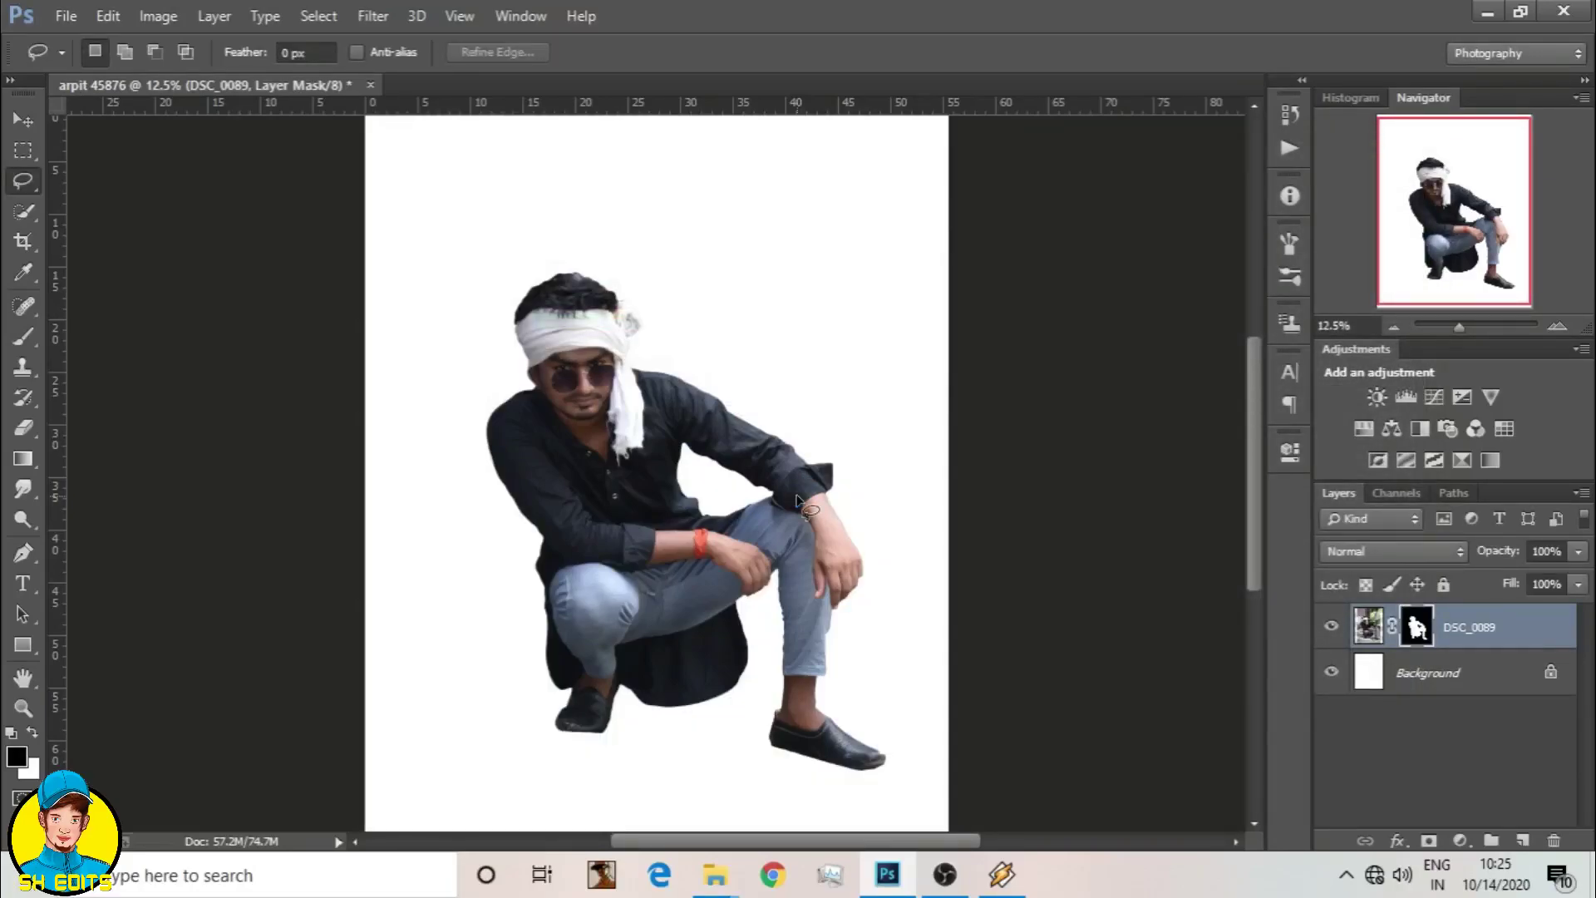
Step: Trace the grey fringe beside the jeans with the Pen and fill that mask area black
{"action": "scroll", "coordinate": [821, 559], "scroll_direction": "down", "scroll_amount": 3}
{"action": "scroll", "coordinate": [822, 559], "scroll_direction": "up", "scroll_amount": 2}
{"action": "scroll", "coordinate": [827, 560], "scroll_direction": "up", "scroll_amount": 1}
{"action": "scroll", "coordinate": [720, 545], "scroll_direction": "up", "scroll_amount": 1}
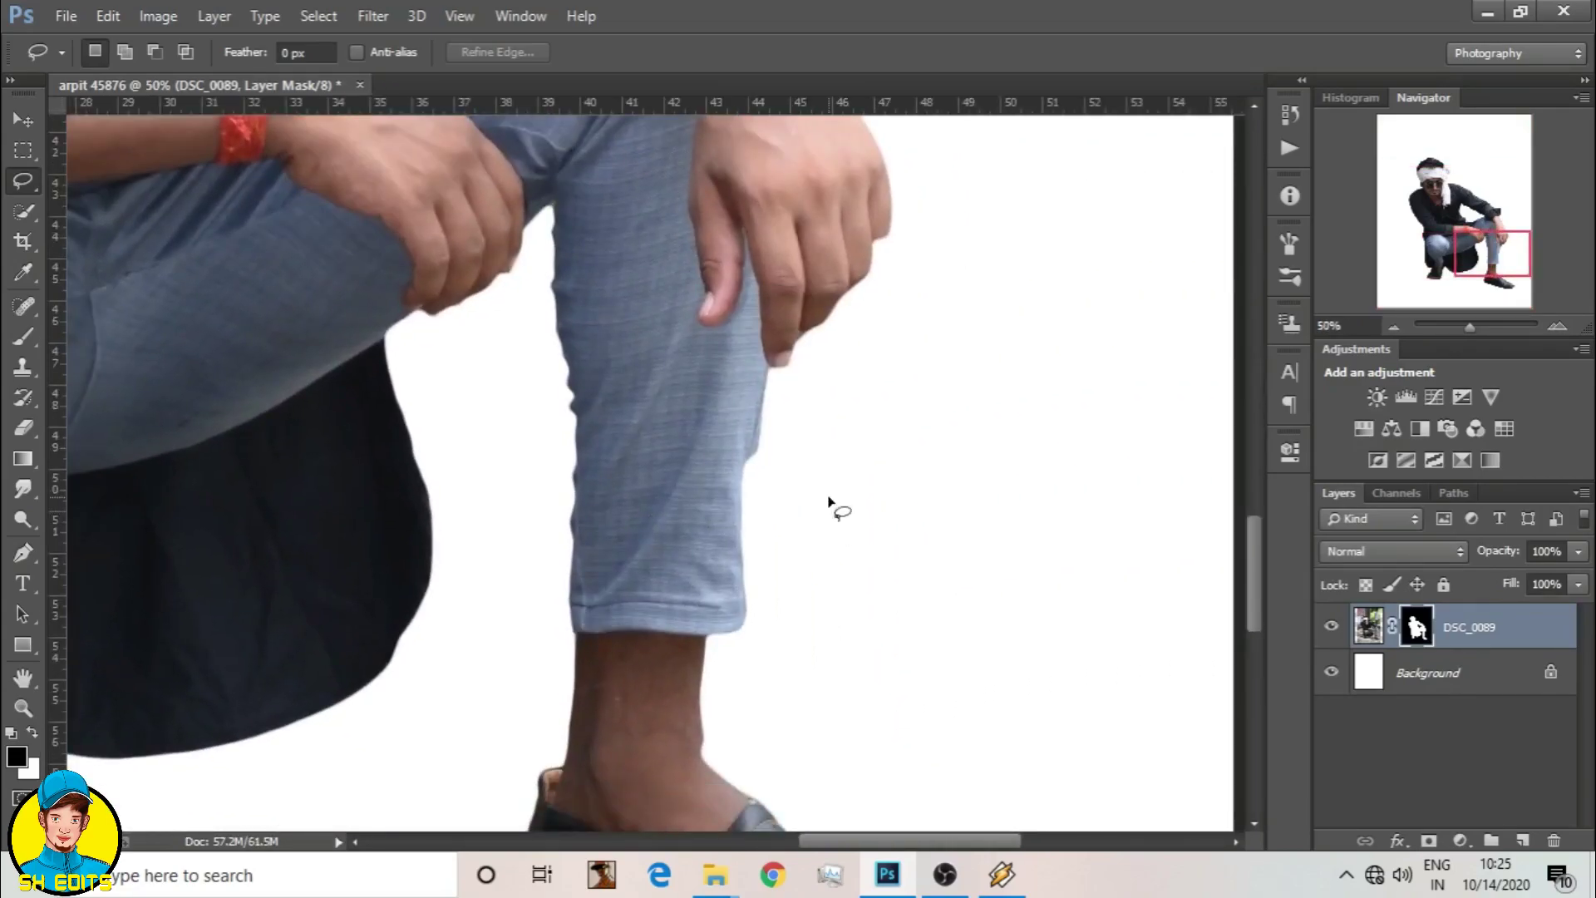
{"action": "left_click", "coordinate": [23, 340]}
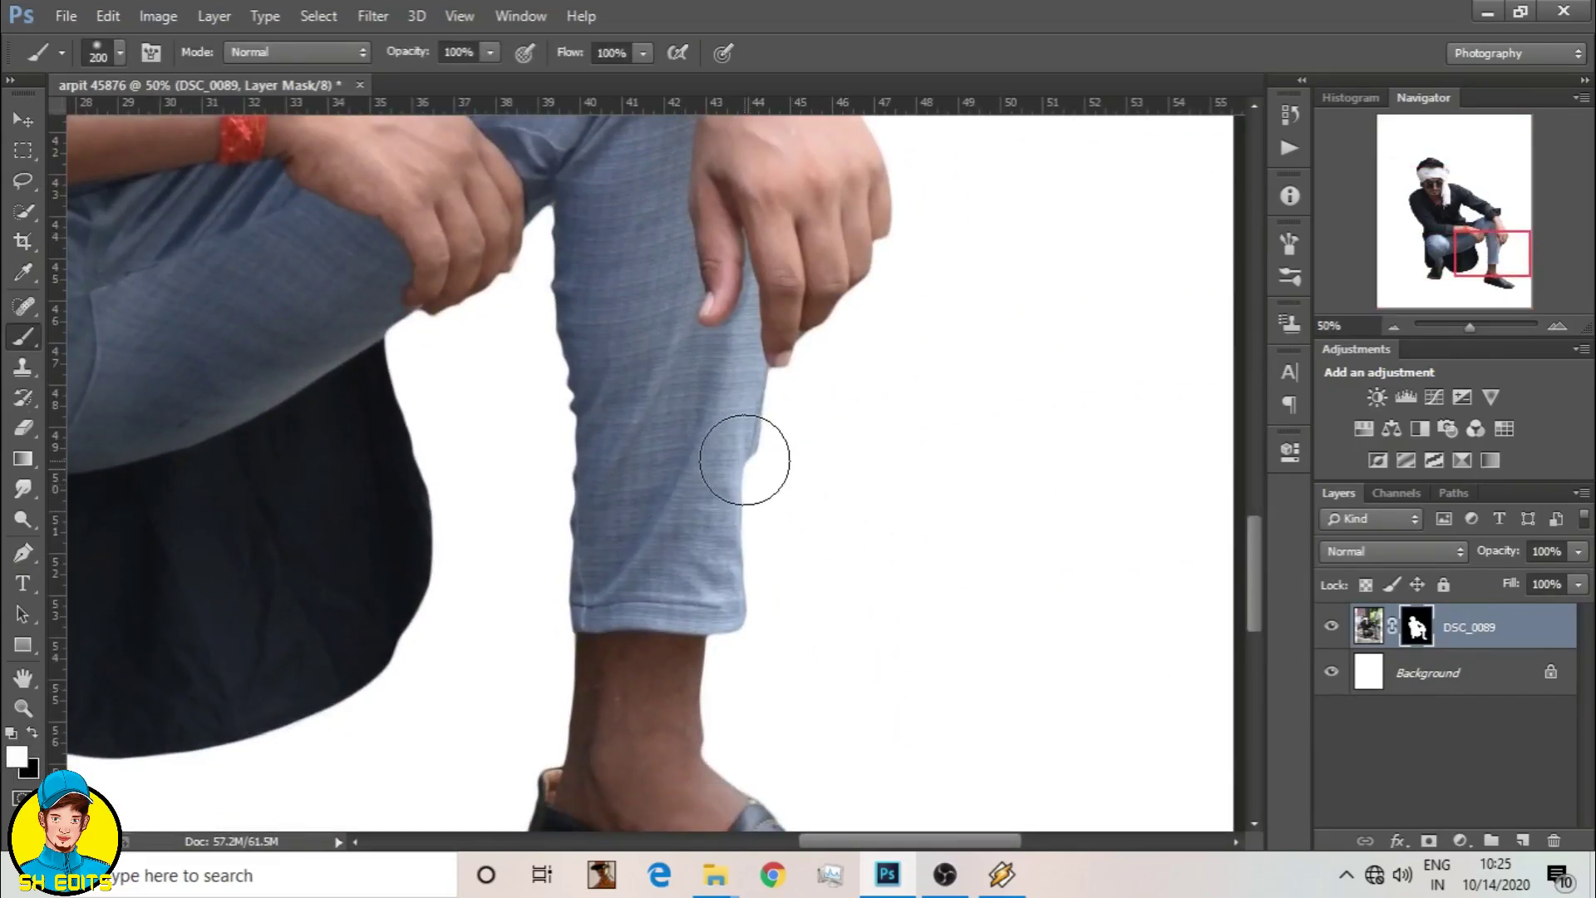
{"action": "left_click", "coordinate": [24, 555]}
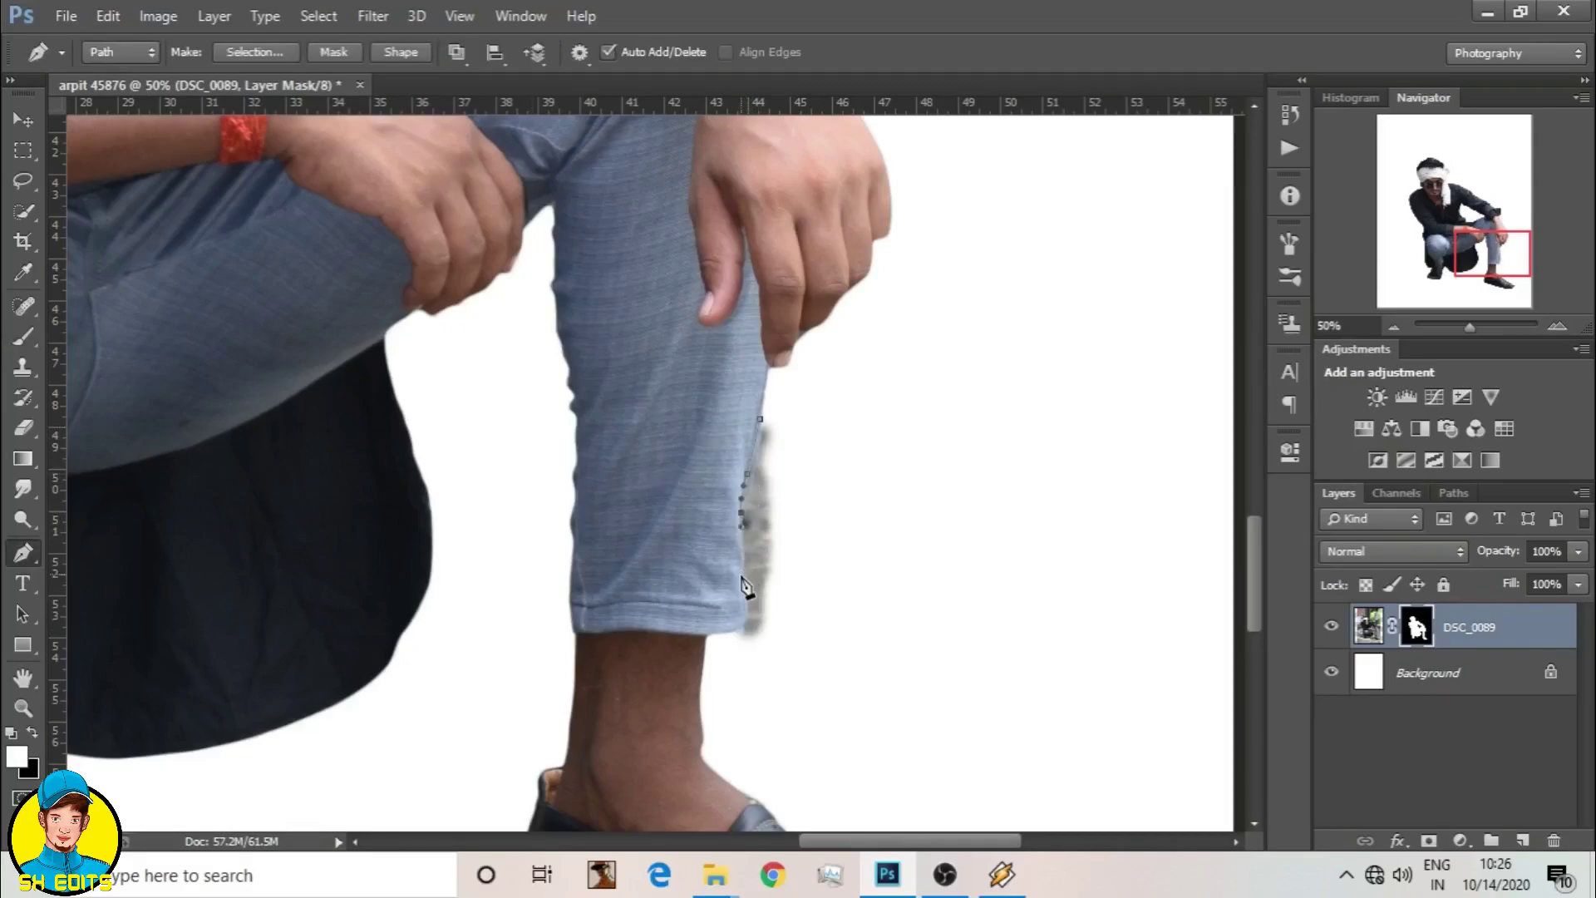
{"action": "left_click_drag", "start_coordinate": [902, 517], "coordinate": [883, 466]}
{"action": "left_click", "coordinate": [855, 406]}
{"action": "right_click", "coordinate": [814, 283]}
{"action": "left_click", "coordinate": [873, 391]}
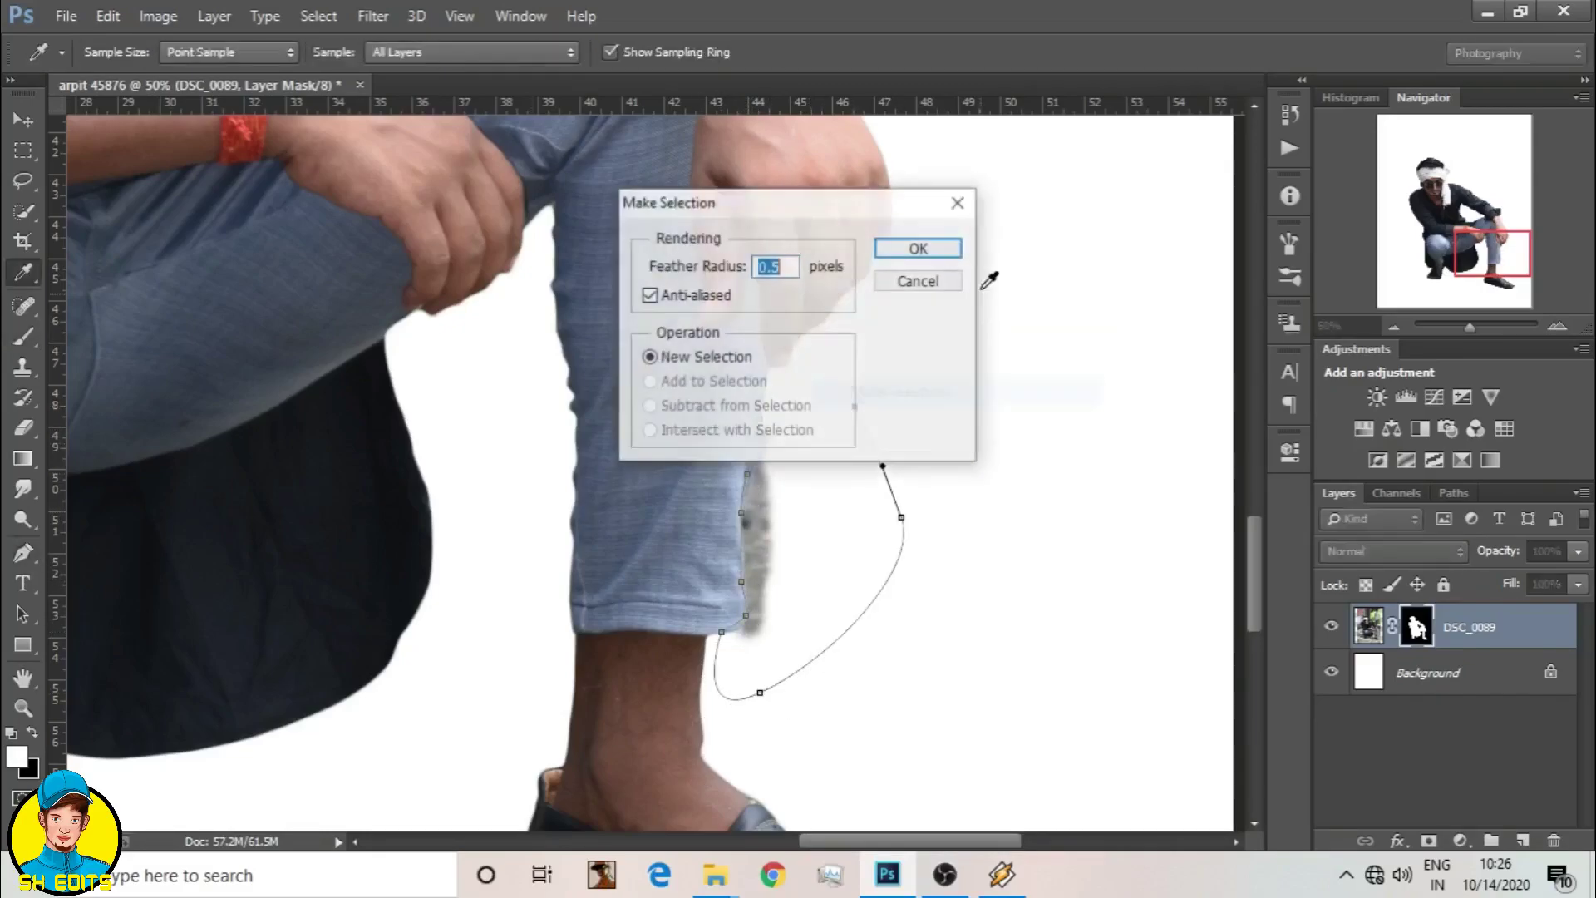
{"action": "left_click", "coordinate": [915, 275]}
{"action": "key", "text": "alt+BackSpace"}
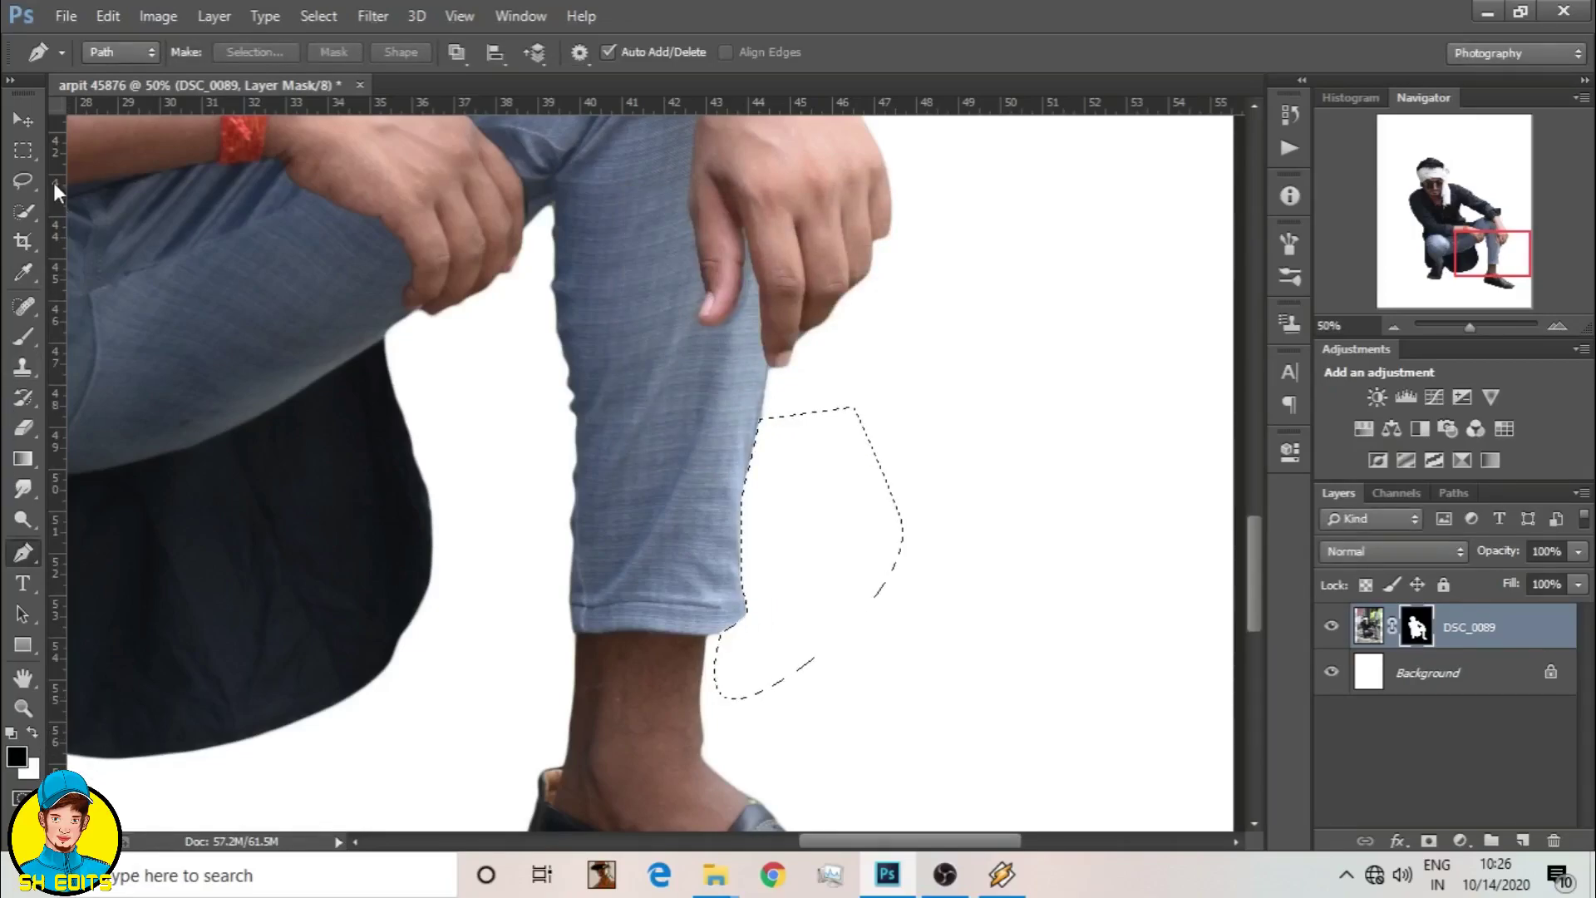
{"action": "key", "text": "ctrl+d"}
Step: Zoom out and permanently apply the layer mask to DSC_0089
{"action": "key", "text": "ctrl+minus"}
{"action": "key", "text": "ctrl+minus"}
{"action": "key", "text": "ctrl+minus"}
{"action": "key", "text": "ctrl+minus"}
{"action": "key", "text": "v"}
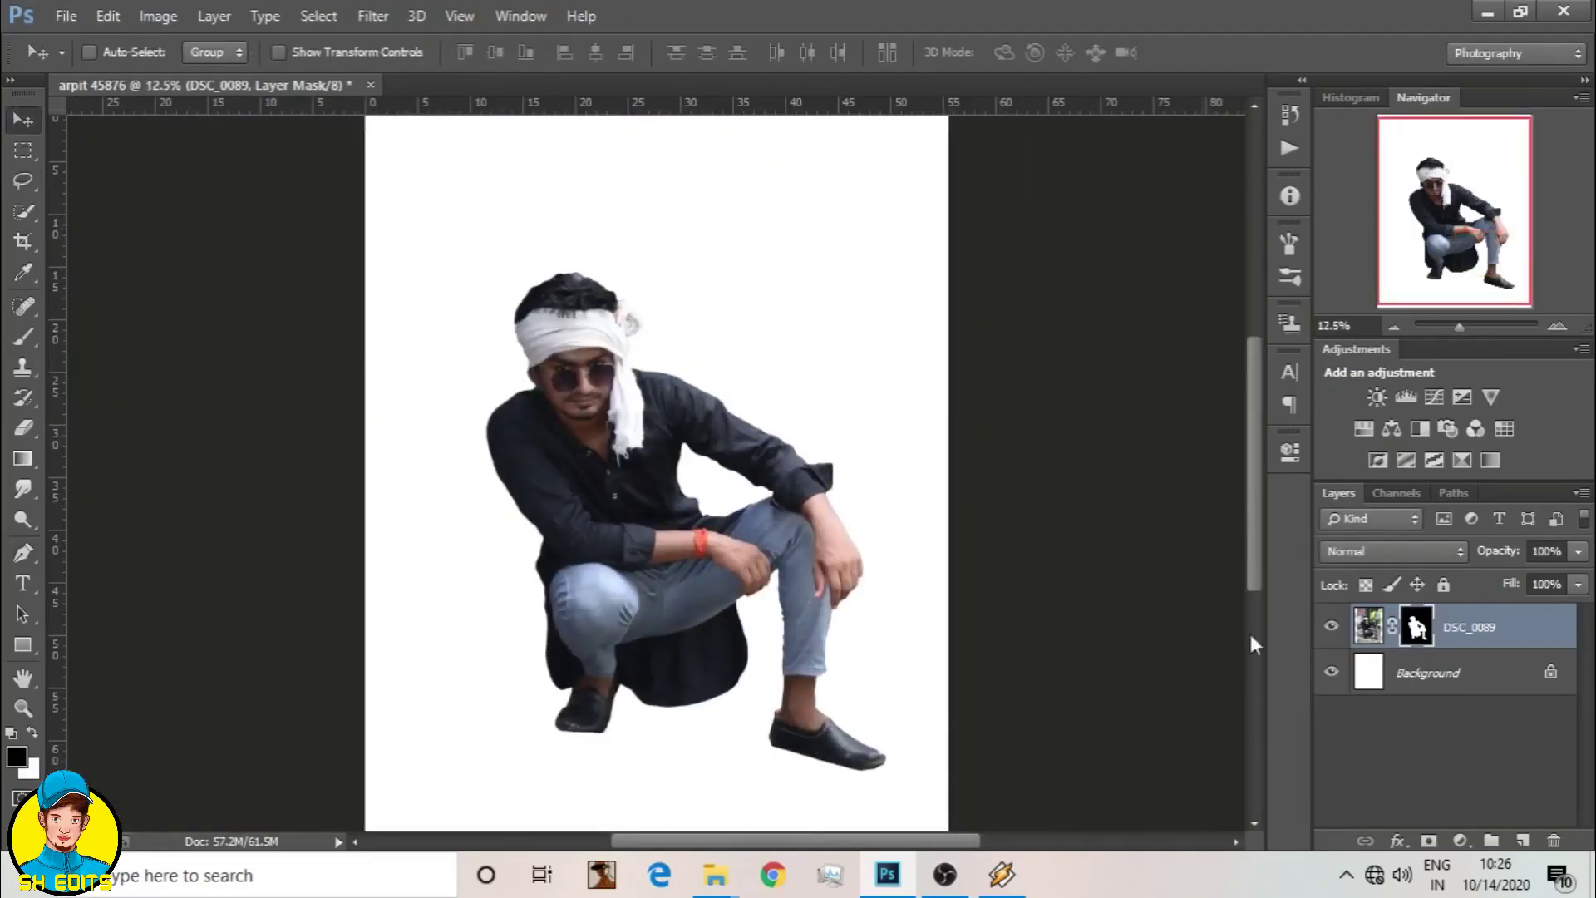
{"action": "left_click", "coordinate": [1554, 842]}
{"action": "left_click", "coordinate": [722, 344]}
{"action": "key", "text": "ctrl+minus"}
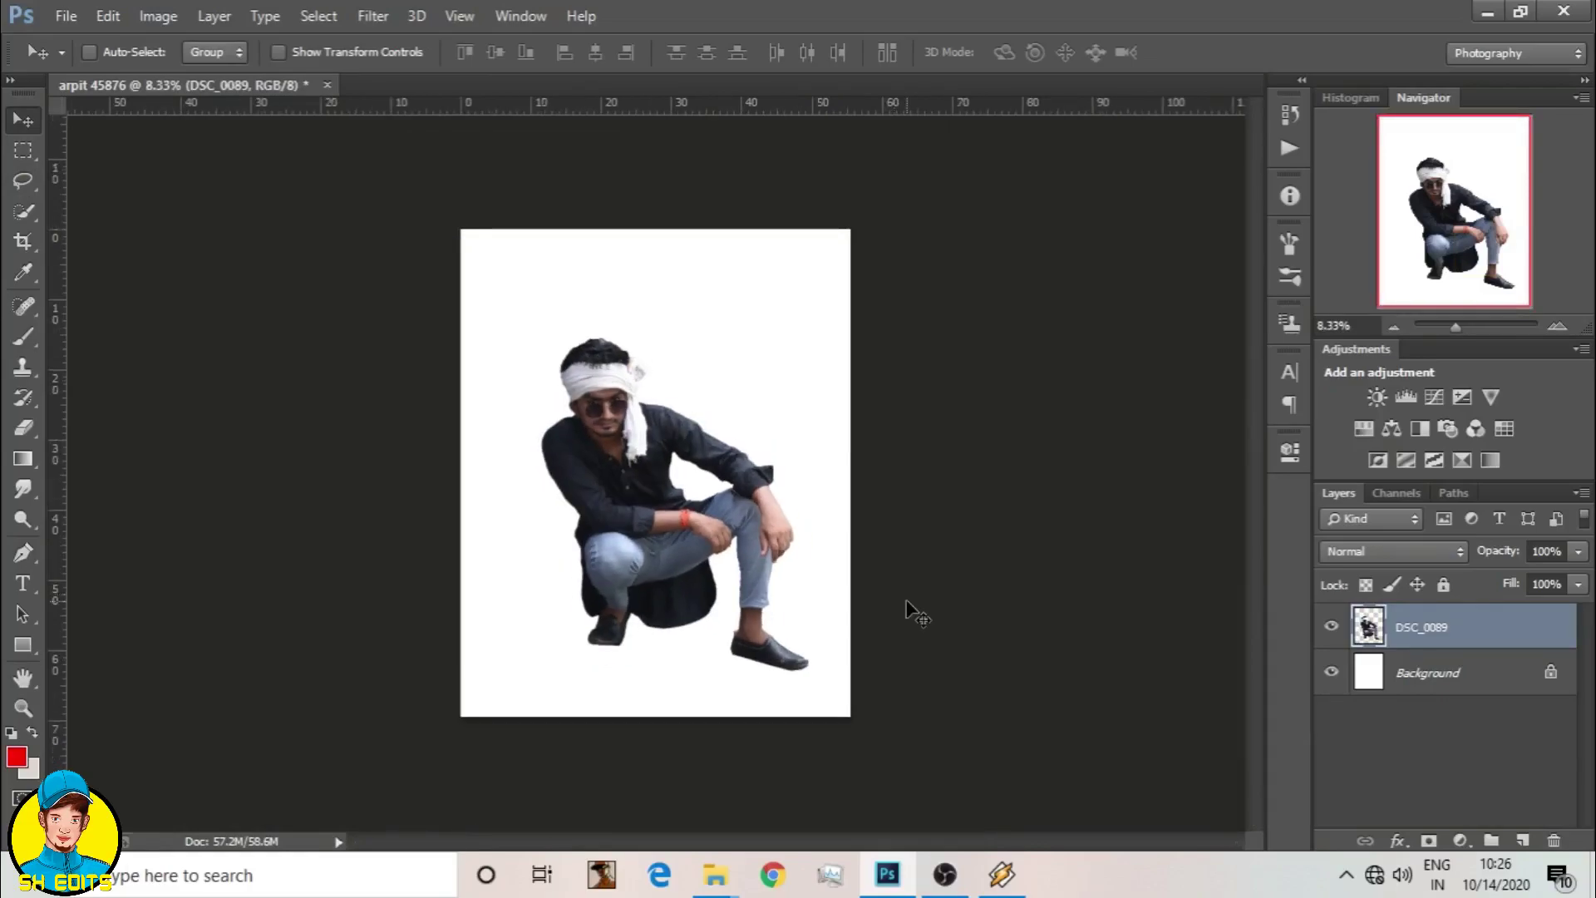
Step: Save the document as arpit 45876.psd
{"action": "left_click", "coordinate": [66, 15]}
{"action": "left_click", "coordinate": [95, 207]}
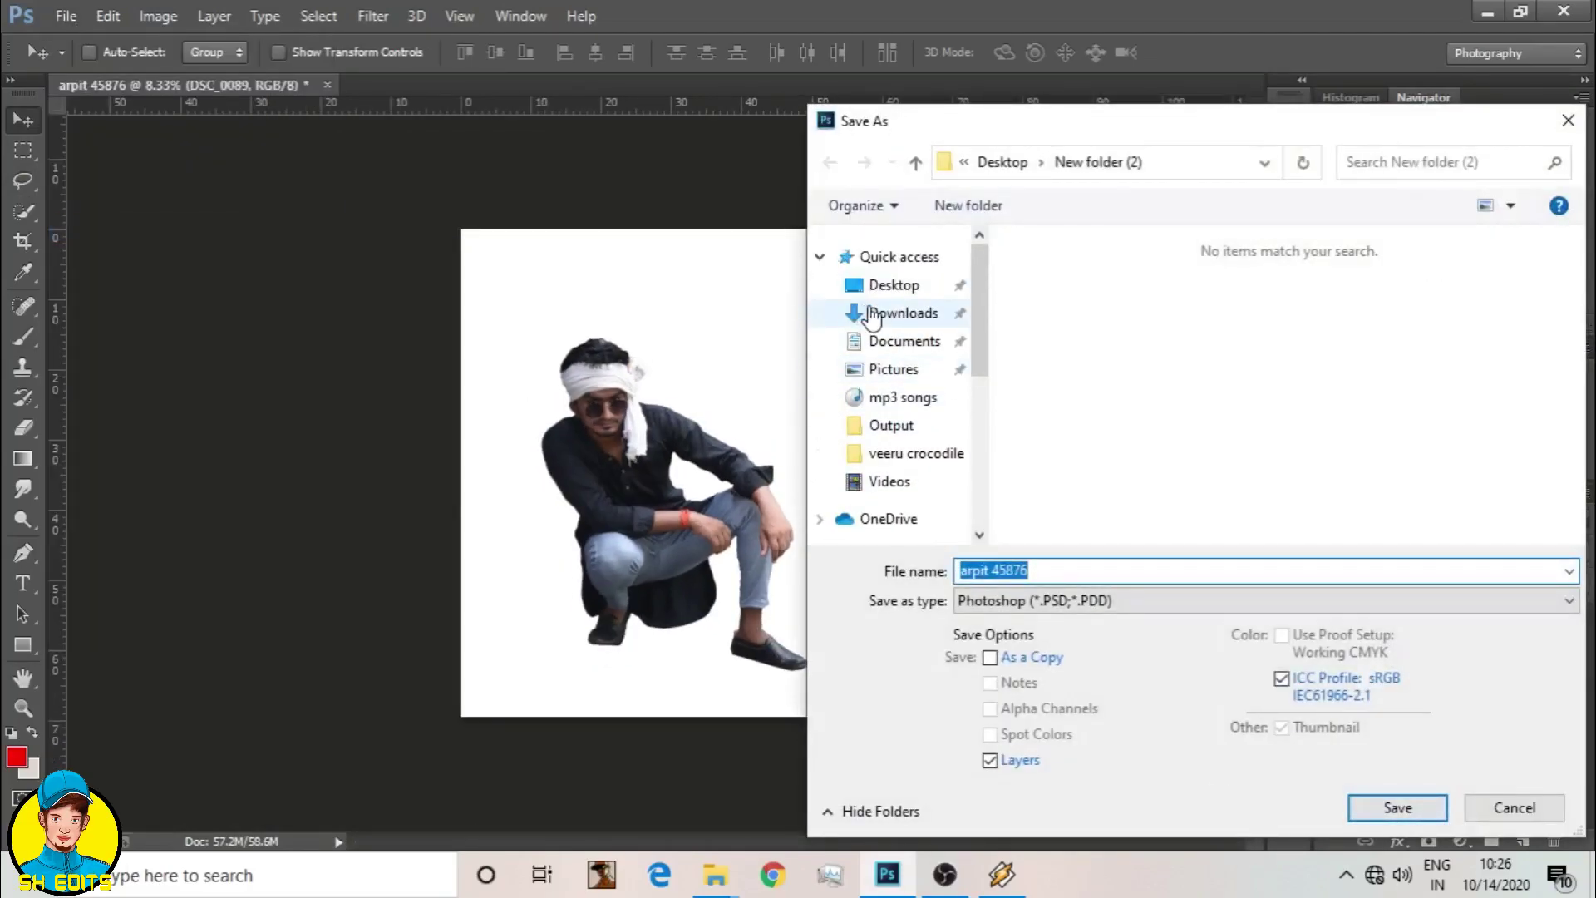
{"action": "left_click", "coordinate": [1399, 813]}
Step: Place pexels-nishant-aneja-2393835 above Background at 229%, and move the man before the bike
{"action": "left_click", "coordinate": [1461, 675]}
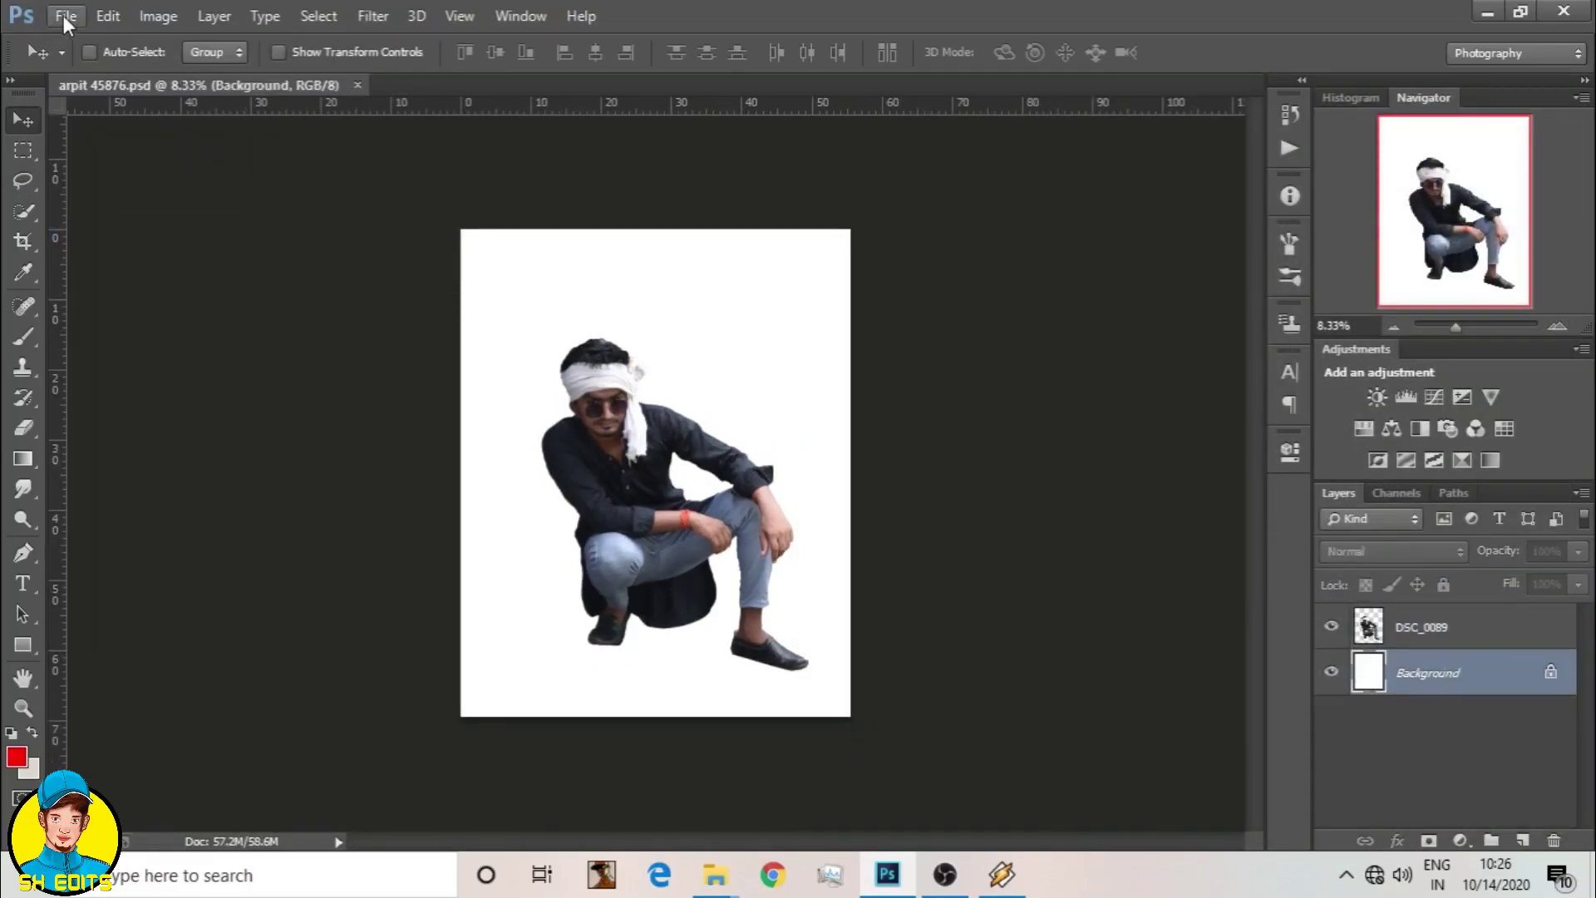
{"action": "left_click", "coordinate": [66, 15]}
{"action": "left_click", "coordinate": [94, 373]}
{"action": "left_click", "coordinate": [1357, 291]}
{"action": "left_click", "coordinate": [1397, 652]}
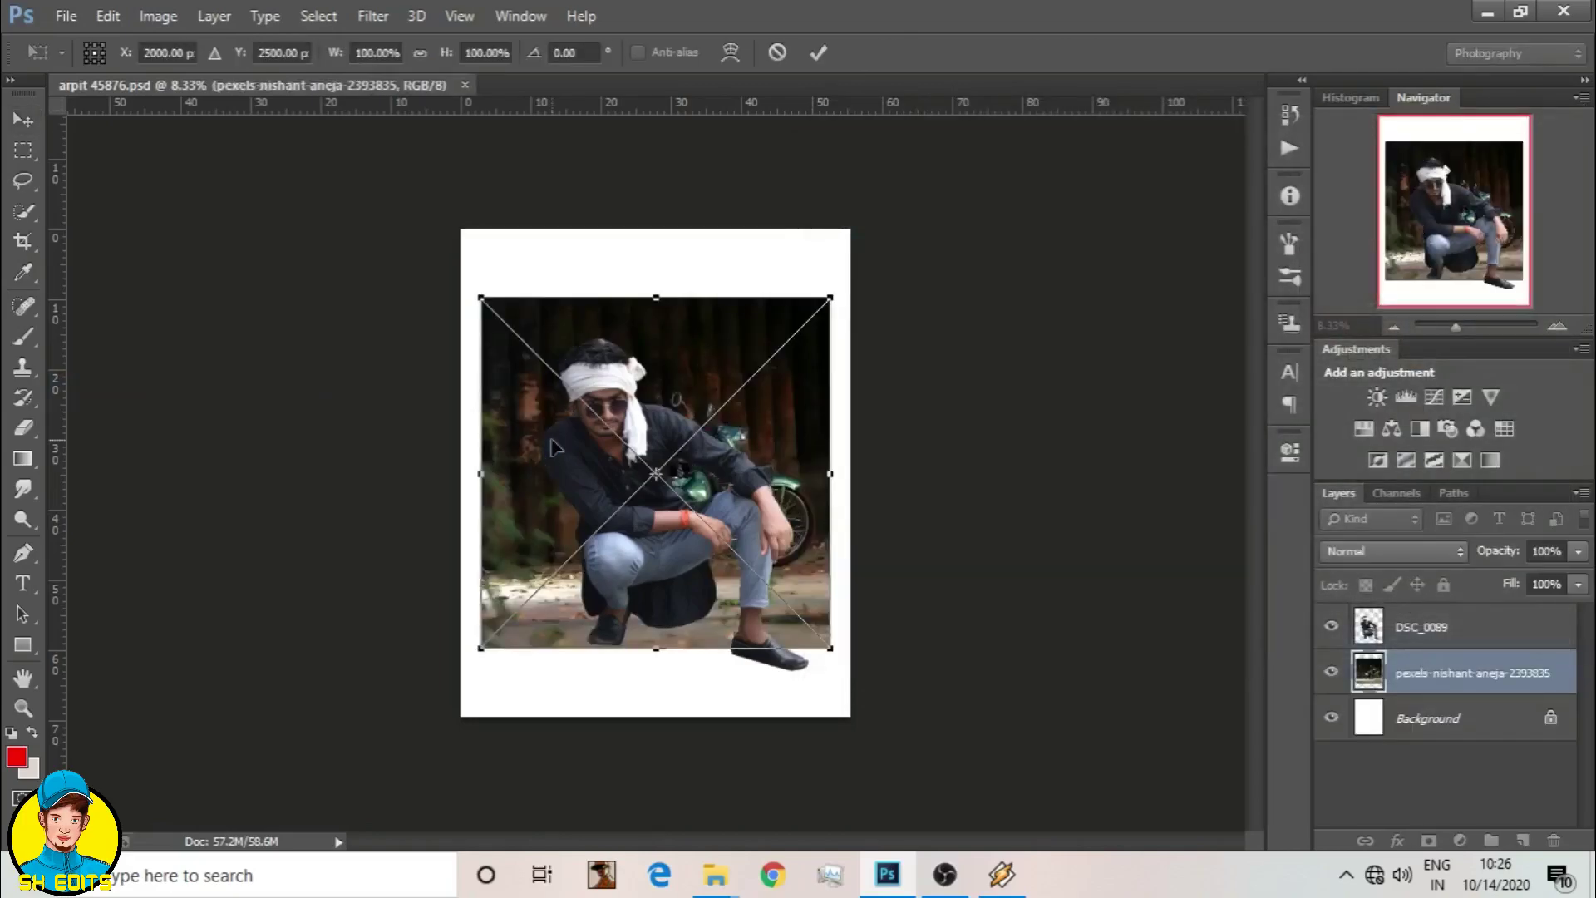
{"action": "mouse_move", "coordinate": [445, 58]}
{"action": "left_mouse_down"}
{"action": "mouse_move", "coordinate": [647, 300]}
{"action": "mouse_move", "coordinate": [539, 270]}
{"action": "left_mouse_up"}
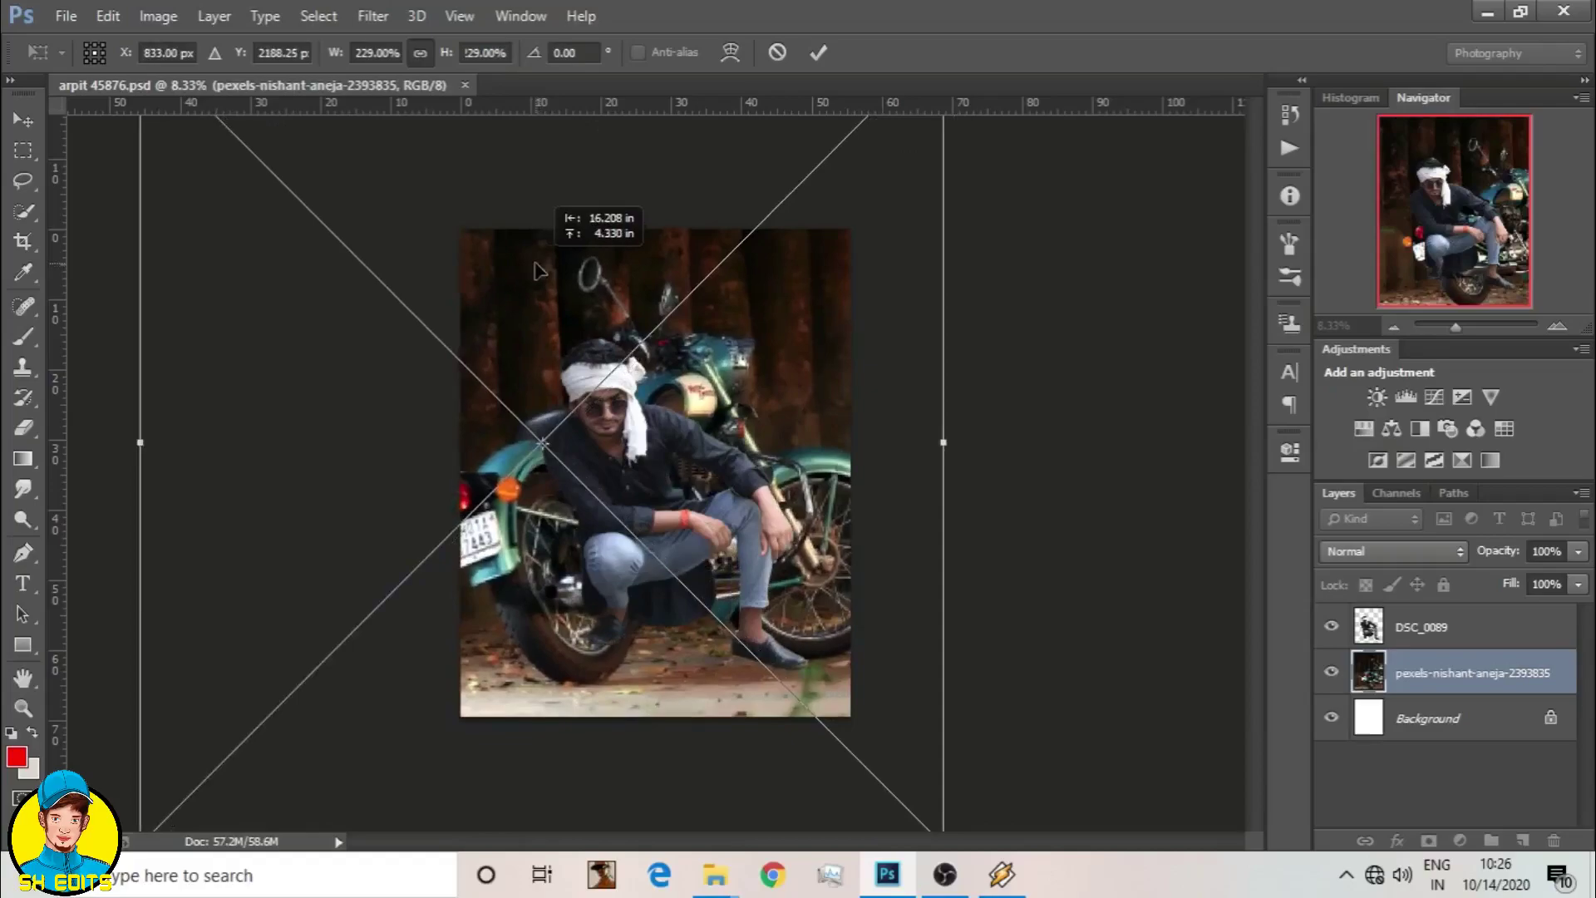
{"action": "double_click", "coordinate": [844, 245]}
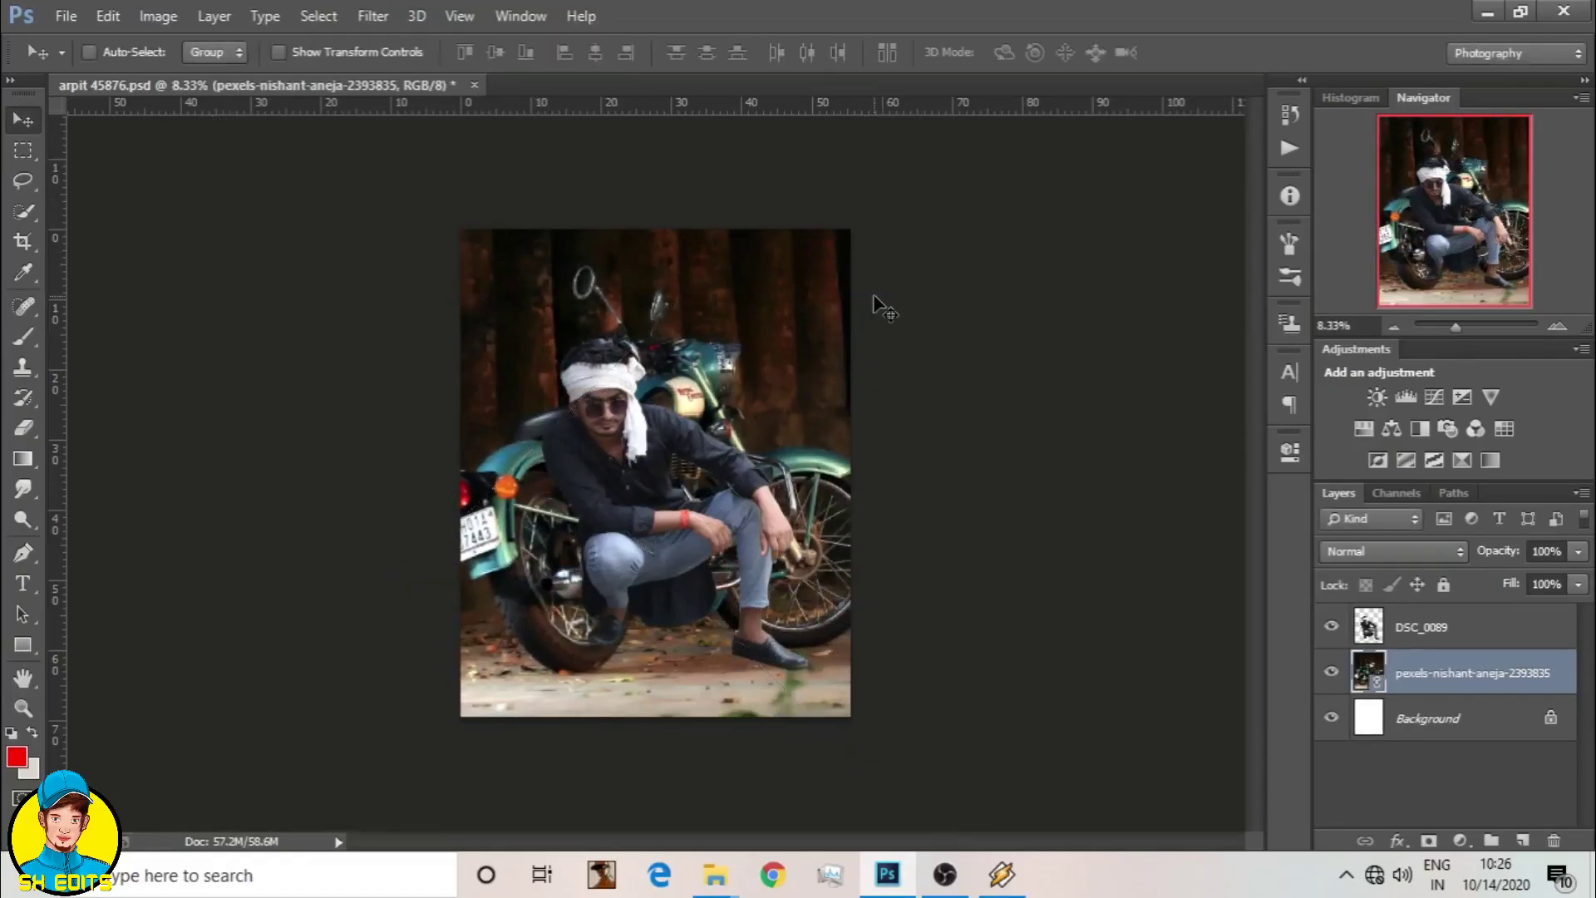
{"action": "key", "text": "alt+bracketright"}
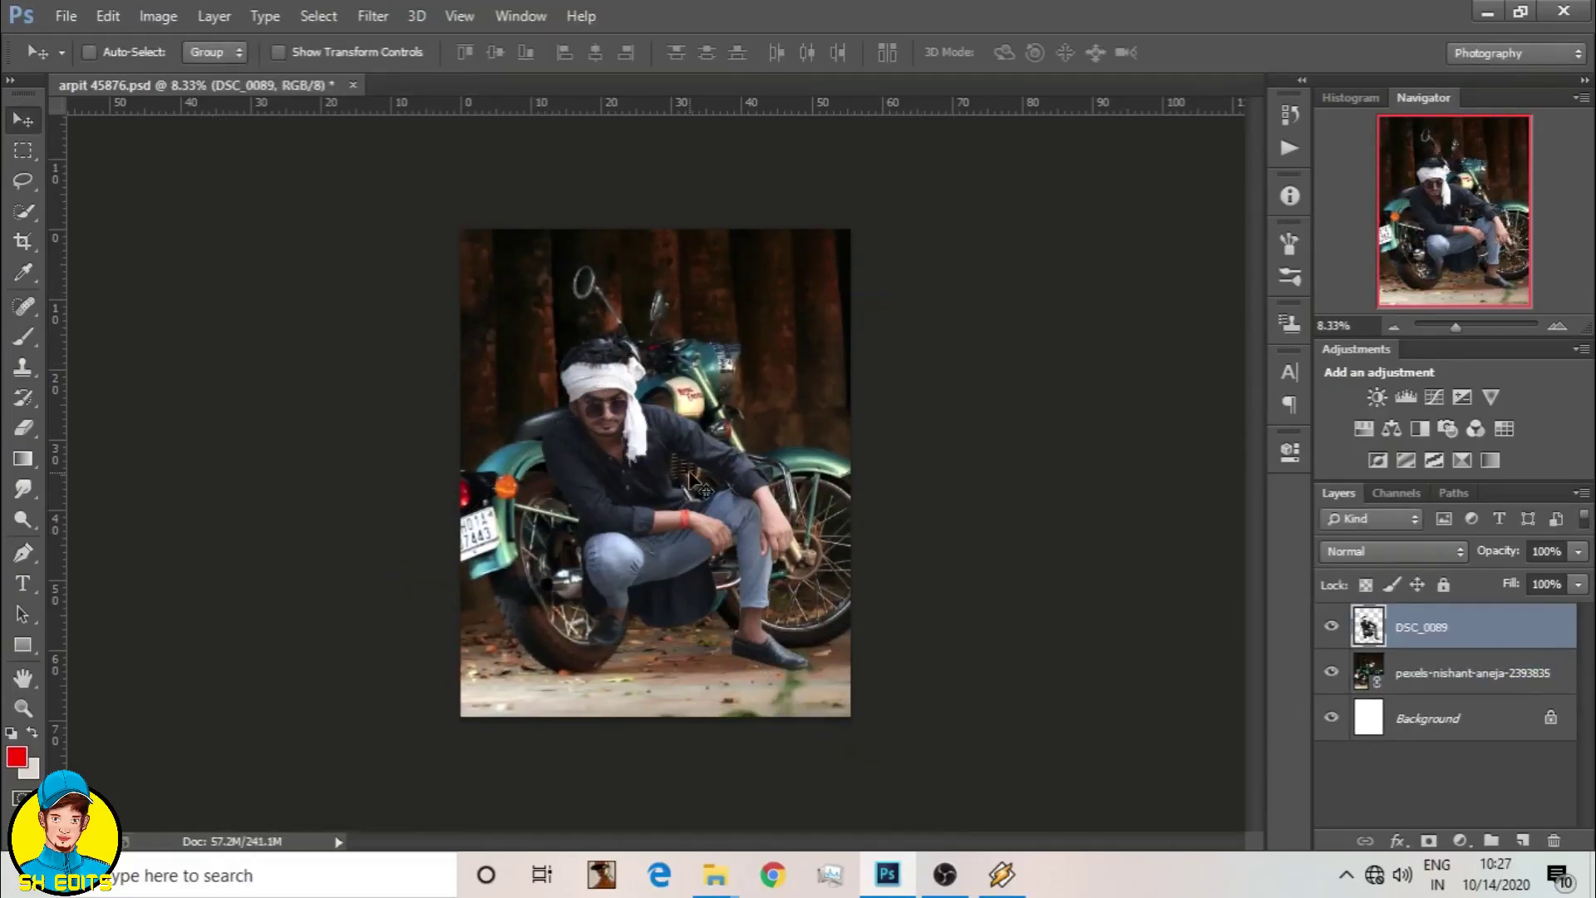
{"action": "left_click_drag", "start_coordinate": [705, 491], "coordinate": [715, 515]}
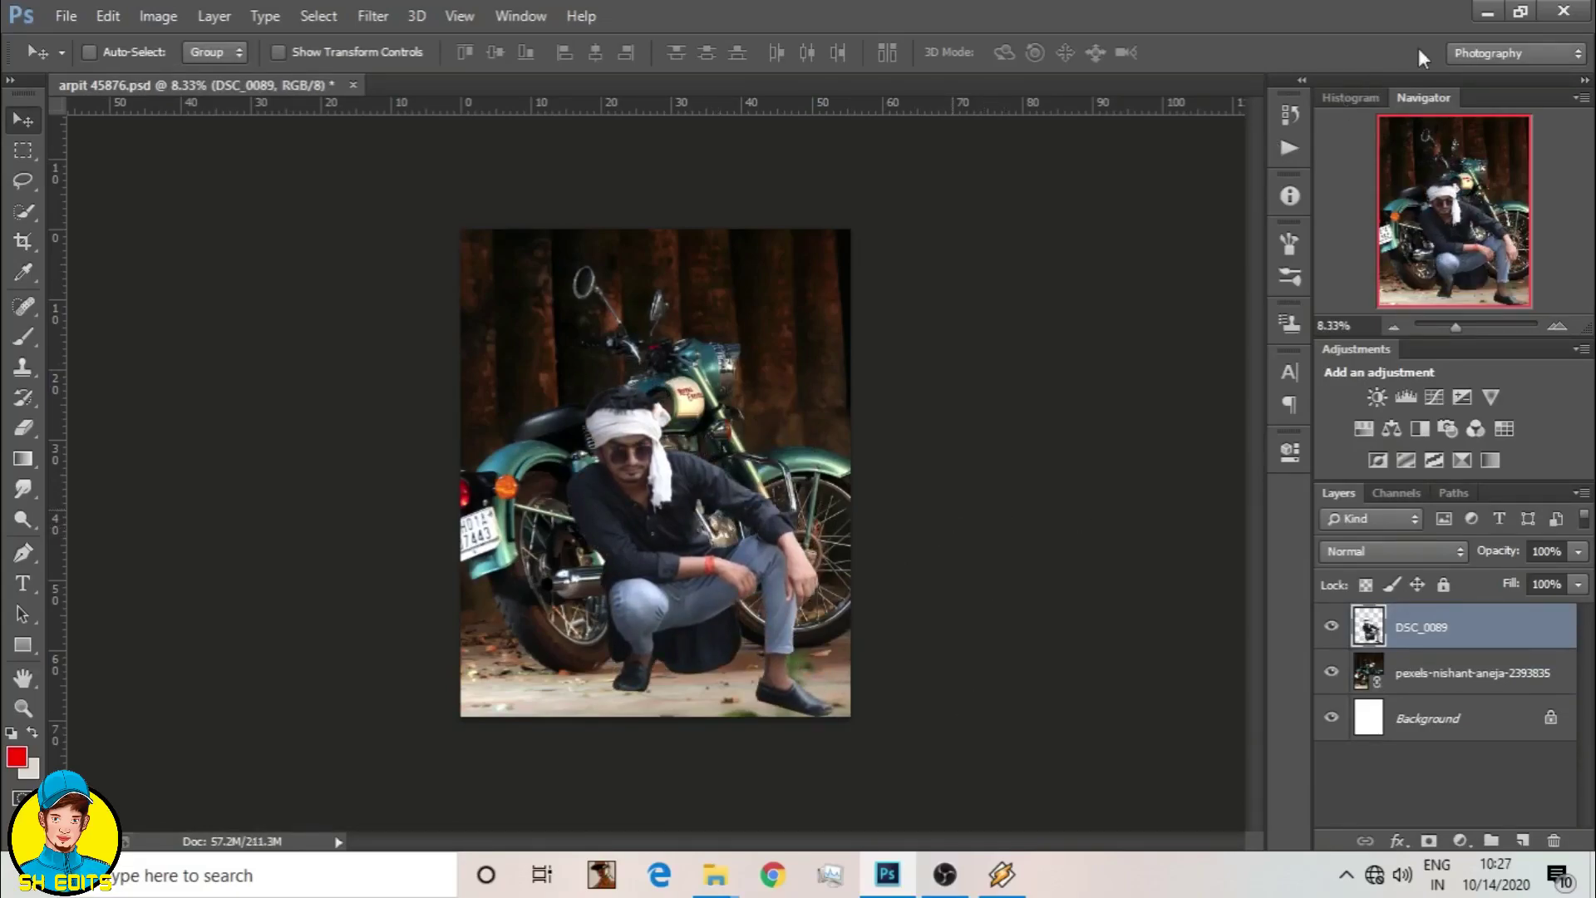
Step: Liquify the man's right shoe slightly rightward, then nudge him right and up
{"action": "left_click", "coordinate": [374, 16]}
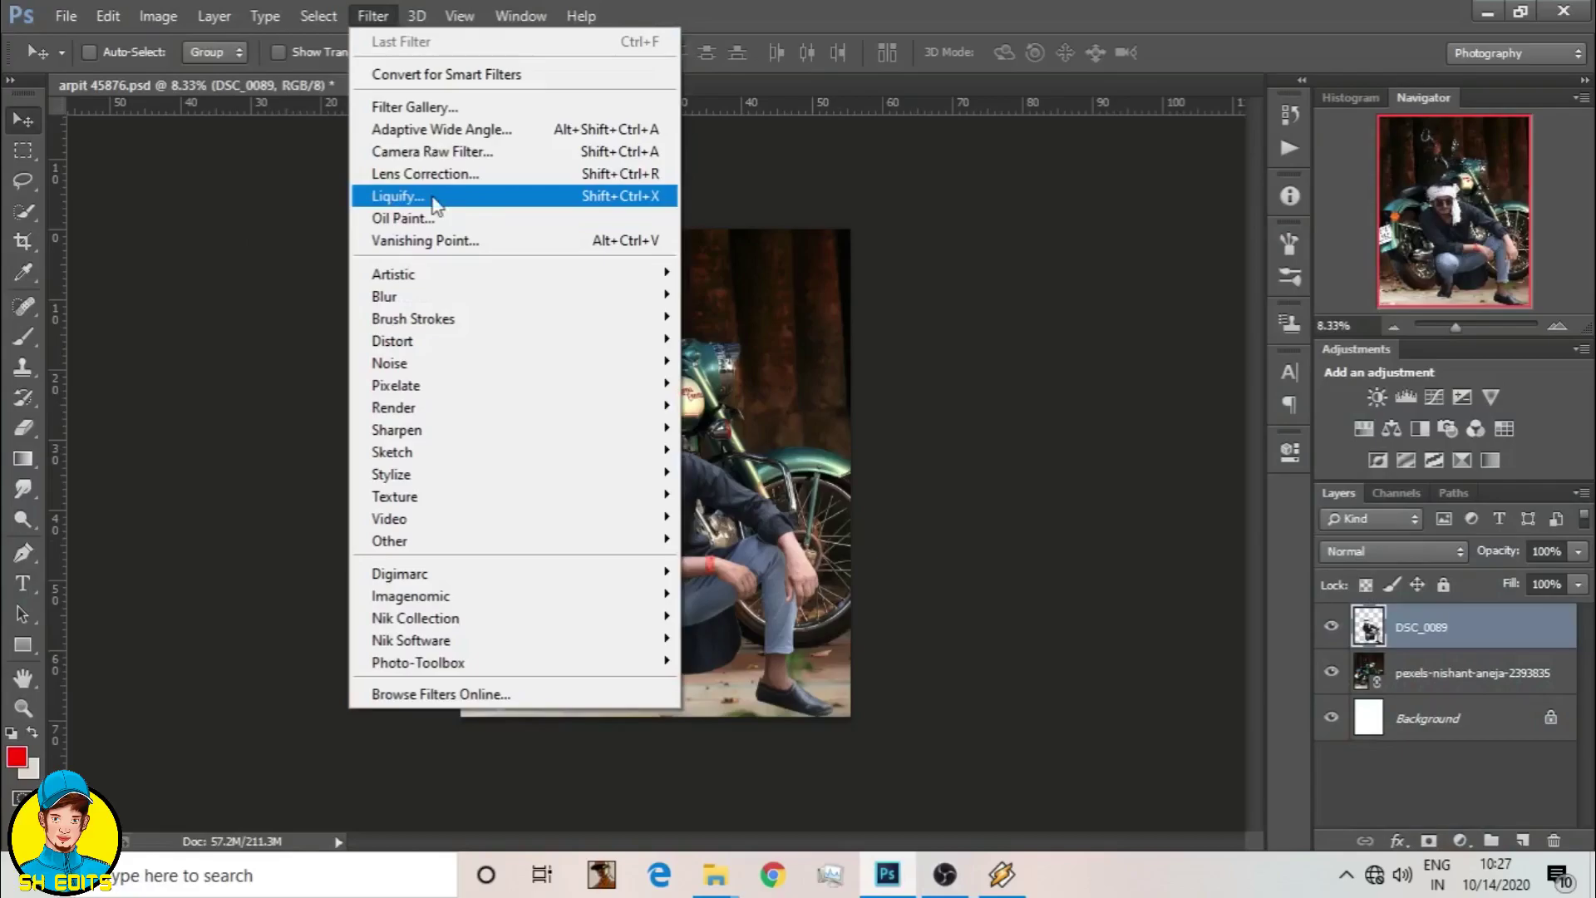
{"action": "left_click", "coordinate": [399, 197]}
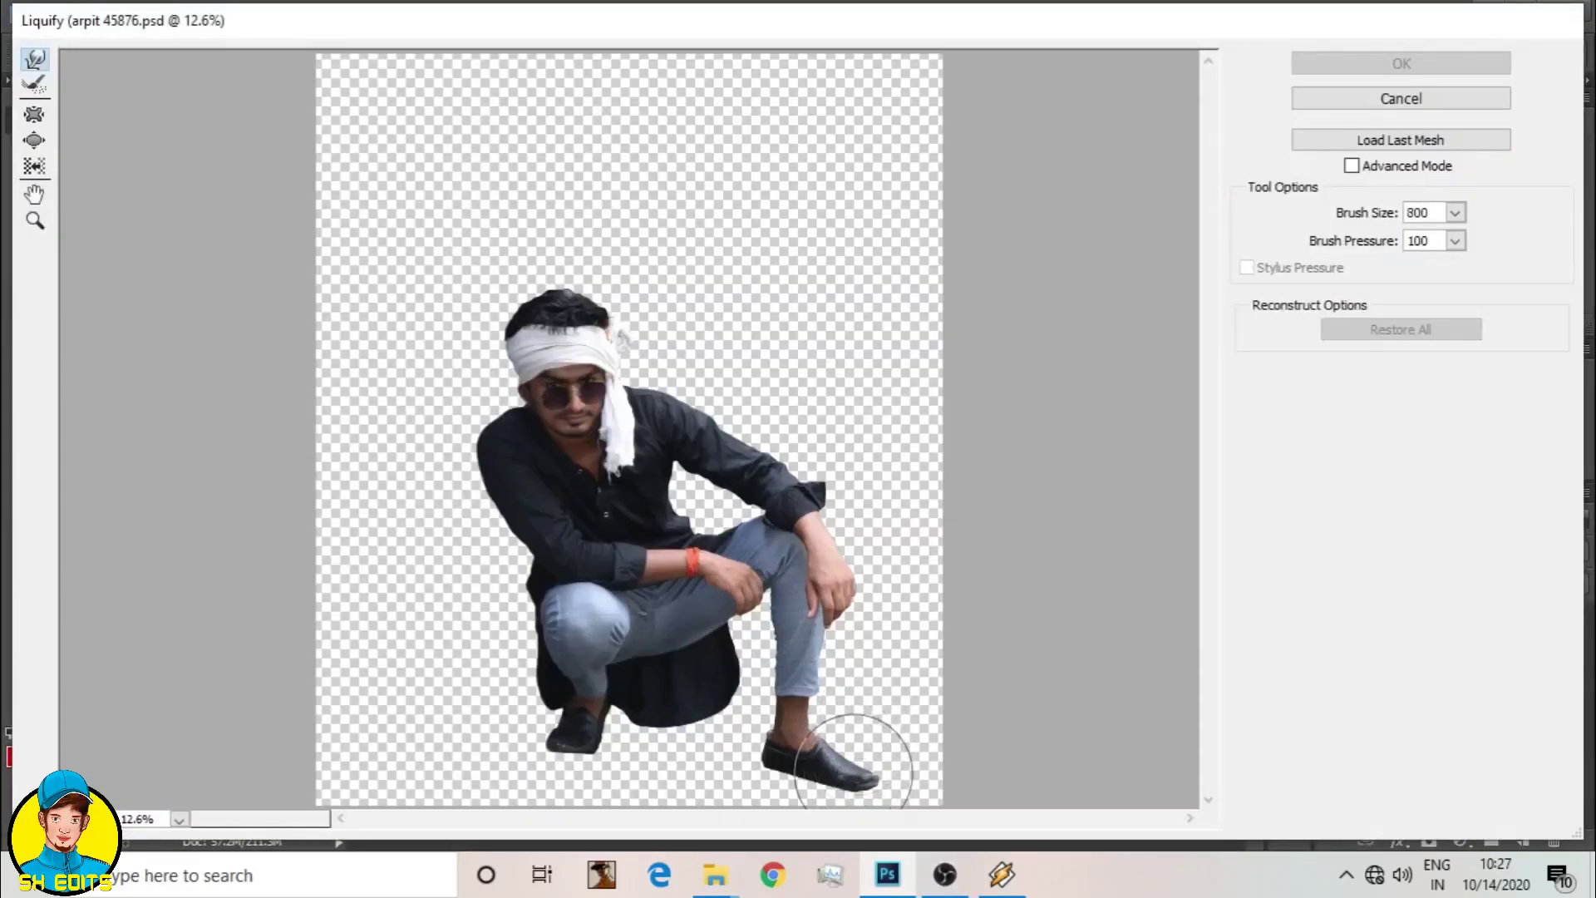
{"action": "left_click_drag", "start_coordinate": [859, 751], "coordinate": [881, 750]}
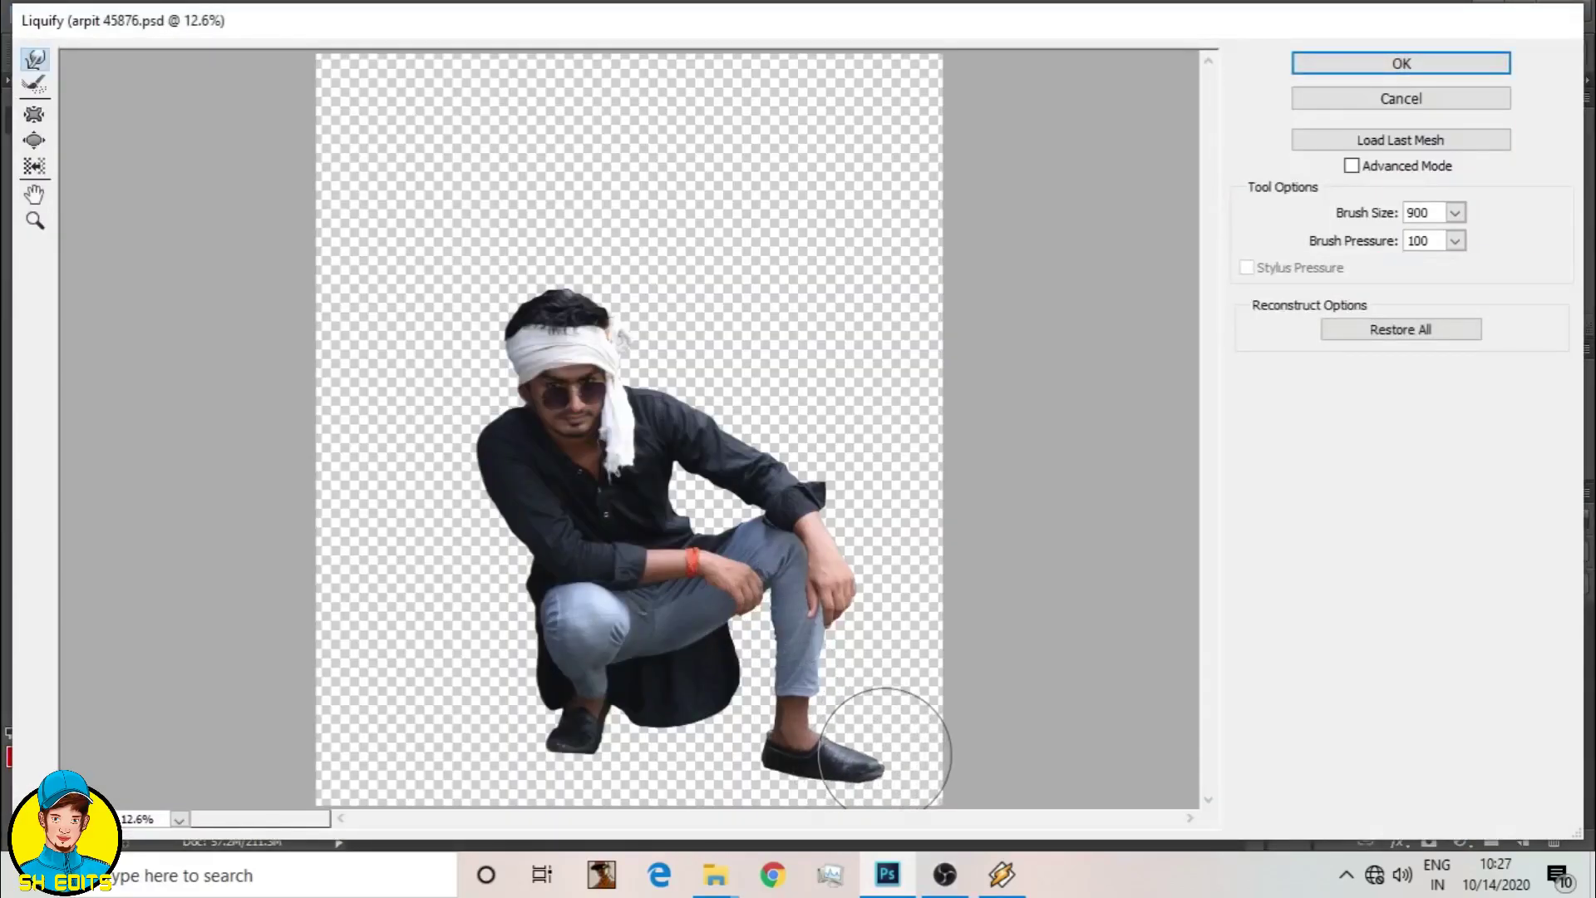
{"action": "left_click", "coordinate": [1404, 66]}
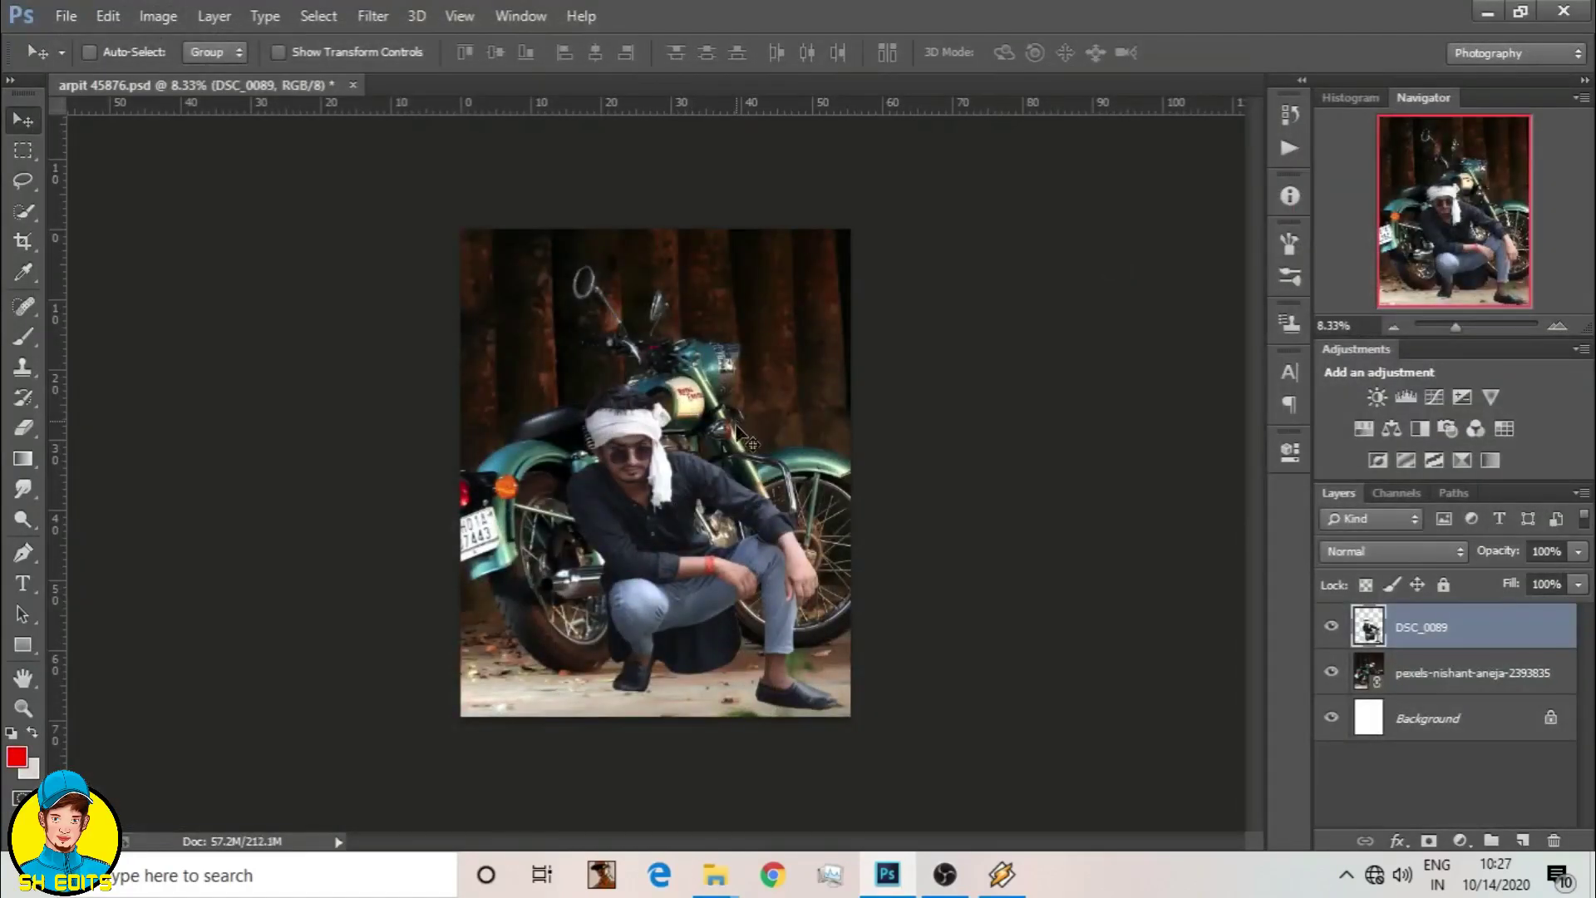
{"action": "left_click_drag", "start_coordinate": [683, 482], "coordinate": [700, 469]}
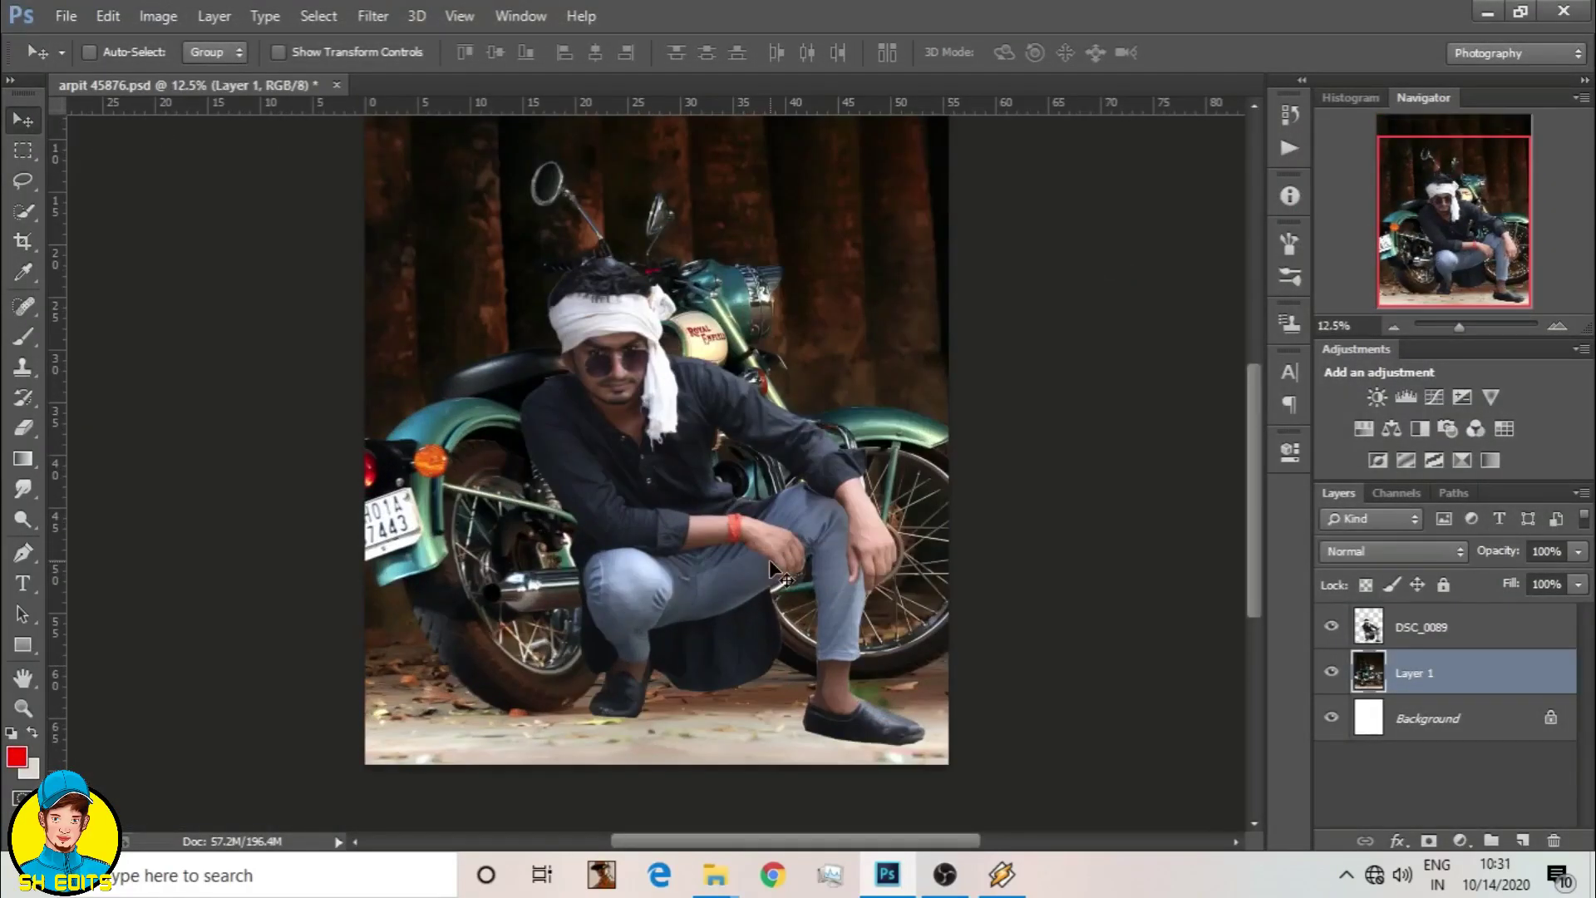
{"action": "scroll", "coordinate": [773, 566], "scroll_direction": "down", "scroll_amount": 3}
Step: Crop the composite canvas
{"action": "key", "text": "c"}
{"action": "key", "text": "Return"}
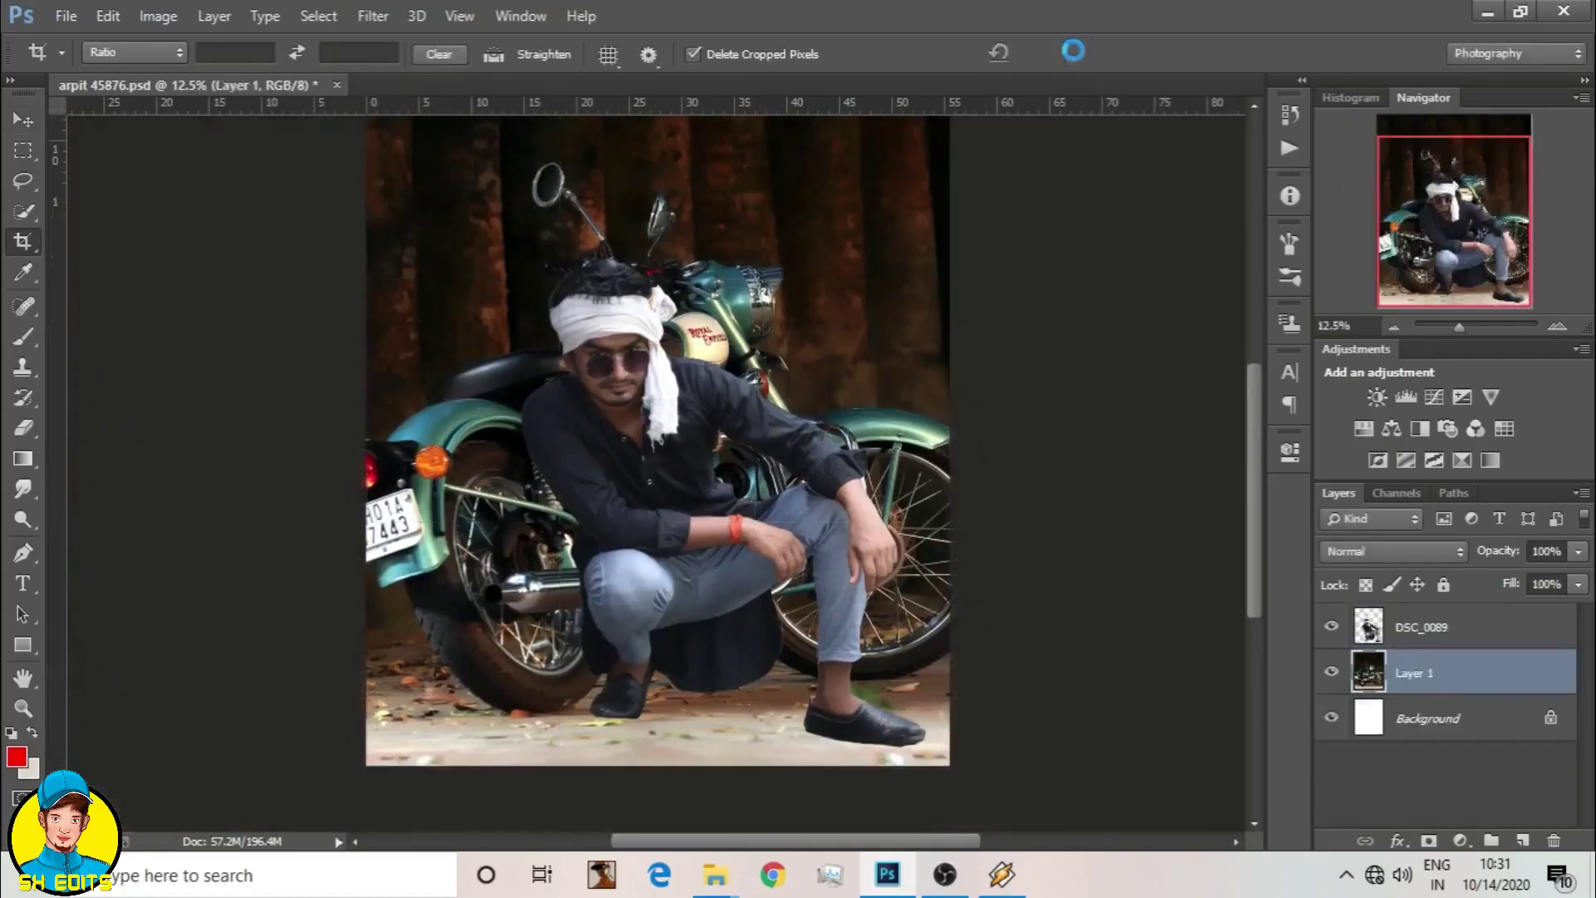
{"action": "key", "text": "v"}
Step: Grade the man in Camera Raw: Shadows +73, Blacks -42, orange luminance up, Yellows saturation -100
{"action": "left_click", "coordinate": [1507, 634]}
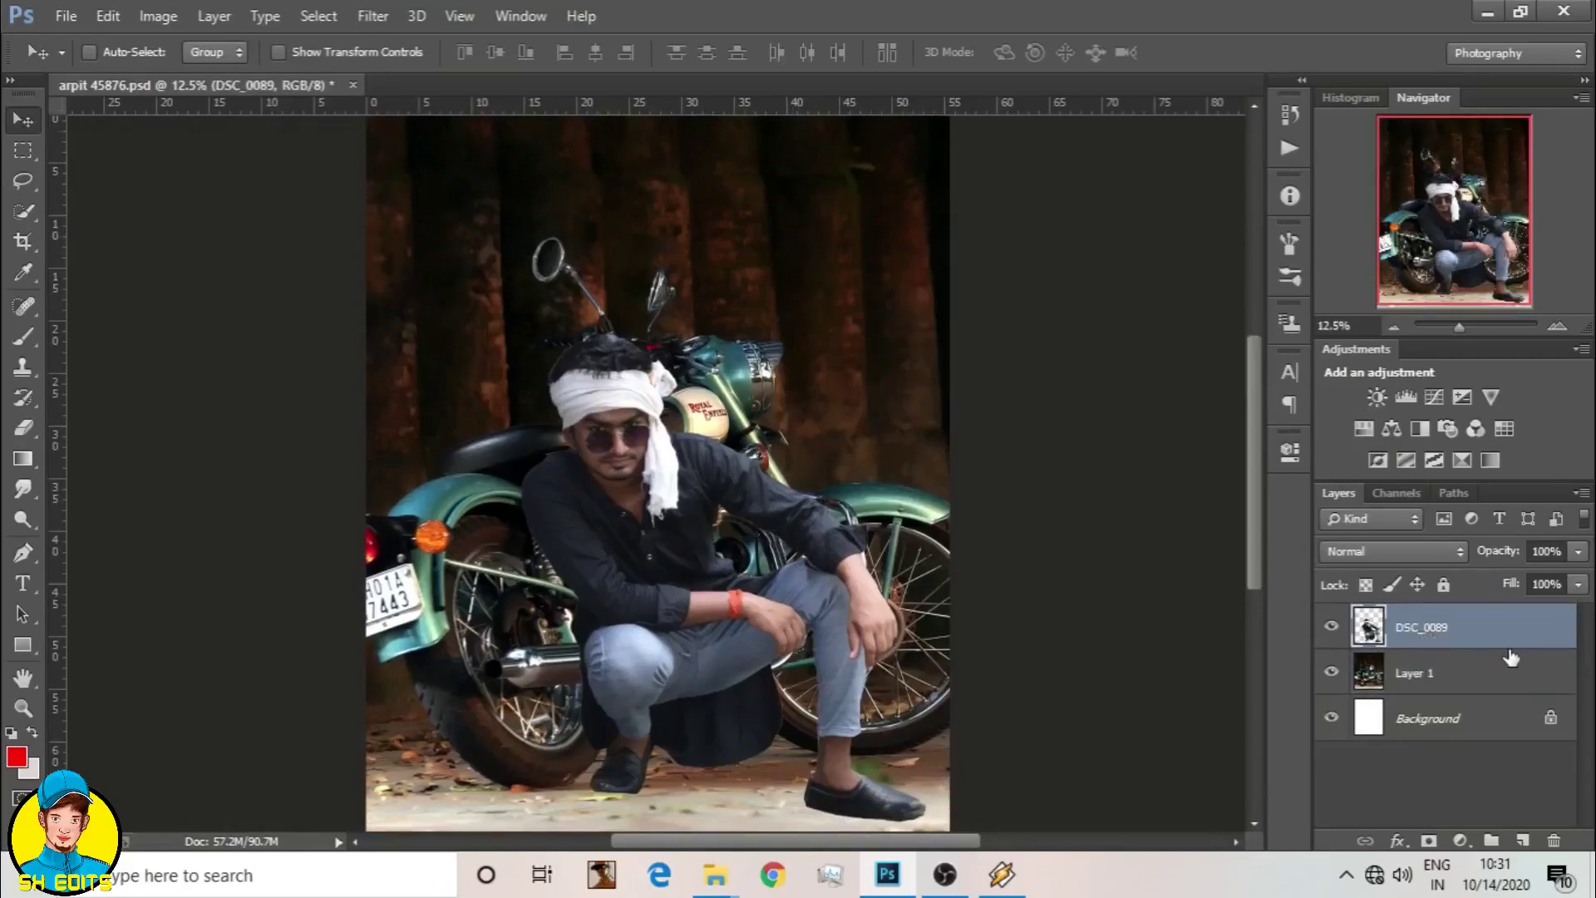
{"action": "left_click", "coordinate": [373, 16]}
{"action": "left_click", "coordinate": [399, 156]}
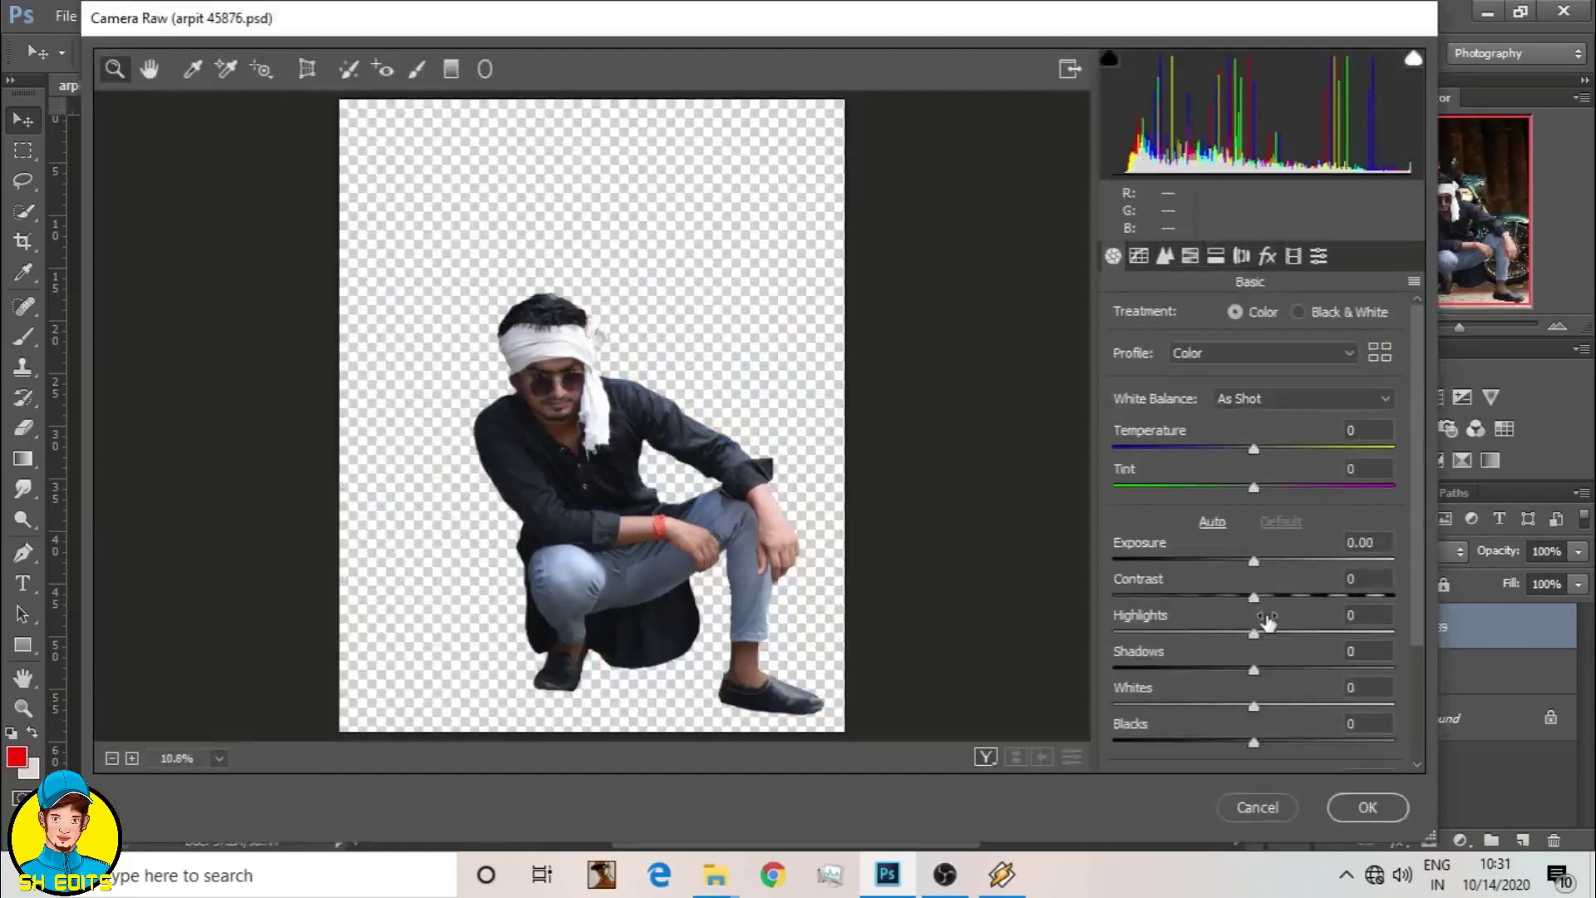
{"action": "left_click_drag", "start_coordinate": [1311, 679], "coordinate": [1340, 674]}
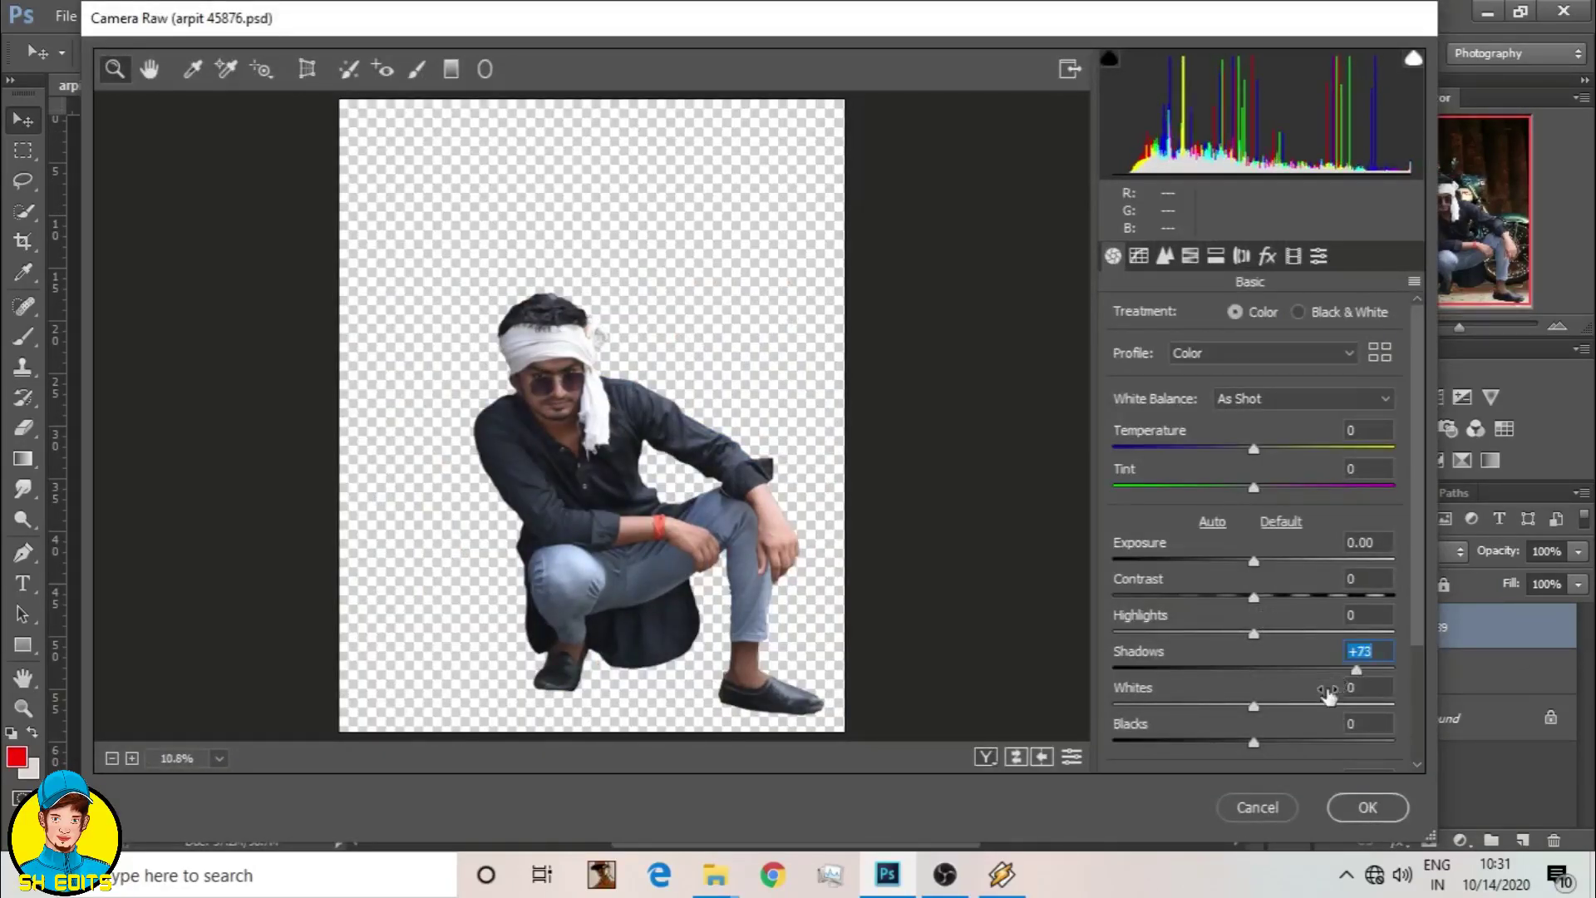
{"action": "scroll", "coordinate": [1328, 697], "scroll_direction": "down", "scroll_amount": 2}
{"action": "left_click_drag", "start_coordinate": [1180, 582], "coordinate": [1196, 582]}
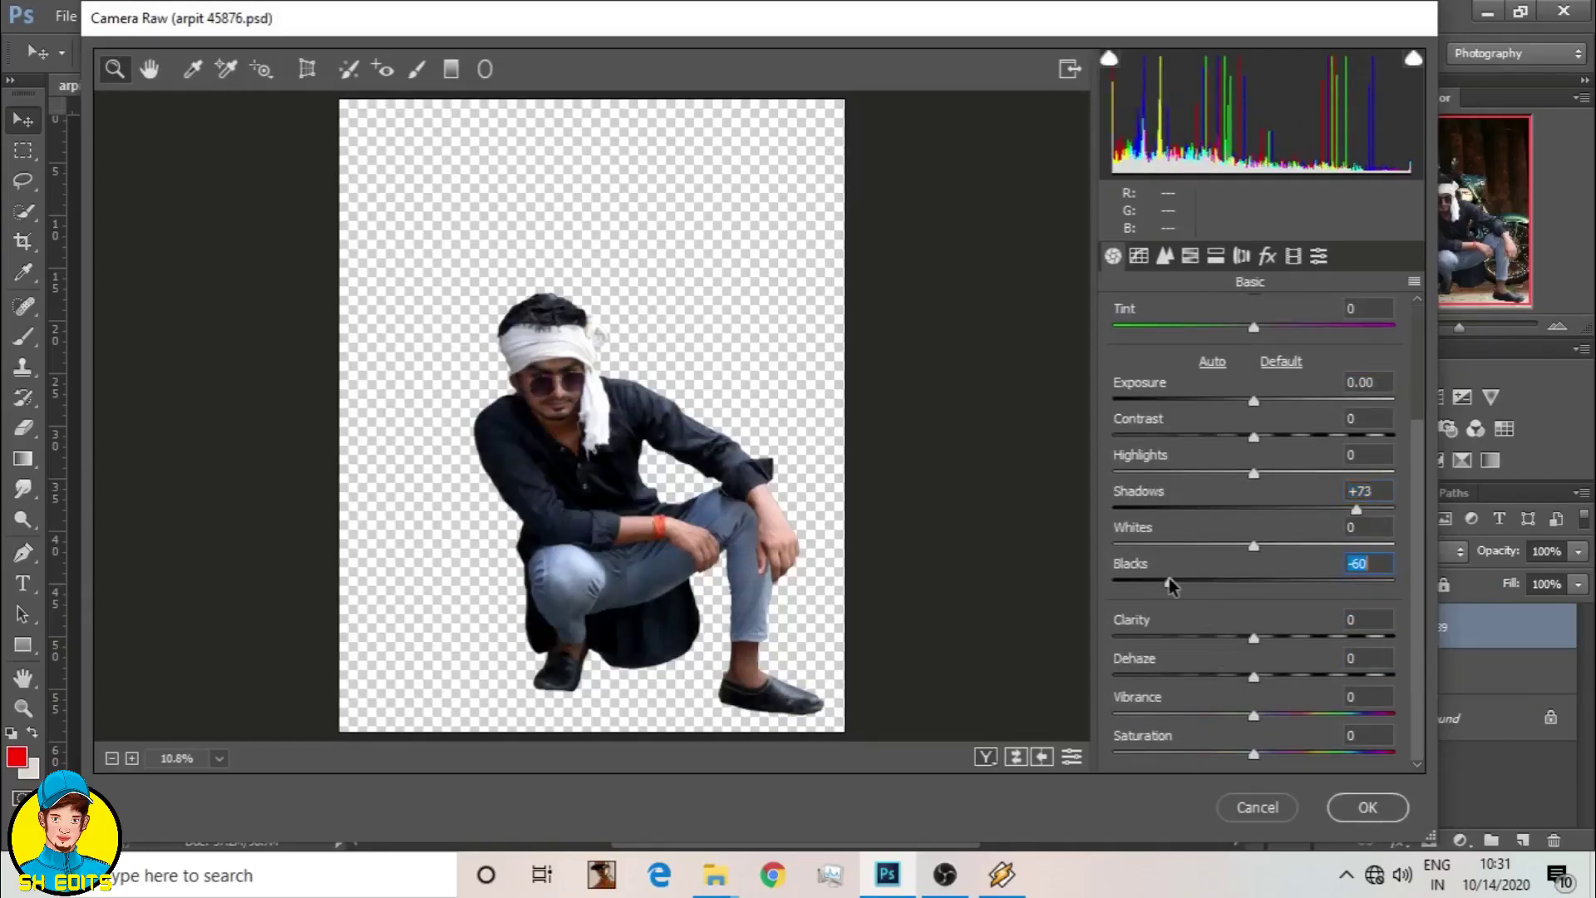
{"action": "left_click", "coordinate": [1190, 256]}
{"action": "left_click_drag", "start_coordinate": [1297, 429], "coordinate": [1384, 429]}
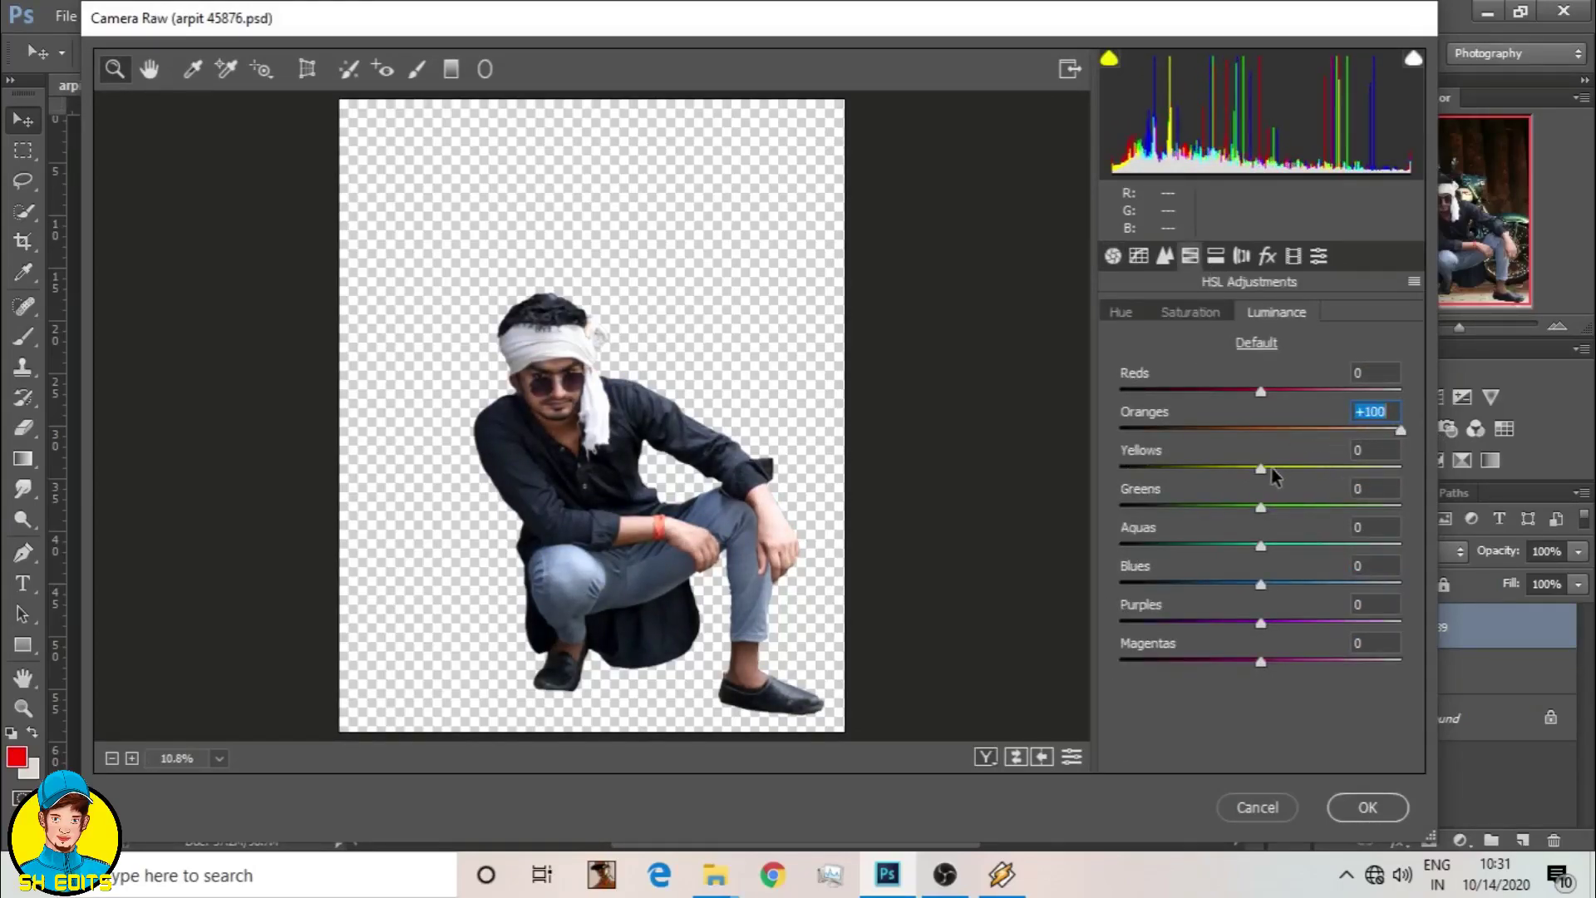
{"action": "left_click_drag", "start_coordinate": [1272, 469], "coordinate": [1402, 469]}
{"action": "left_click", "coordinate": [1191, 312]}
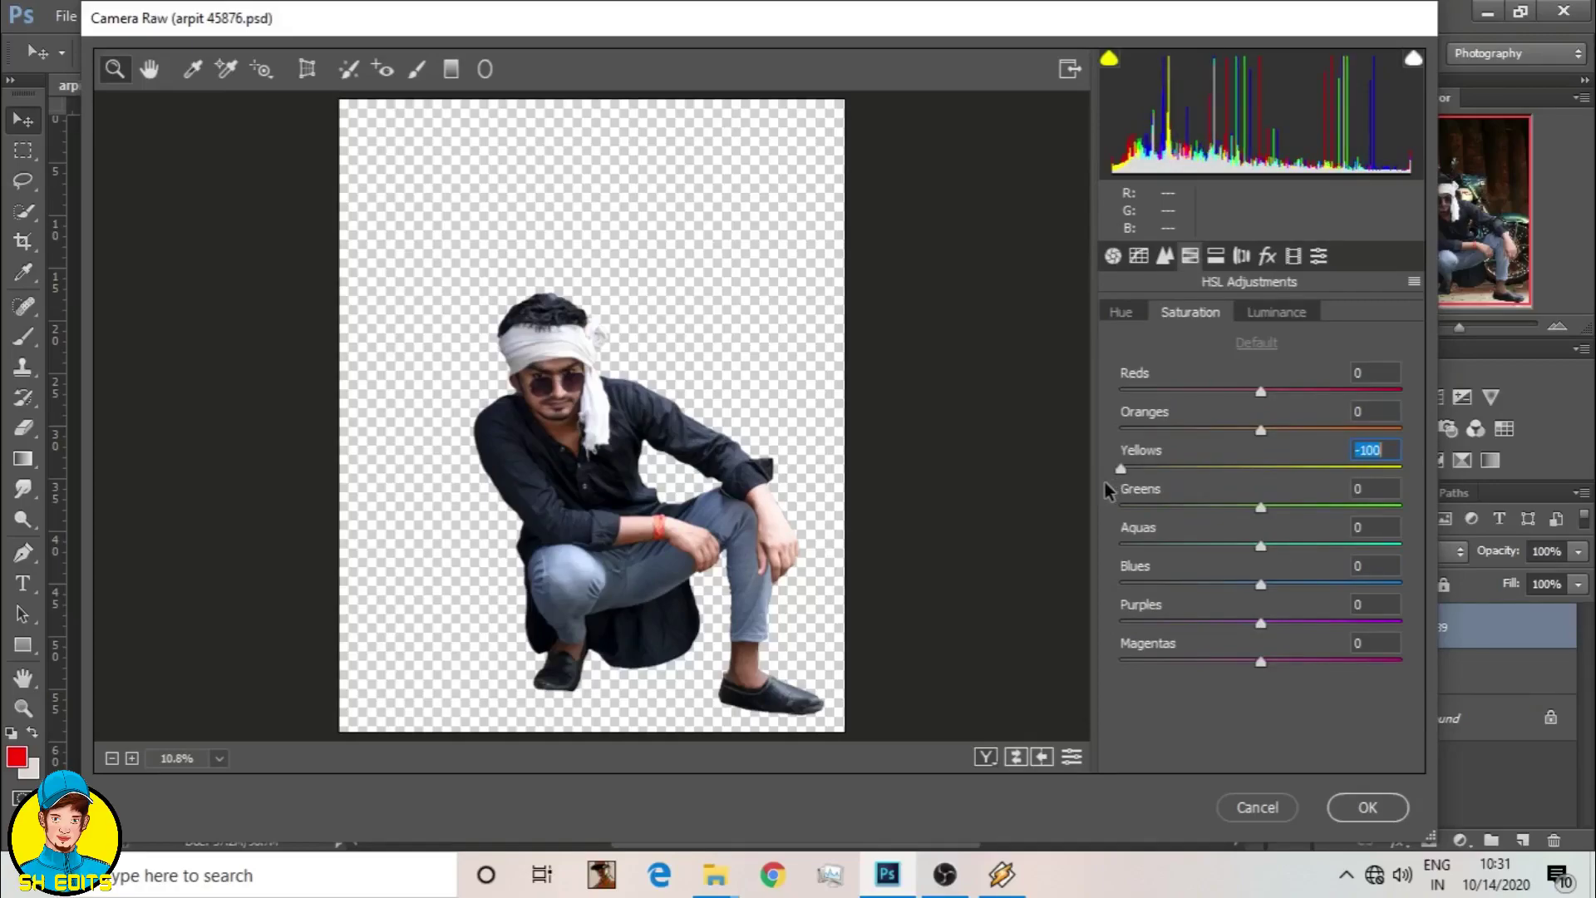
{"action": "left_click", "coordinate": [1354, 808]}
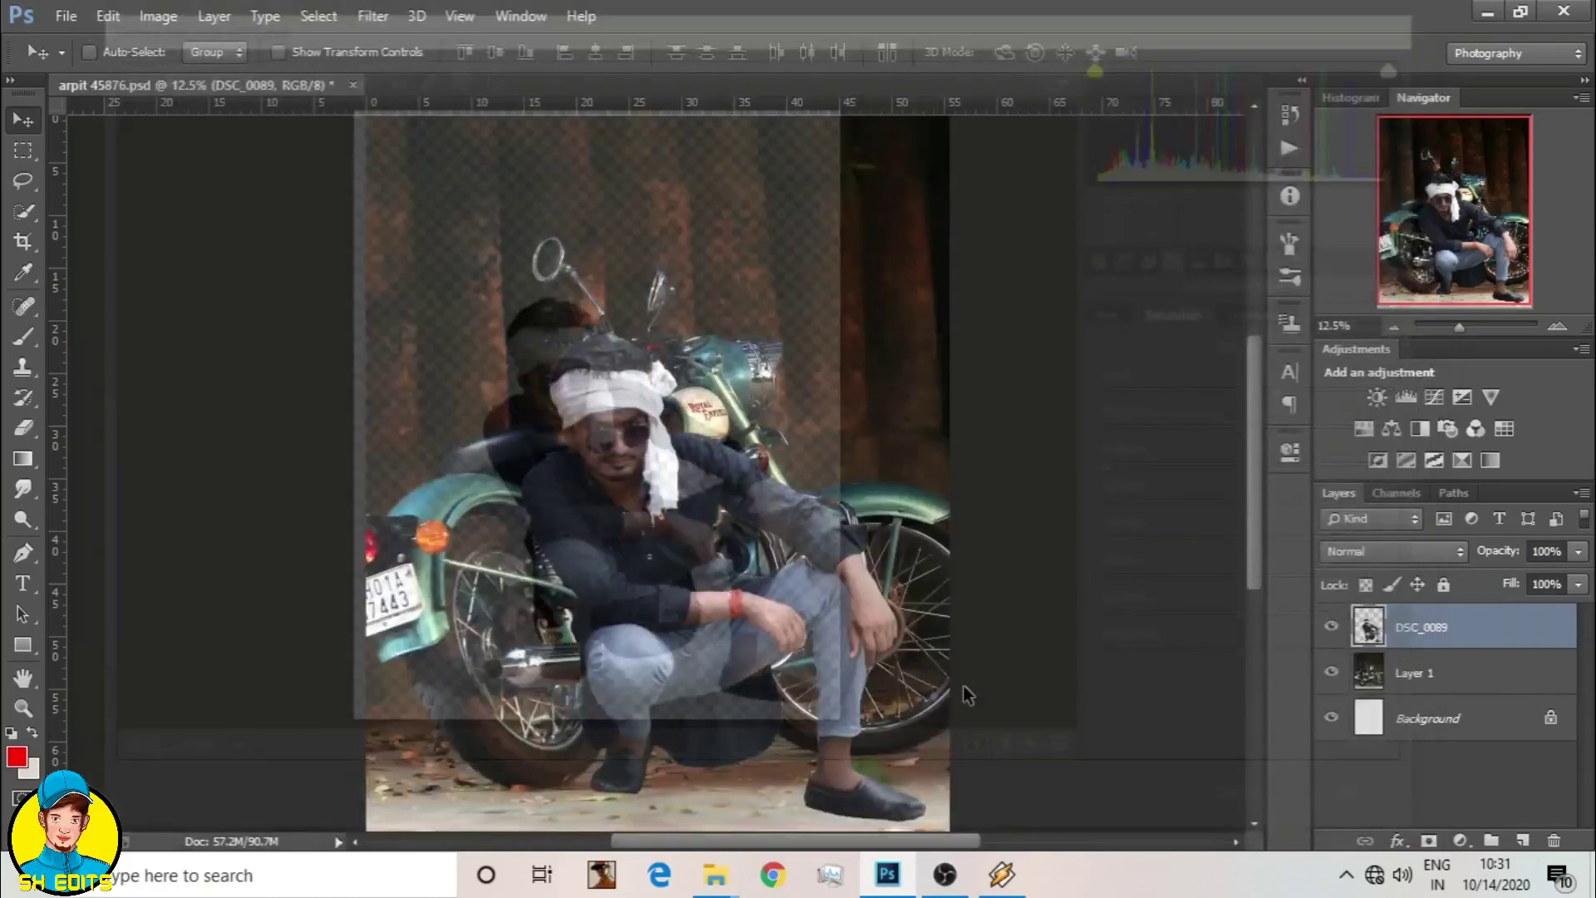
Step: Rerun Camera Raw and set Blues saturation to -100, turning the jeans grey
{"action": "left_click", "coordinate": [373, 16]}
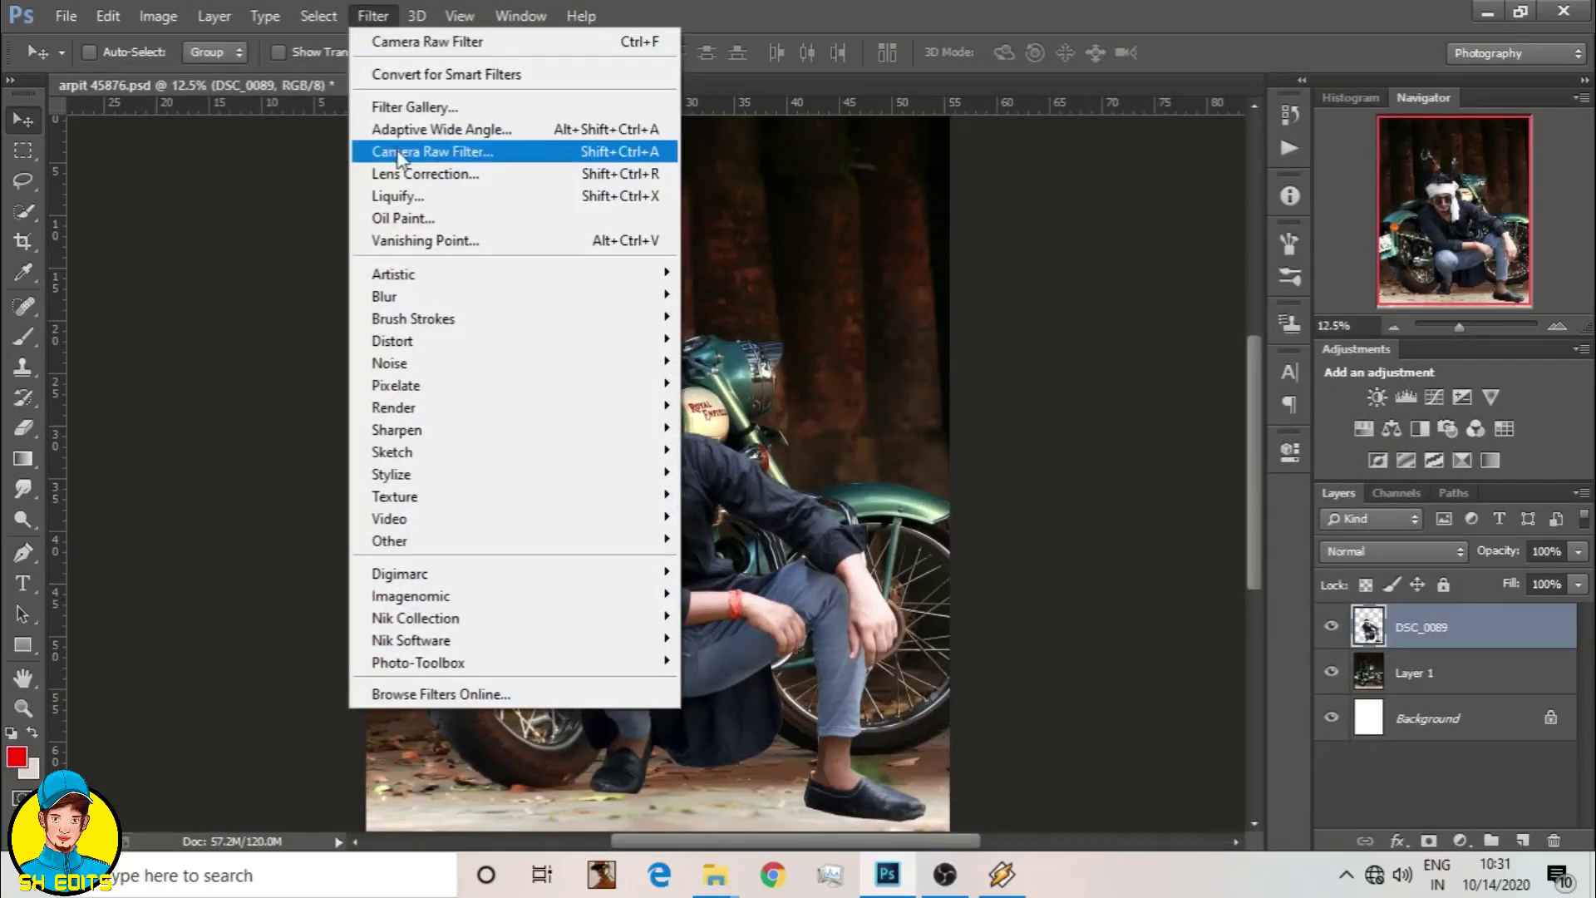
{"action": "left_click", "coordinate": [433, 149]}
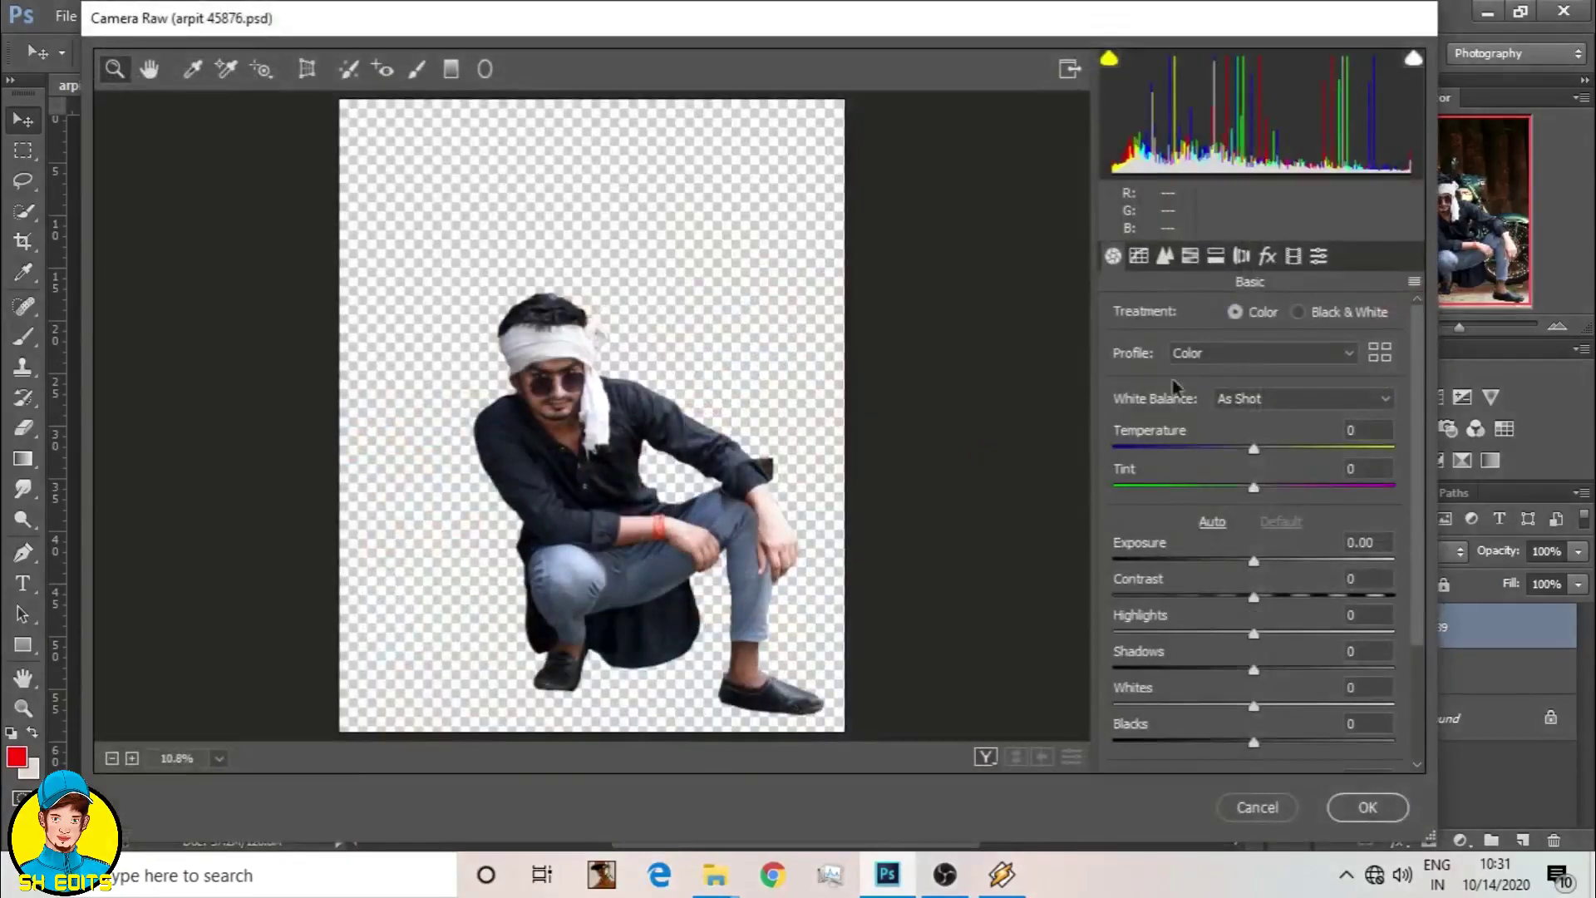
{"action": "left_click", "coordinate": [1191, 255]}
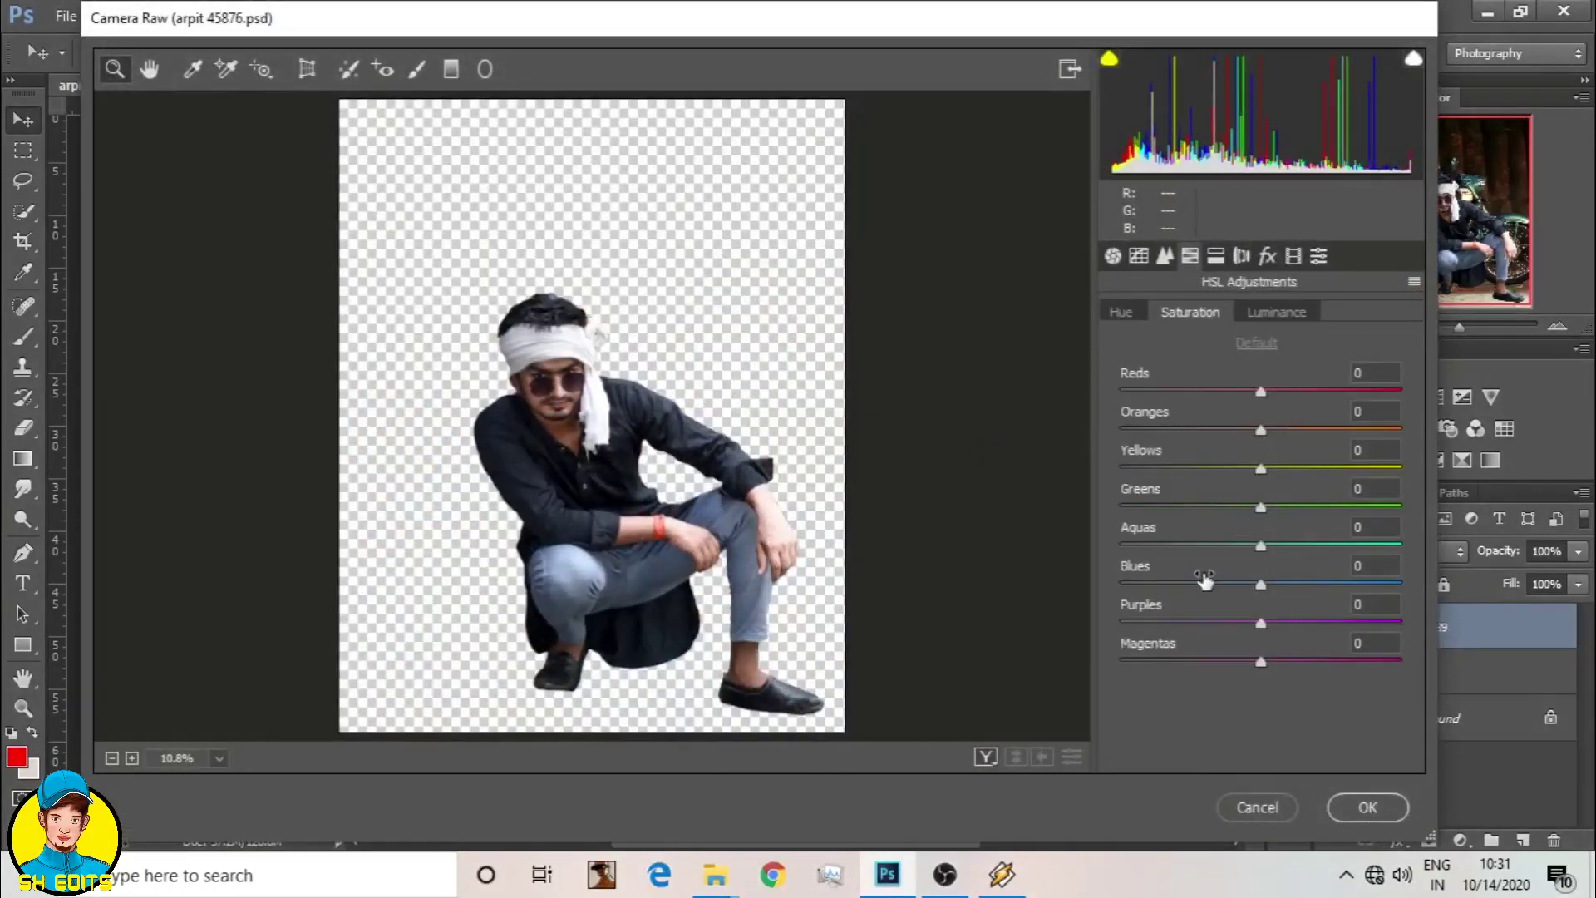
{"action": "left_click_drag", "start_coordinate": [1205, 582], "coordinate": [1187, 586]}
{"action": "left_click", "coordinate": [1364, 805]}
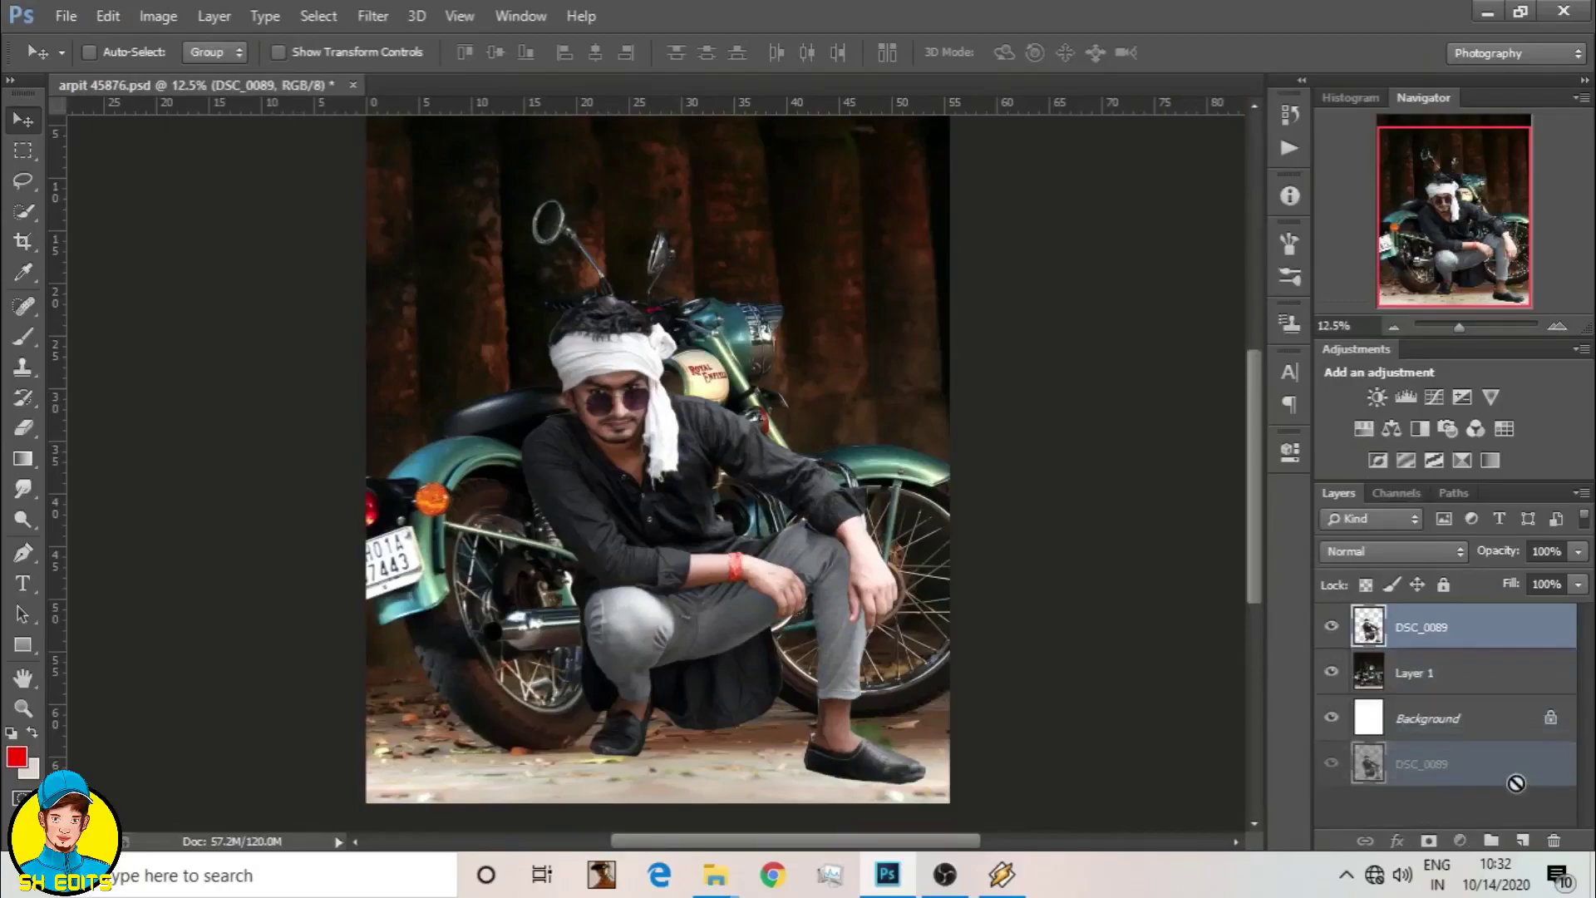
Step: Duplicate DSC_0089, set the copy to Linear Light and apply High Pass radius 1
{"action": "left_click_drag", "start_coordinate": [1519, 642], "coordinate": [1523, 823]}
{"action": "left_click", "coordinate": [1371, 553]}
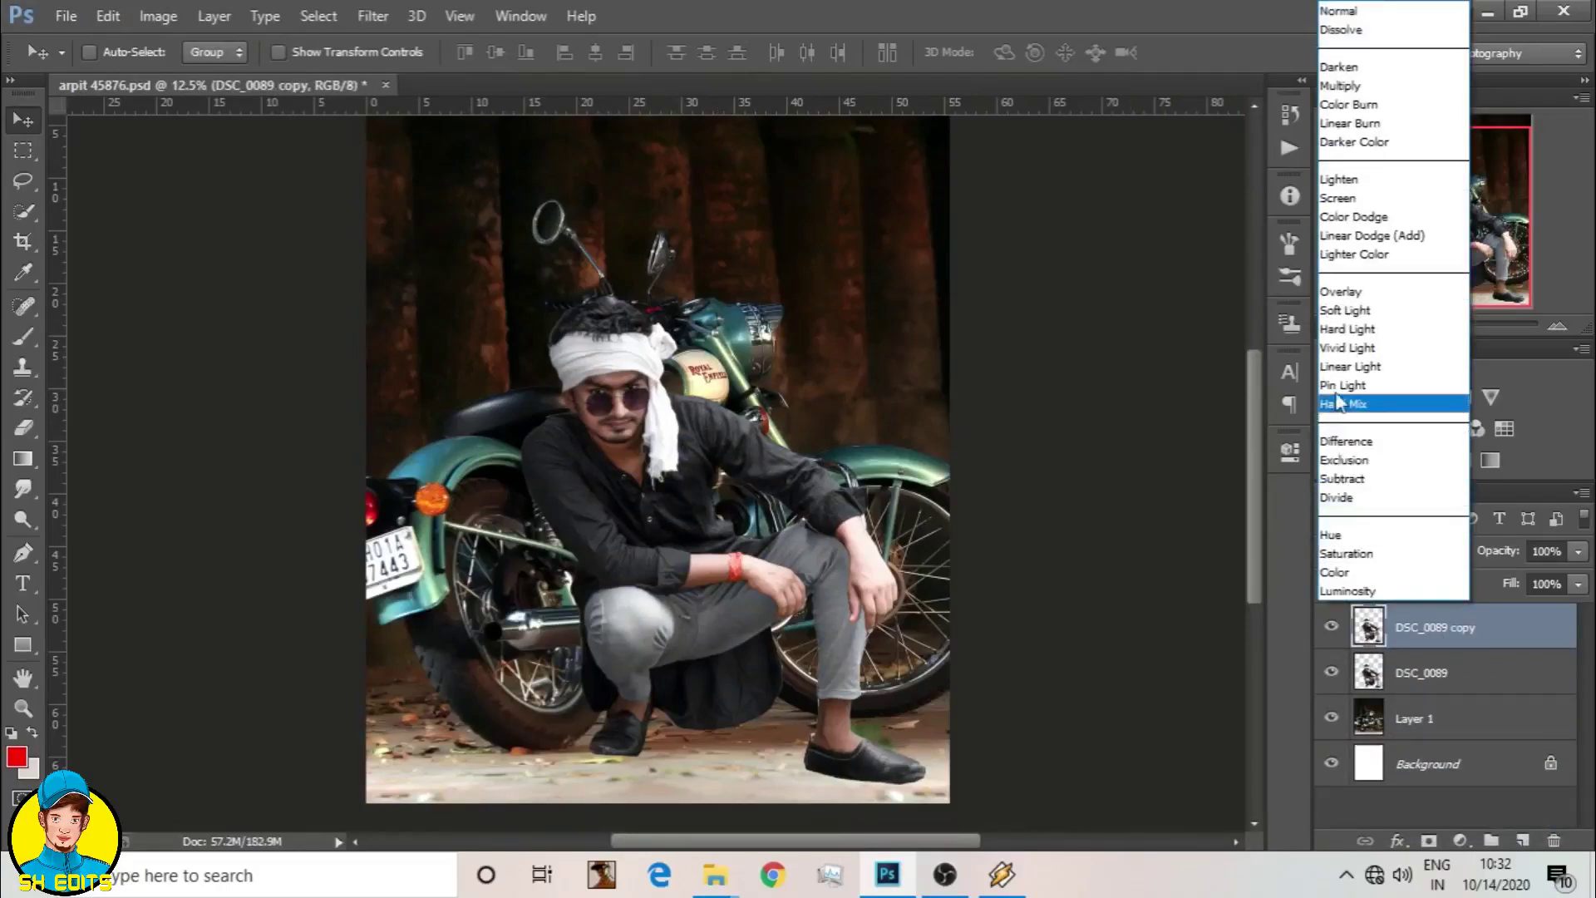
{"action": "left_click", "coordinate": [1348, 366]}
{"action": "left_click", "coordinate": [373, 15]}
{"action": "left_click", "coordinate": [829, 497]}
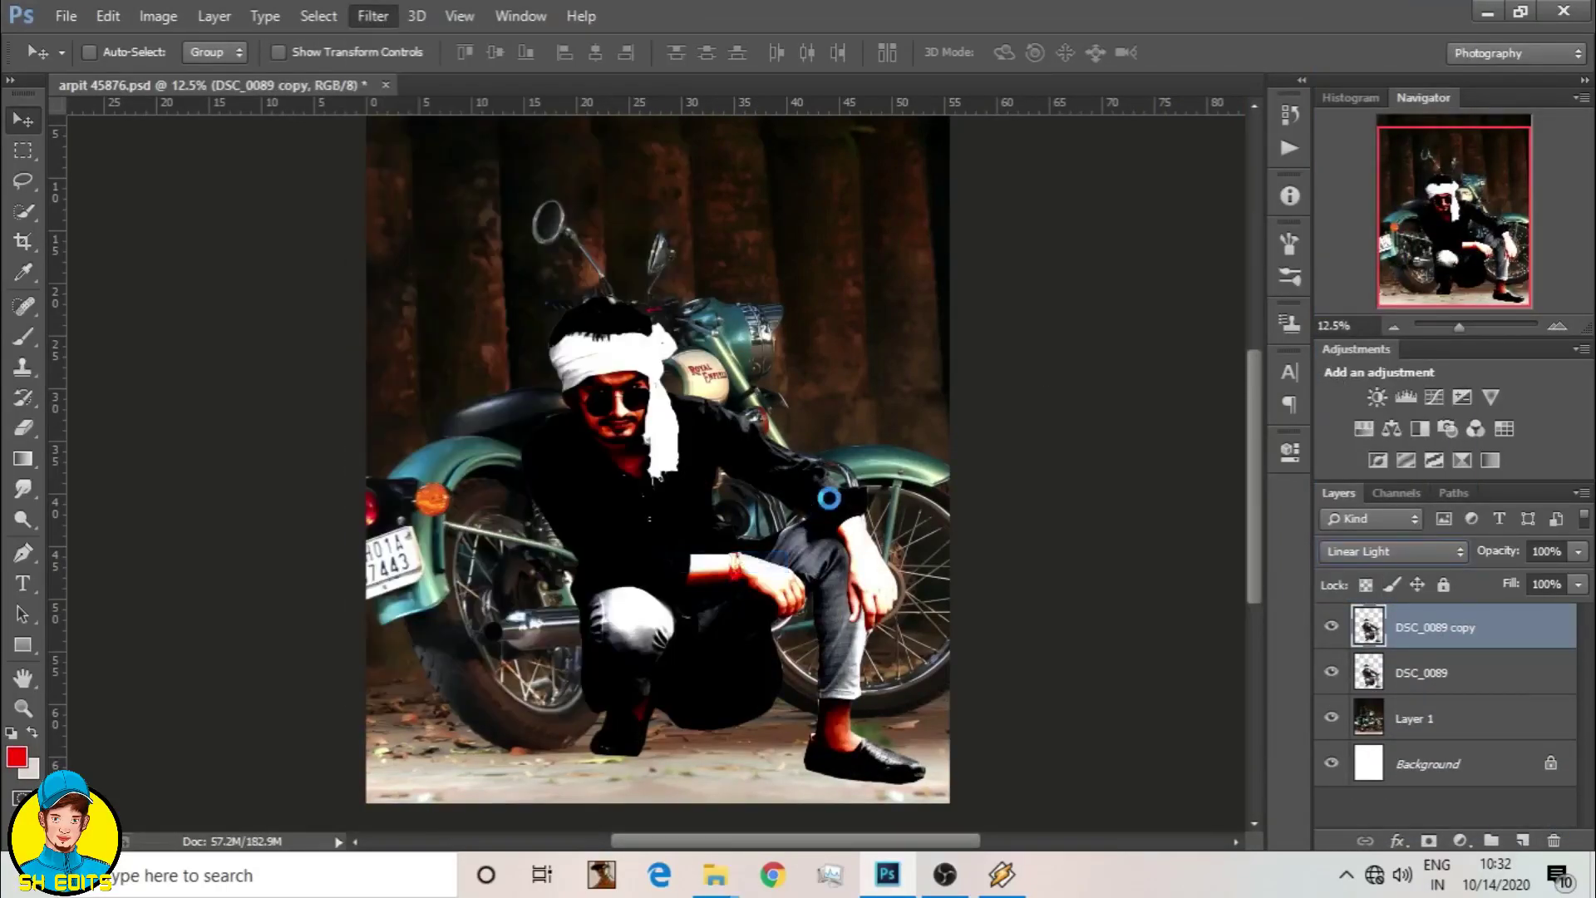
{"action": "type", "text": "1"}
{"action": "key", "text": "Return"}
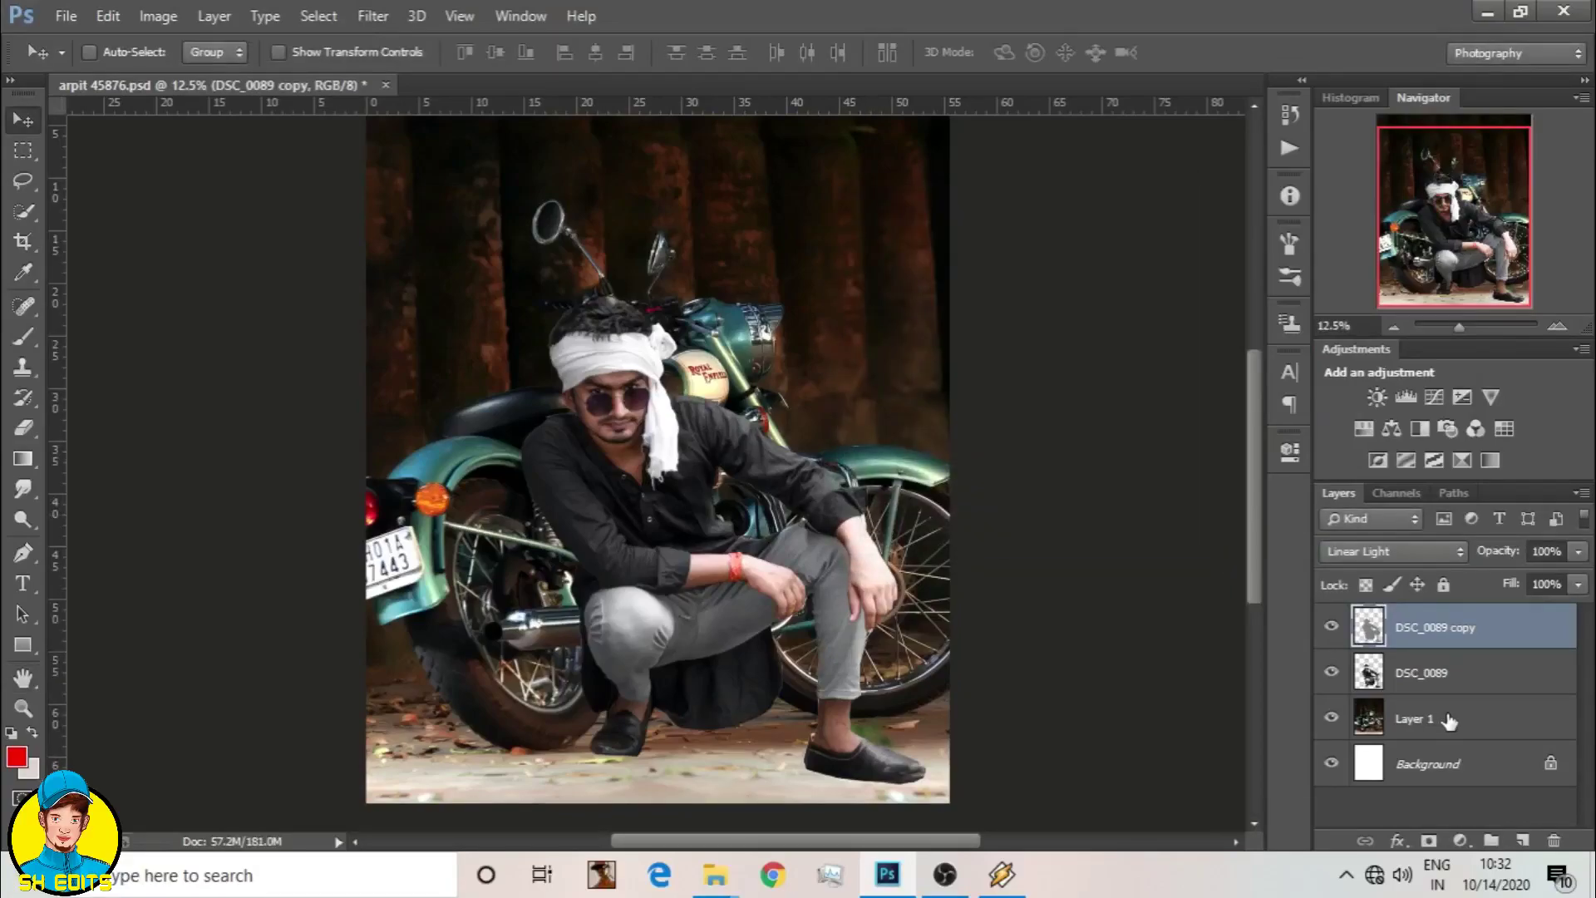
Step: Apply the Oil Paint filter to the original DSC_0089 layer
{"action": "left_click", "coordinate": [1451, 673]}
{"action": "left_click", "coordinate": [373, 15]}
{"action": "left_click", "coordinate": [389, 220]}
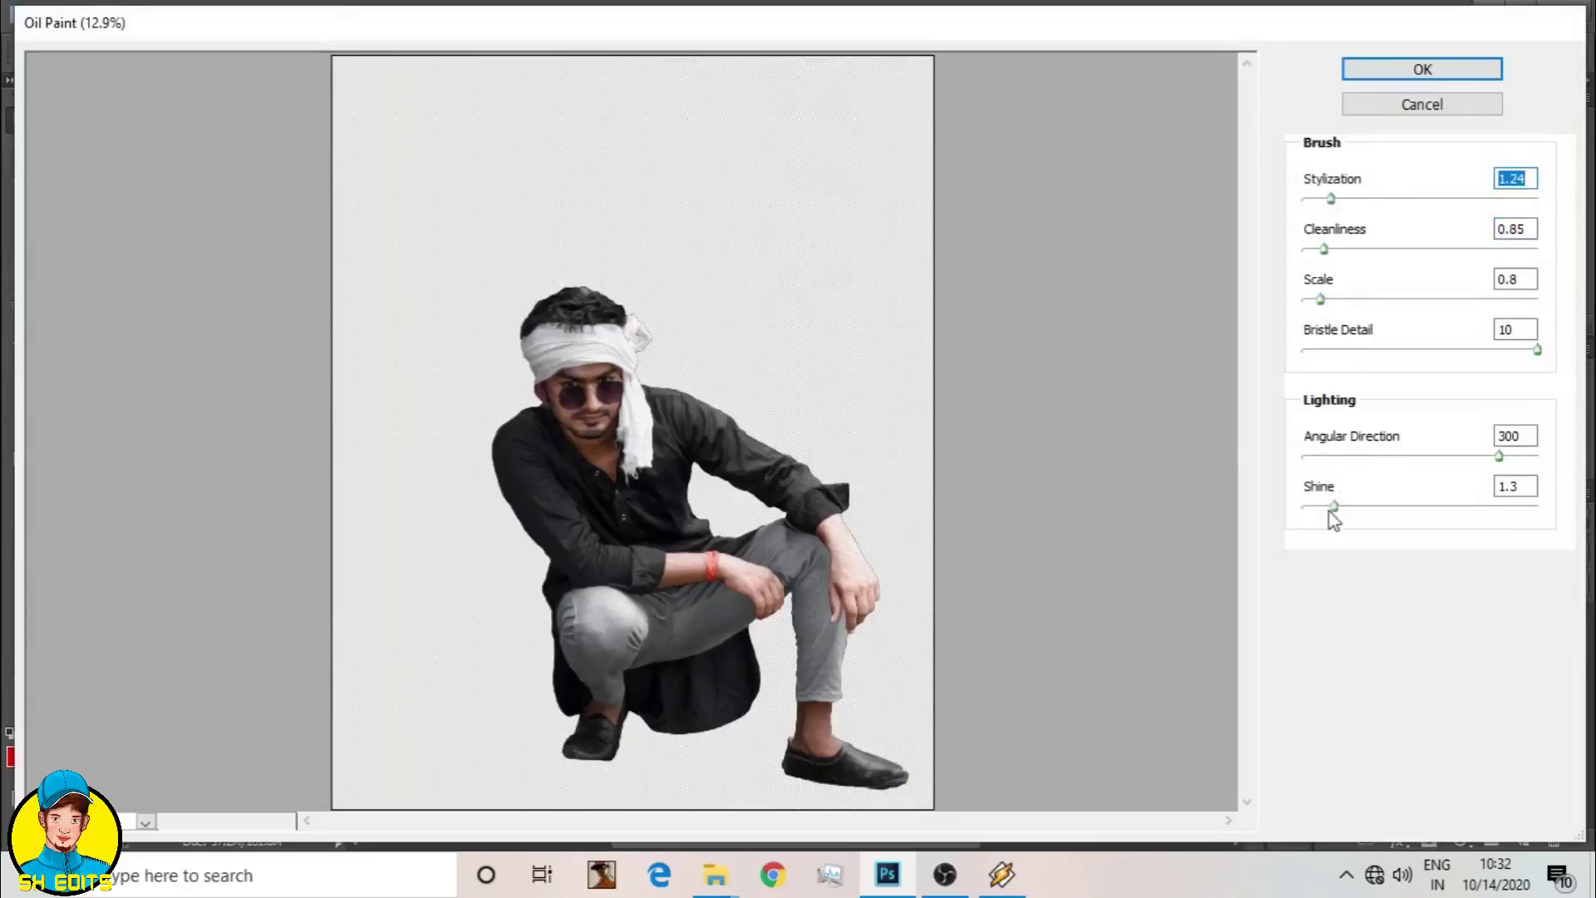
{"action": "key", "text": "Return"}
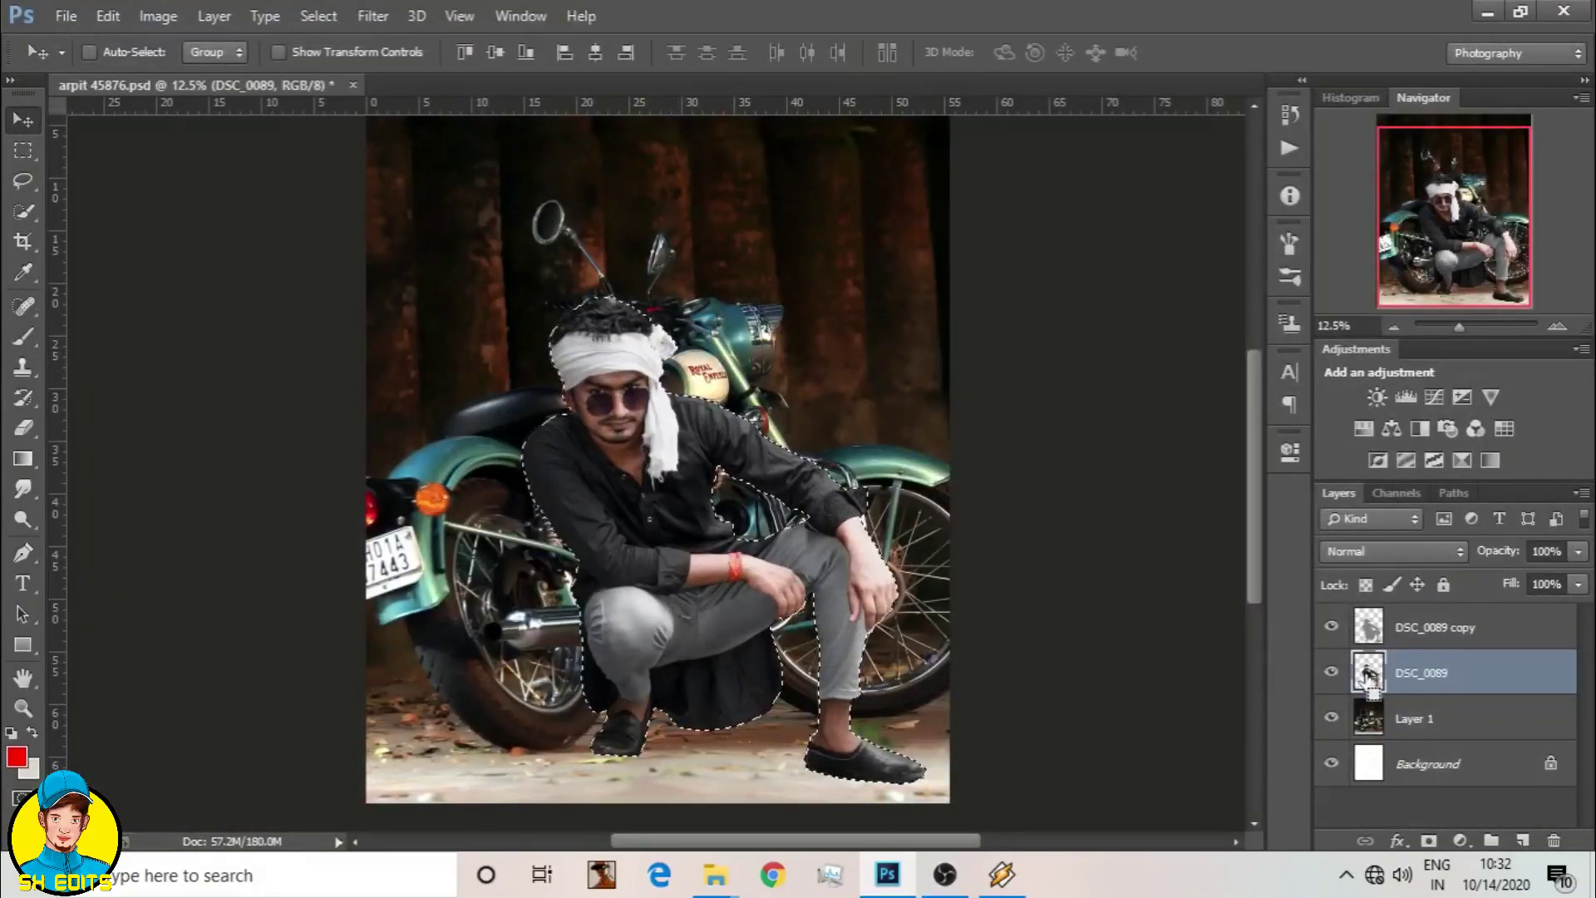
Step: Deselect and blend the skin on the man's face and neck with the Mixer Brush
{"action": "right_click", "coordinate": [24, 336]}
{"action": "left_click", "coordinate": [125, 403]}
{"action": "key", "text": "ctrl+d"}
{"action": "scroll", "coordinate": [640, 449], "scroll_direction": "up", "scroll_amount": 1}
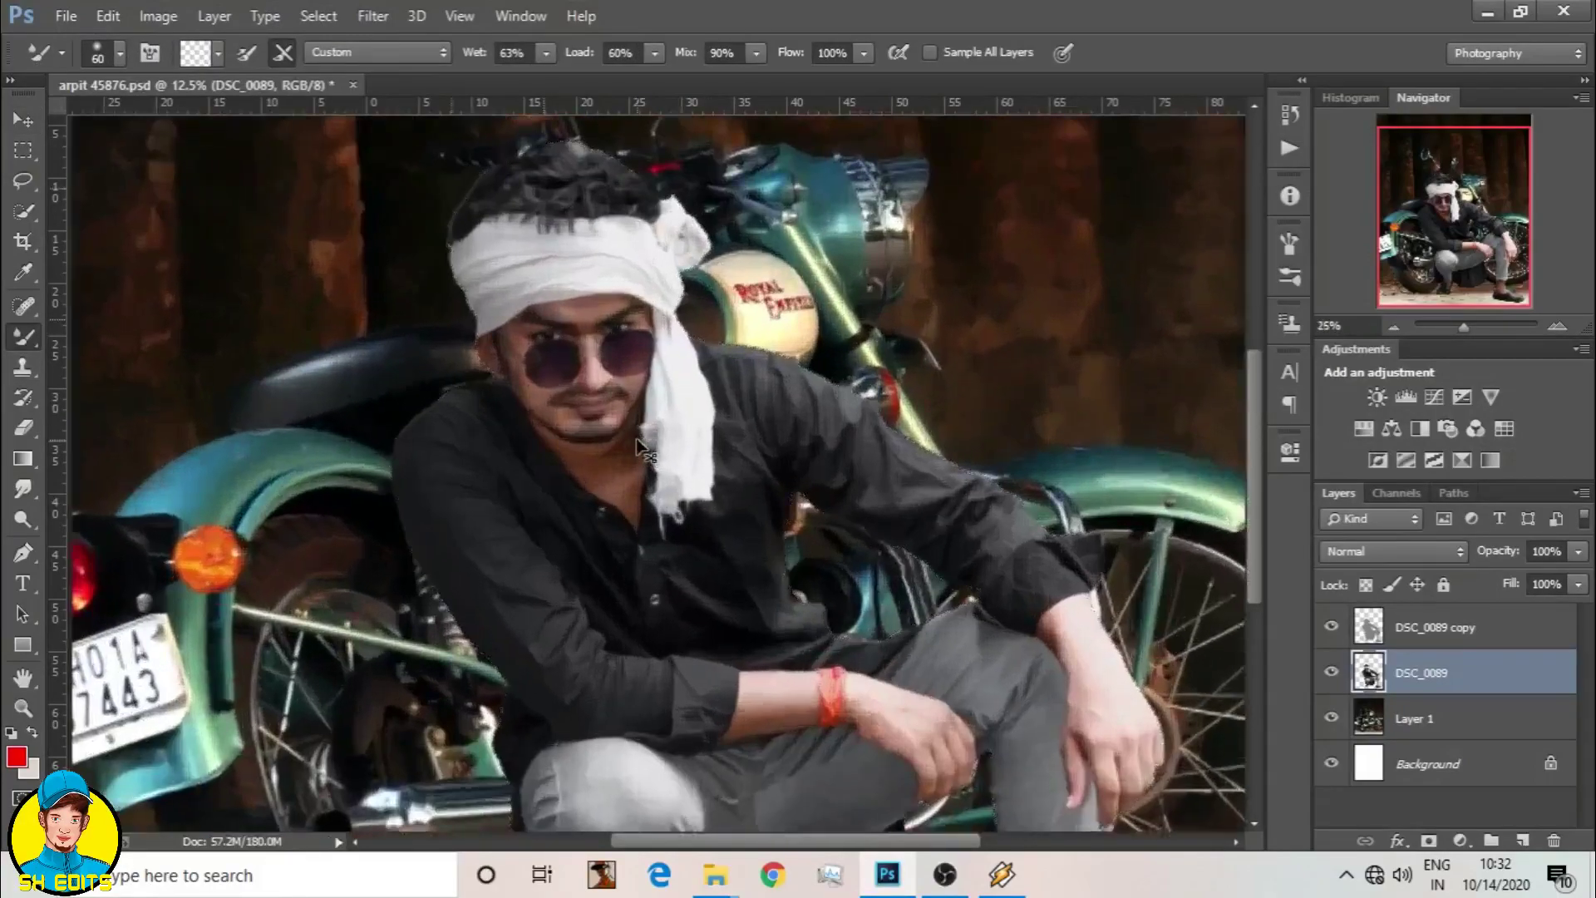
{"action": "scroll", "coordinate": [640, 449], "scroll_direction": "up", "scroll_amount": 3}
{"action": "scroll", "coordinate": [592, 421], "scroll_direction": "down", "scroll_amount": 1}
{"action": "scroll", "coordinate": [303, 418], "scroll_direction": "up", "scroll_amount": 1}
{"action": "scroll", "coordinate": [553, 588], "scroll_direction": "up", "scroll_amount": 1}
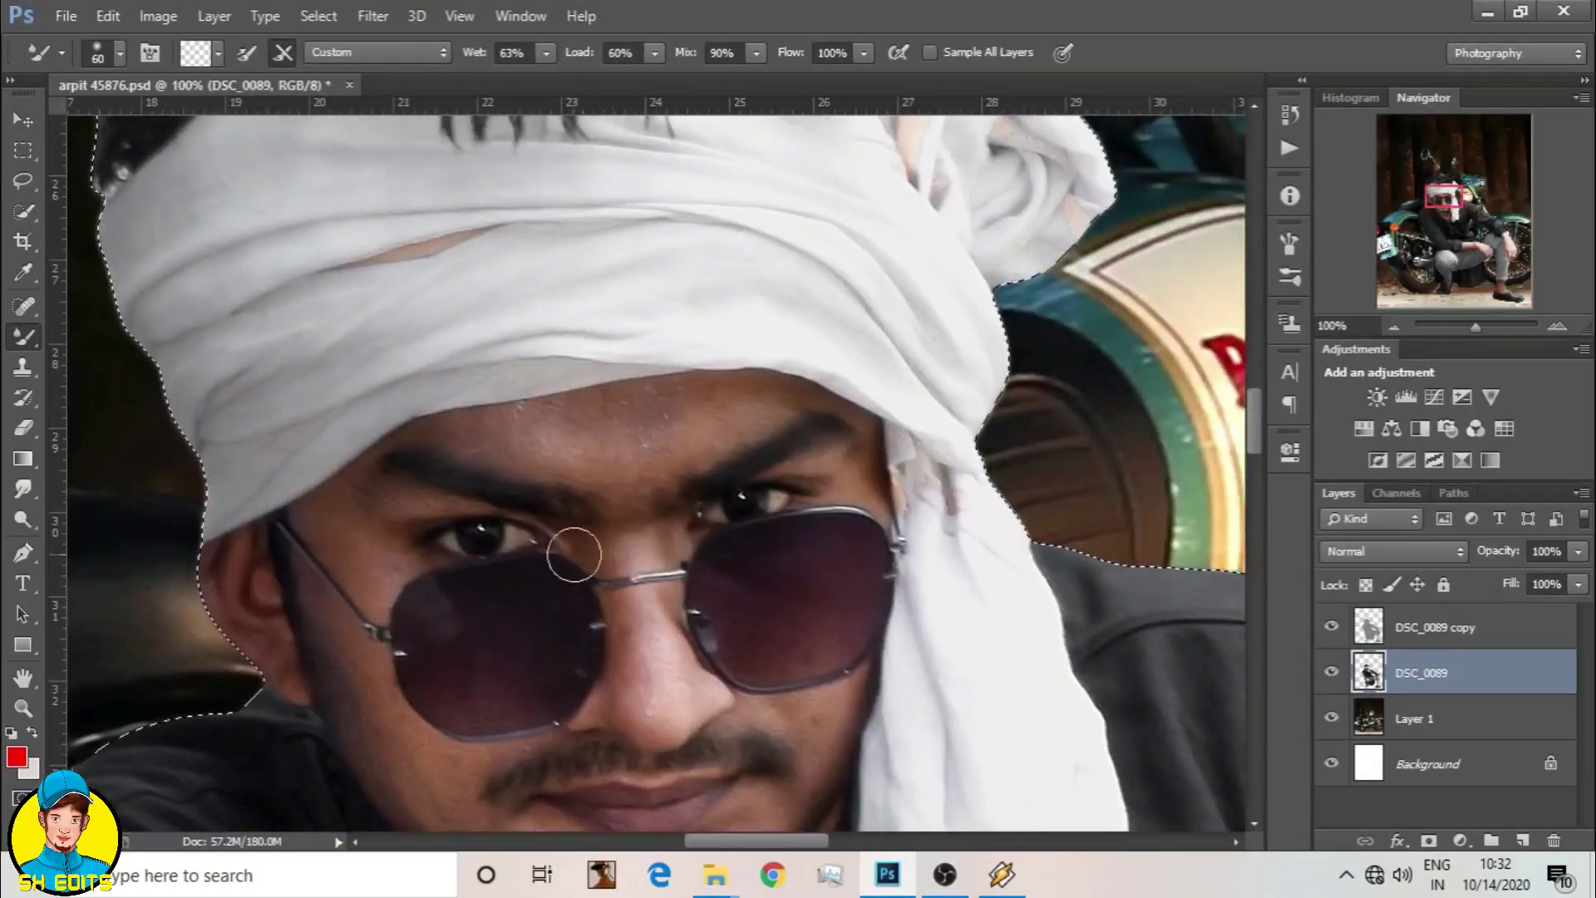
{"action": "key", "text": "bracketright"}
{"action": "key", "text": "bracketright"}
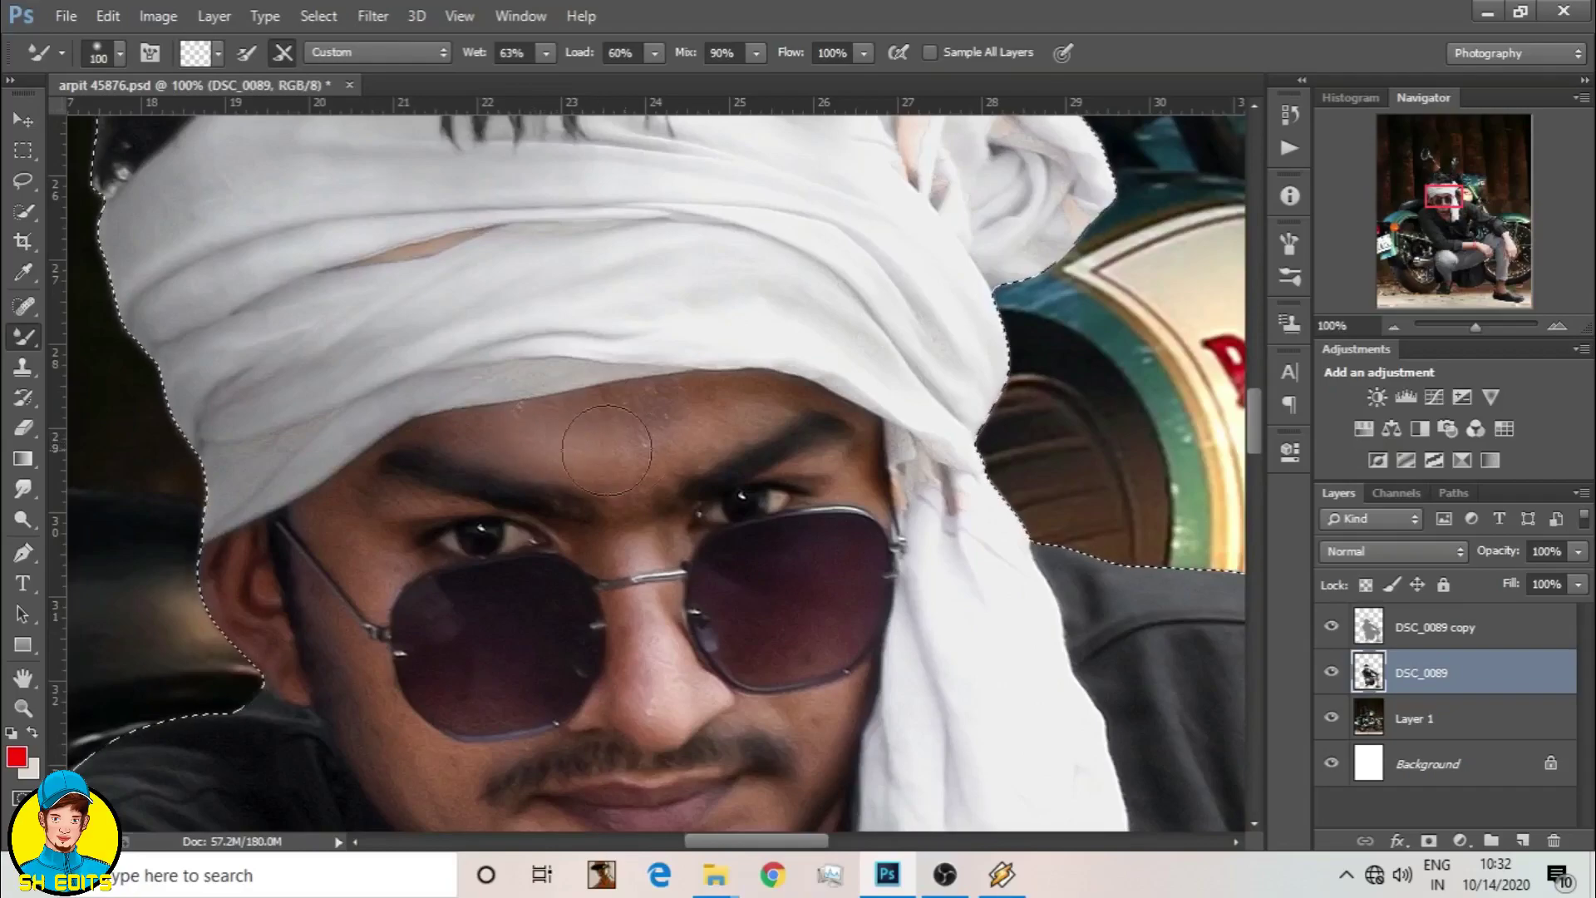
{"action": "scroll", "coordinate": [574, 449], "scroll_direction": "down", "scroll_amount": 1}
{"action": "scroll", "coordinate": [582, 491], "scroll_direction": "down", "scroll_amount": 1}
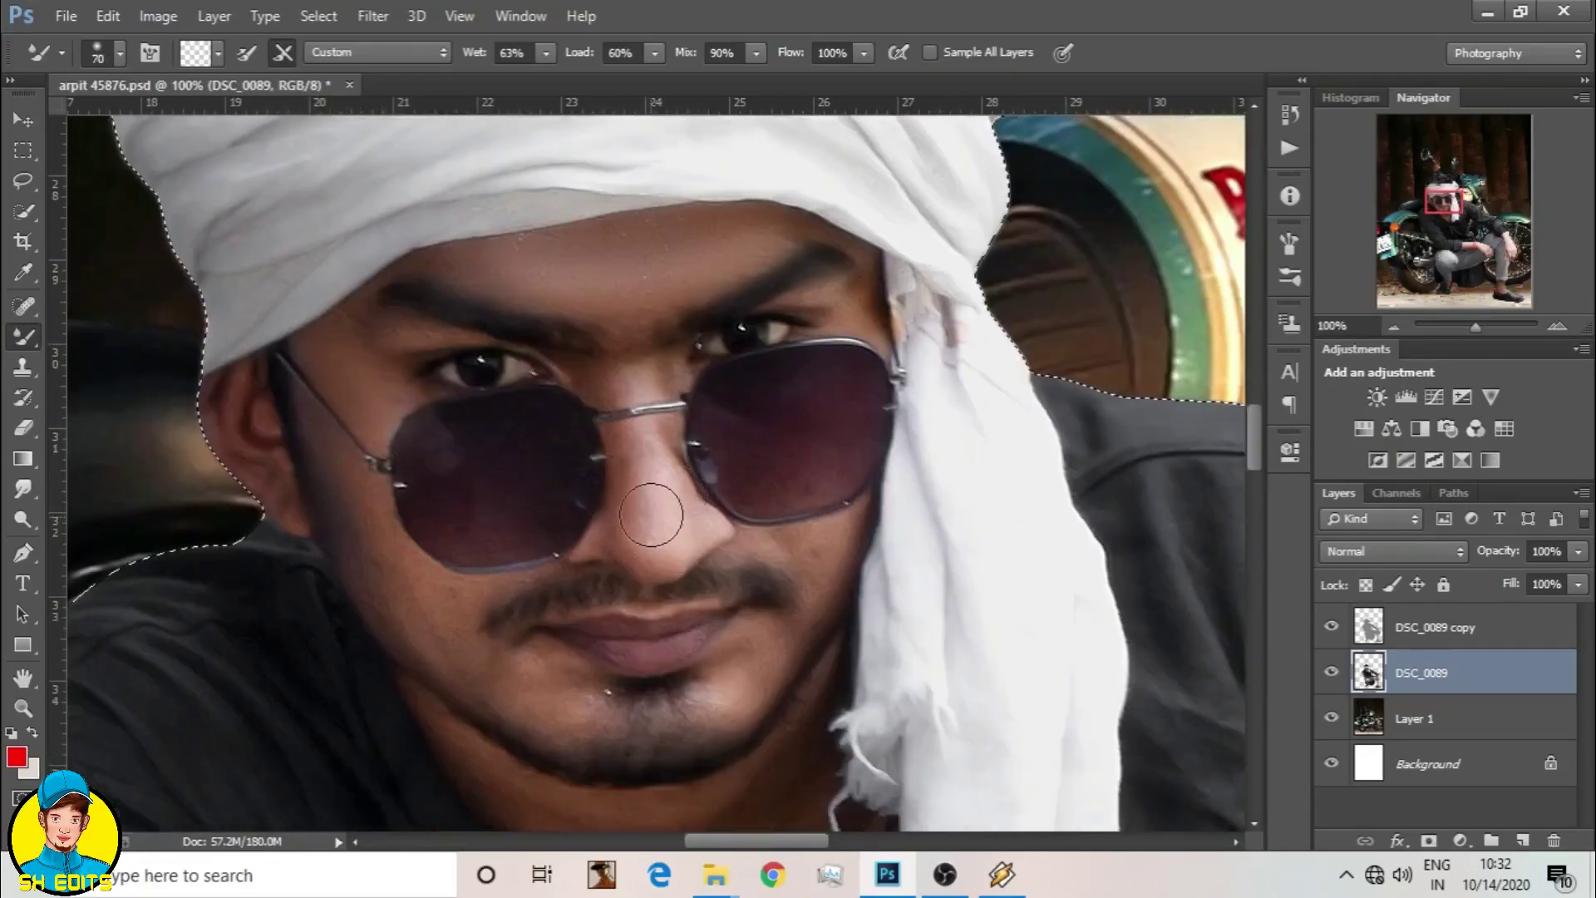
{"action": "scroll", "coordinate": [665, 399], "scroll_direction": "down", "scroll_amount": 1}
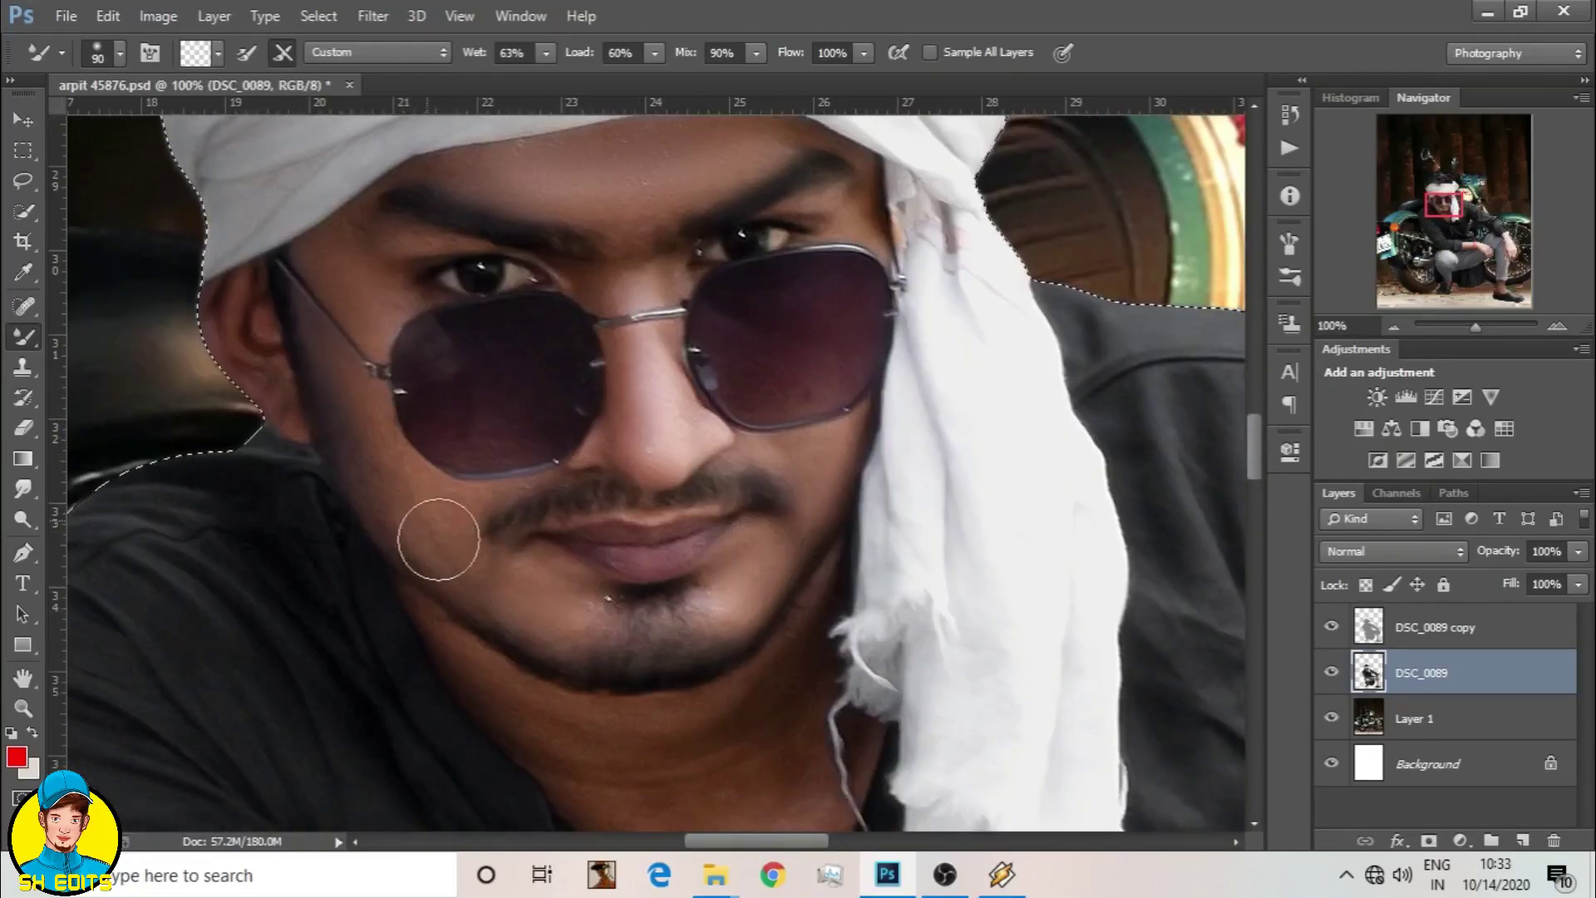
{"action": "scroll", "coordinate": [683, 543], "scroll_direction": "down", "scroll_amount": 2}
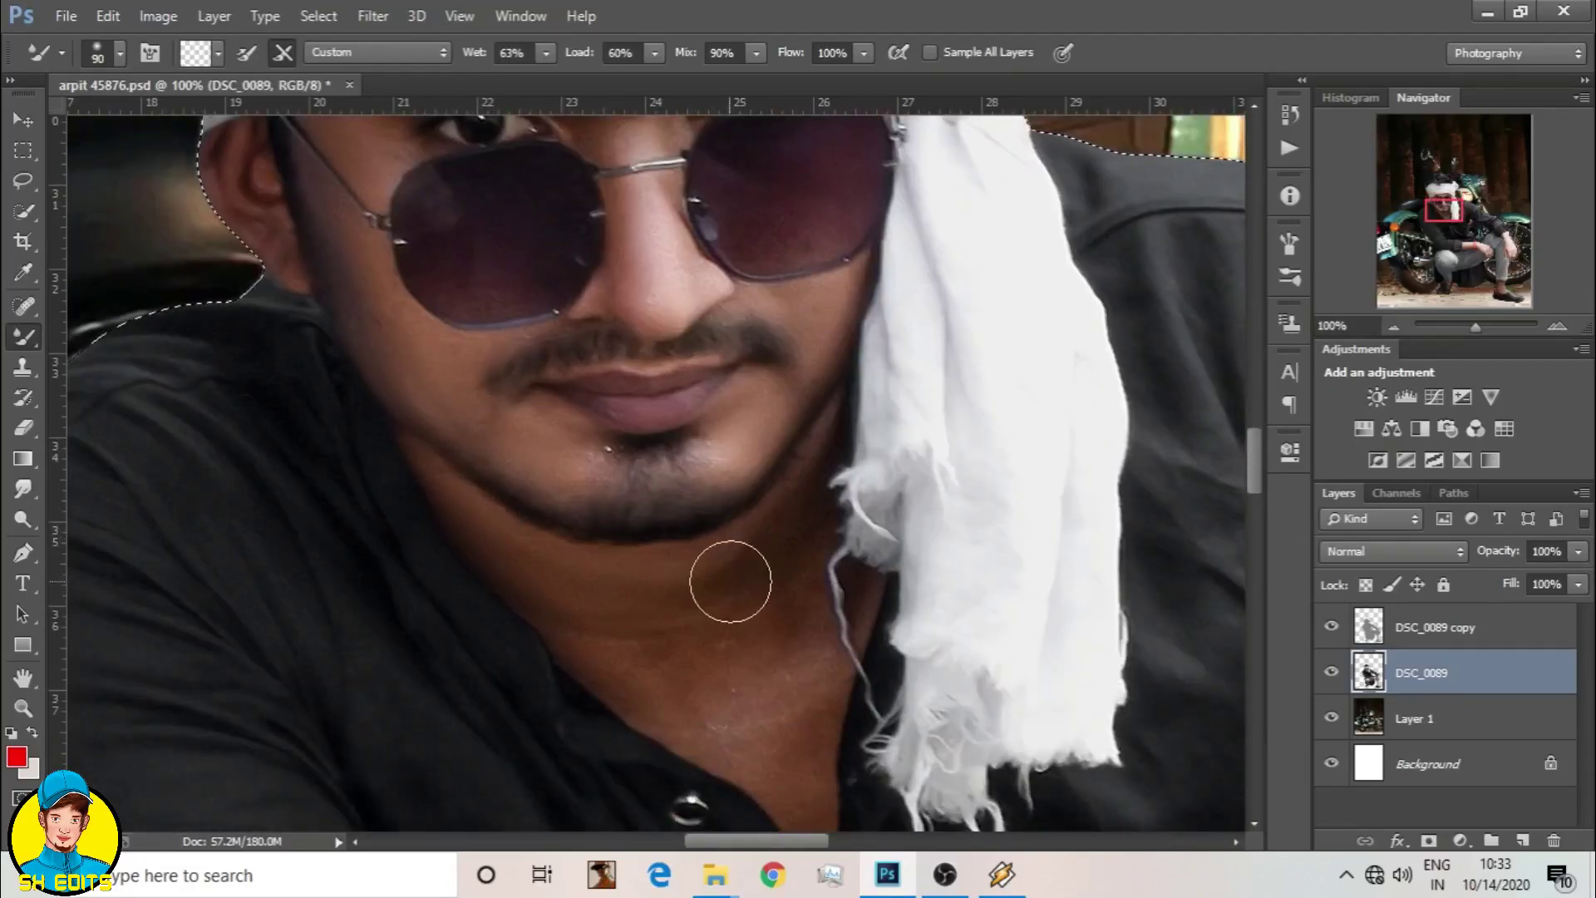
{"action": "scroll", "coordinate": [785, 659], "scroll_direction": "down", "scroll_amount": 1}
{"action": "key", "text": "bracketleft"}
{"action": "key", "text": "bracketleft"}
{"action": "key", "text": "bracketleft"}
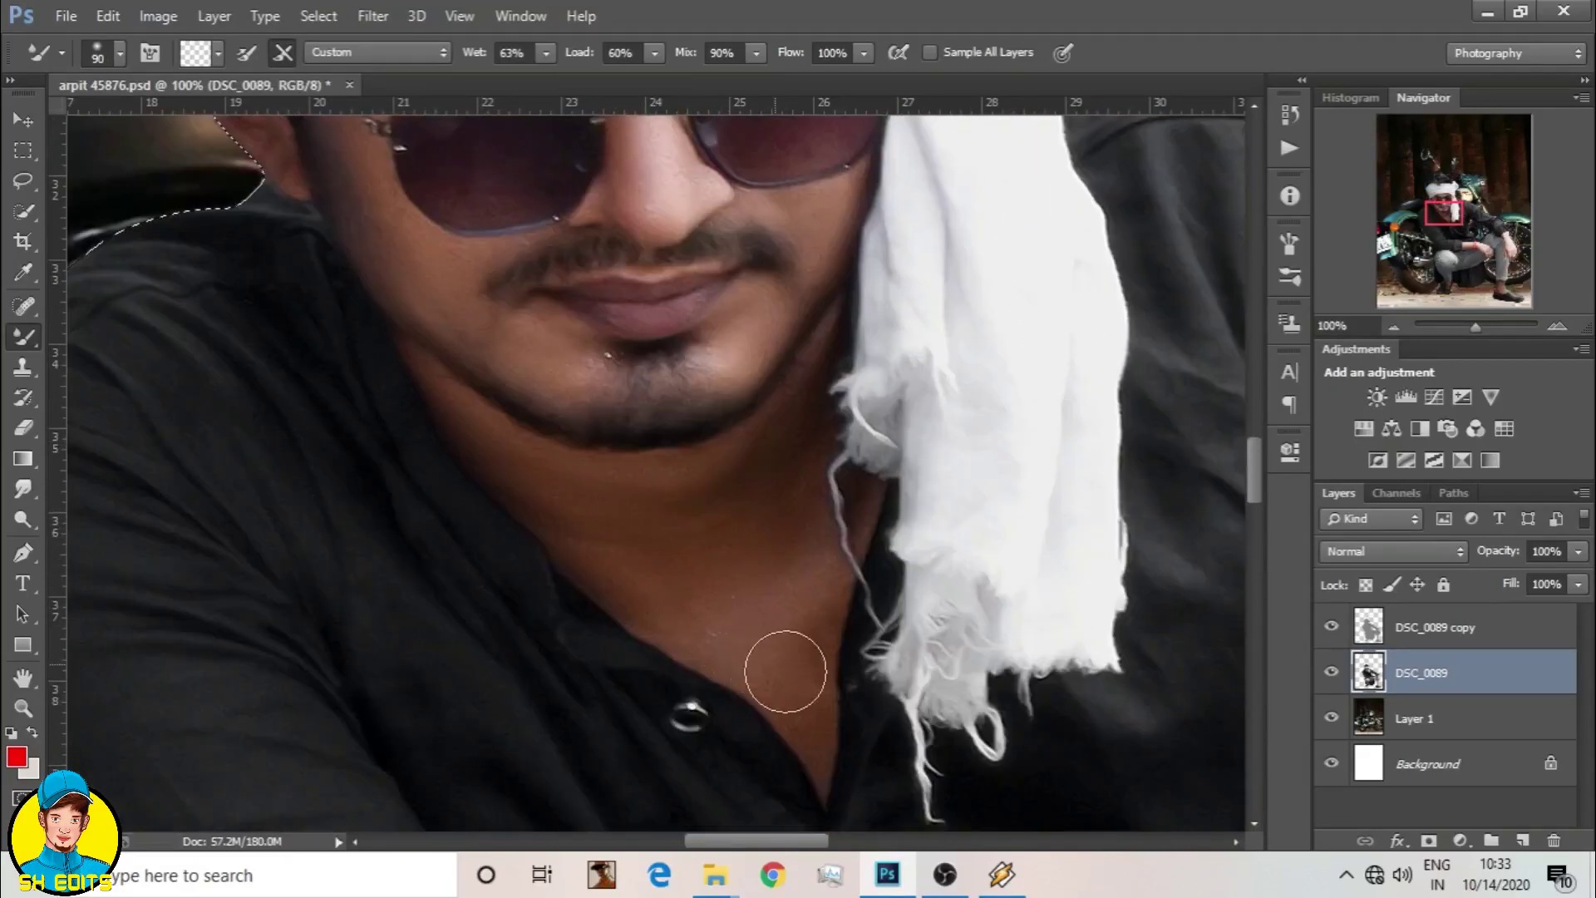
{"action": "scroll", "coordinate": [623, 563], "scroll_direction": "up", "scroll_amount": 1}
{"action": "scroll", "coordinate": [266, 314], "scroll_direction": "up", "scroll_amount": 2}
{"action": "scroll", "coordinate": [844, 303], "scroll_direction": "up", "scroll_amount": 1}
Step: Undo the last few blending strokes in History
{"action": "left_click", "coordinate": [1289, 114]}
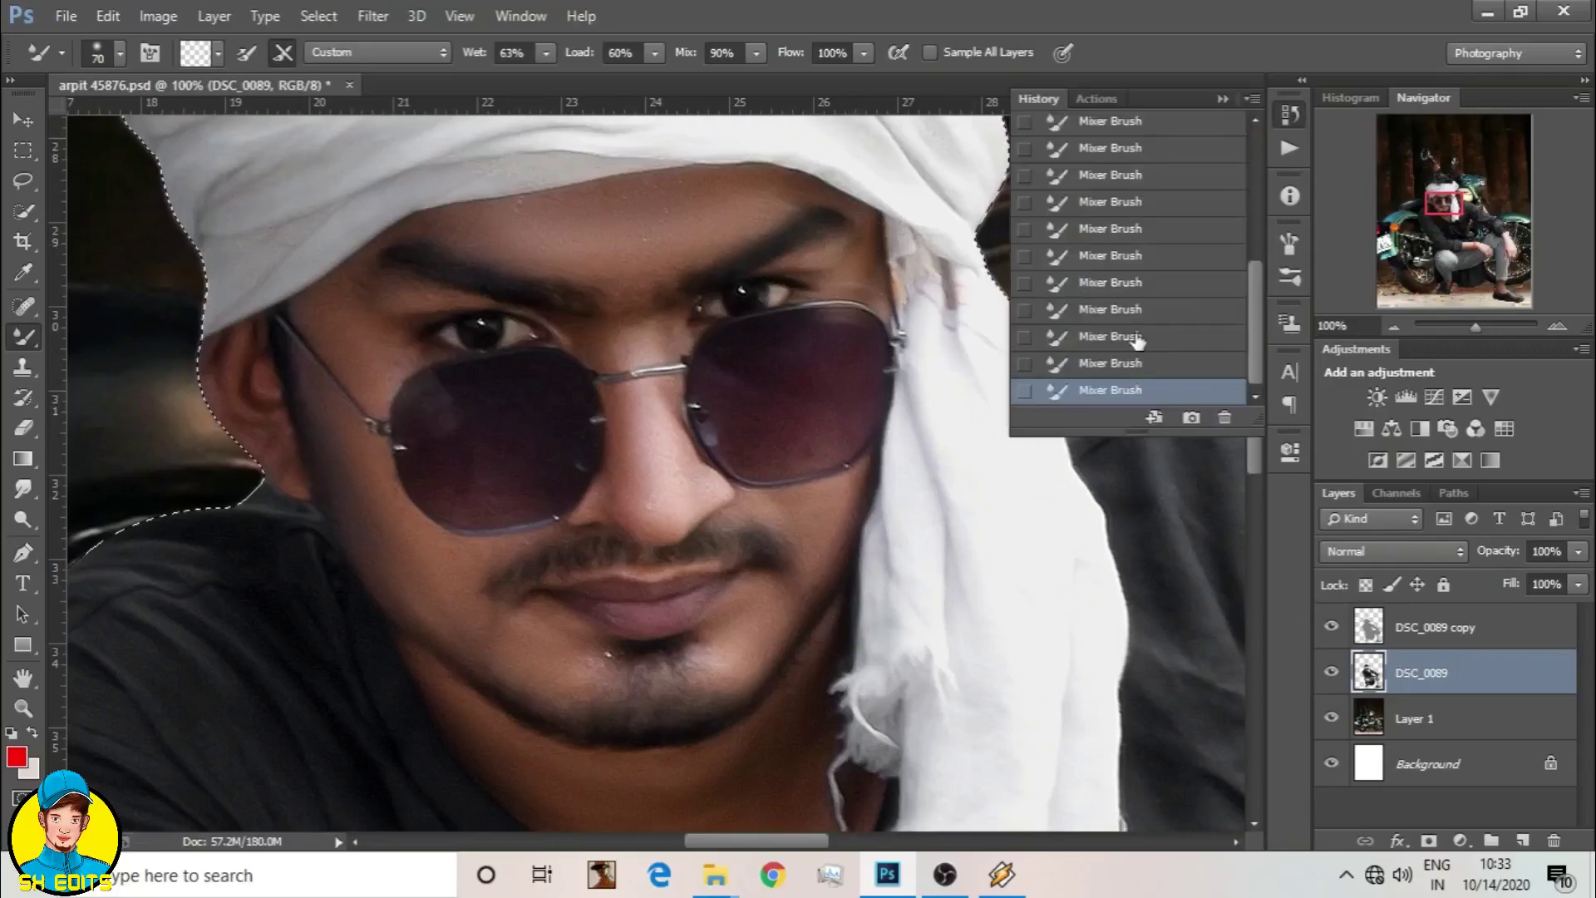
{"action": "left_click", "coordinate": [1097, 337]}
{"action": "left_click", "coordinate": [1222, 99]}
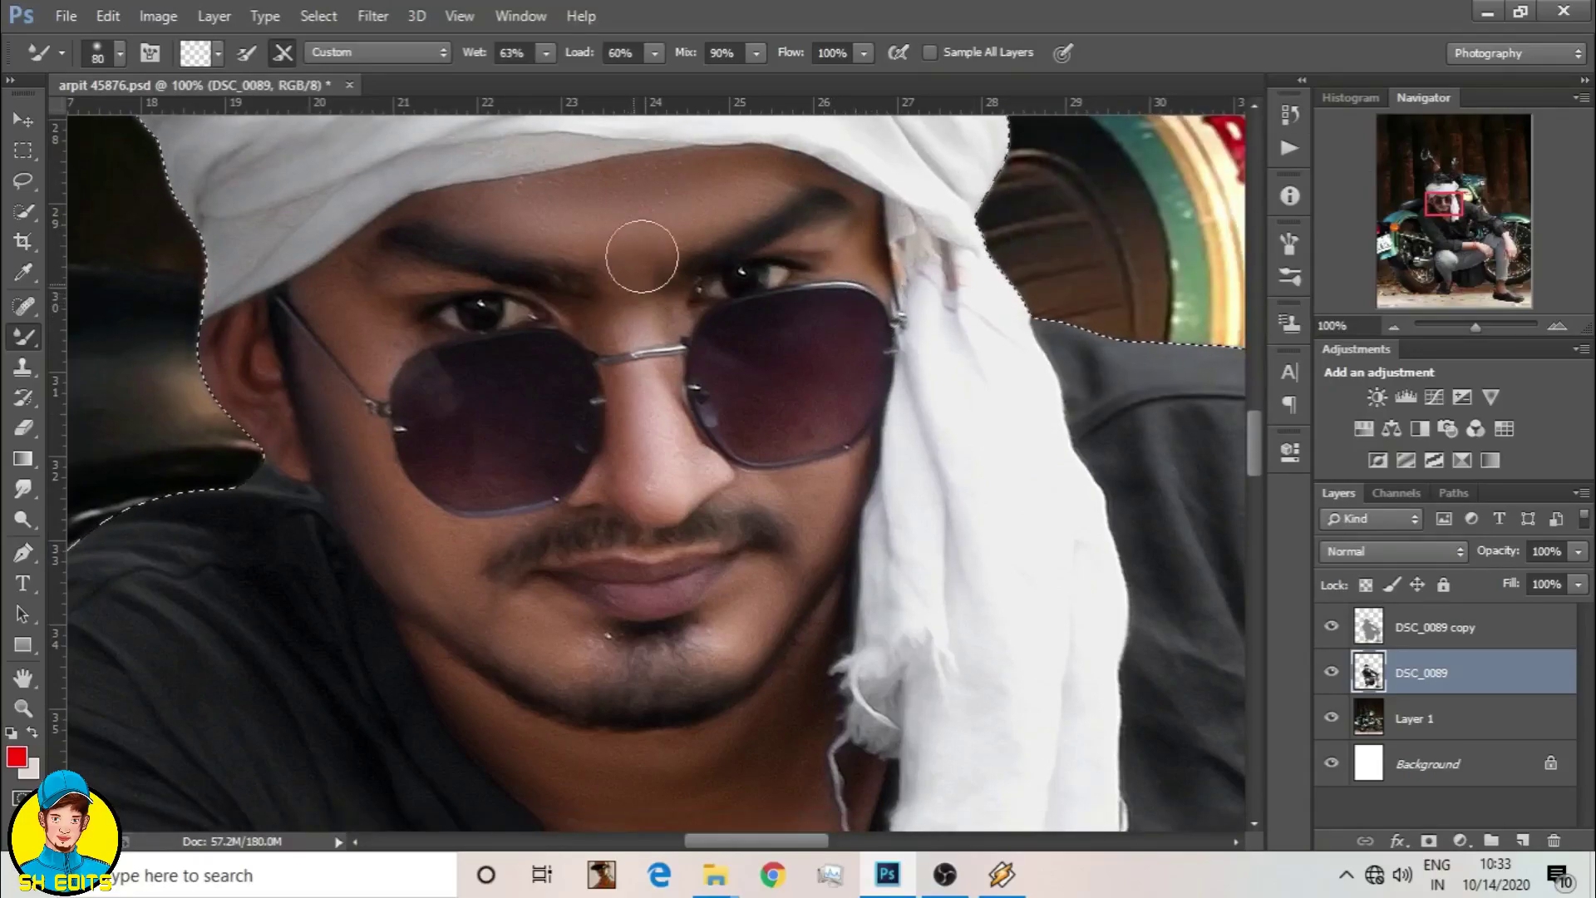
Step: Blend the forearms, the hand on the knee and the ankles with 70–90 px brushes
{"action": "scroll", "coordinate": [585, 191], "scroll_direction": "down", "scroll_amount": 2}
{"action": "scroll", "coordinate": [588, 539], "scroll_direction": "down", "scroll_amount": 2}
{"action": "key", "text": "bracketleft"}
{"action": "key", "text": "bracketleft"}
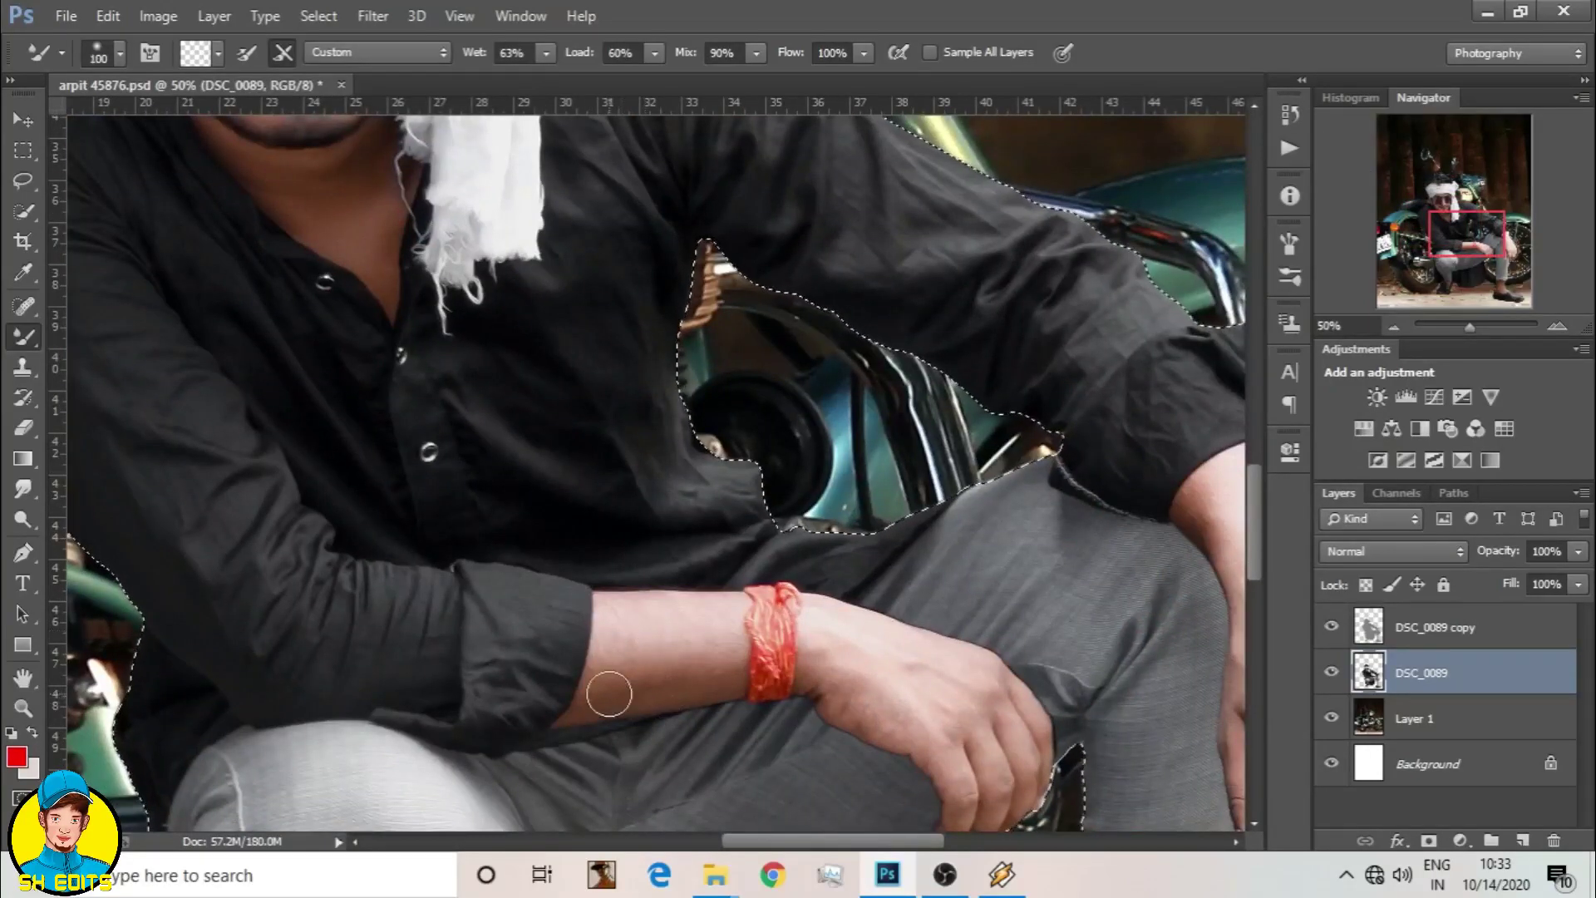
{"action": "key", "text": "bracketright"}
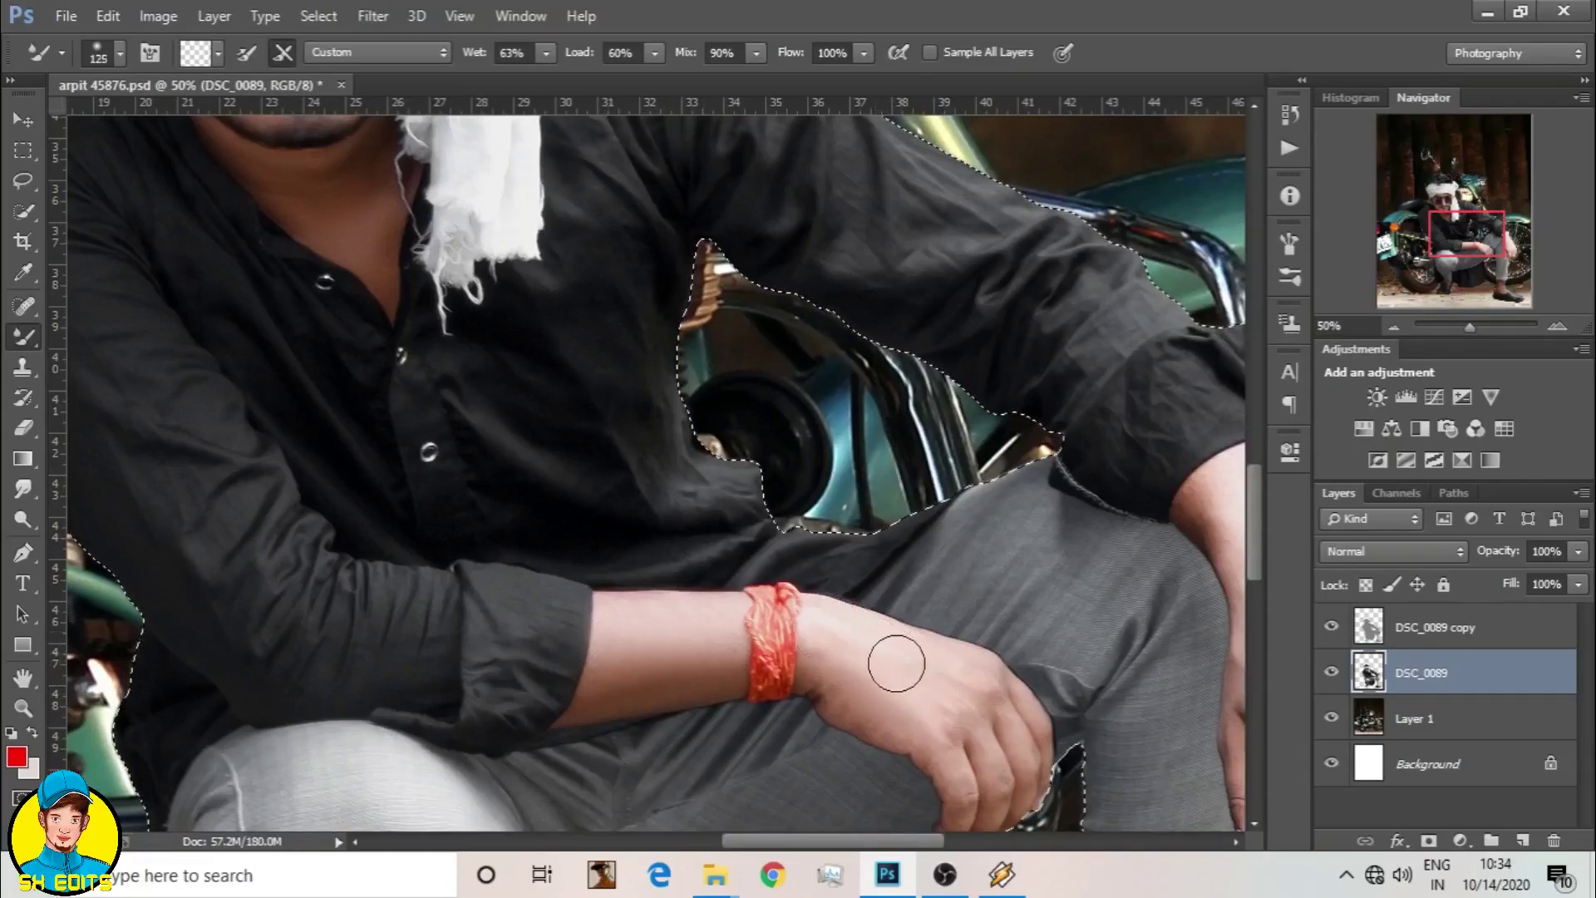
{"action": "left_click_drag", "start_coordinate": [896, 664], "coordinate": [567, 477]}
{"action": "key", "text": "bracketleft"}
{"action": "key", "text": "bracketleft"}
{"action": "key", "text": "bracketleft"}
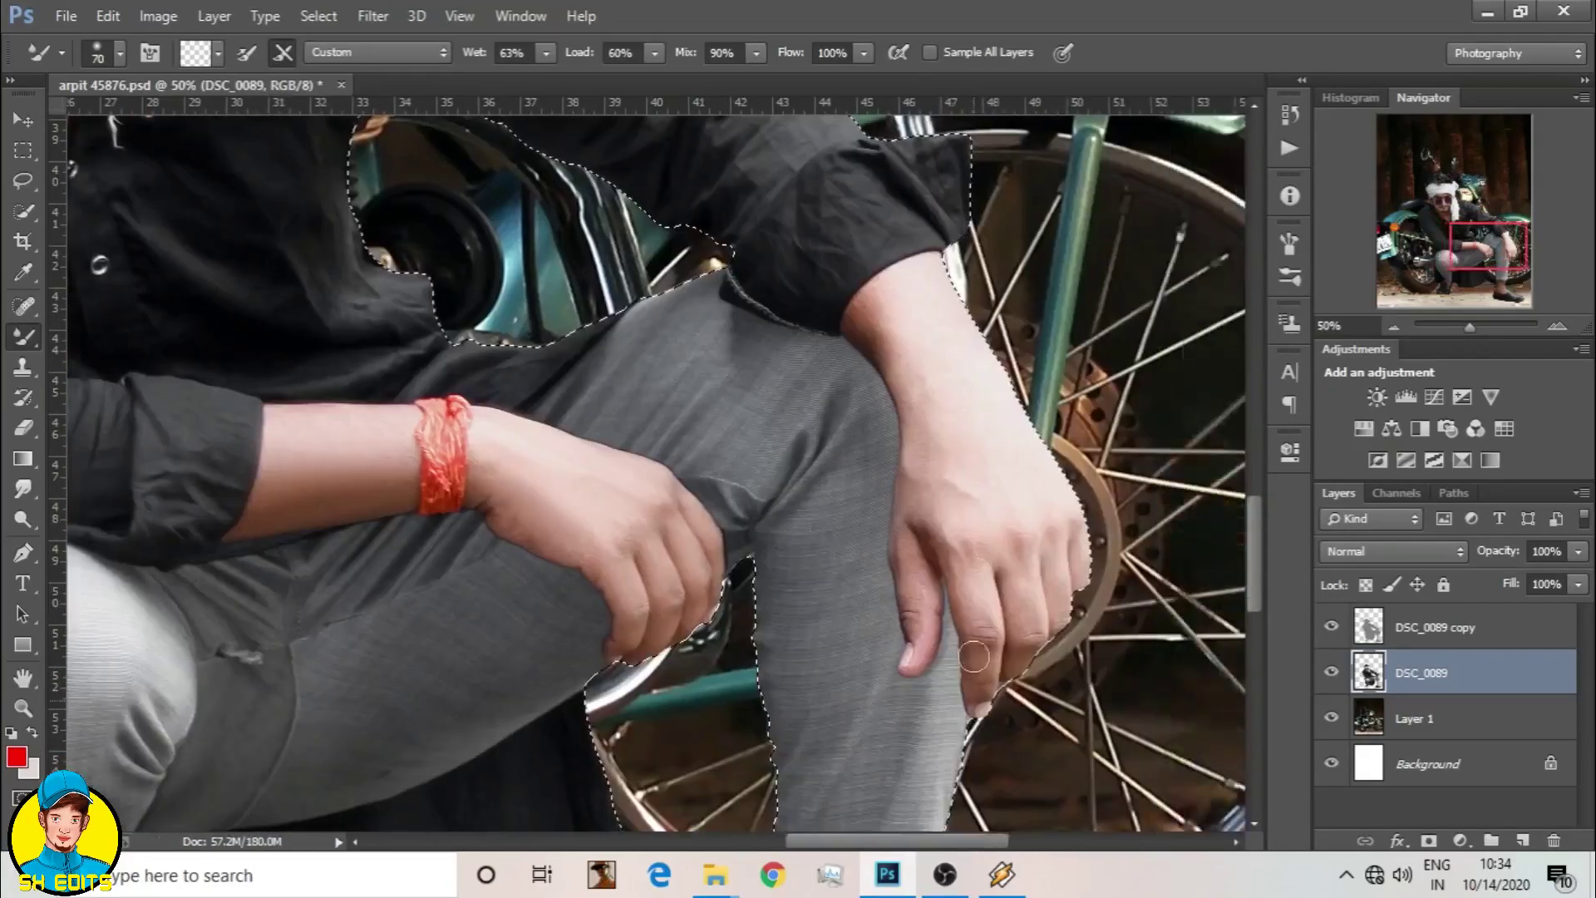
{"action": "scroll", "coordinate": [957, 374], "scroll_direction": "down", "scroll_amount": 1}
{"action": "key", "text": "bracketright"}
{"action": "key", "text": "bracketright"}
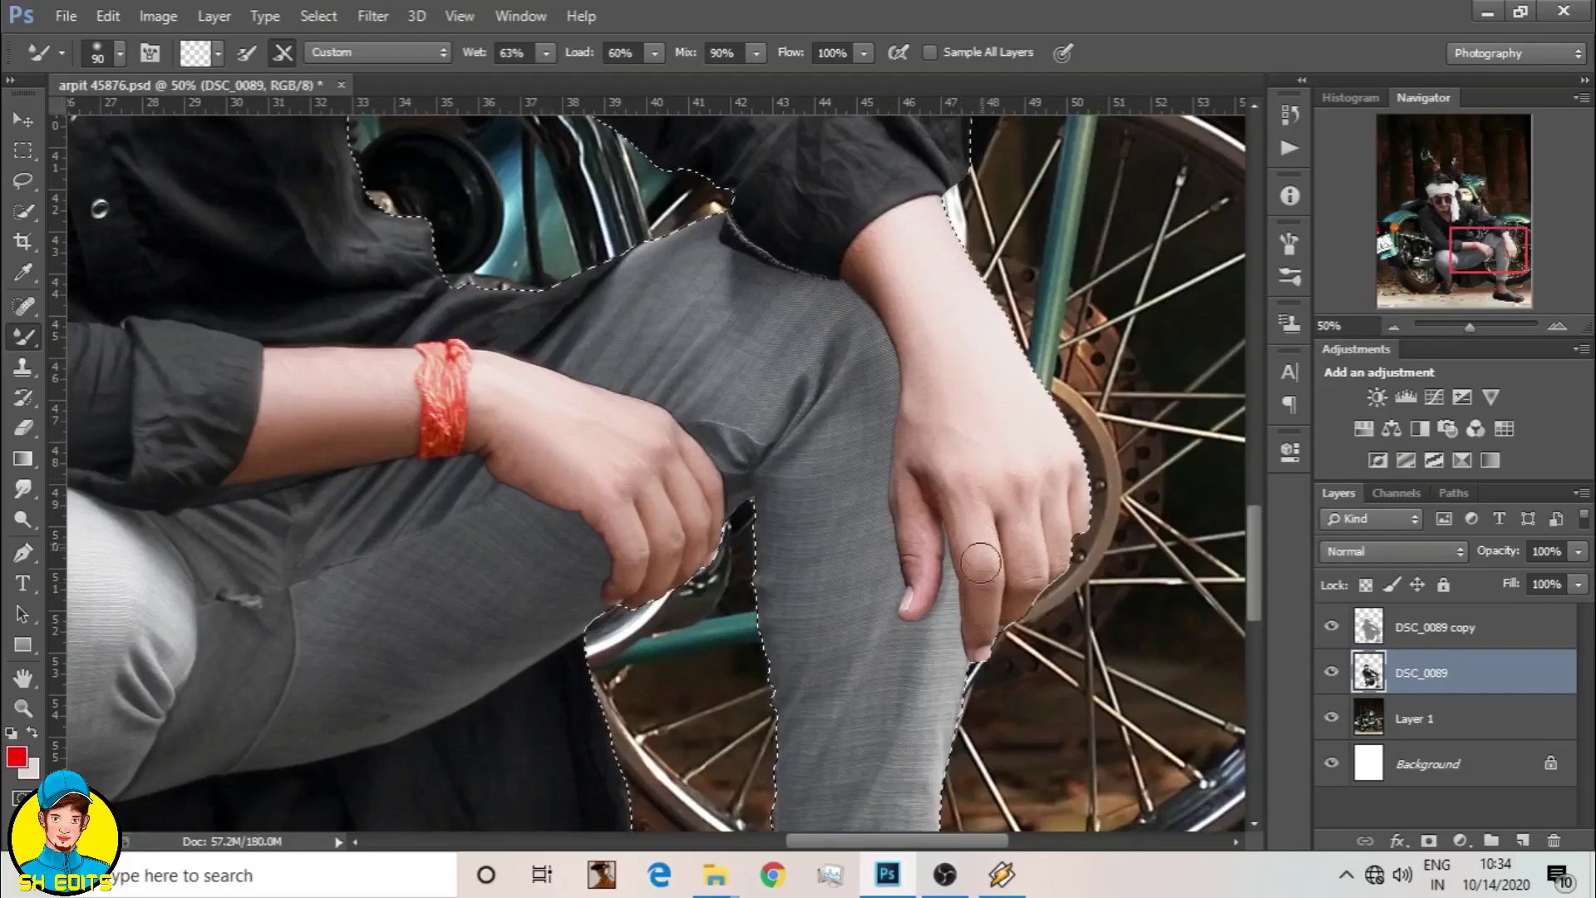
{"action": "scroll", "coordinate": [852, 607], "scroll_direction": "down", "scroll_amount": 6}
{"action": "key", "text": "bracketleft"}
{"action": "key", "text": "bracketleft"}
{"action": "key", "text": "bracketleft"}
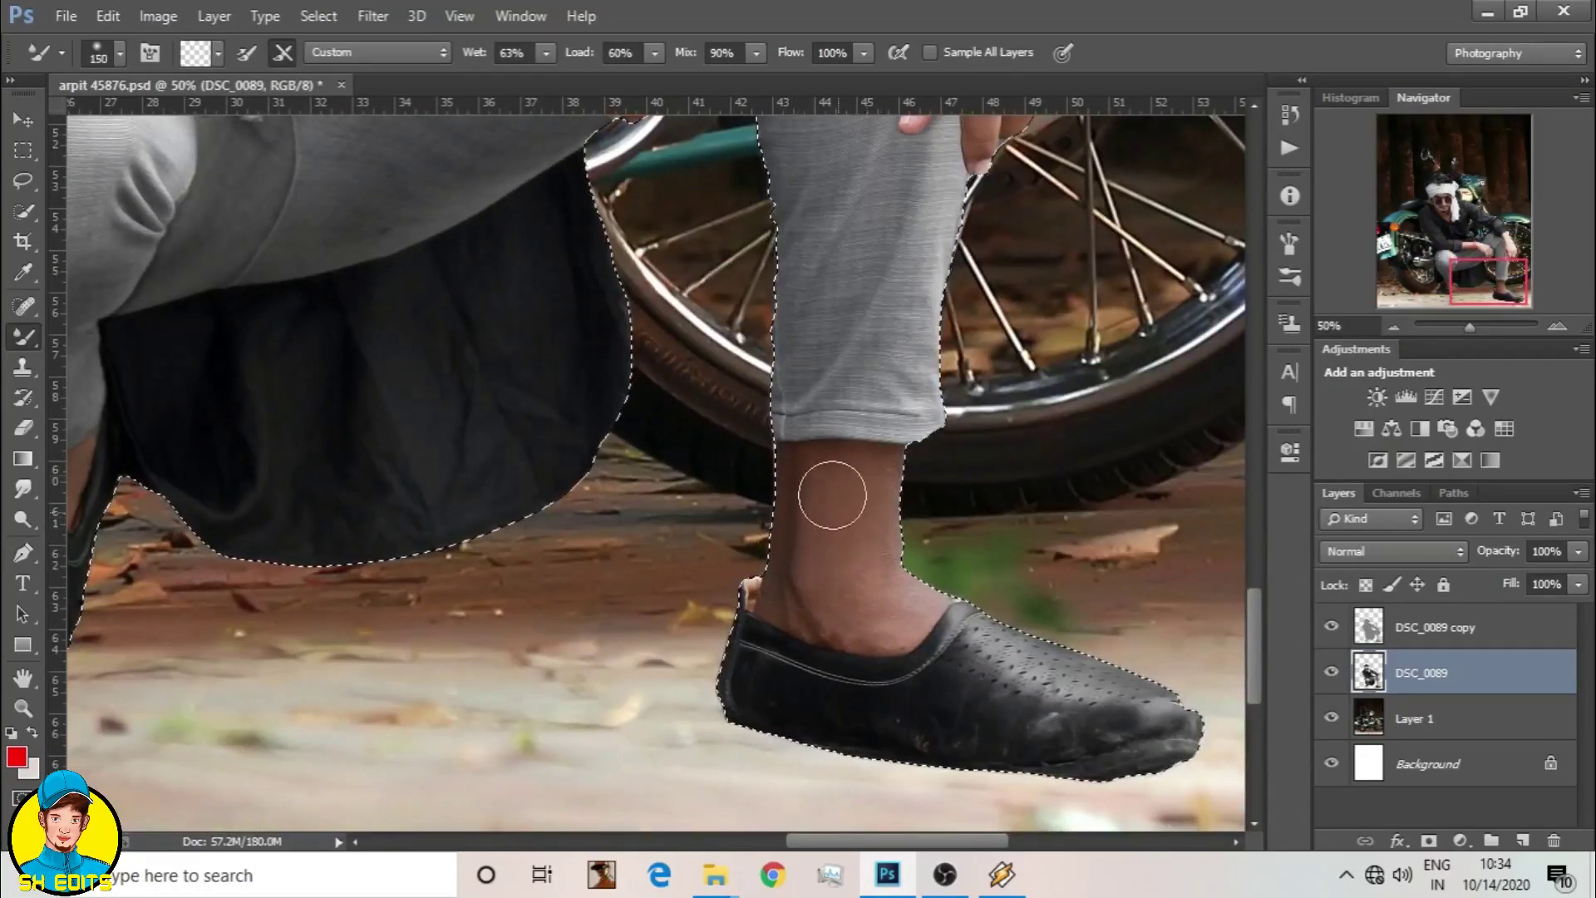
{"action": "scroll", "coordinate": [823, 790], "scroll_direction": "left", "scroll_amount": 8}
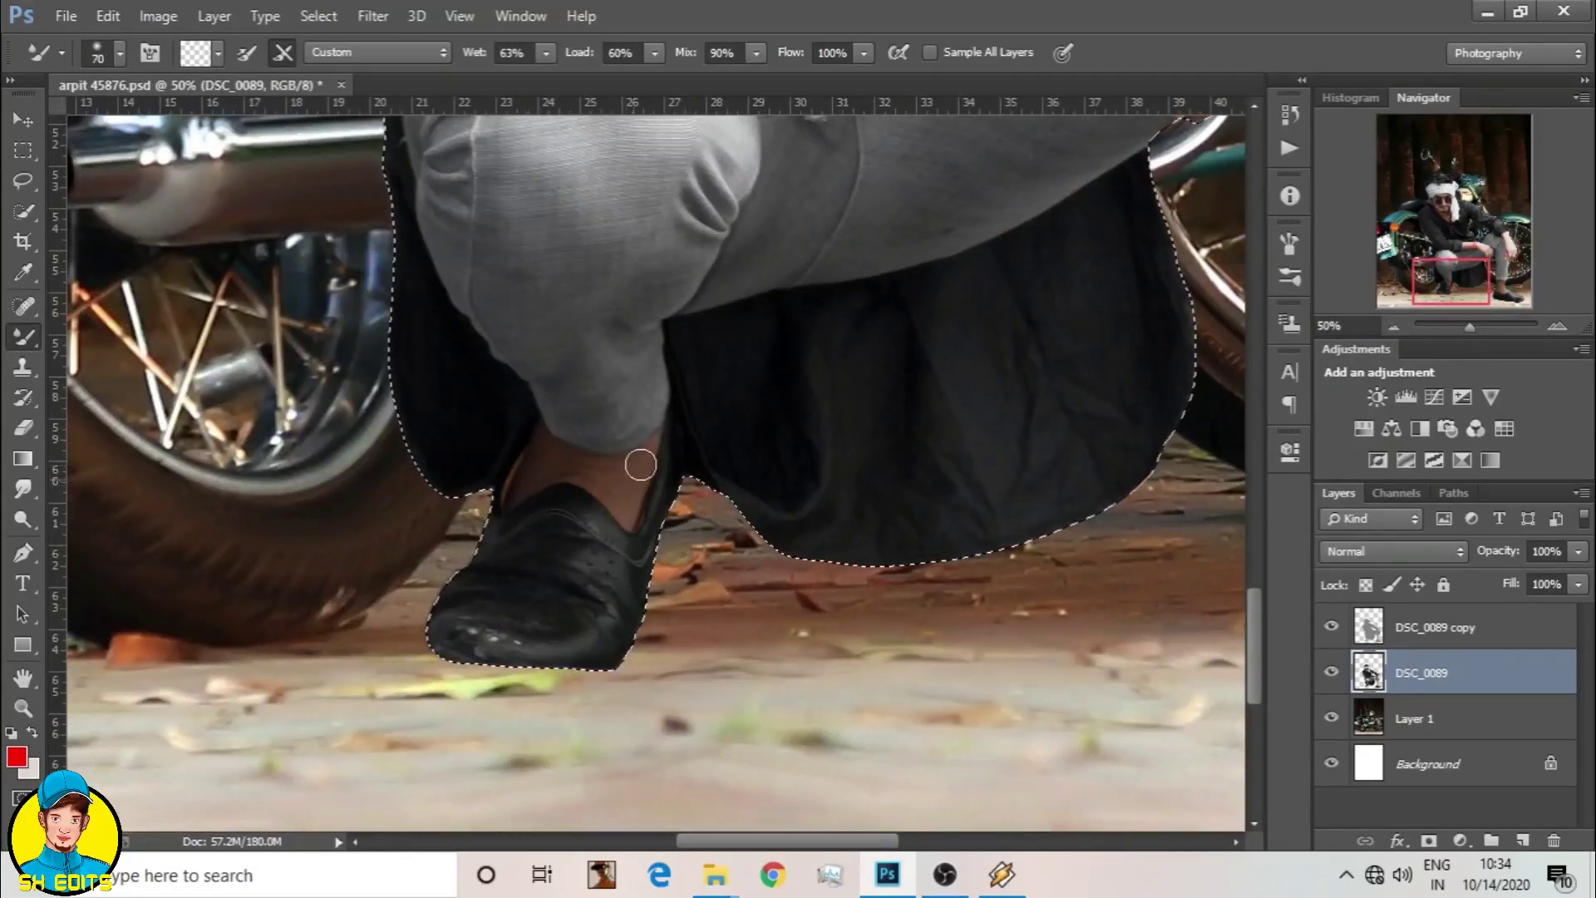
{"action": "key", "text": "ctrl+minus"}
{"action": "key", "text": "ctrl+minus"}
{"action": "key", "text": "ctrl+minus"}
{"action": "key", "text": "alt+bracketright"}
Step: Set the Dodge tool to Midtones at 19% exposure and zoom in to 25% on the man
{"action": "key", "text": "o"}
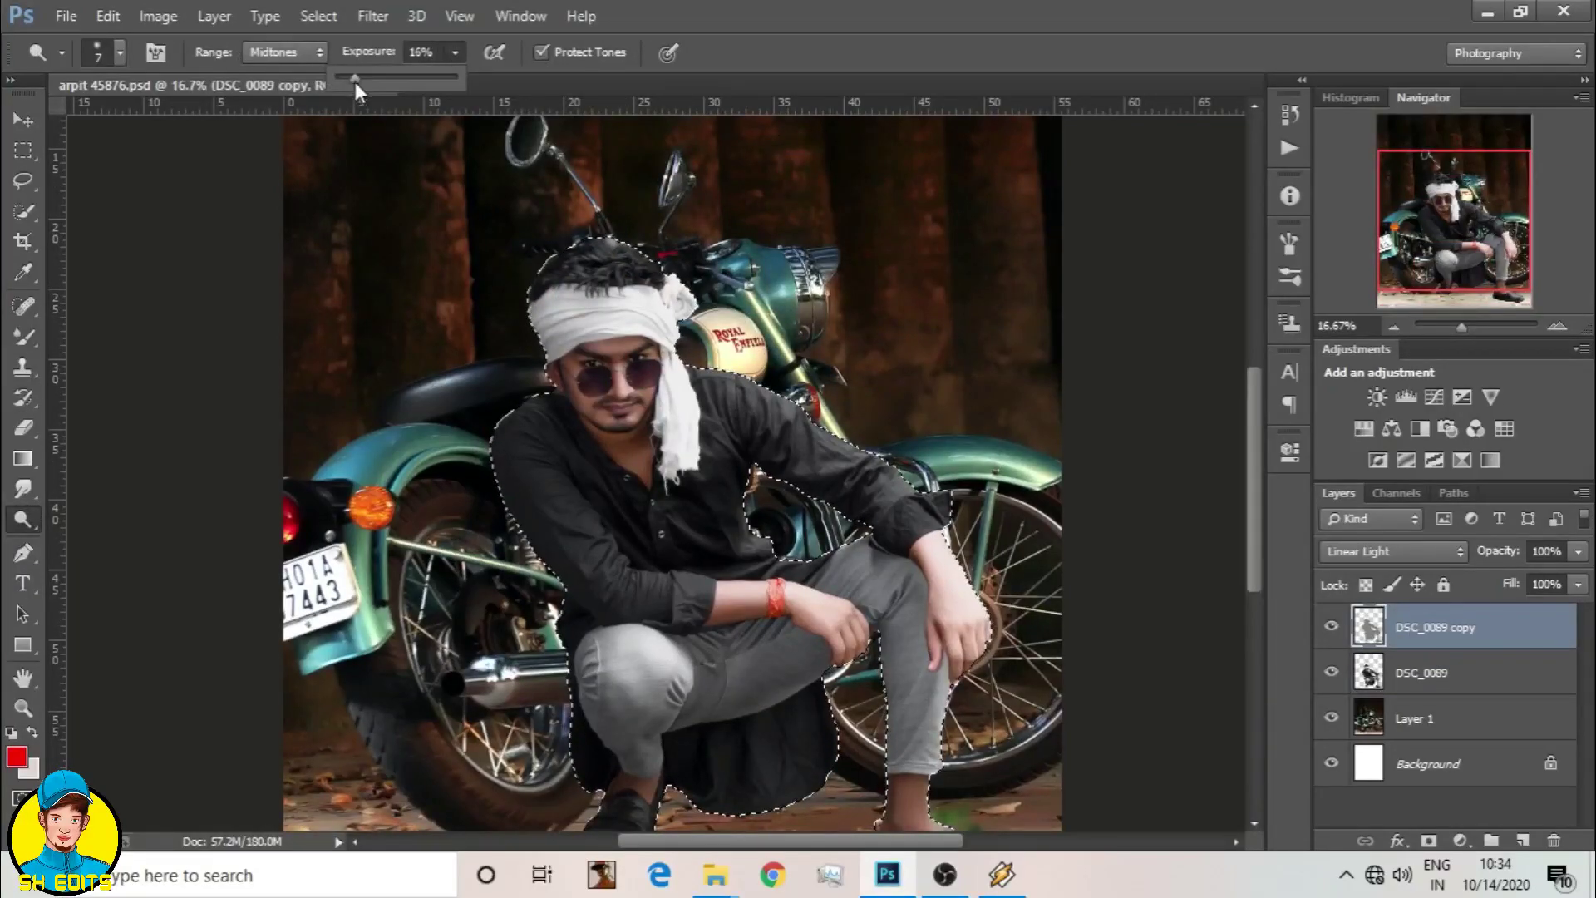
{"action": "left_click_drag", "start_coordinate": [355, 81], "coordinate": [363, 82]}
{"action": "key", "text": "ctrl+plus"}
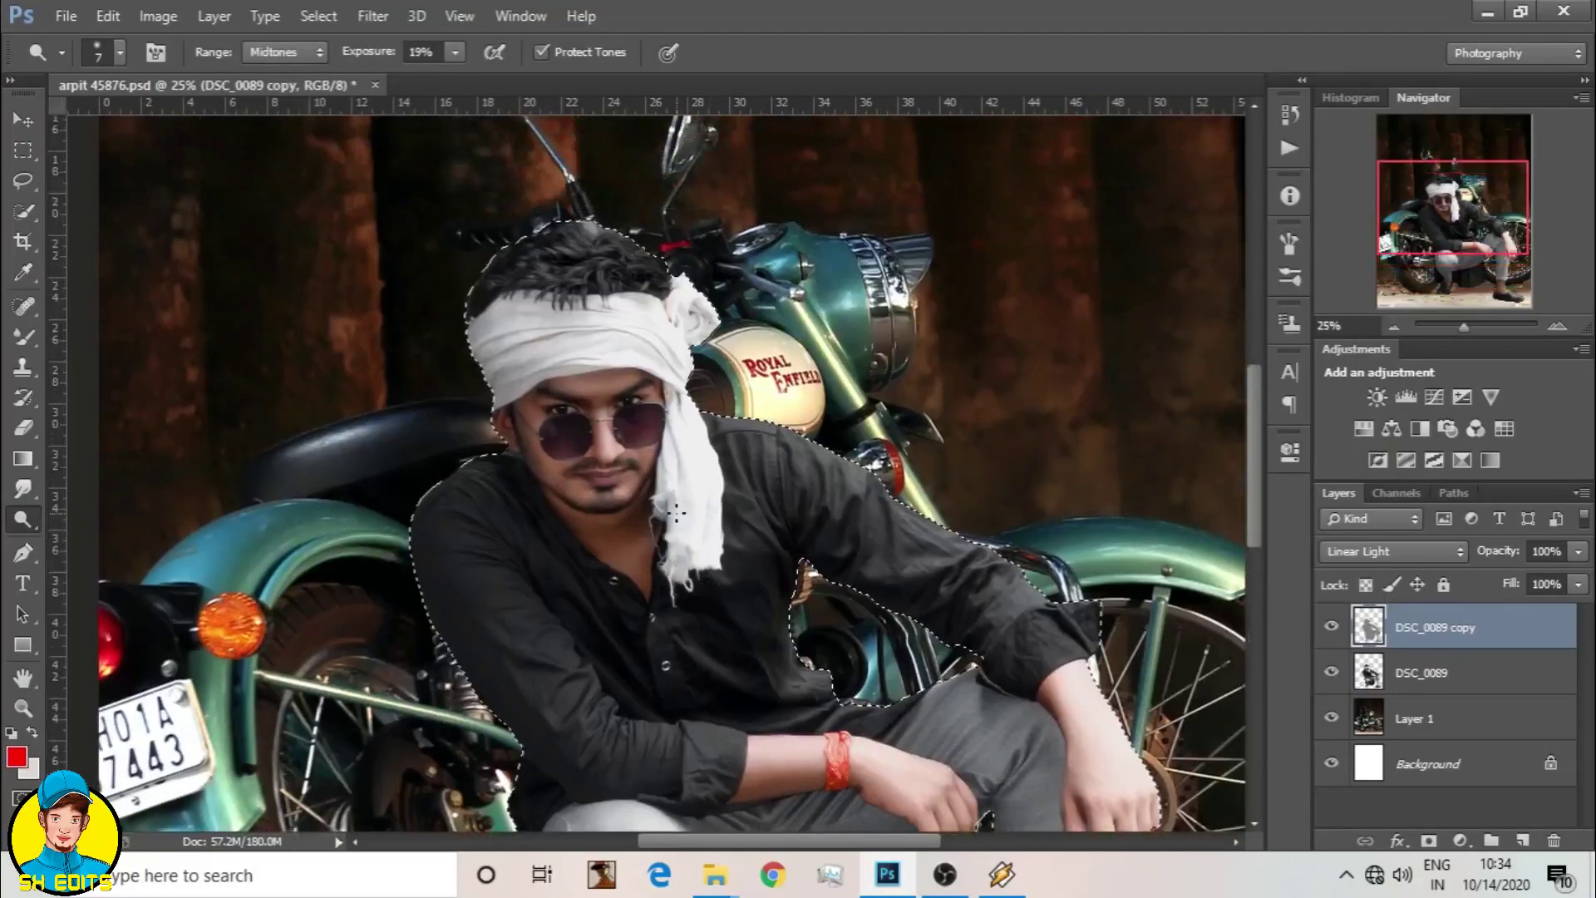
{"action": "right_click", "coordinate": [692, 512]}
{"action": "key", "text": "Return"}
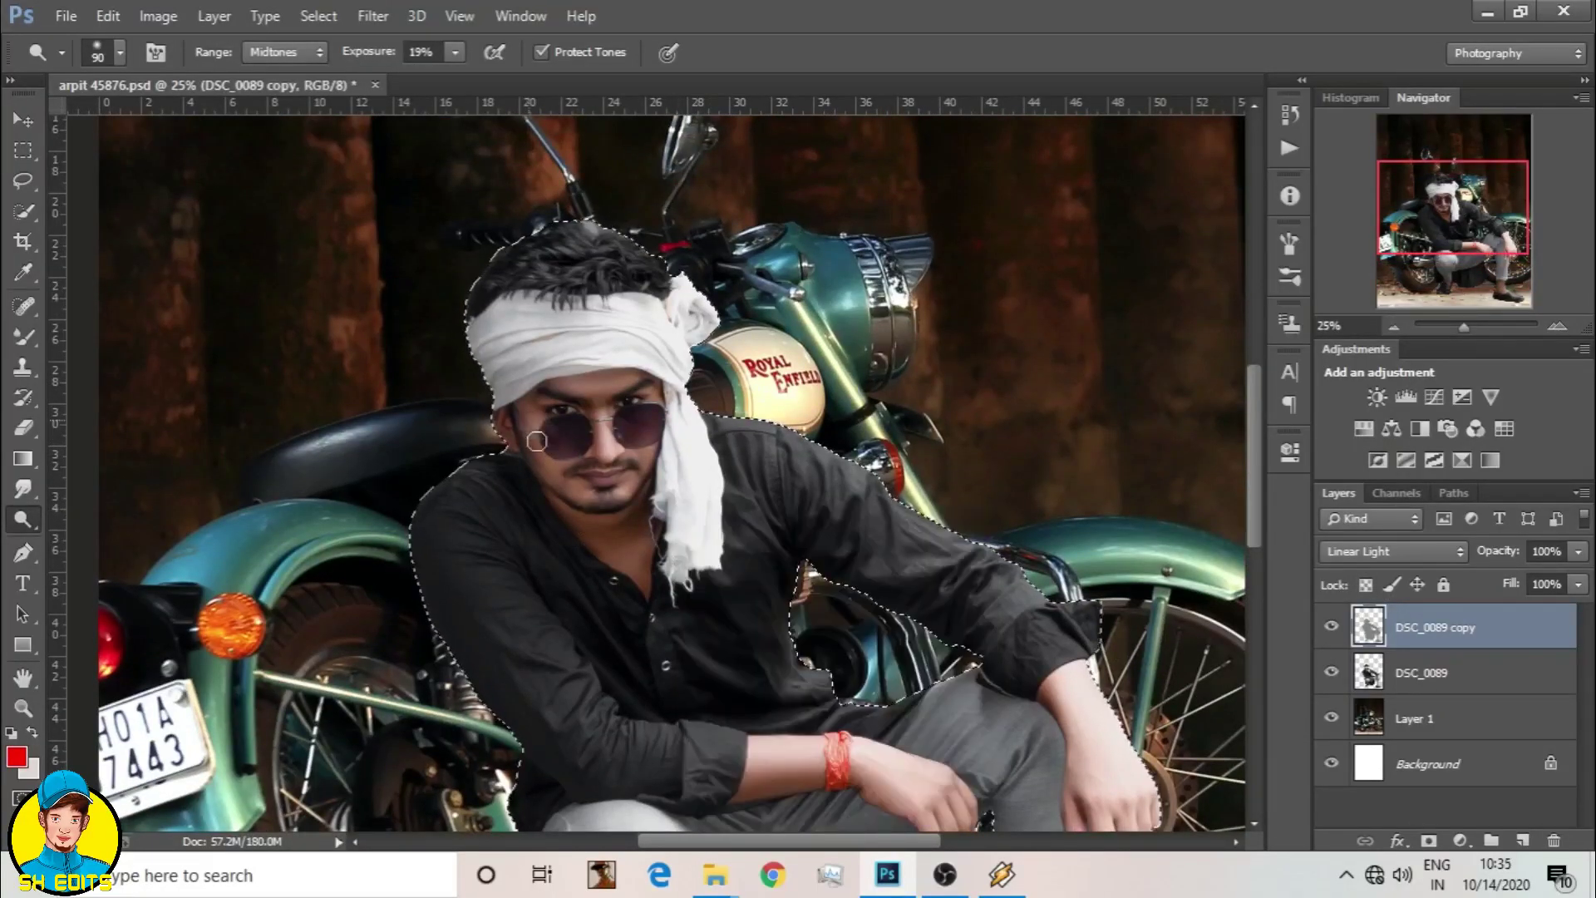
Step: Dodge across the shirt front with a 125–200 px brush, then undo those strokes via History
{"action": "key", "text": "bracketright"}
{"action": "key", "text": "bracketright"}
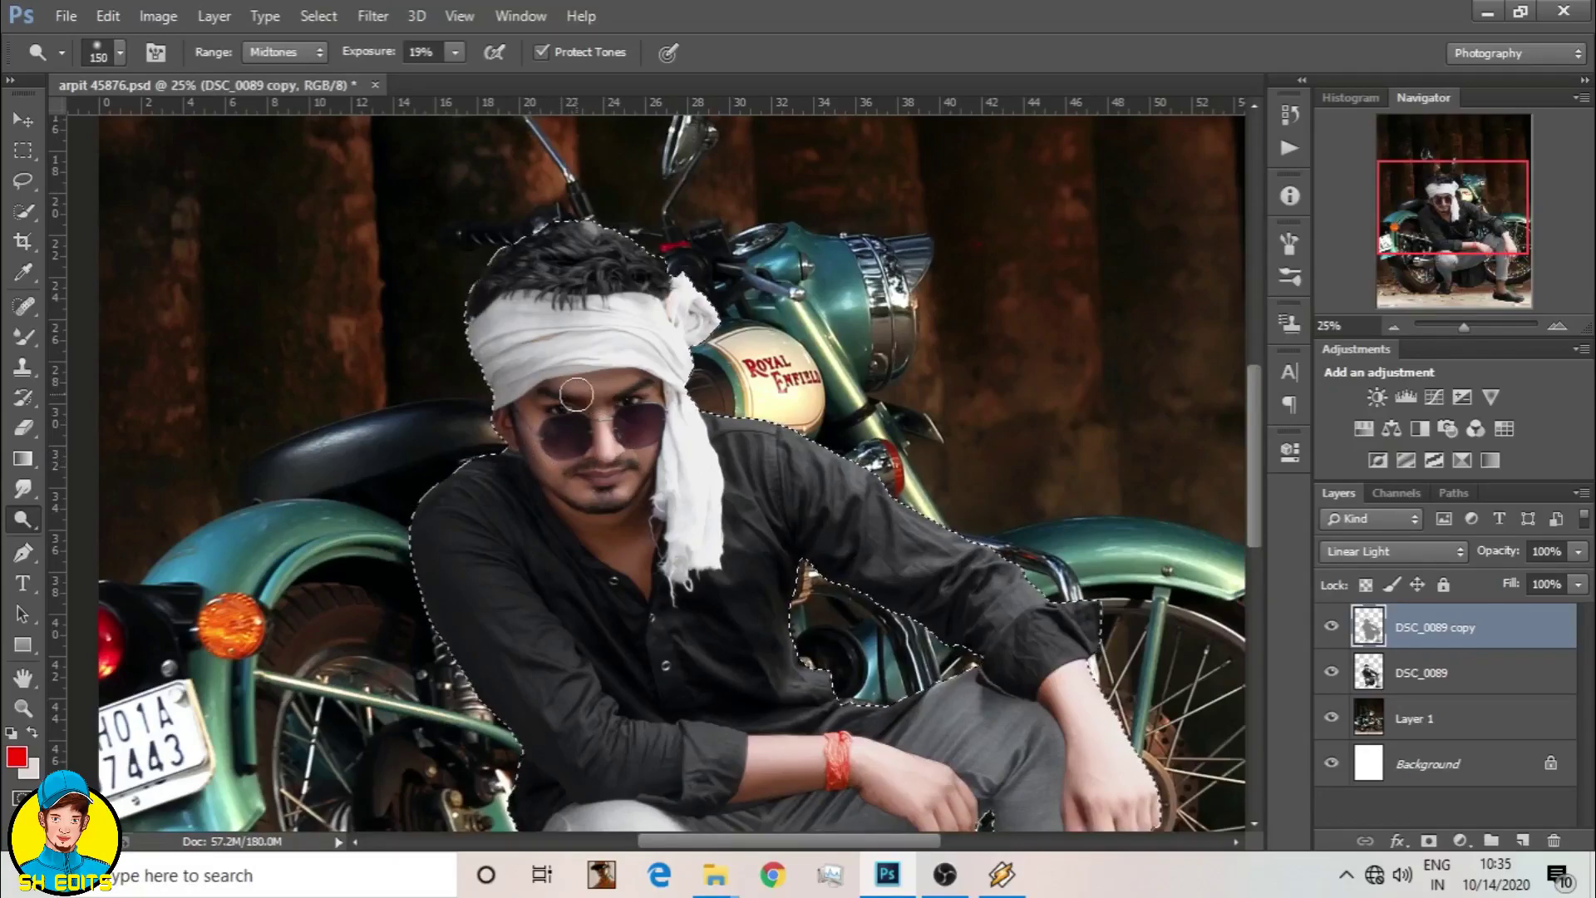
{"action": "scroll", "coordinate": [584, 494], "scroll_direction": "down", "scroll_amount": 2}
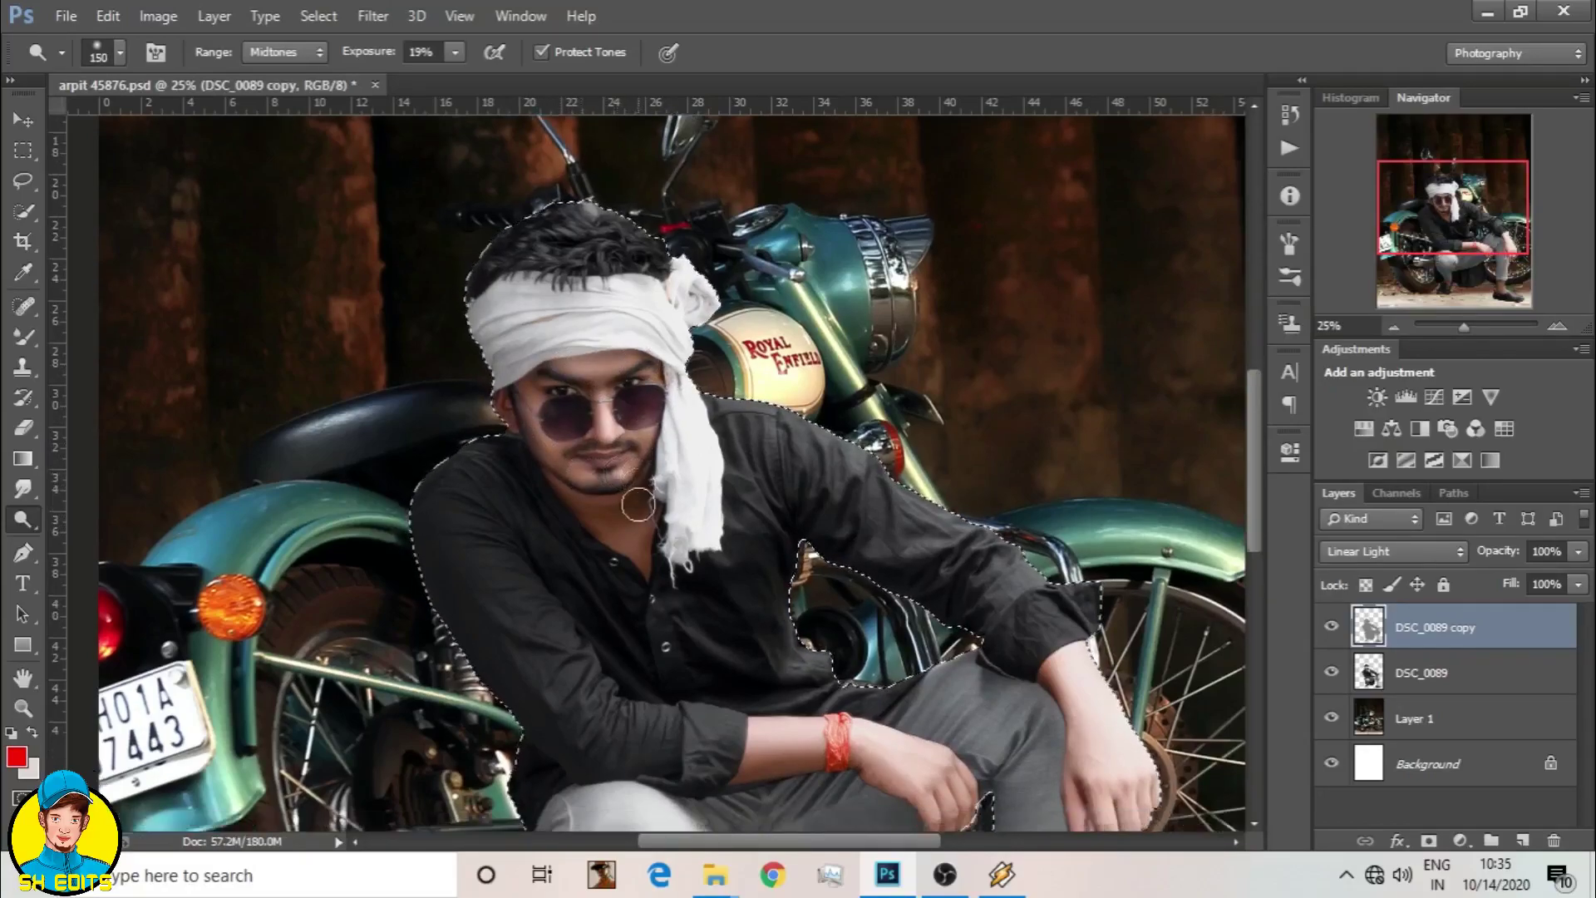
{"action": "key", "text": "bracketright"}
{"action": "scroll", "coordinate": [776, 542], "scroll_direction": "down", "scroll_amount": 3}
{"action": "left_click_drag", "start_coordinate": [775, 542], "coordinate": [708, 496]}
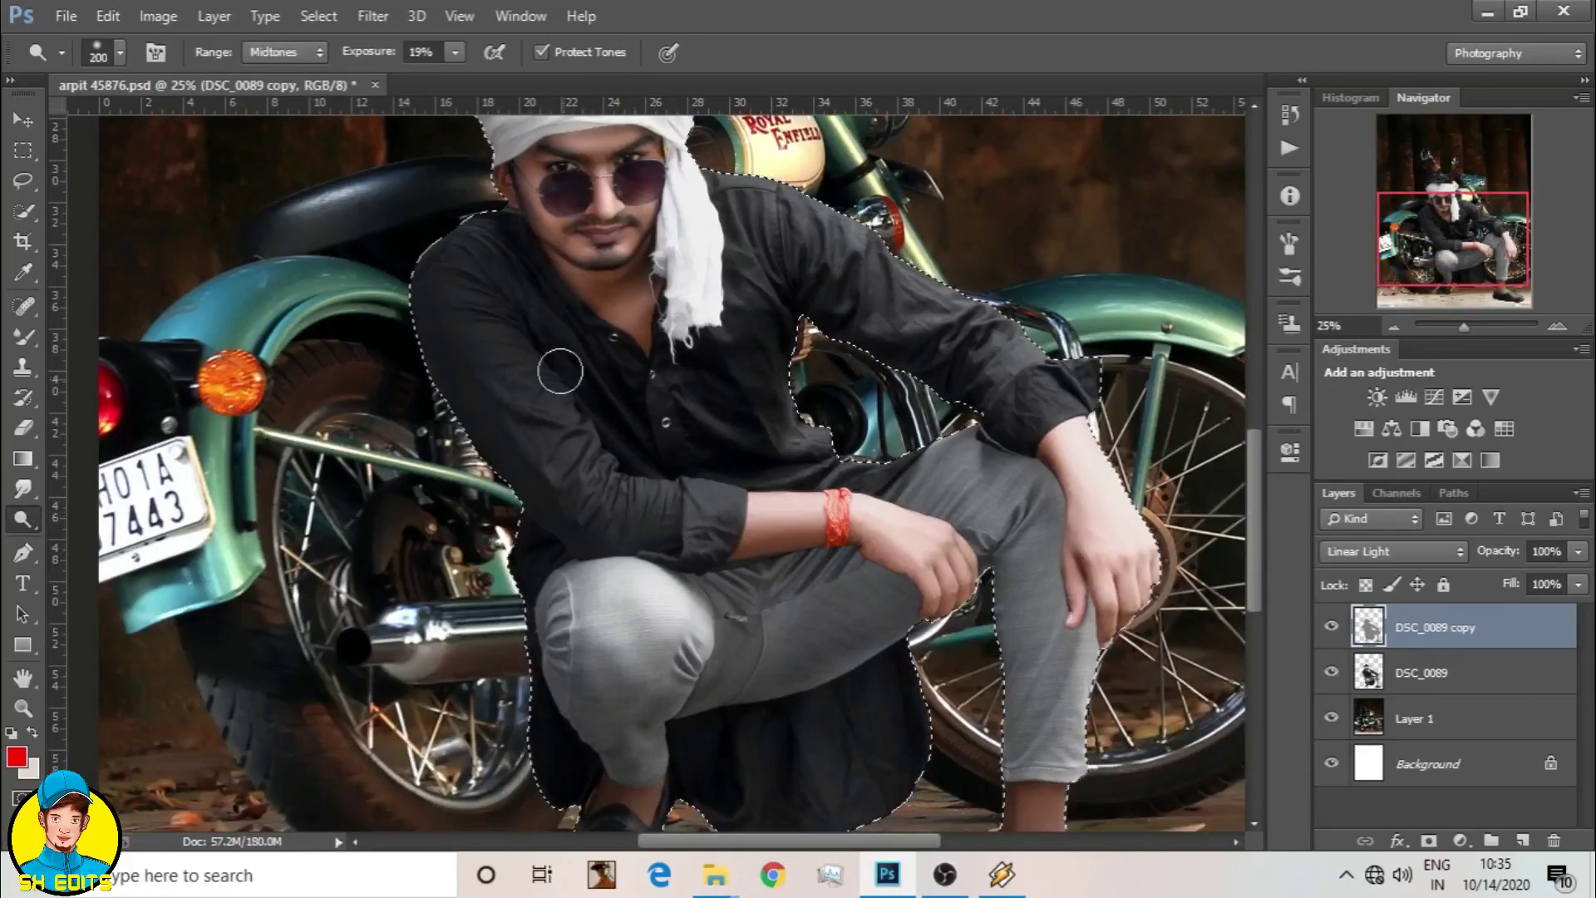
{"action": "key", "text": "bracketright"}
{"action": "scroll", "coordinate": [946, 576], "scroll_direction": "up", "scroll_amount": 1}
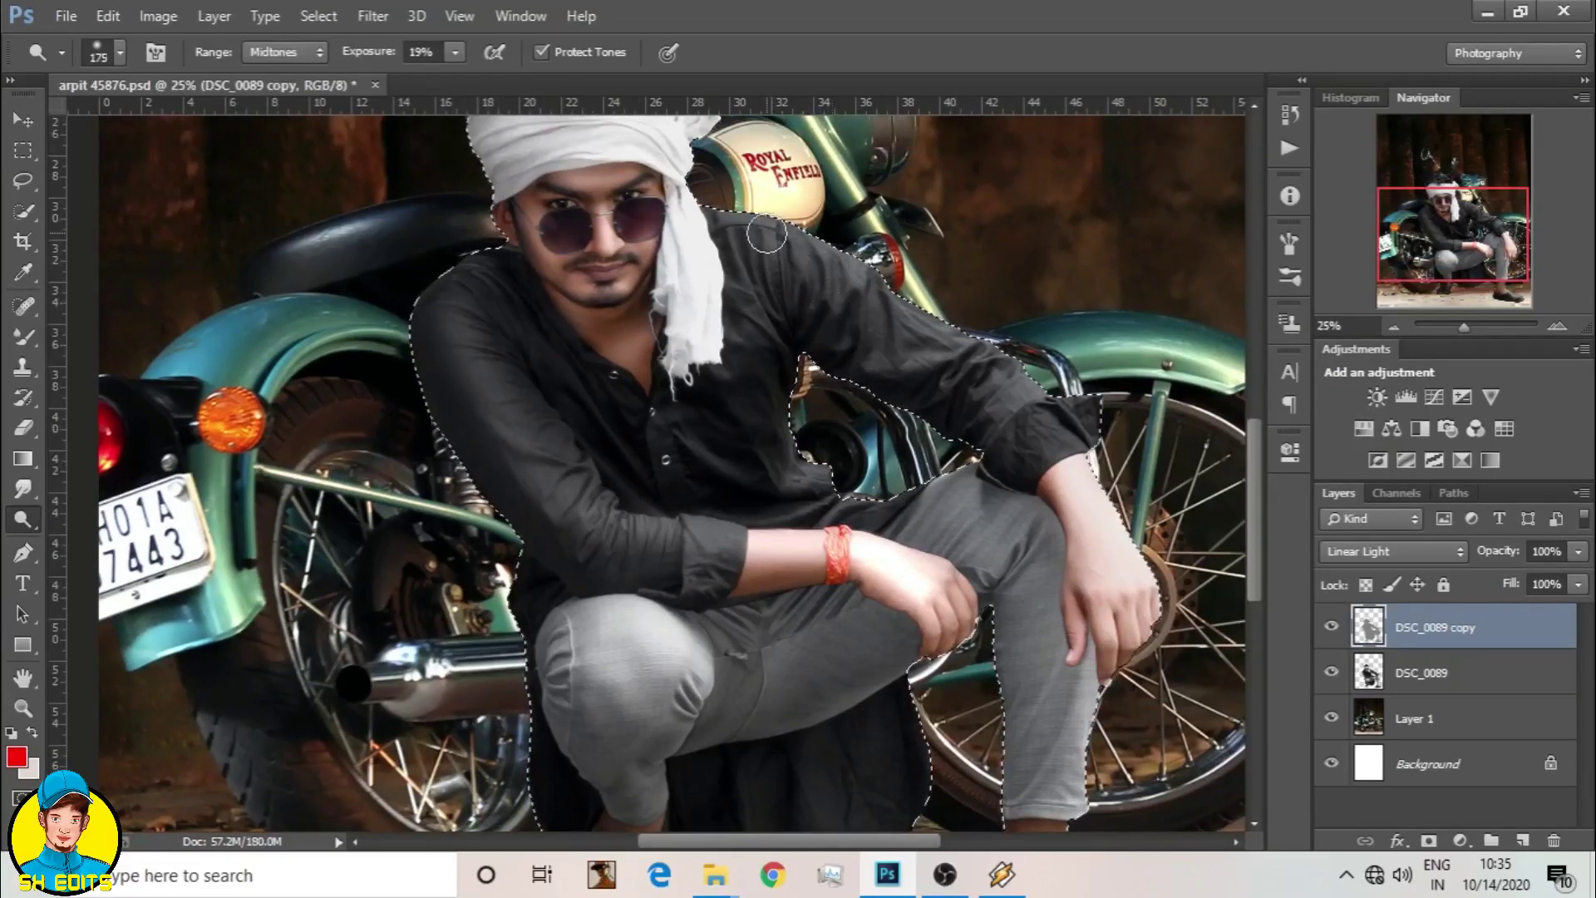
{"action": "key", "text": "bracketleft"}
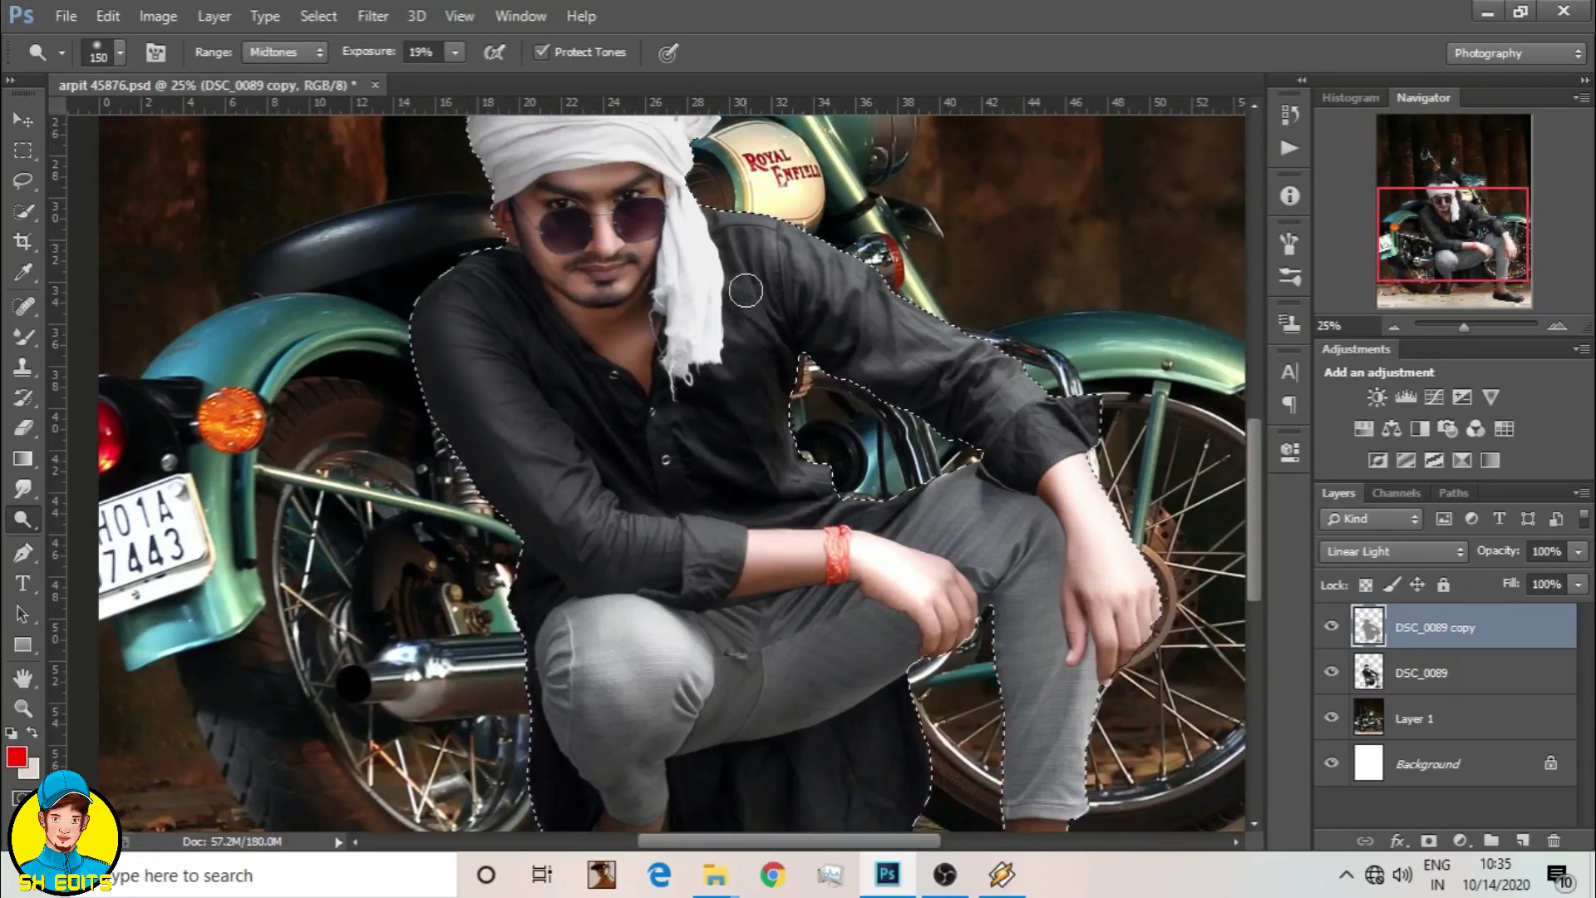
{"action": "key", "text": "bracketleft"}
{"action": "left_click_drag", "start_coordinate": [718, 447], "coordinate": [789, 486]}
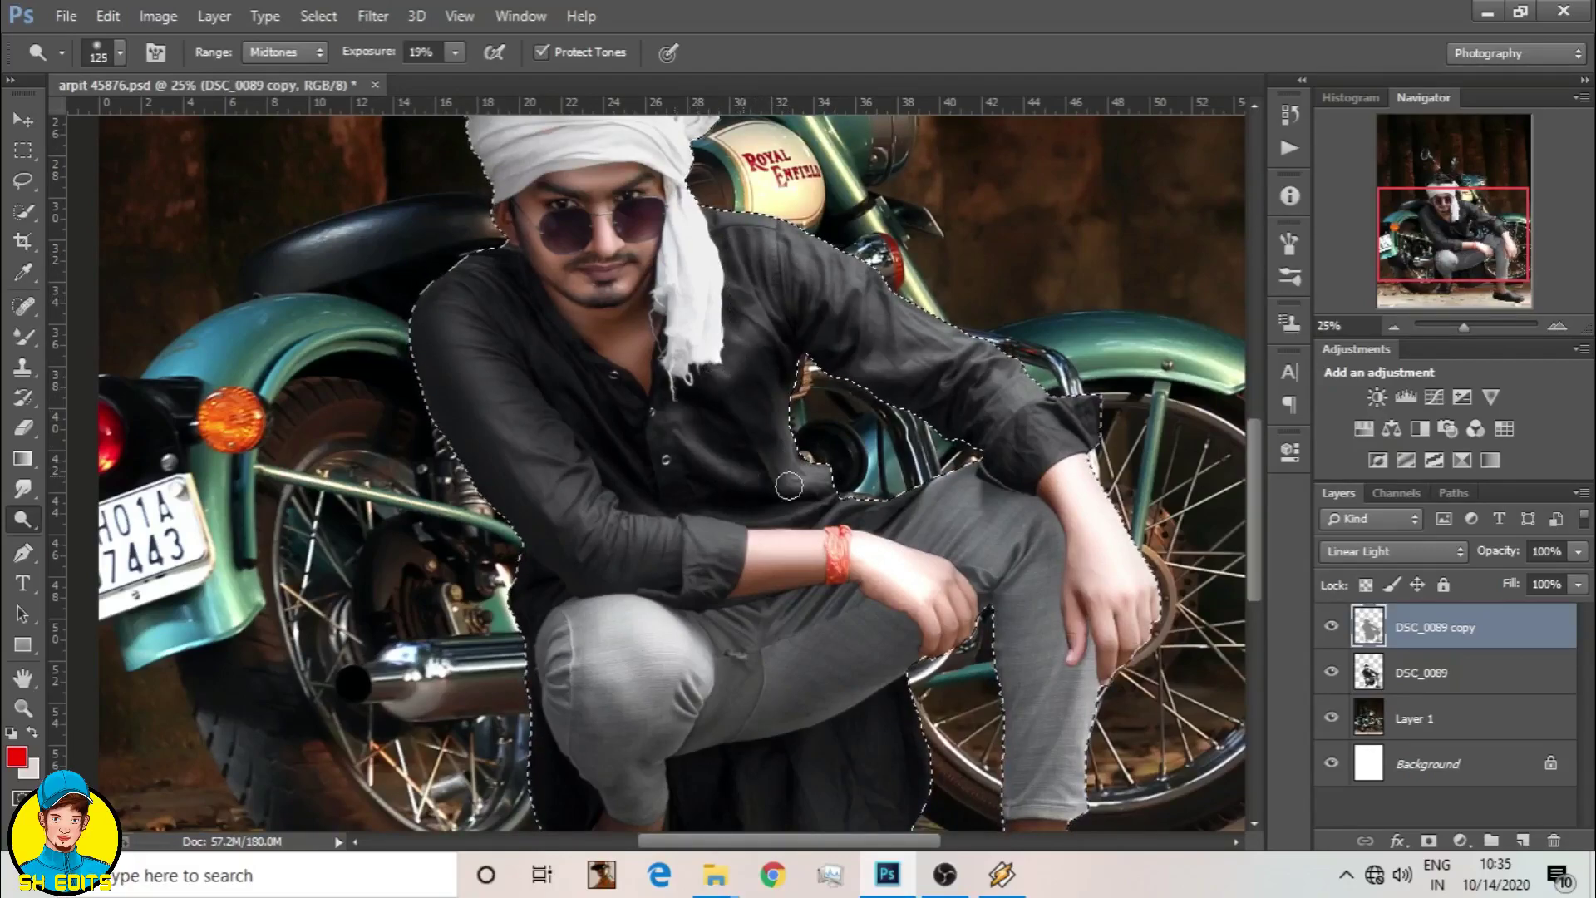
{"action": "left_click_drag", "start_coordinate": [533, 315], "coordinate": [613, 465]}
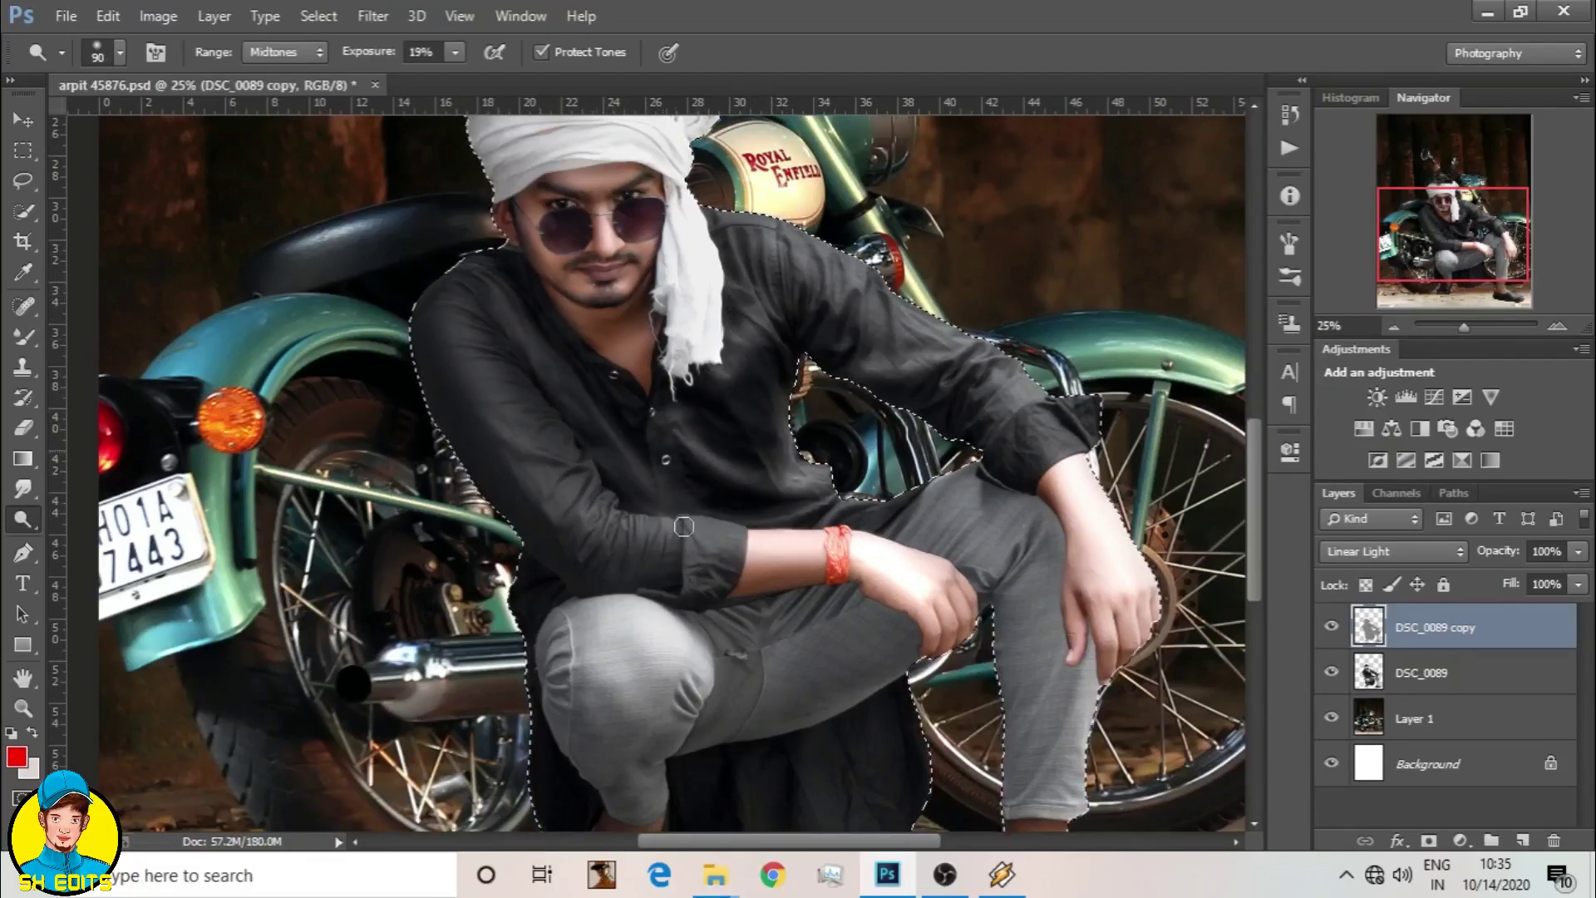
{"action": "left_click", "coordinate": [1292, 116]}
{"action": "left_click", "coordinate": [1164, 339]}
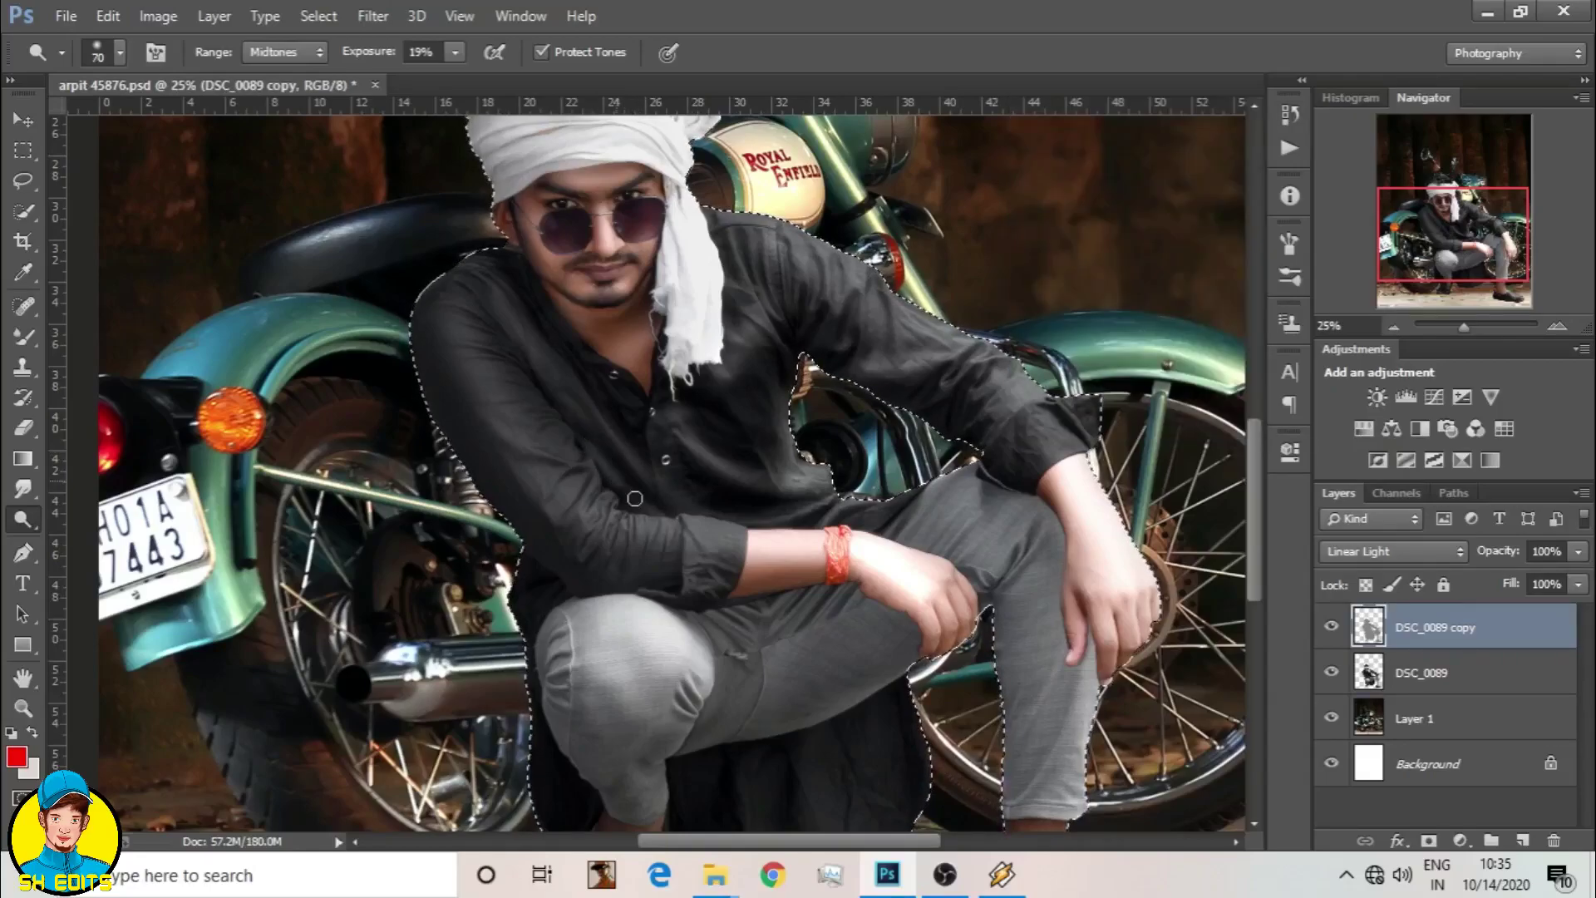
Step: Brighten the trousers over the knee and shin with an enlarged dodge brush
{"action": "scroll", "coordinate": [649, 499], "scroll_direction": "down", "scroll_amount": 5}
{"action": "key", "text": "bracketright"}
{"action": "key", "text": "bracketright"}
{"action": "key", "text": "bracketright"}
{"action": "scroll", "coordinate": [732, 501], "scroll_direction": "down", "scroll_amount": 2}
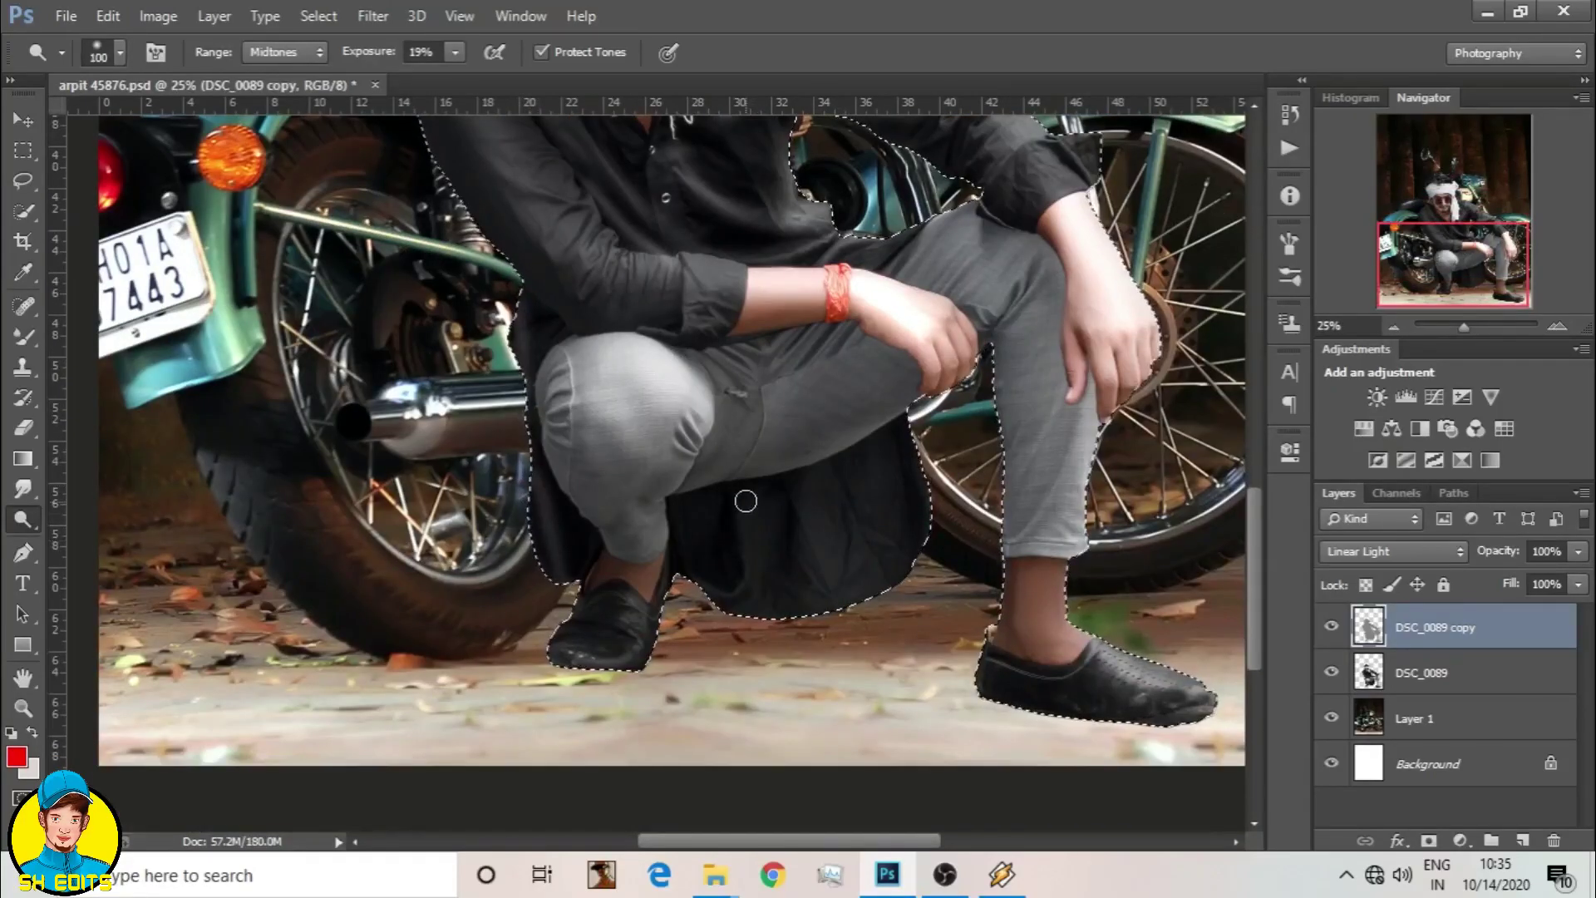
{"action": "key", "text": "bracketright"}
{"action": "key", "text": "bracketright"}
{"action": "scroll", "coordinate": [888, 526], "scroll_direction": "up", "scroll_amount": 2}
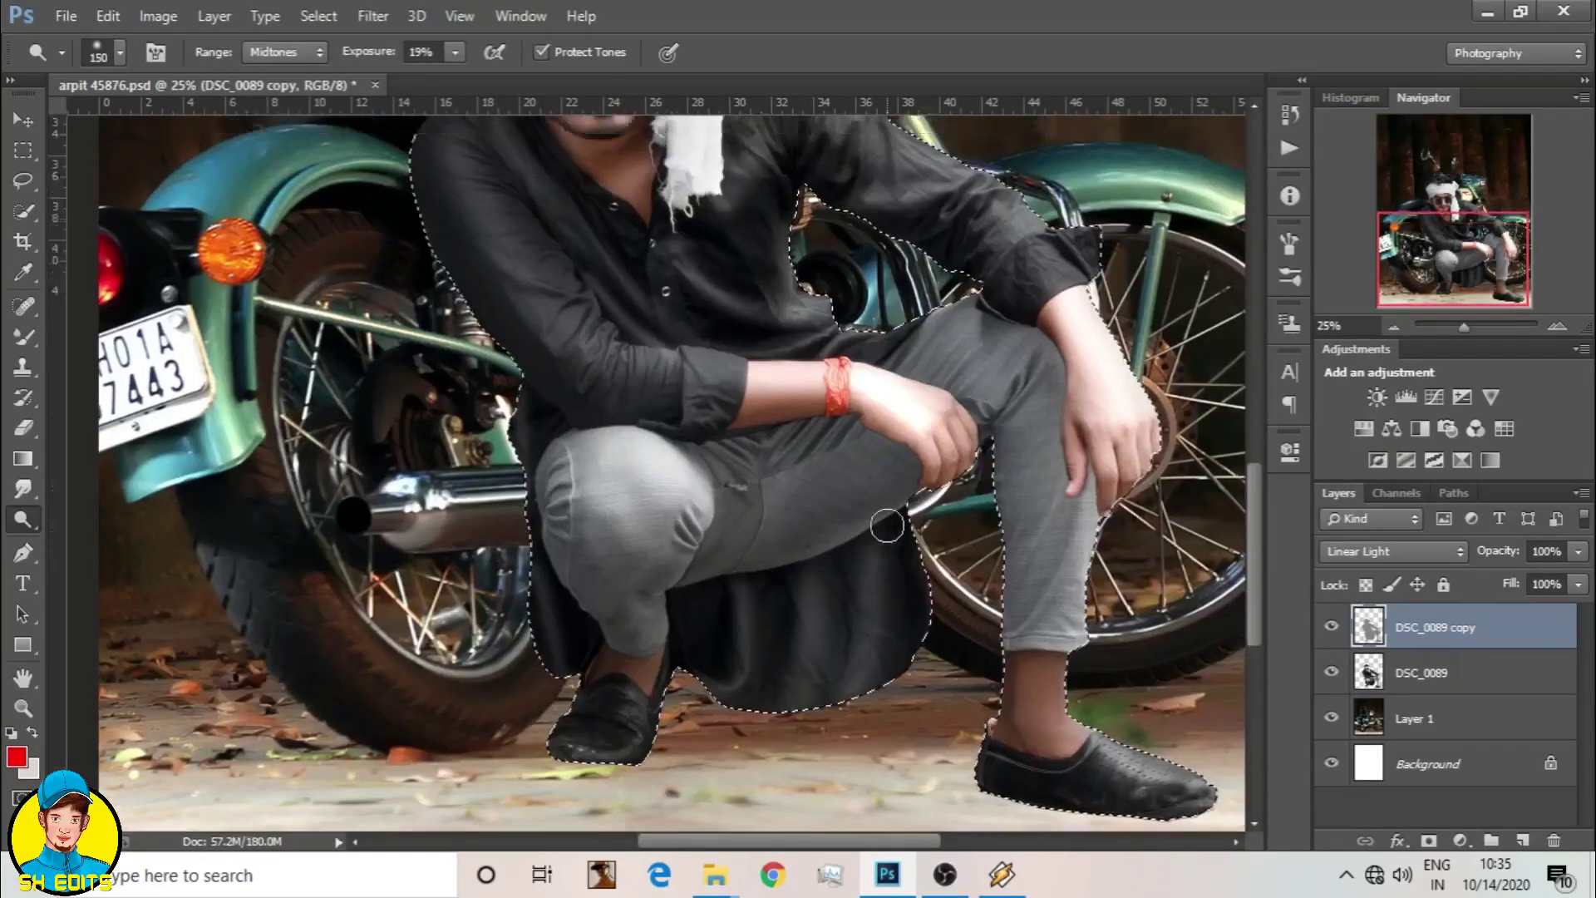
{"action": "scroll", "coordinate": [888, 525], "scroll_direction": "up", "scroll_amount": 3}
{"action": "scroll", "coordinate": [687, 371], "scroll_direction": "up", "scroll_amount": 3}
{"action": "key", "text": "bracketleft"}
{"action": "key", "text": "bracketleft"}
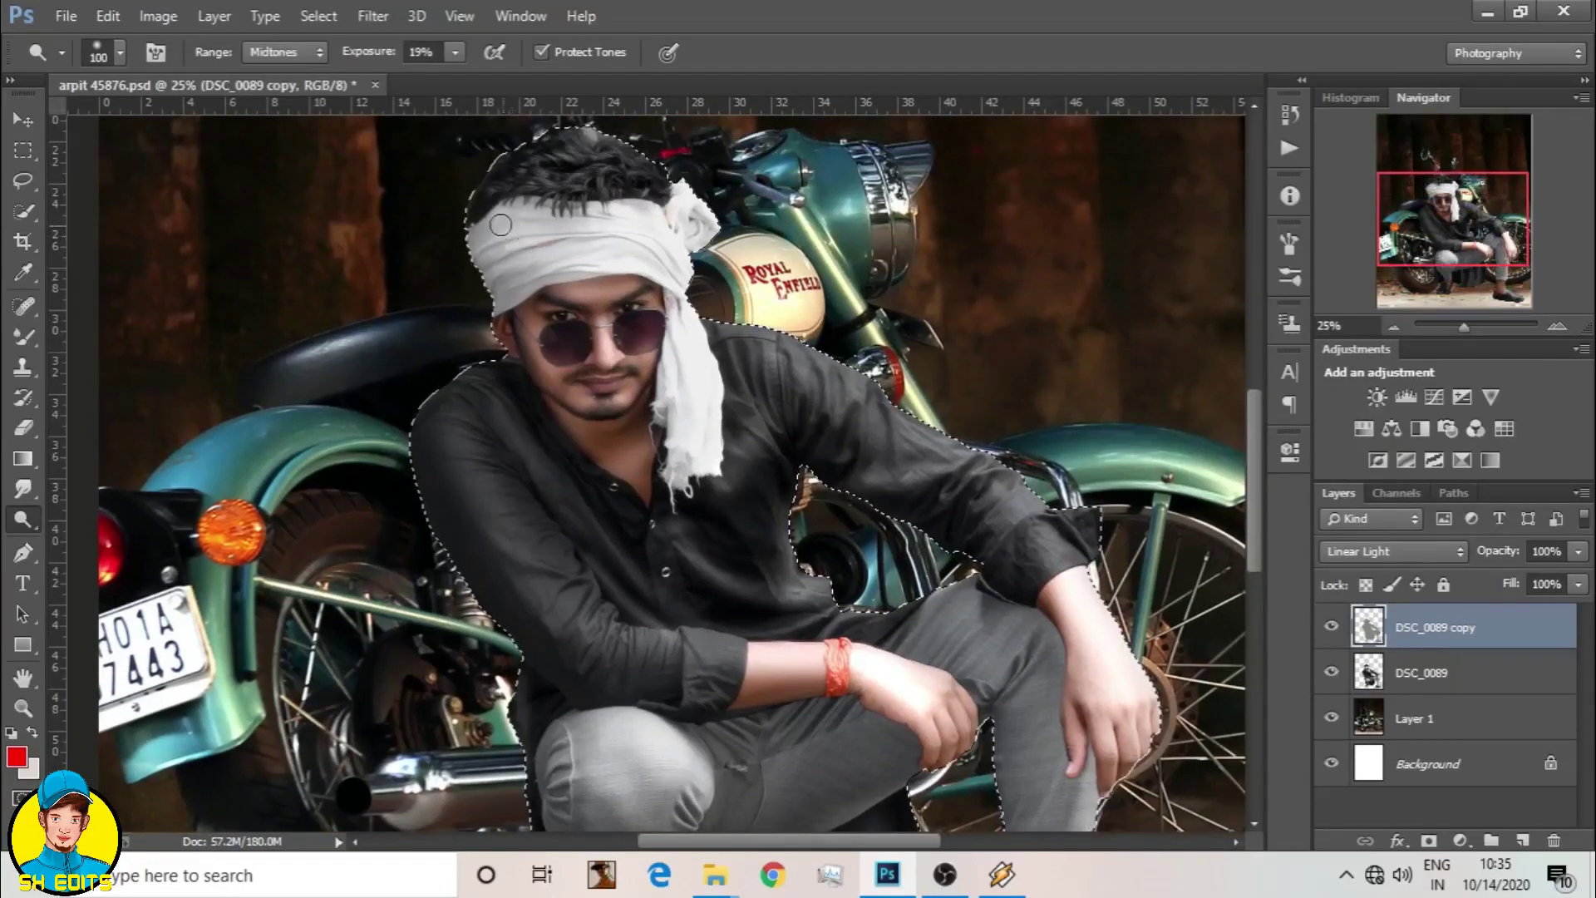
{"action": "key", "text": "bracketright"}
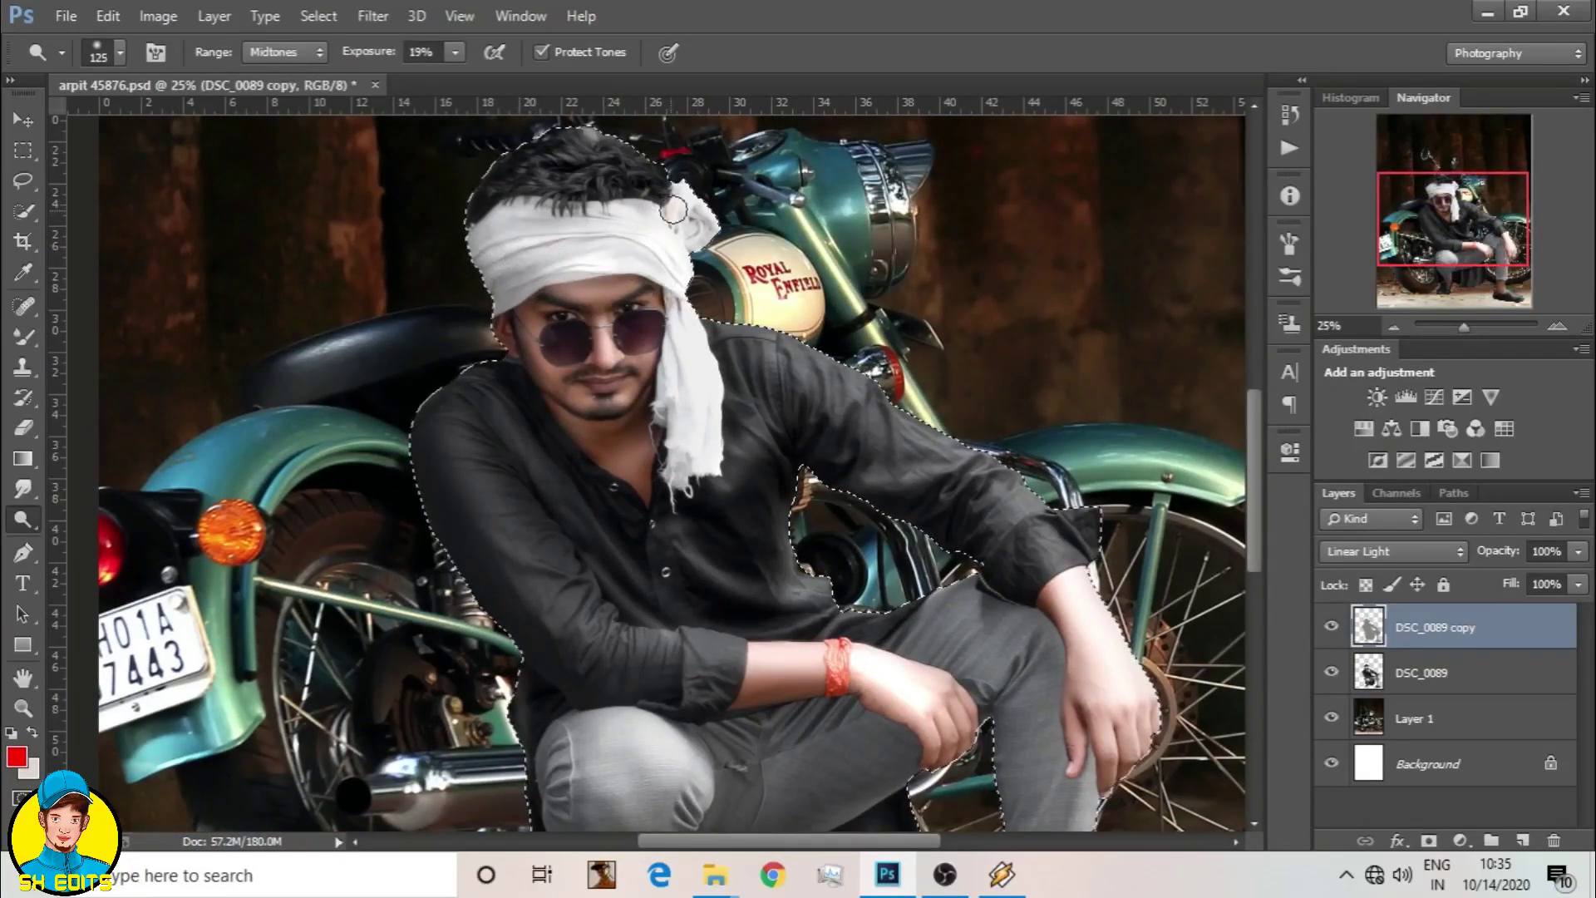
{"action": "scroll", "coordinate": [674, 210], "scroll_direction": "down", "scroll_amount": 2}
{"action": "scroll", "coordinate": [673, 210], "scroll_direction": "down", "scroll_amount": 4}
{"action": "key", "text": "bracketright"}
{"action": "key", "text": "bracketright"}
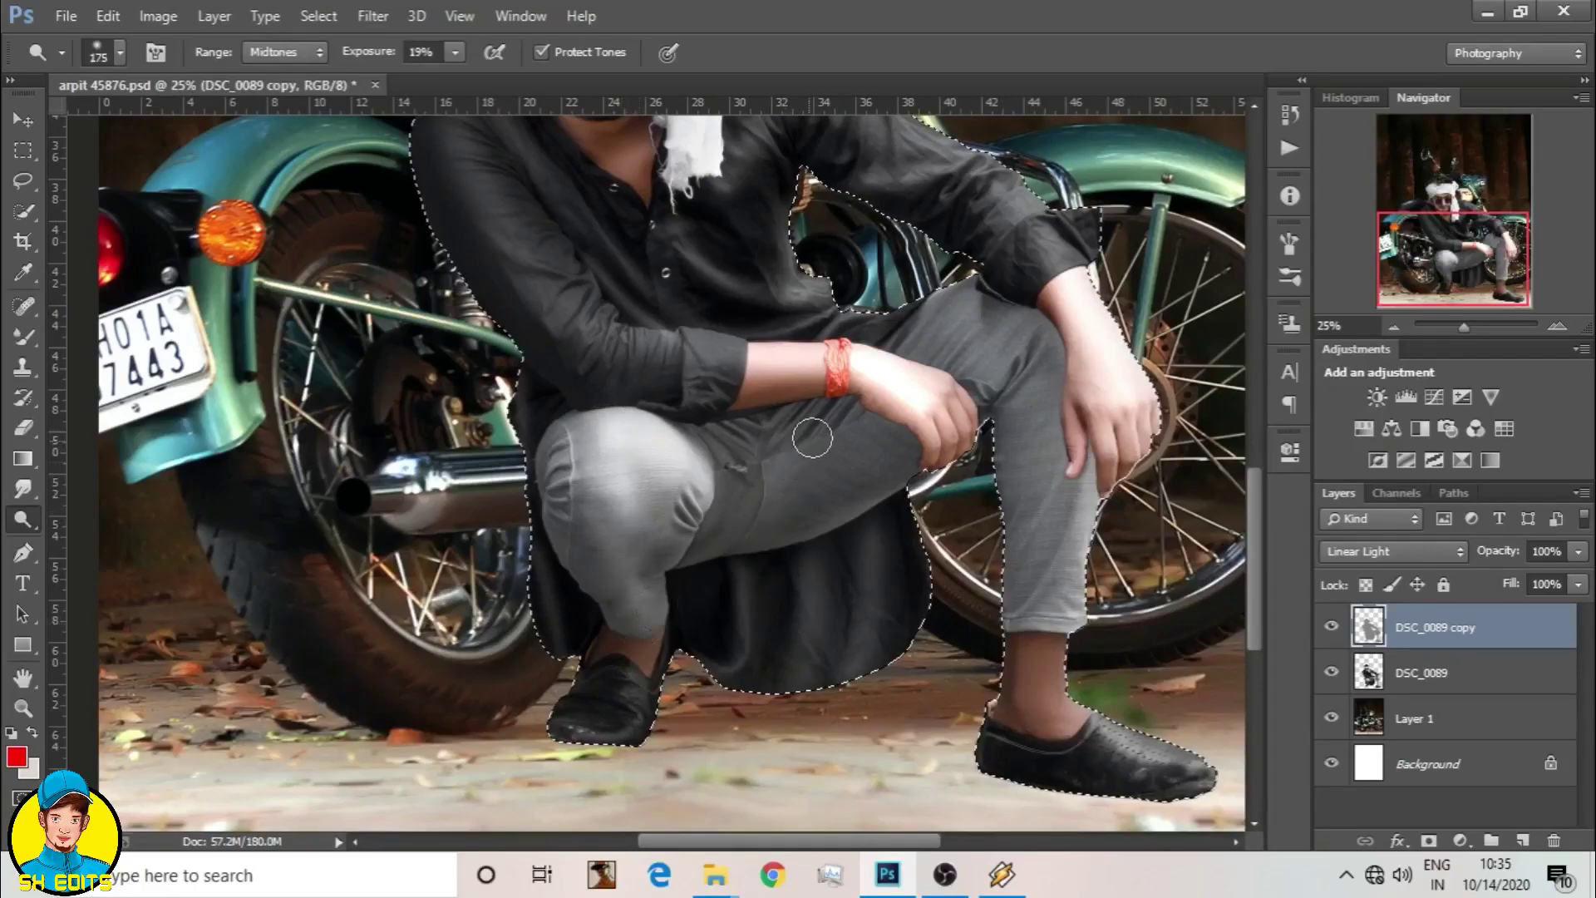
{"action": "mouse_move", "coordinate": [812, 438]}
{"action": "left_mouse_down"}
{"action": "mouse_move", "coordinate": [883, 495]}
{"action": "mouse_move", "coordinate": [934, 313]}
{"action": "mouse_move", "coordinate": [1002, 316]}
{"action": "mouse_move", "coordinate": [1047, 611]}
{"action": "left_mouse_up"}
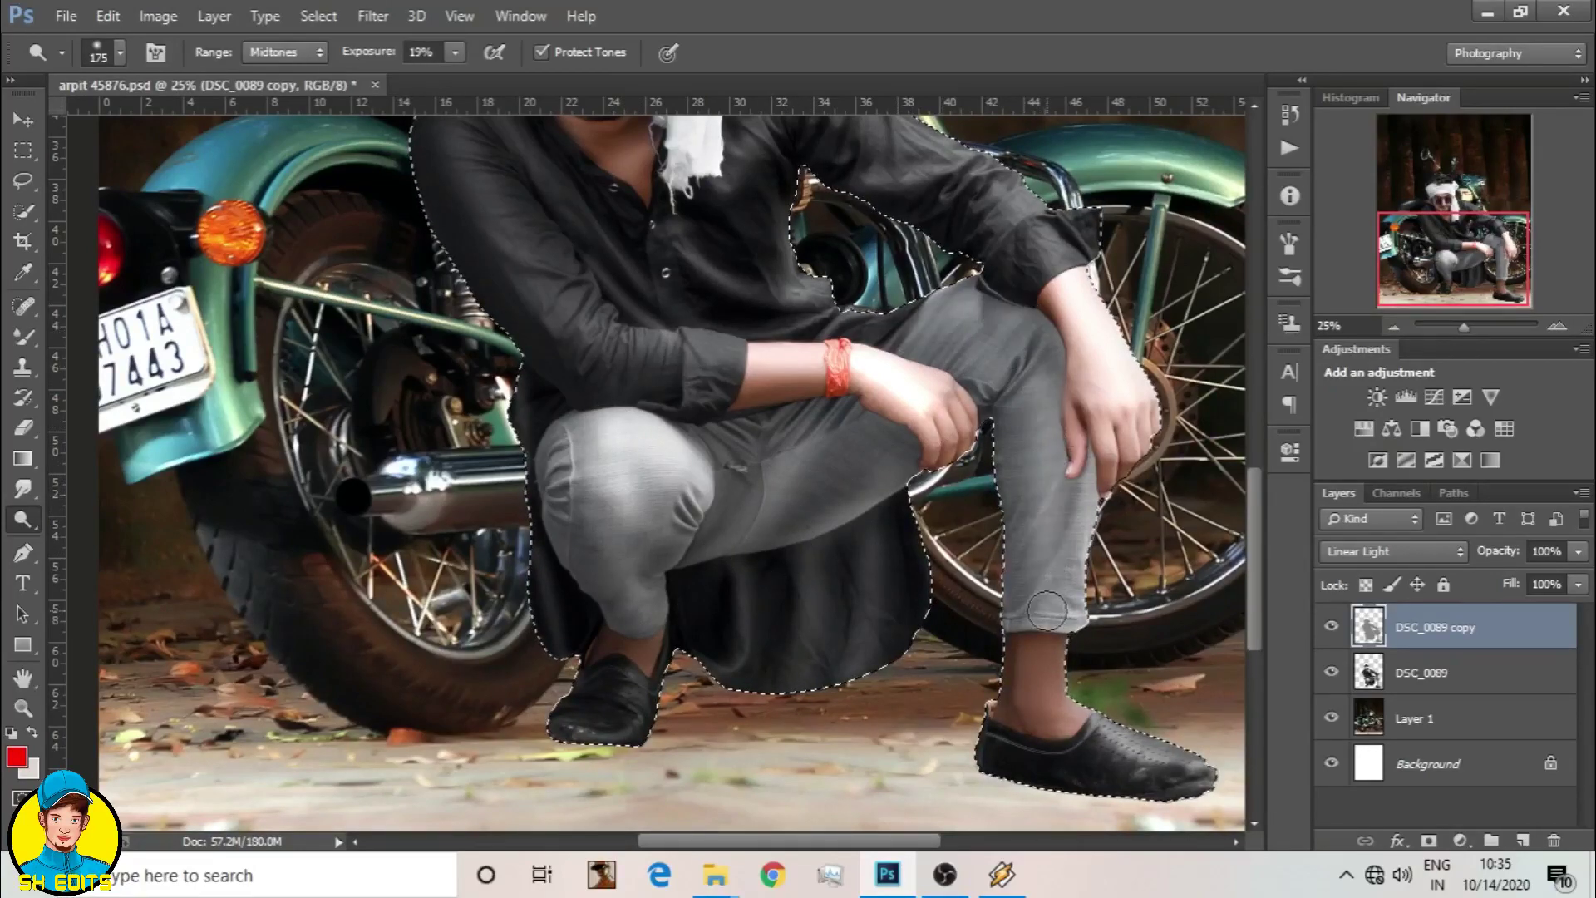
{"action": "scroll", "coordinate": [1047, 611], "scroll_direction": "down", "scroll_amount": 1}
{"action": "mouse_move", "coordinate": [1047, 499]}
{"action": "left_mouse_down"}
{"action": "mouse_move", "coordinate": [1064, 632]}
{"action": "mouse_move", "coordinate": [1164, 665]}
{"action": "left_mouse_up"}
Step: Brighten the left shoe and lower leg, then zoom out and deselect with Ctrl+D
{"action": "scroll", "coordinate": [1081, 665], "scroll_direction": "down", "scroll_amount": 1}
{"action": "key", "text": "bracketright"}
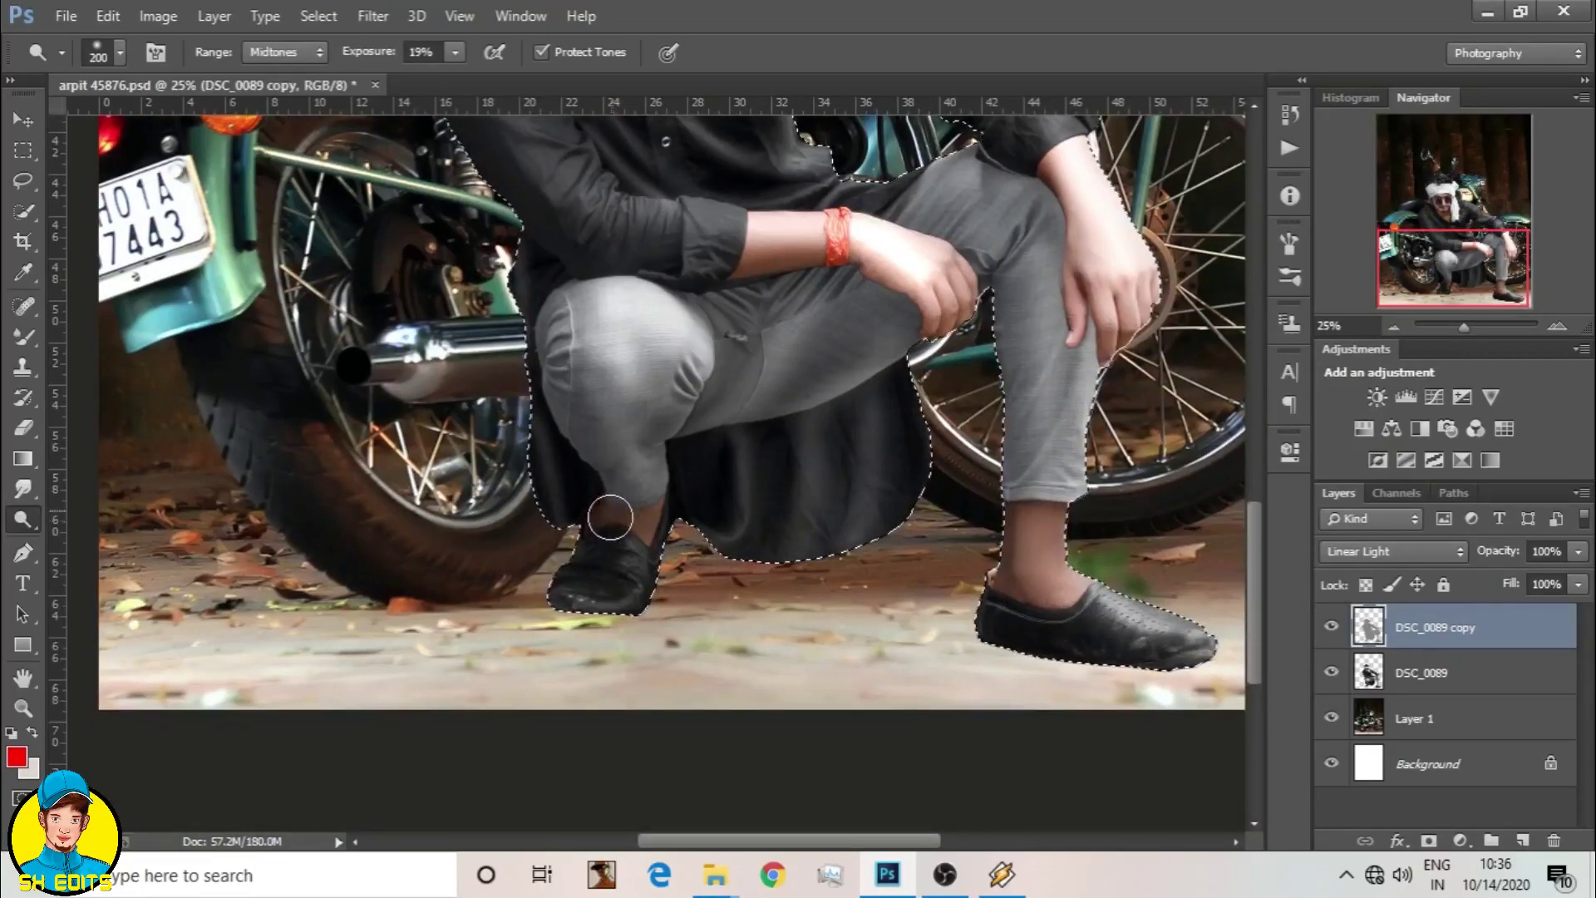
{"action": "scroll", "coordinate": [610, 518], "scroll_direction": "down", "scroll_amount": 1}
{"action": "left_click_drag", "start_coordinate": [598, 541], "coordinate": [665, 515]}
{"action": "left_click_drag", "start_coordinate": [574, 565], "coordinate": [657, 540]}
{"action": "key", "text": "bracketleft"}
{"action": "key", "text": "bracketleft"}
{"action": "key", "text": "bracketleft"}
{"action": "scroll", "coordinate": [680, 490], "scroll_direction": "up", "scroll_amount": 7}
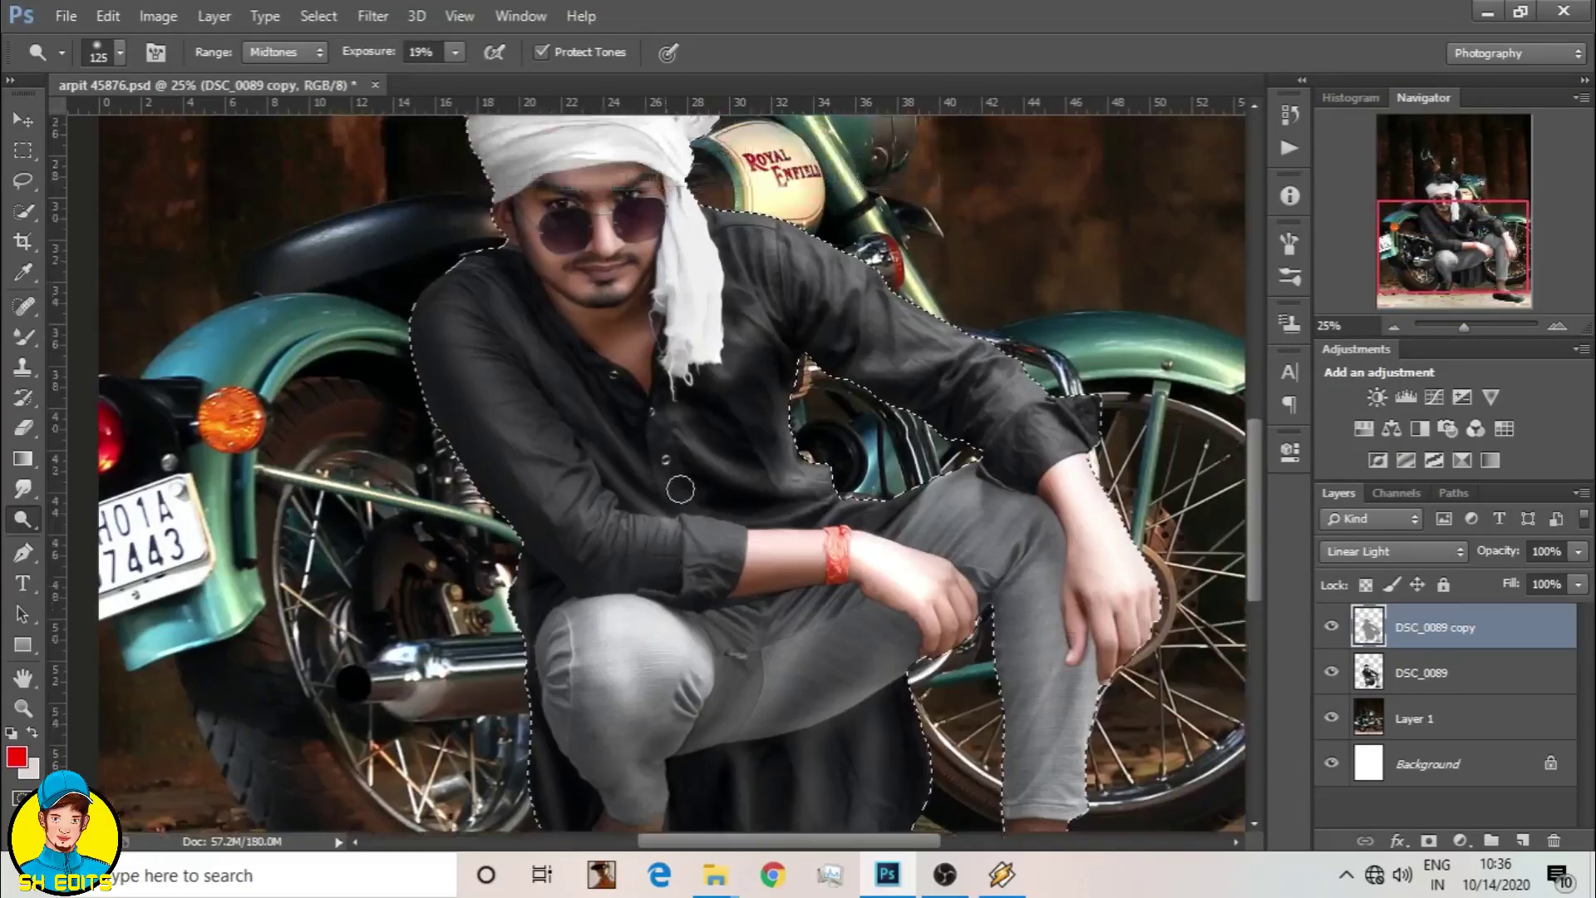
{"action": "key", "text": "ctrl+minus"}
{"action": "key", "text": "ctrl+minus"}
{"action": "key", "text": "l"}
{"action": "key", "text": "ctrl+d"}
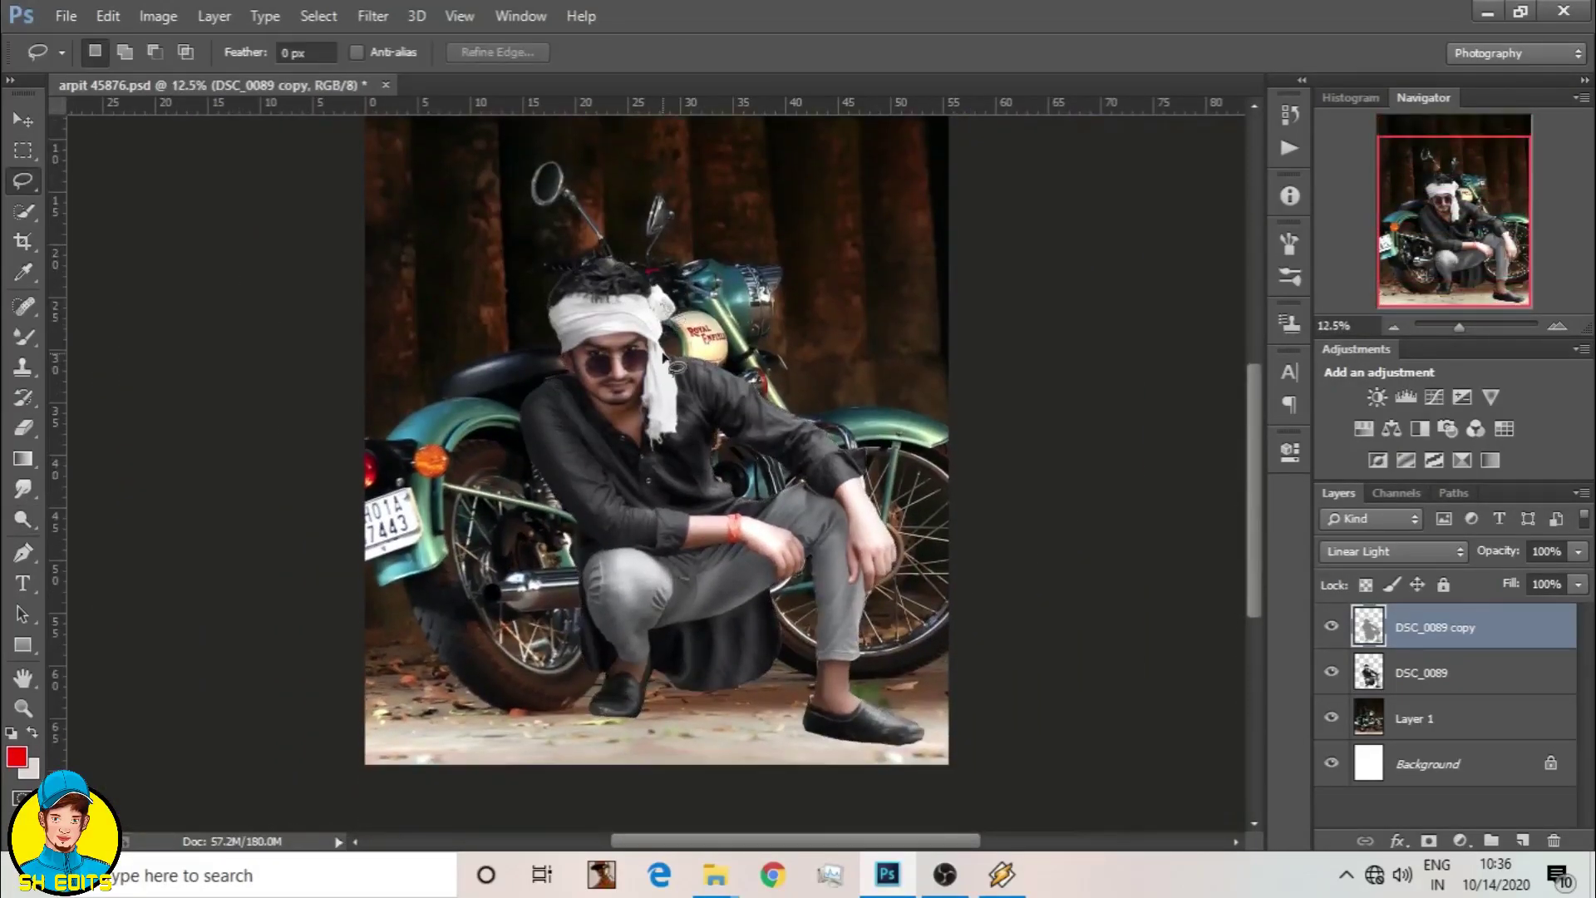
Step: Use the Burn tool at 8% exposure with an enlarged brush to darken the scene
{"action": "scroll", "coordinate": [674, 366], "scroll_direction": "up", "scroll_amount": 1}
{"action": "right_click", "coordinate": [22, 522]}
{"action": "left_click", "coordinate": [83, 537]}
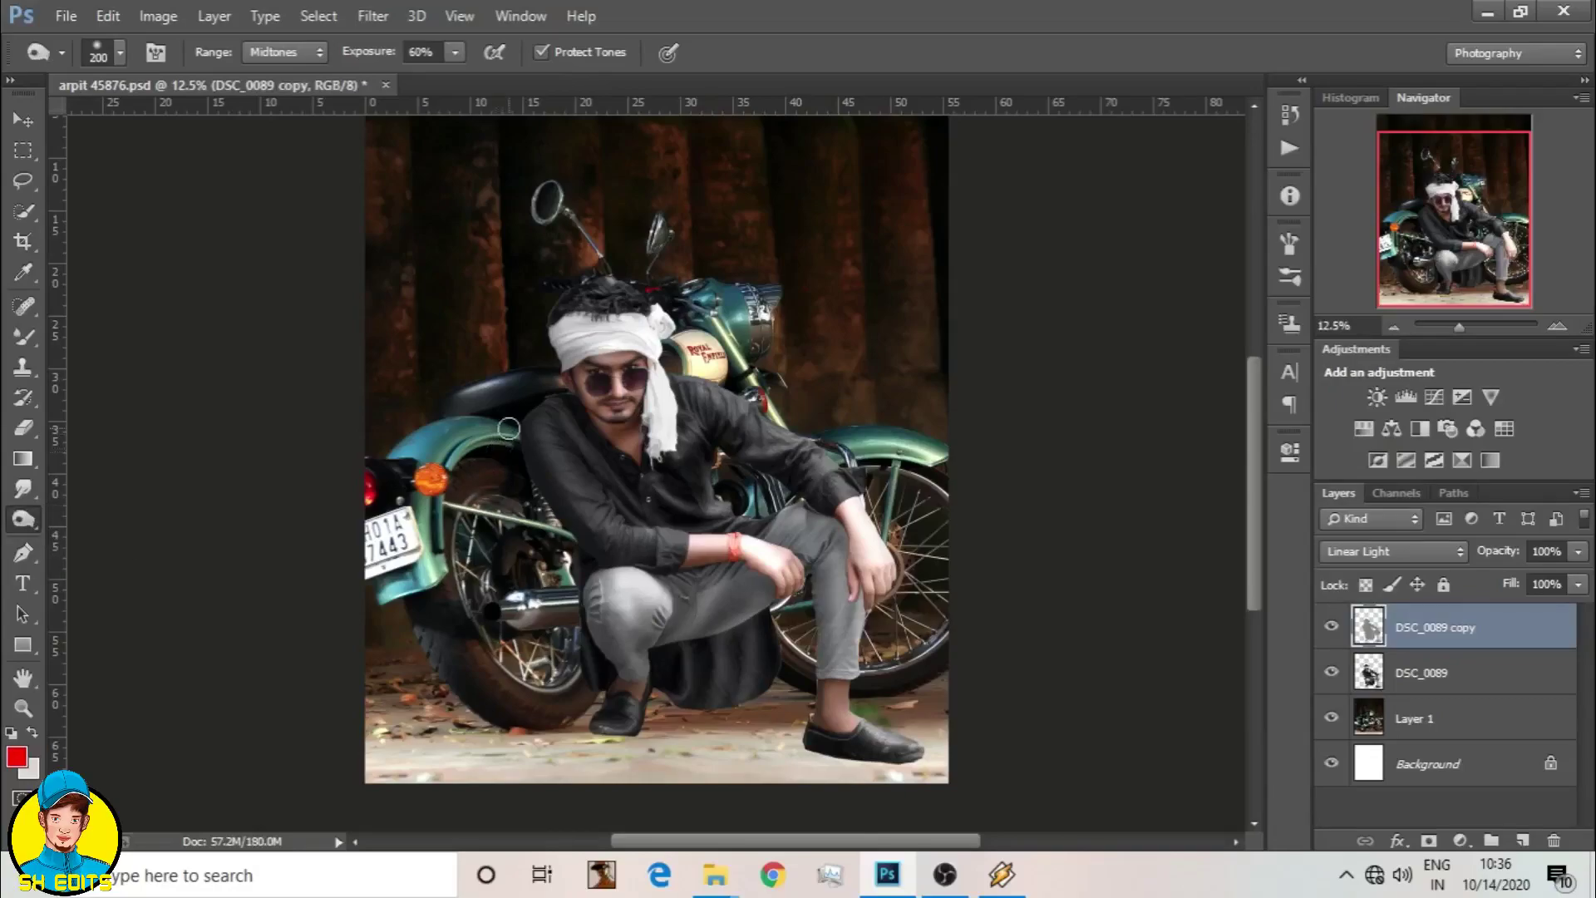
{"action": "left_click_drag", "start_coordinate": [398, 82], "coordinate": [392, 83]}
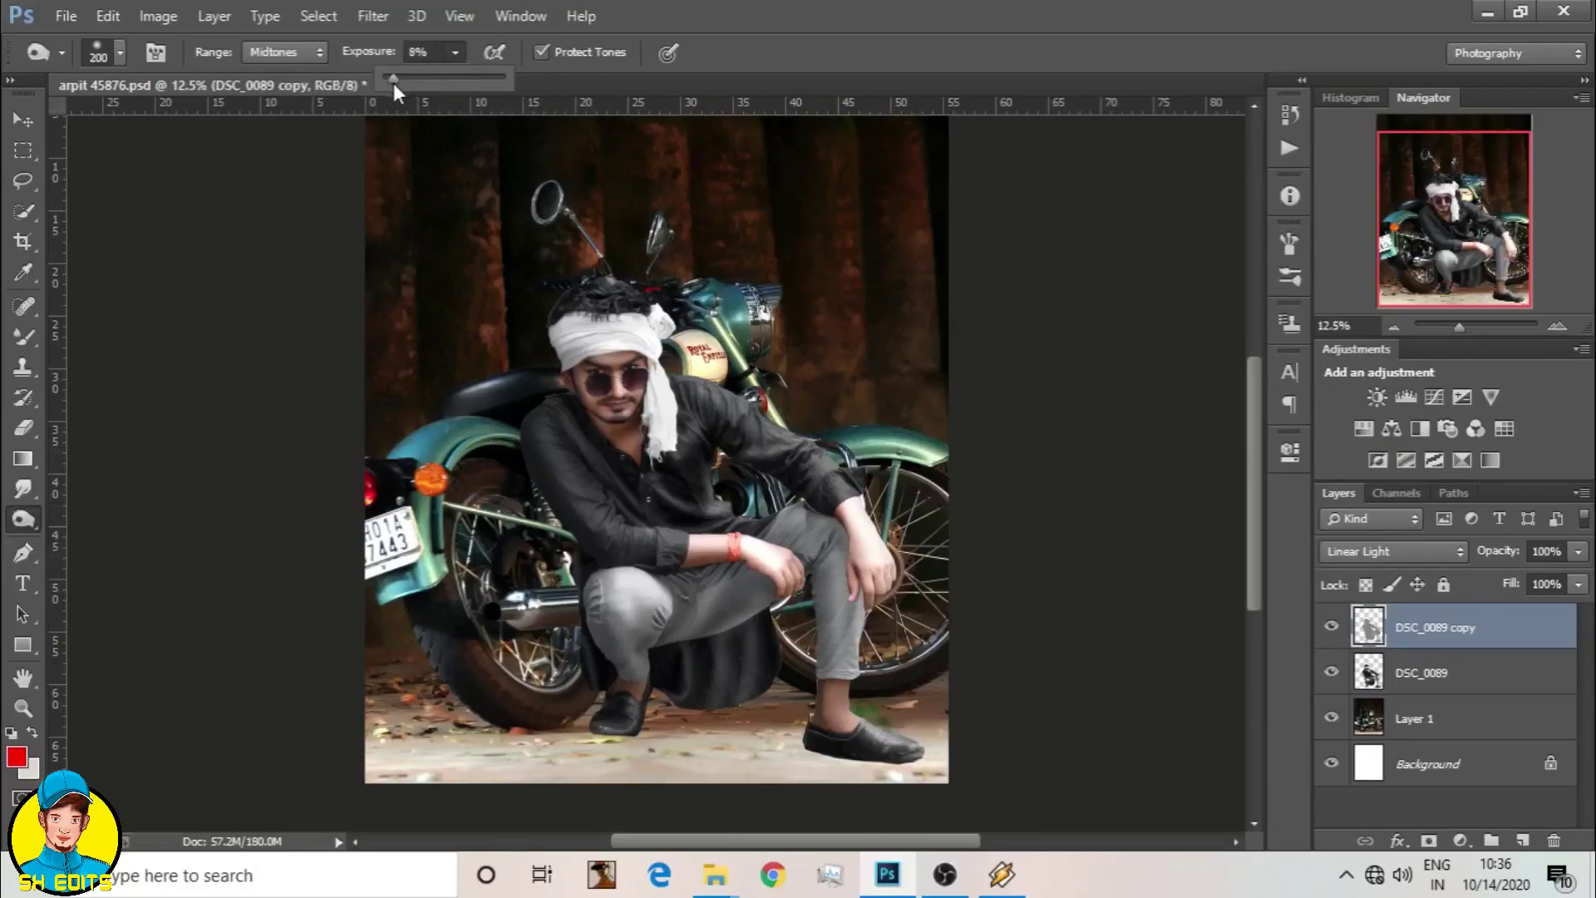
{"action": "key", "text": "bracketright"}
{"action": "key", "text": "bracketright"}
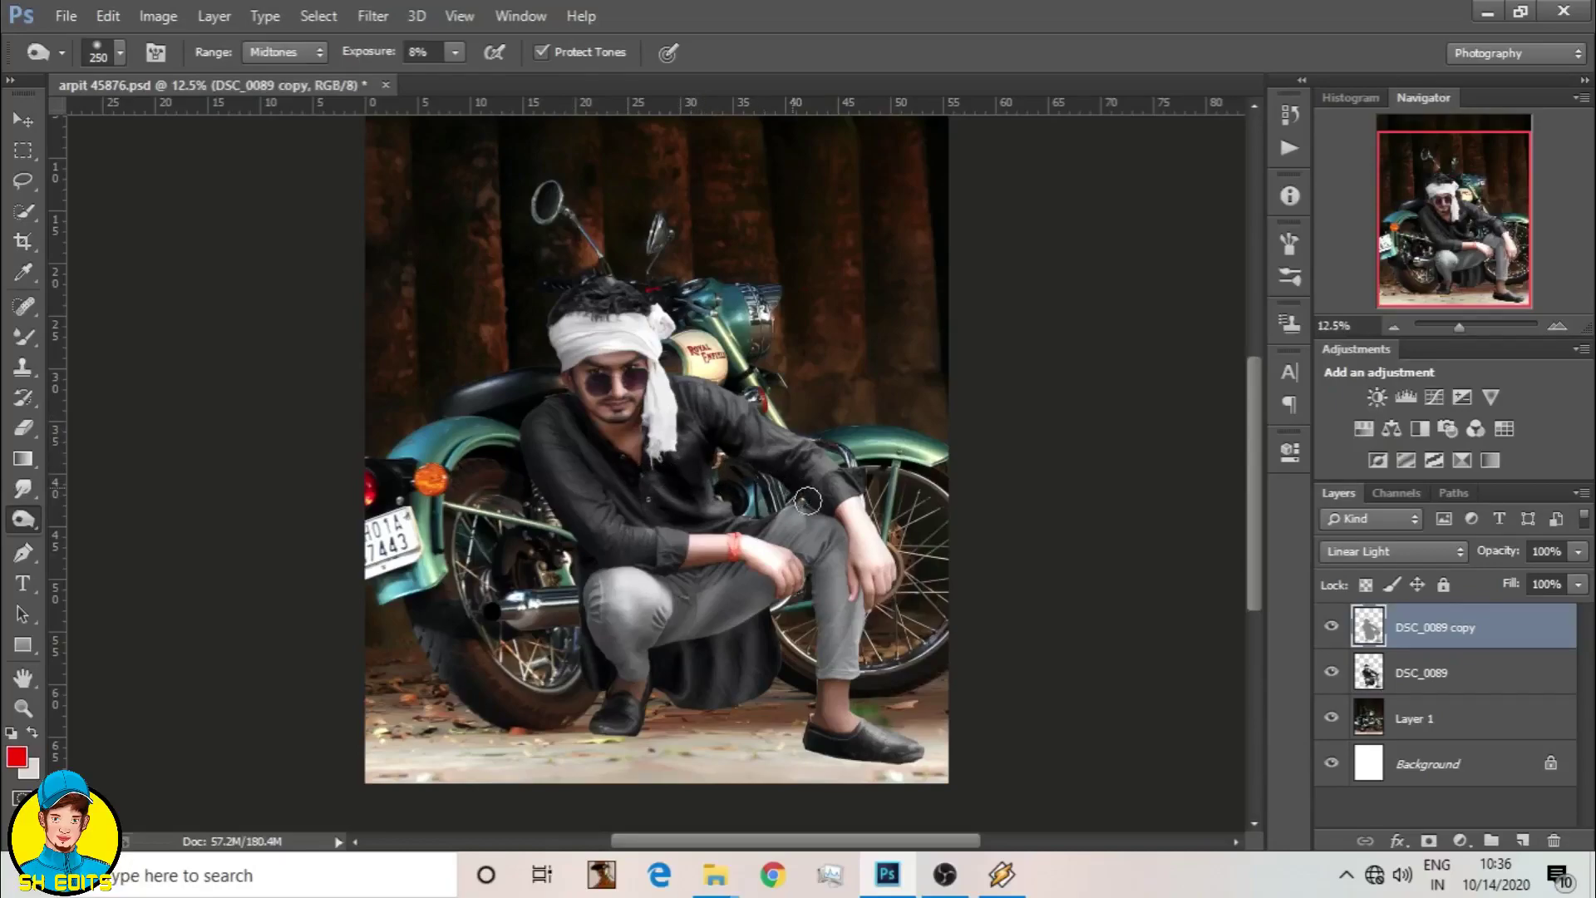
{"action": "scroll", "coordinate": [704, 569], "scroll_direction": "down", "scroll_amount": 1}
{"action": "key", "text": "bracketright"}
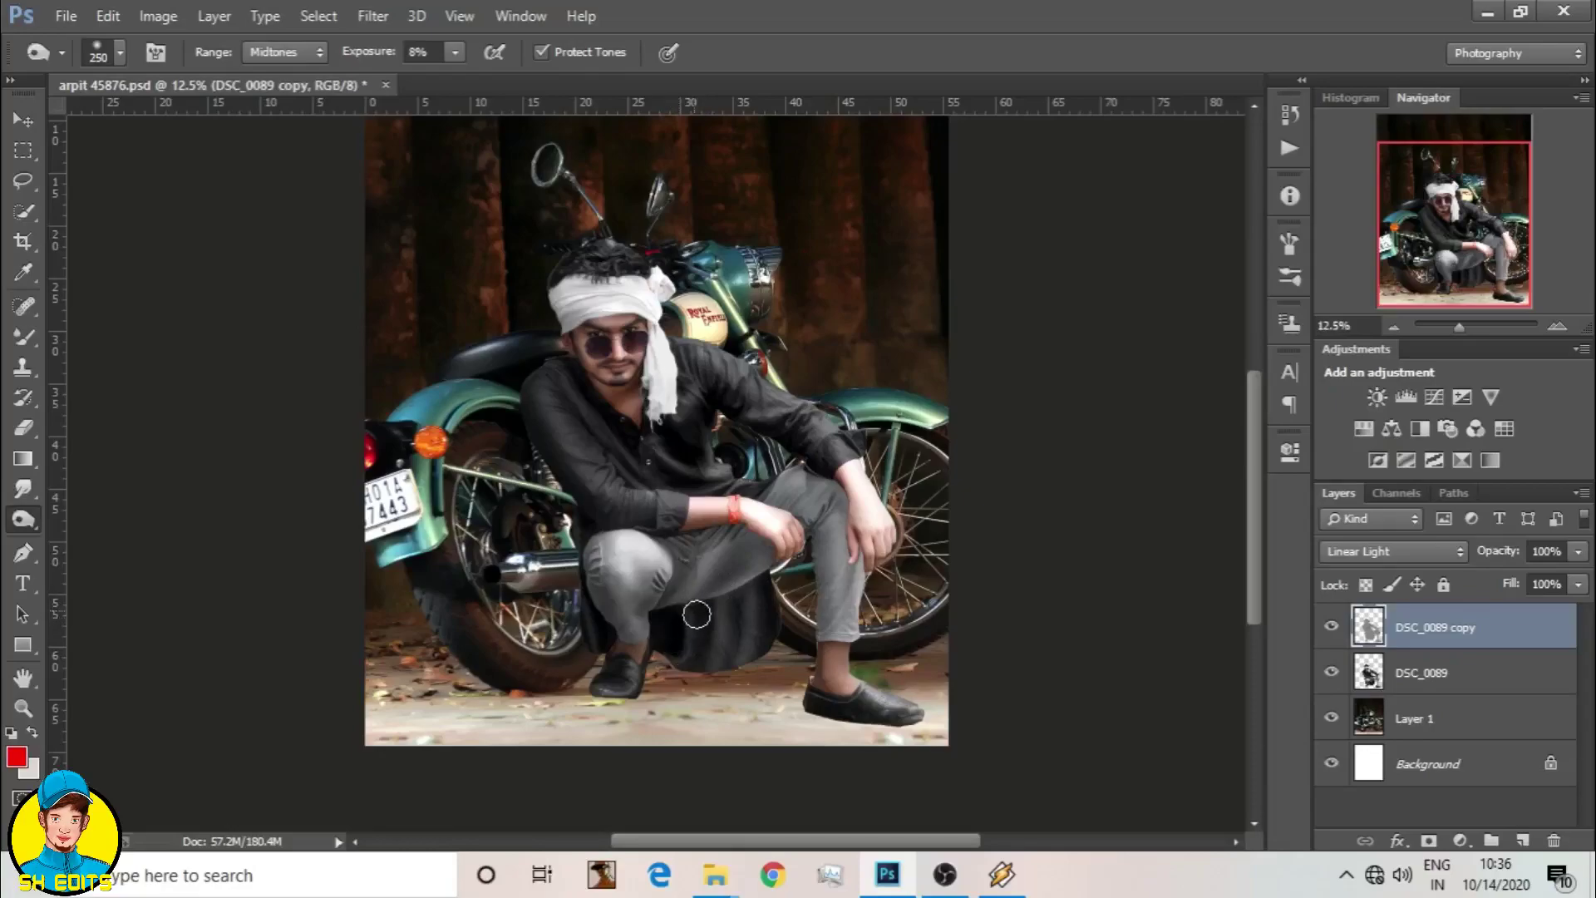
{"action": "scroll", "coordinate": [759, 668], "scroll_direction": "down", "scroll_amount": 1}
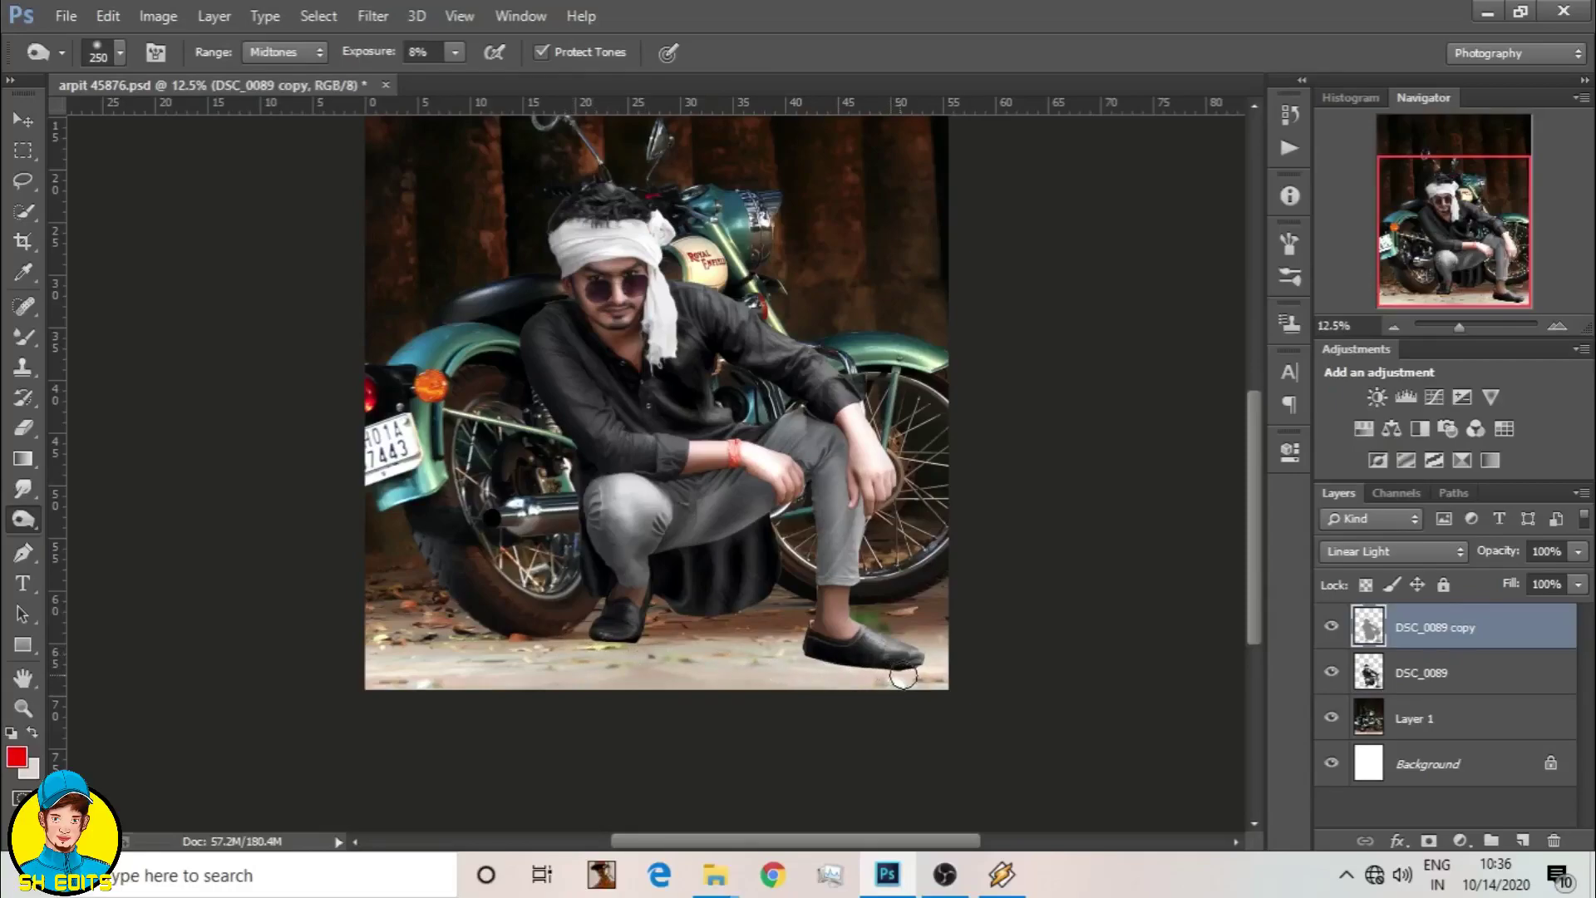
{"action": "scroll", "coordinate": [873, 614], "scroll_direction": "up", "scroll_amount": 1}
{"action": "scroll", "coordinate": [1081, 648], "scroll_direction": "up", "scroll_amount": 2}
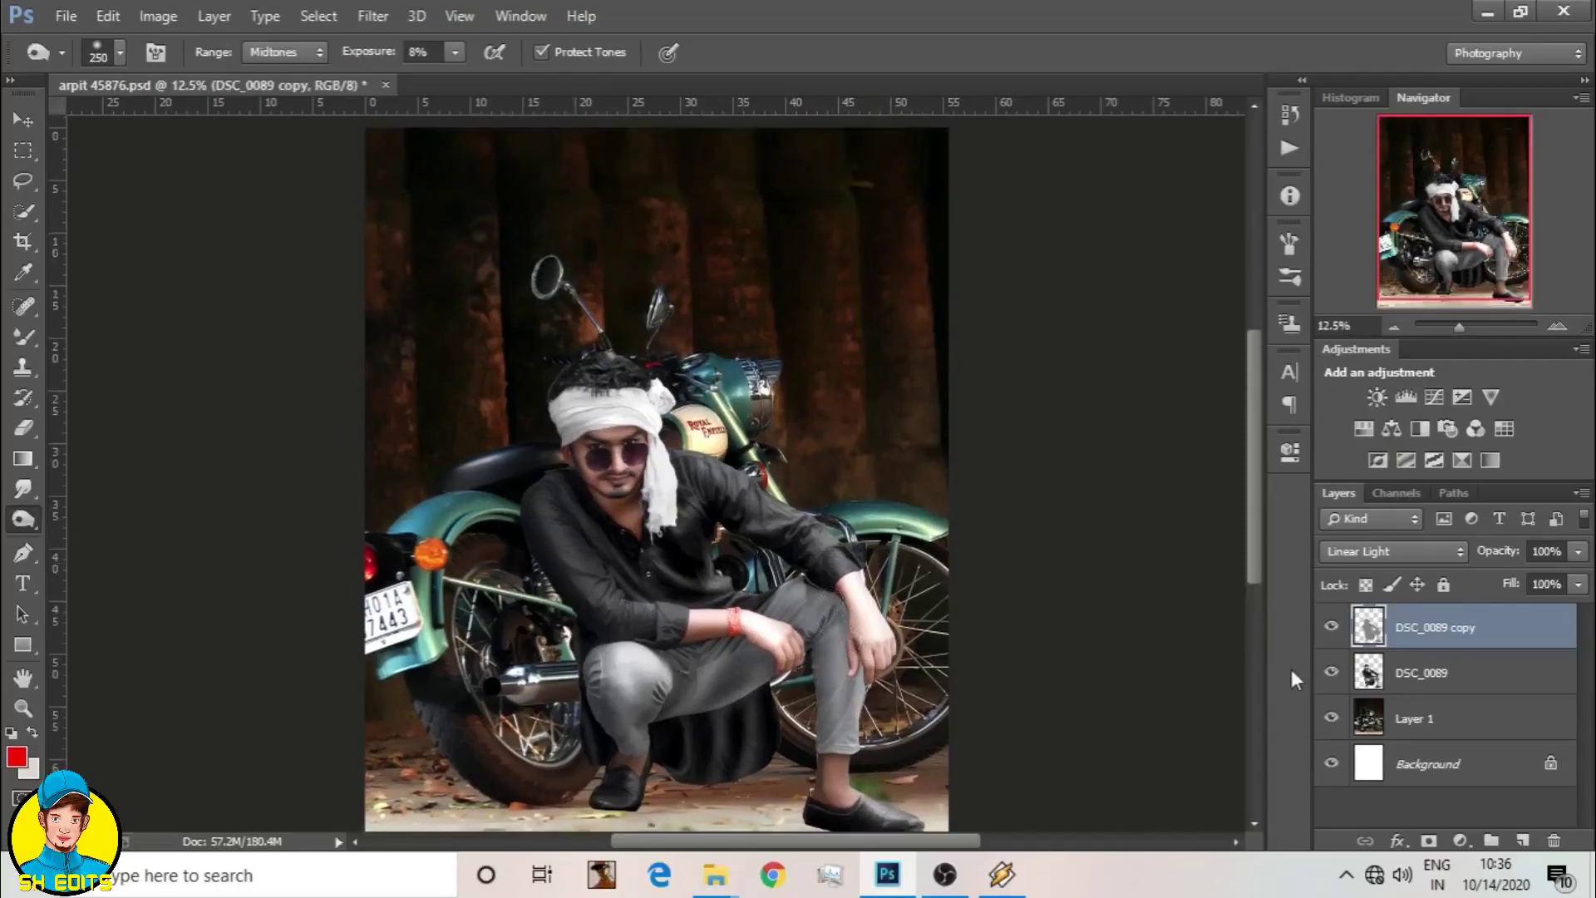
Step: Merge the two DSC_0089 layers into one
{"action": "left_click", "coordinate": [1445, 678], "text": "shift"}
{"action": "right_click", "coordinate": [1445, 679]}
{"action": "left_click", "coordinate": [1069, 667]}
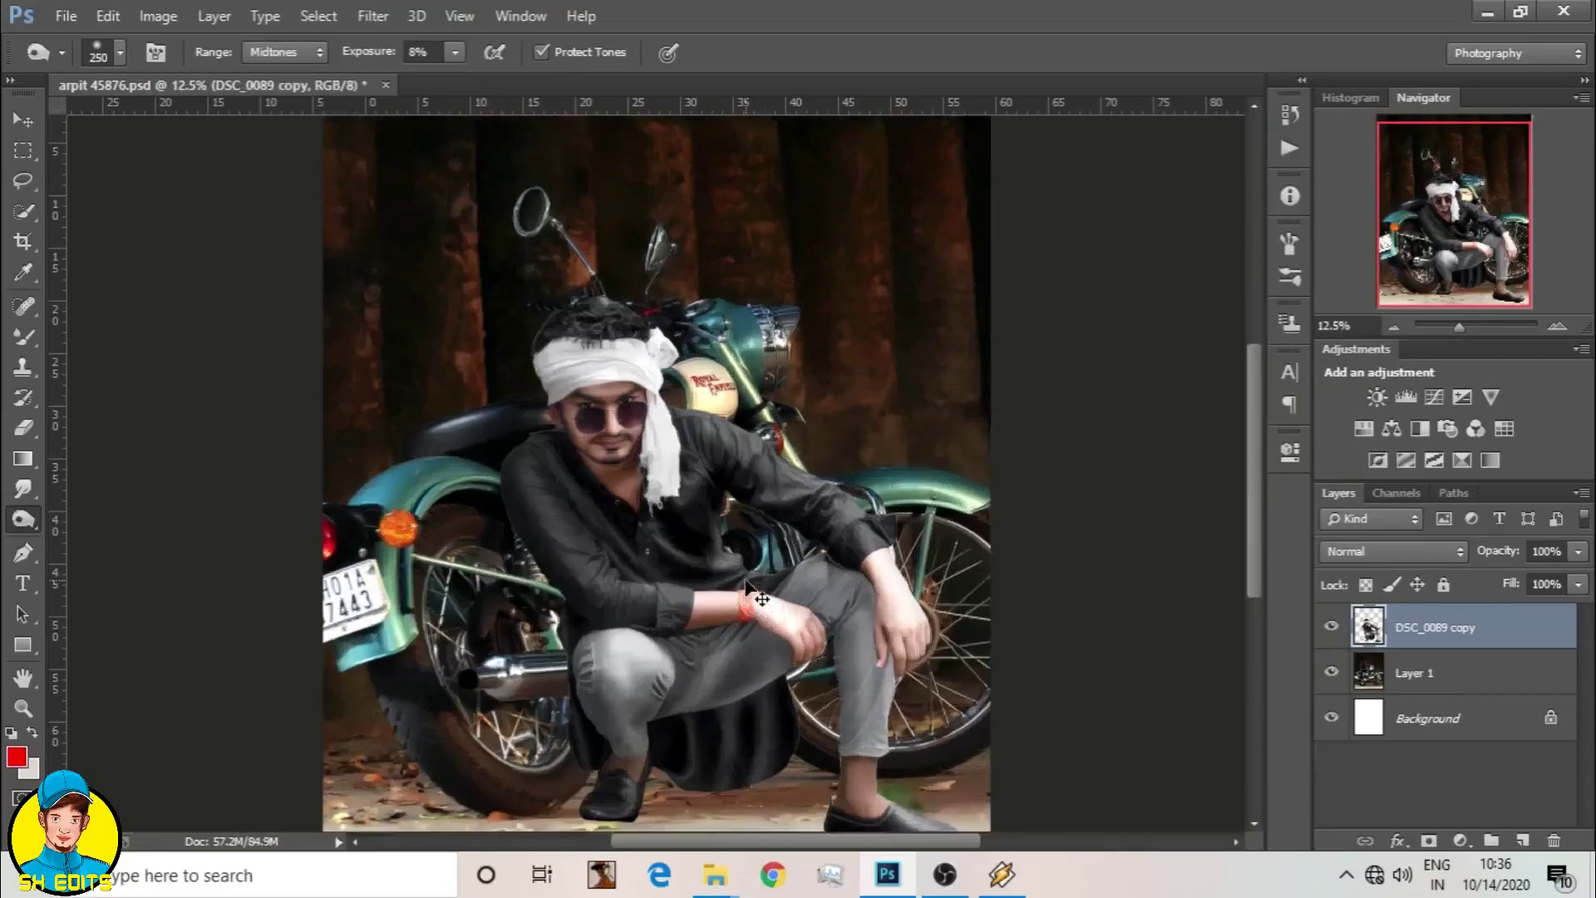
Step: Add a new layer and use a 17 px Brush to paint white eye highlights
{"action": "scroll", "coordinate": [732, 574], "scroll_direction": "up", "scroll_amount": 3}
{"action": "scroll", "coordinate": [723, 566], "scroll_direction": "up", "scroll_amount": 1}
{"action": "scroll", "coordinate": [724, 565], "scroll_direction": "up", "scroll_amount": 1}
{"action": "scroll", "coordinate": [723, 565], "scroll_direction": "up", "scroll_amount": 1}
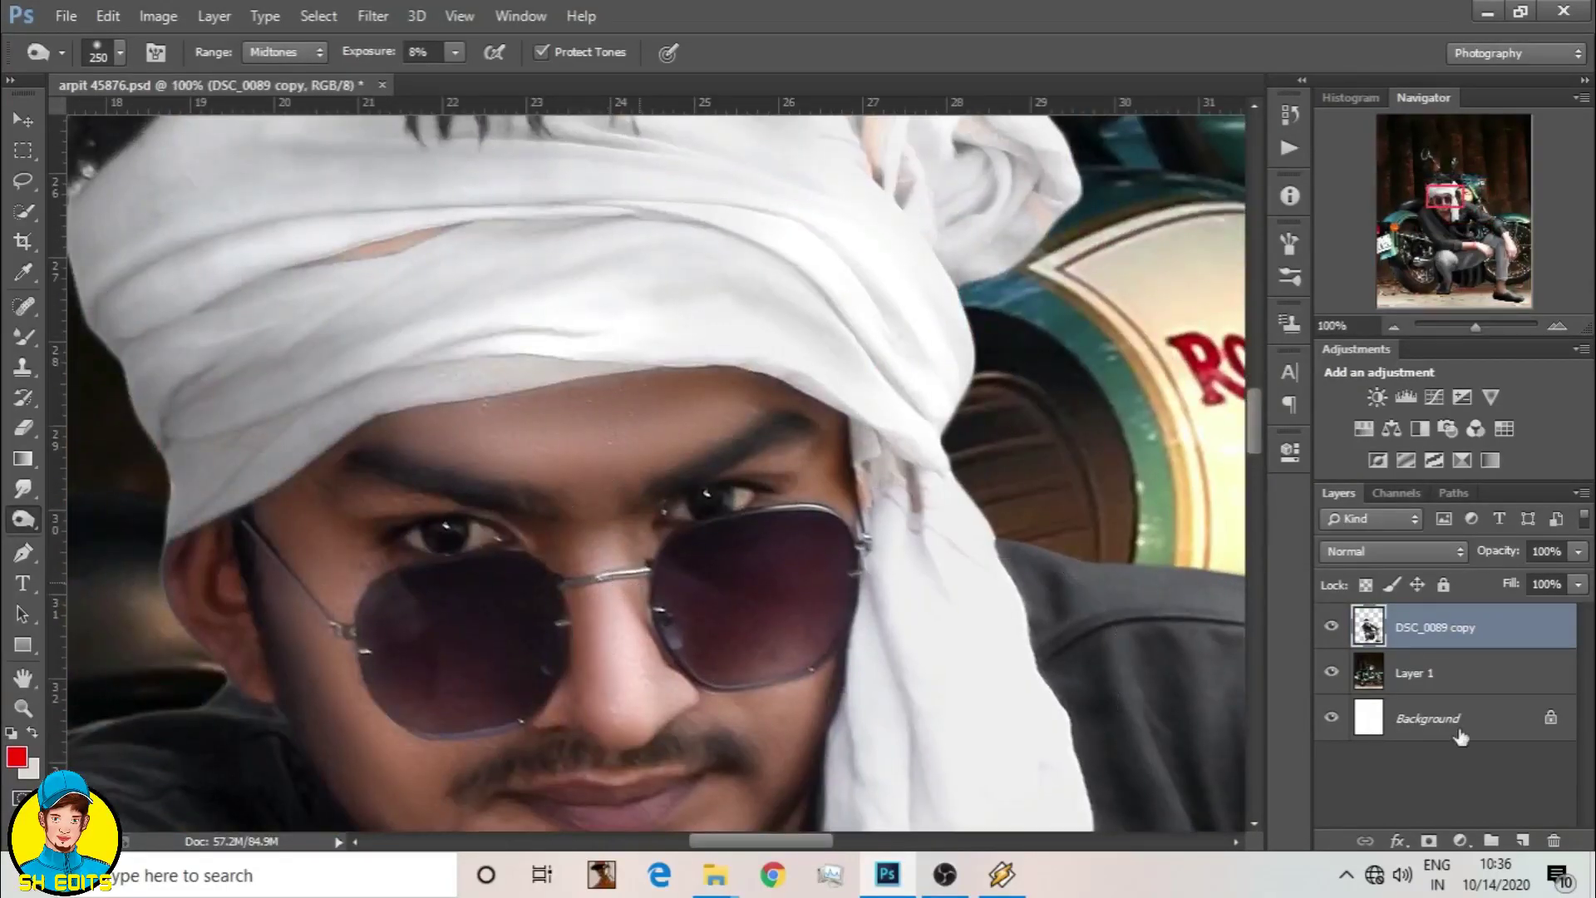
{"action": "left_click", "coordinate": [1524, 841]}
{"action": "right_click", "coordinate": [24, 336]}
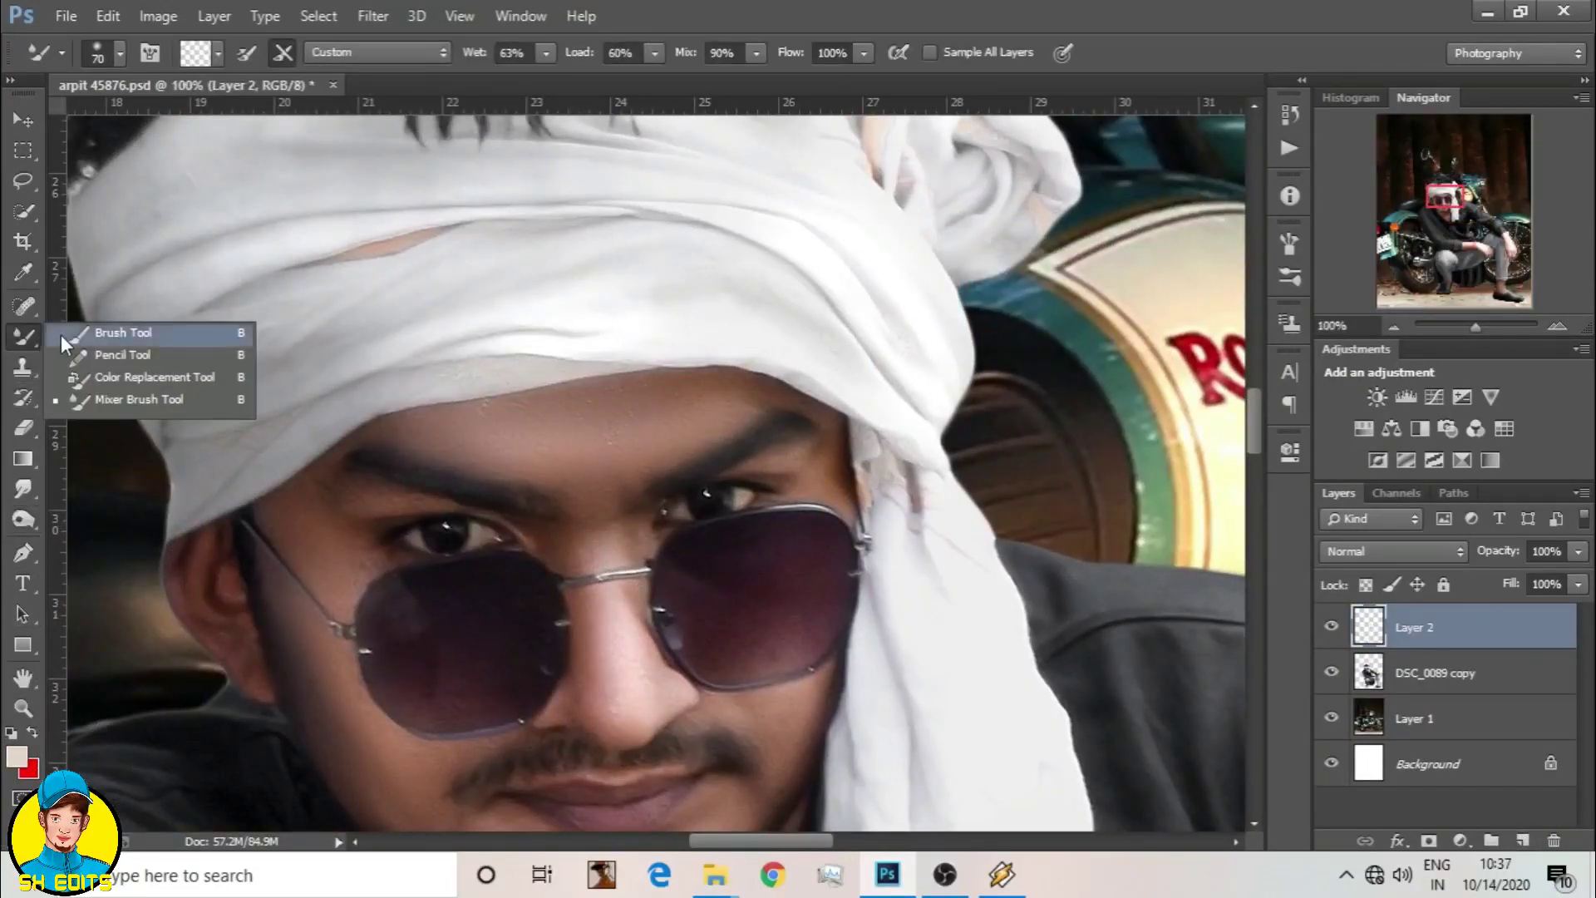
{"action": "left_click", "coordinate": [142, 332]}
{"action": "right_click", "coordinate": [685, 521]}
{"action": "left_click", "coordinate": [1150, 634]}
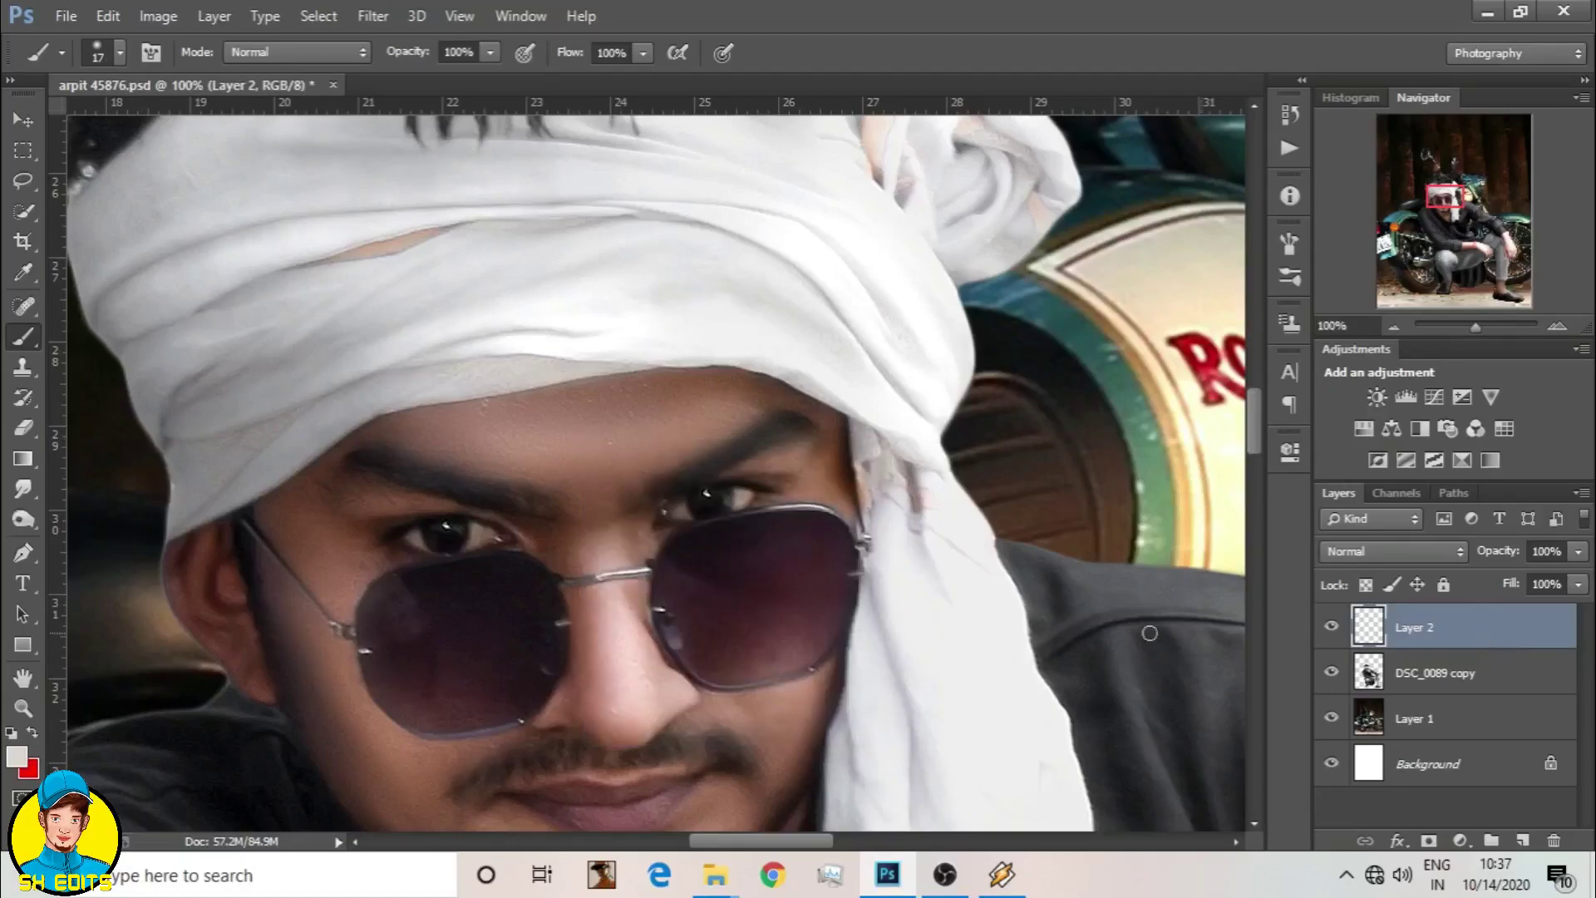
{"action": "key", "text": "ctrl+plus"}
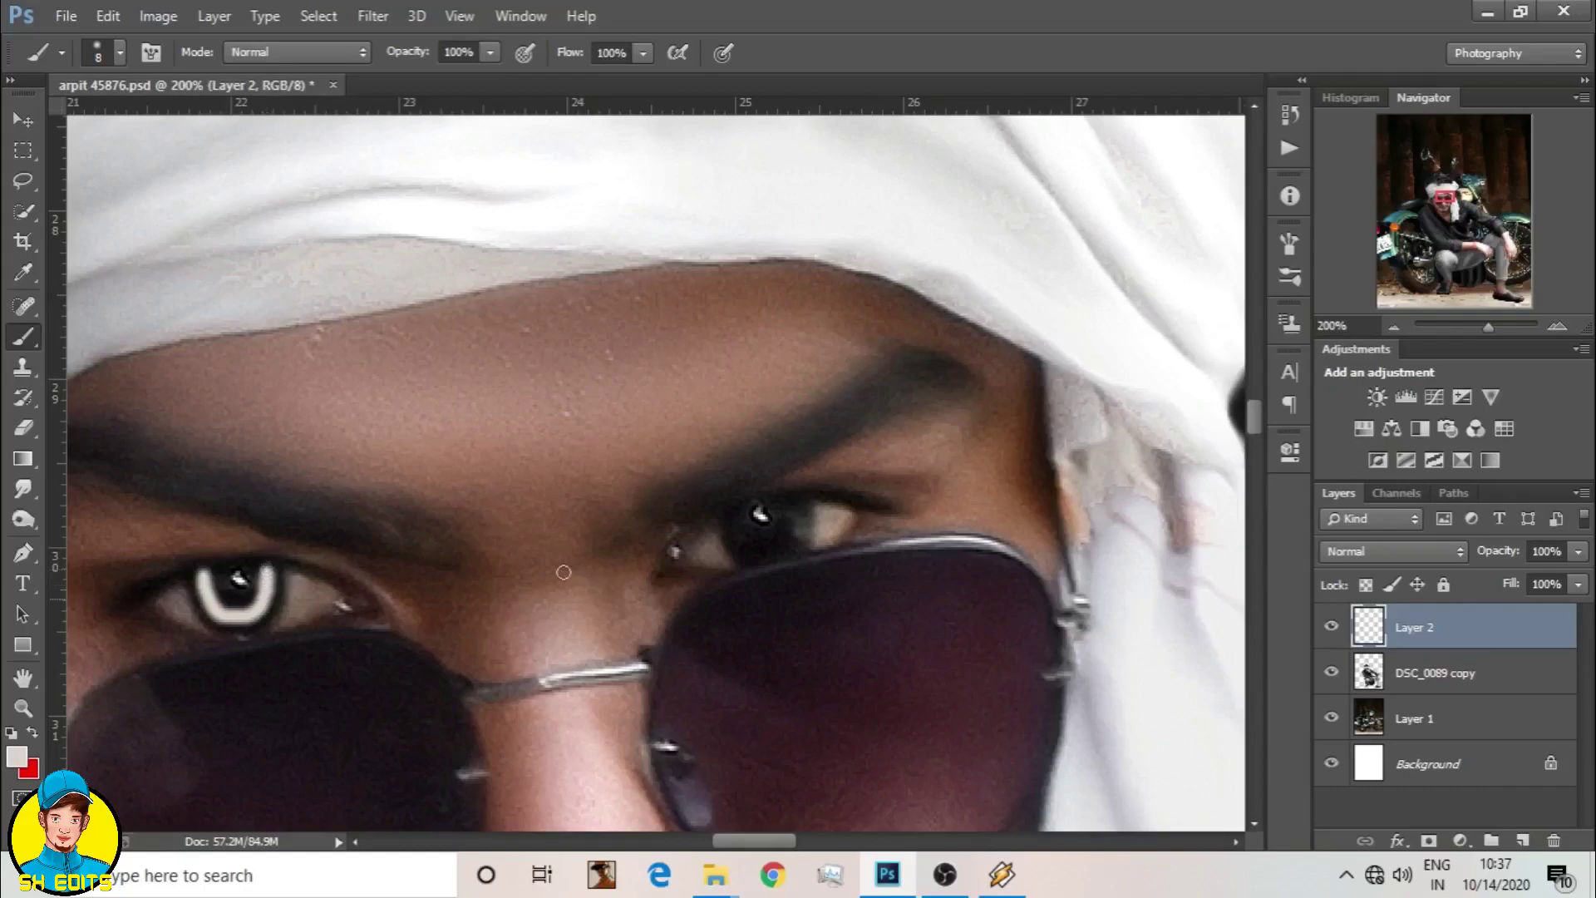
Step: Erase excess highlight with a smaller eraser and zoom out to view the face
{"action": "left_click", "coordinate": [23, 428]}
{"action": "key", "text": "bracketleft"}
{"action": "key", "text": "bracketleft"}
{"action": "key", "text": "bracketleft"}
{"action": "key", "text": "bracketleft"}
{"action": "key", "text": "bracketleft"}
{"action": "key", "text": "bracketleft"}
{"action": "key", "text": "bracketleft"}
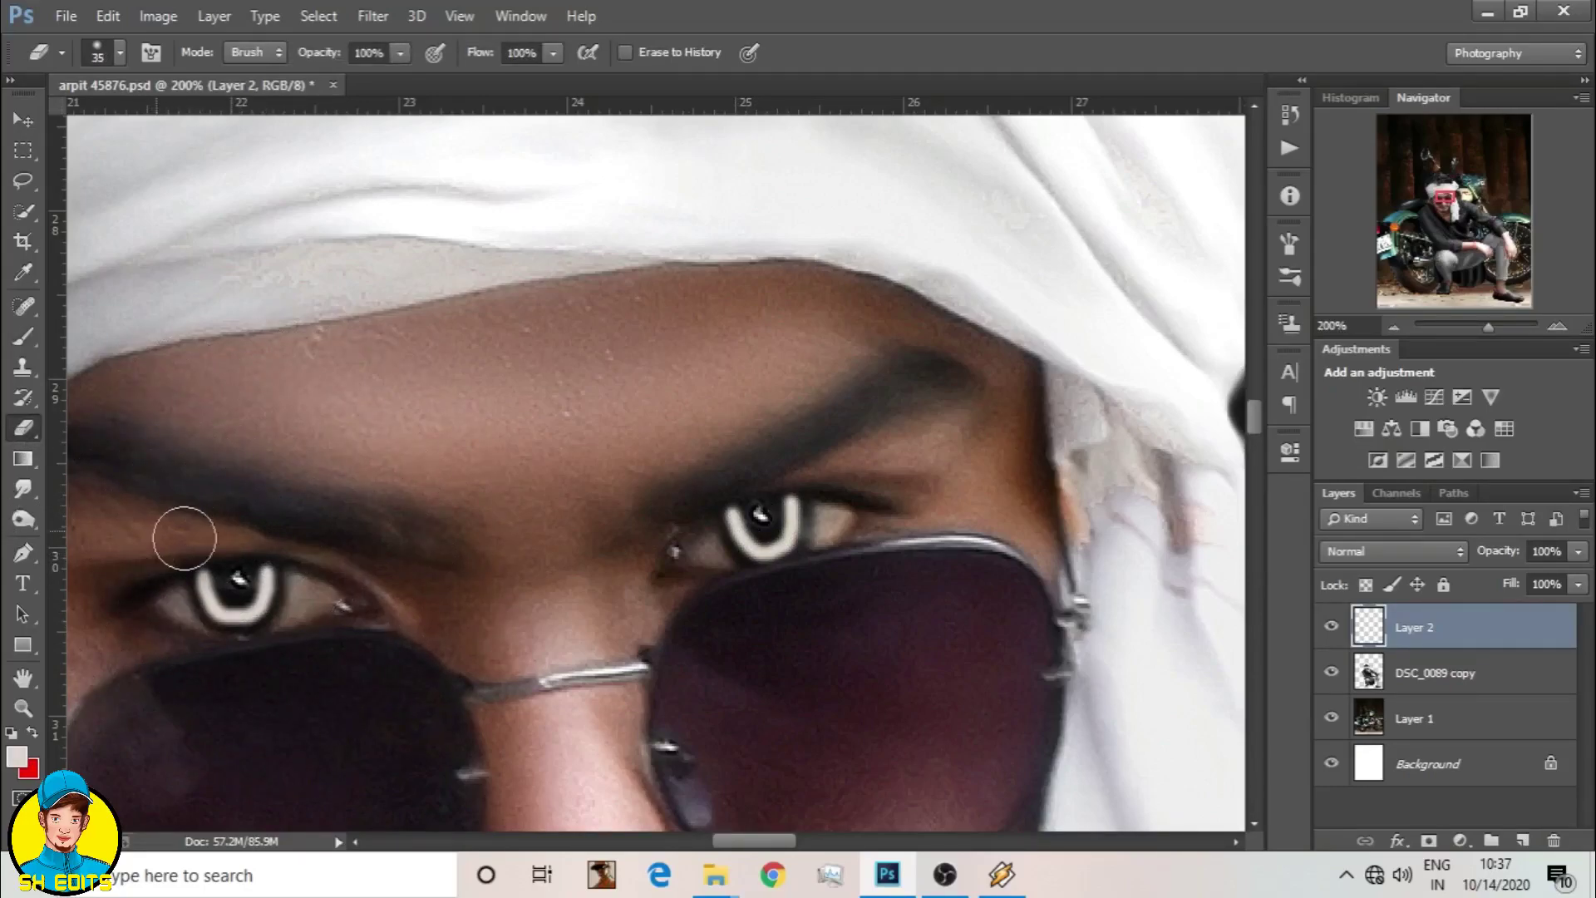
{"action": "key", "text": "ctrl+minus"}
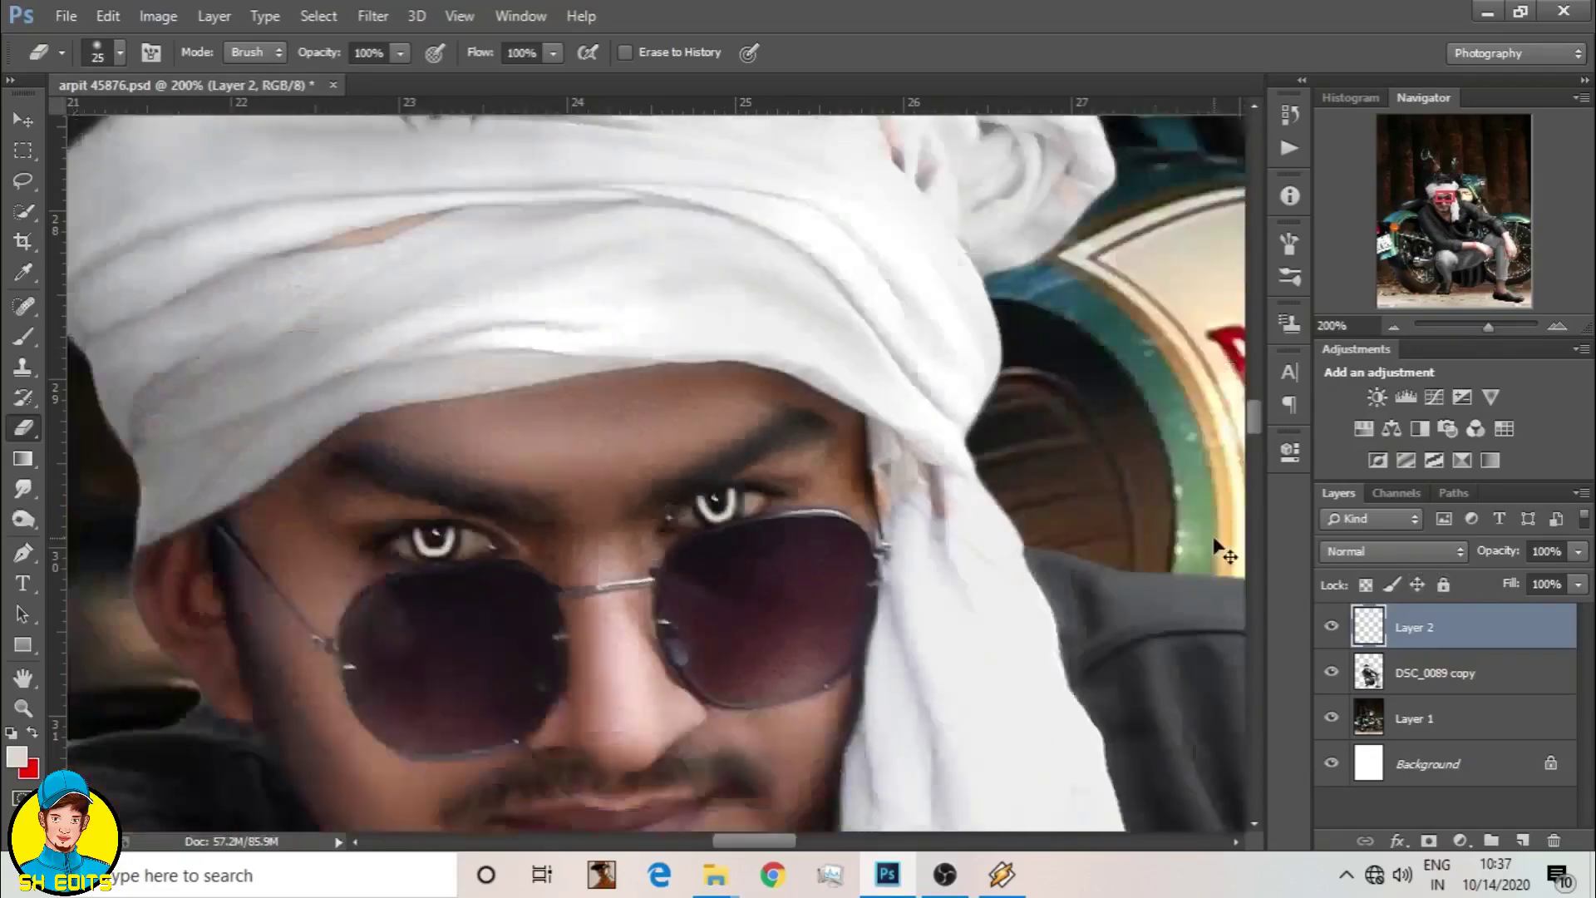
{"action": "key", "text": "ctrl+minus"}
Step: Blend Layer 2 as Color Dodge and lower its Fill to 87%
{"action": "left_click", "coordinate": [1393, 551]}
{"action": "left_click", "coordinate": [1363, 315]}
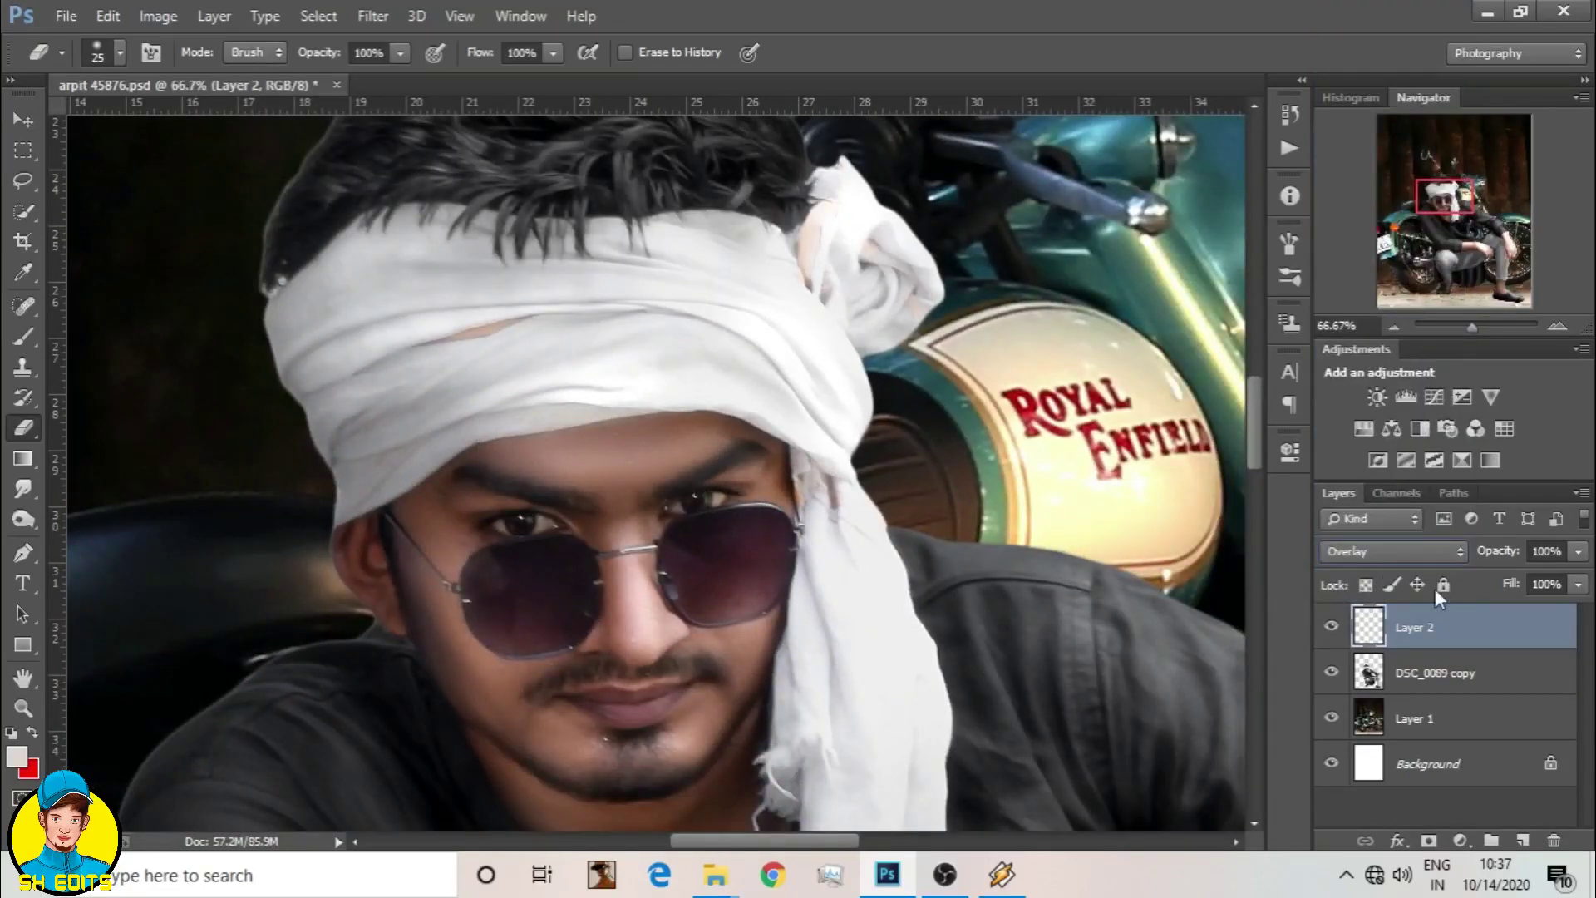
{"action": "left_click", "coordinate": [1393, 551]}
{"action": "left_click", "coordinate": [1363, 236]}
{"action": "left_click", "coordinate": [1578, 585]}
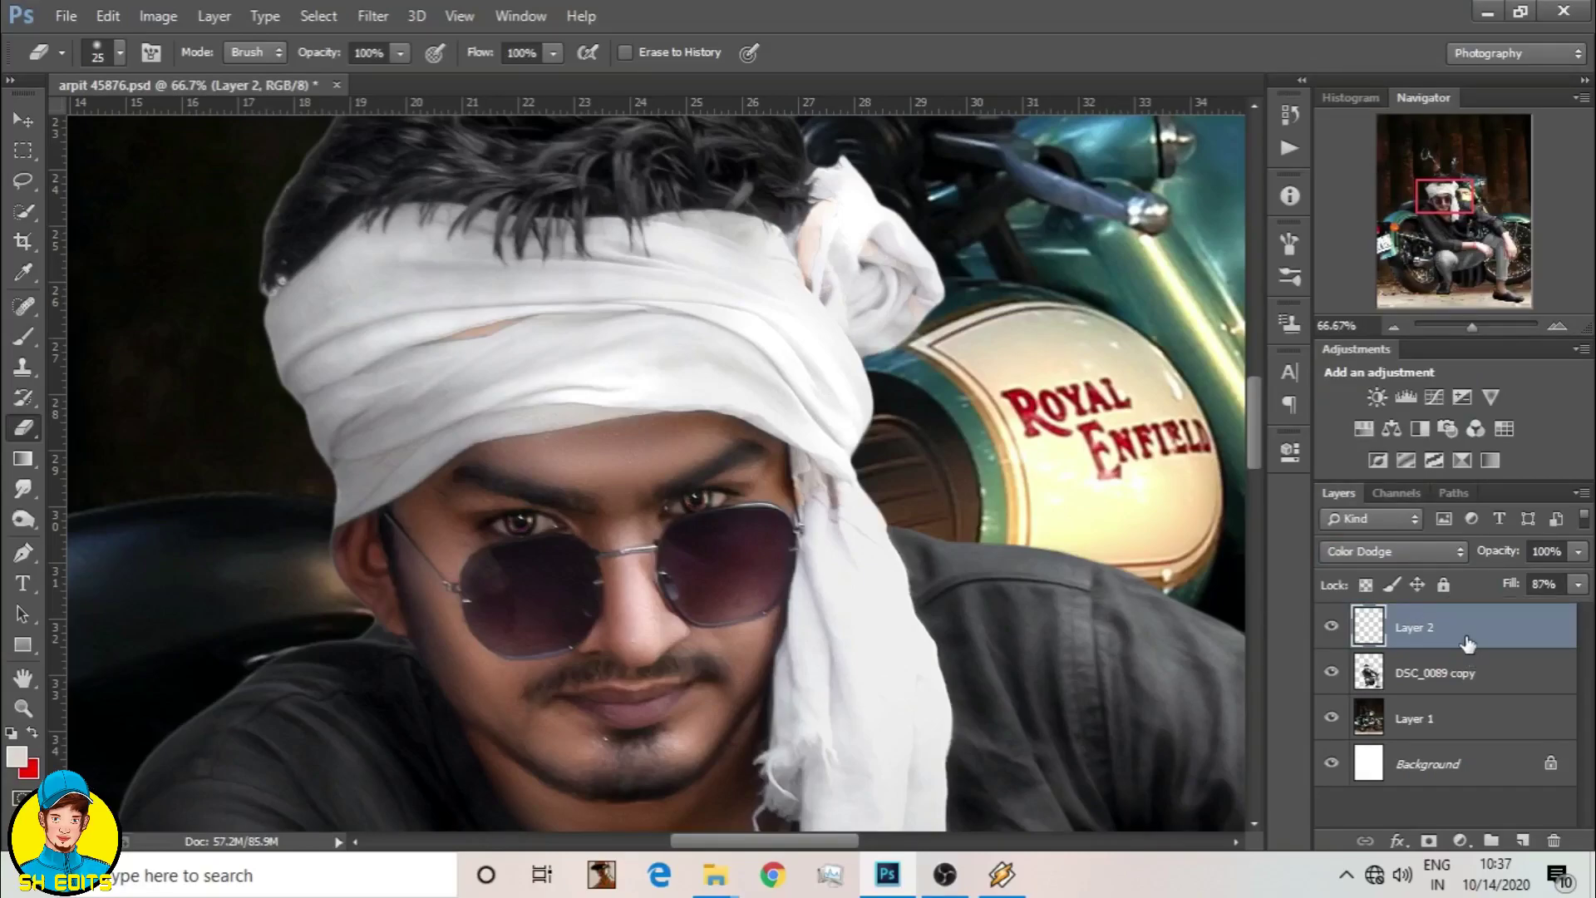
Step: Merge Layer 2 with the DSC_0089 copy layer
{"action": "left_click", "coordinate": [1451, 673], "text": "shift"}
{"action": "right_click", "coordinate": [1451, 673]}
{"action": "left_click", "coordinate": [1128, 681]}
Step: Roughen the hair outline by erasing along it with a 114 px scattered brush
{"action": "scroll", "coordinate": [855, 648], "scroll_direction": "down", "scroll_amount": 3}
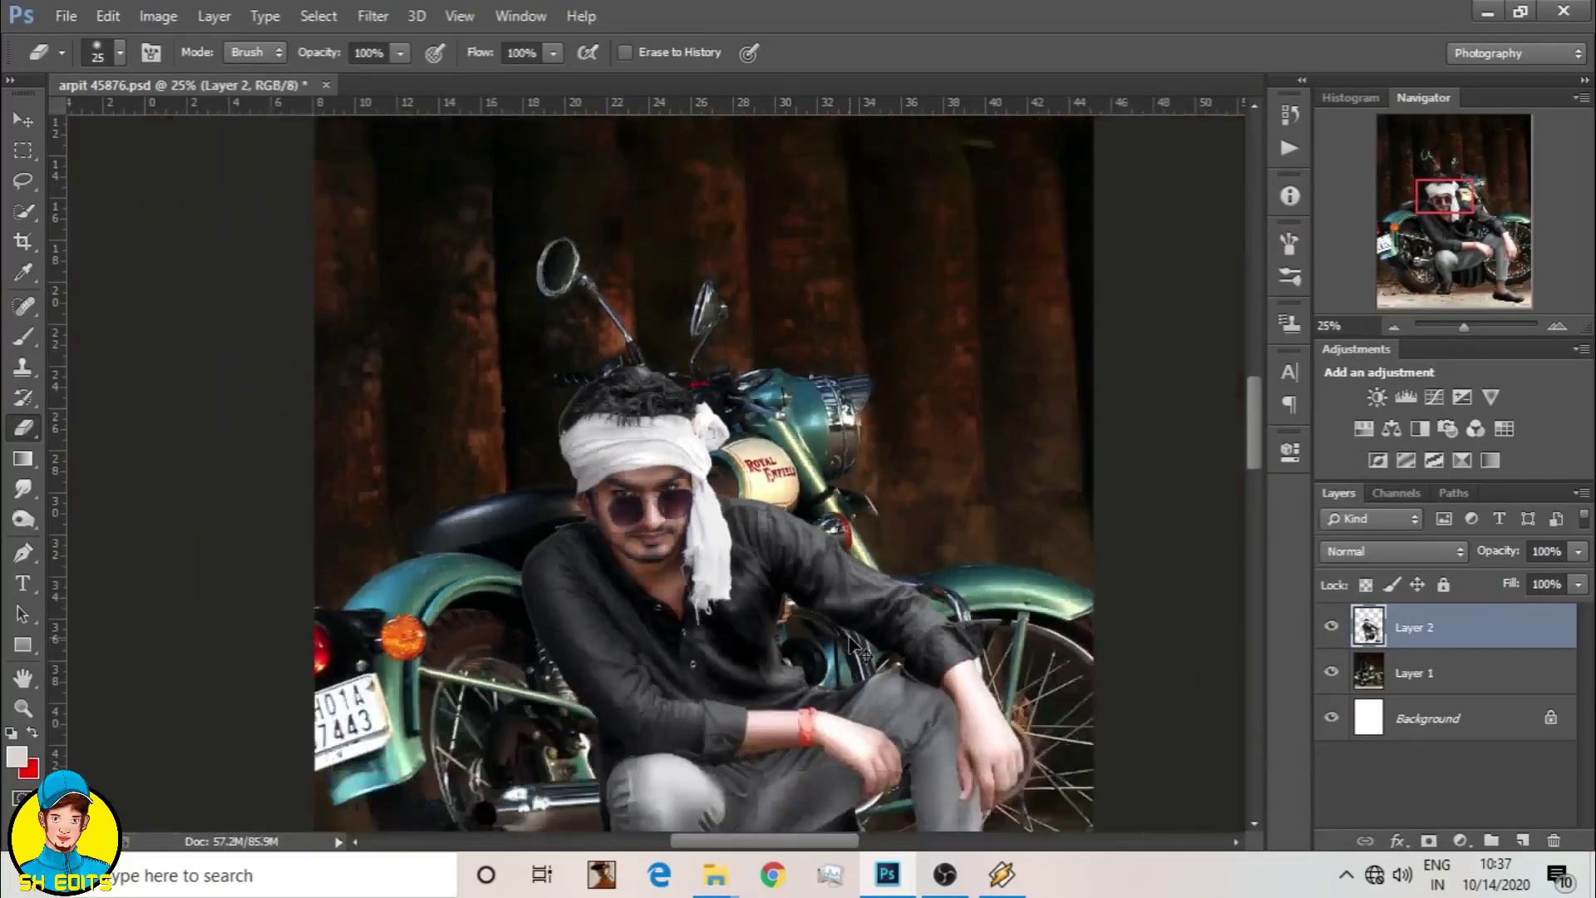
{"action": "scroll", "coordinate": [499, 499], "scroll_direction": "up", "scroll_amount": 1}
{"action": "scroll", "coordinate": [209, 592], "scroll_direction": "up", "scroll_amount": 1}
{"action": "scroll", "coordinate": [210, 592], "scroll_direction": "up", "scroll_amount": 1}
{"action": "right_click", "coordinate": [773, 403]}
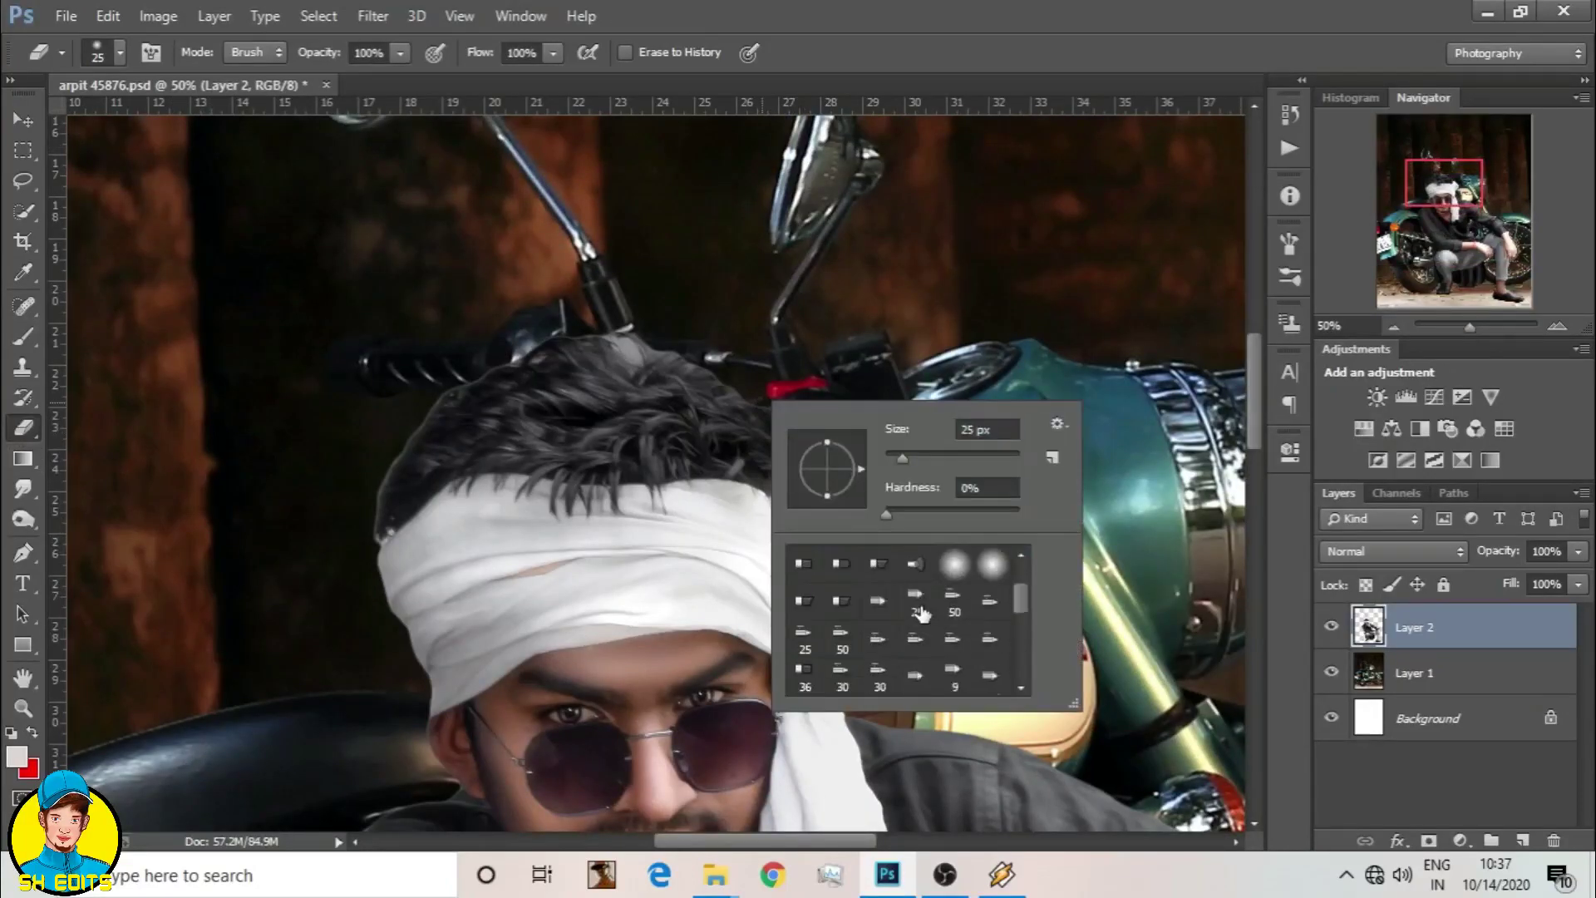
{"action": "left_click", "coordinate": [992, 615]}
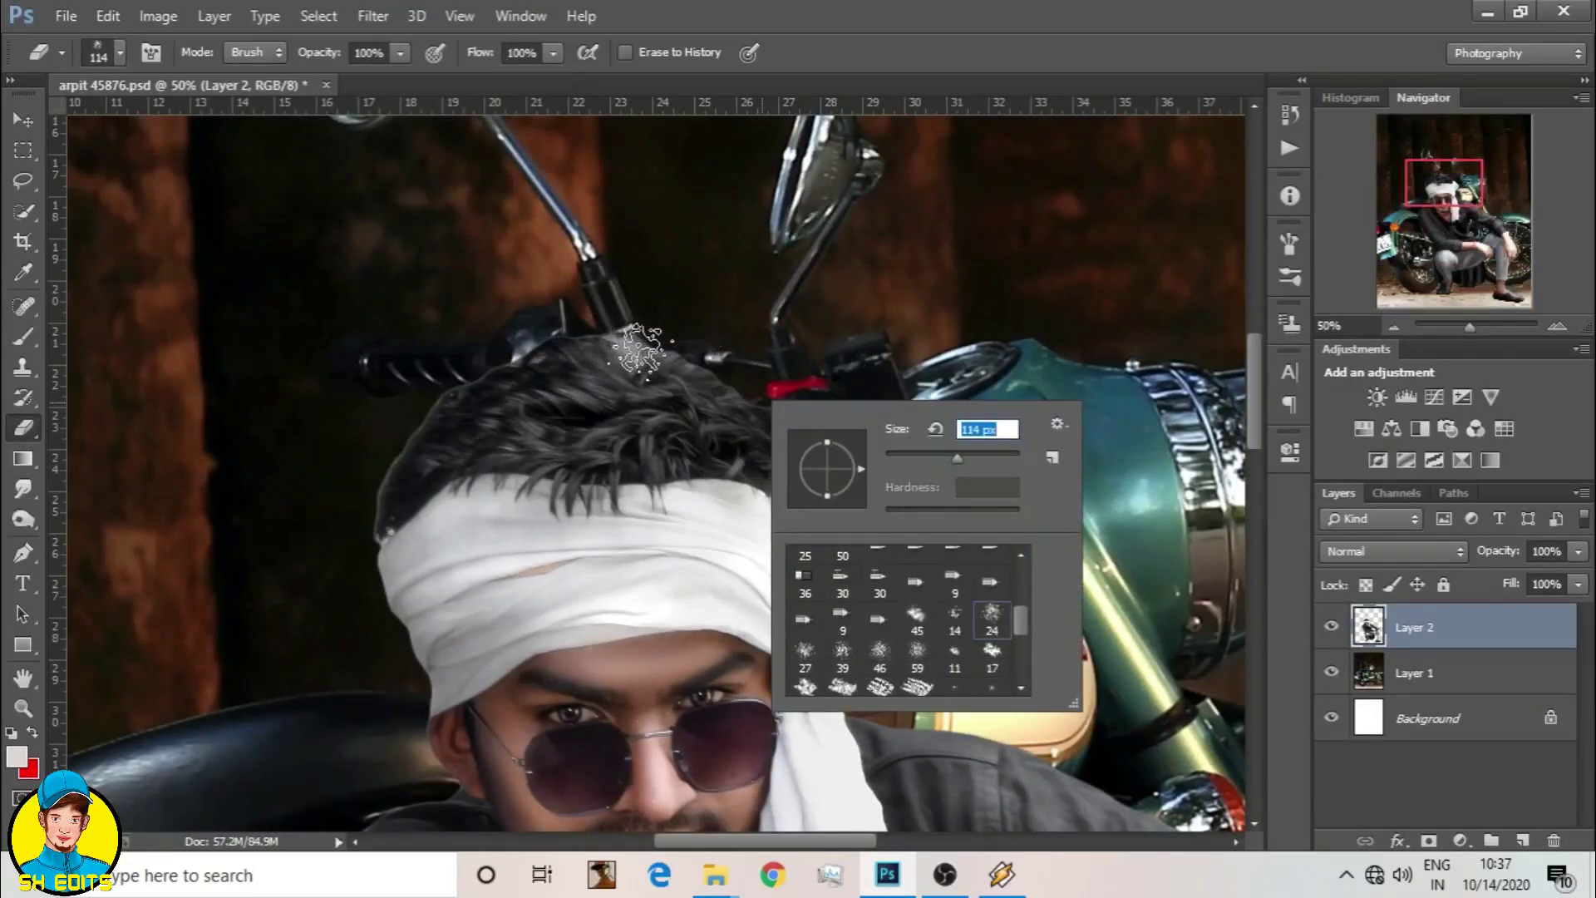
{"action": "left_click", "coordinate": [632, 341]}
{"action": "mouse_move", "coordinate": [757, 390]}
{"action": "left_mouse_down"}
{"action": "mouse_move", "coordinate": [713, 357]}
{"action": "mouse_move", "coordinate": [446, 346]}
{"action": "mouse_move", "coordinate": [374, 474]}
{"action": "mouse_move", "coordinate": [369, 522]}
{"action": "left_mouse_up"}
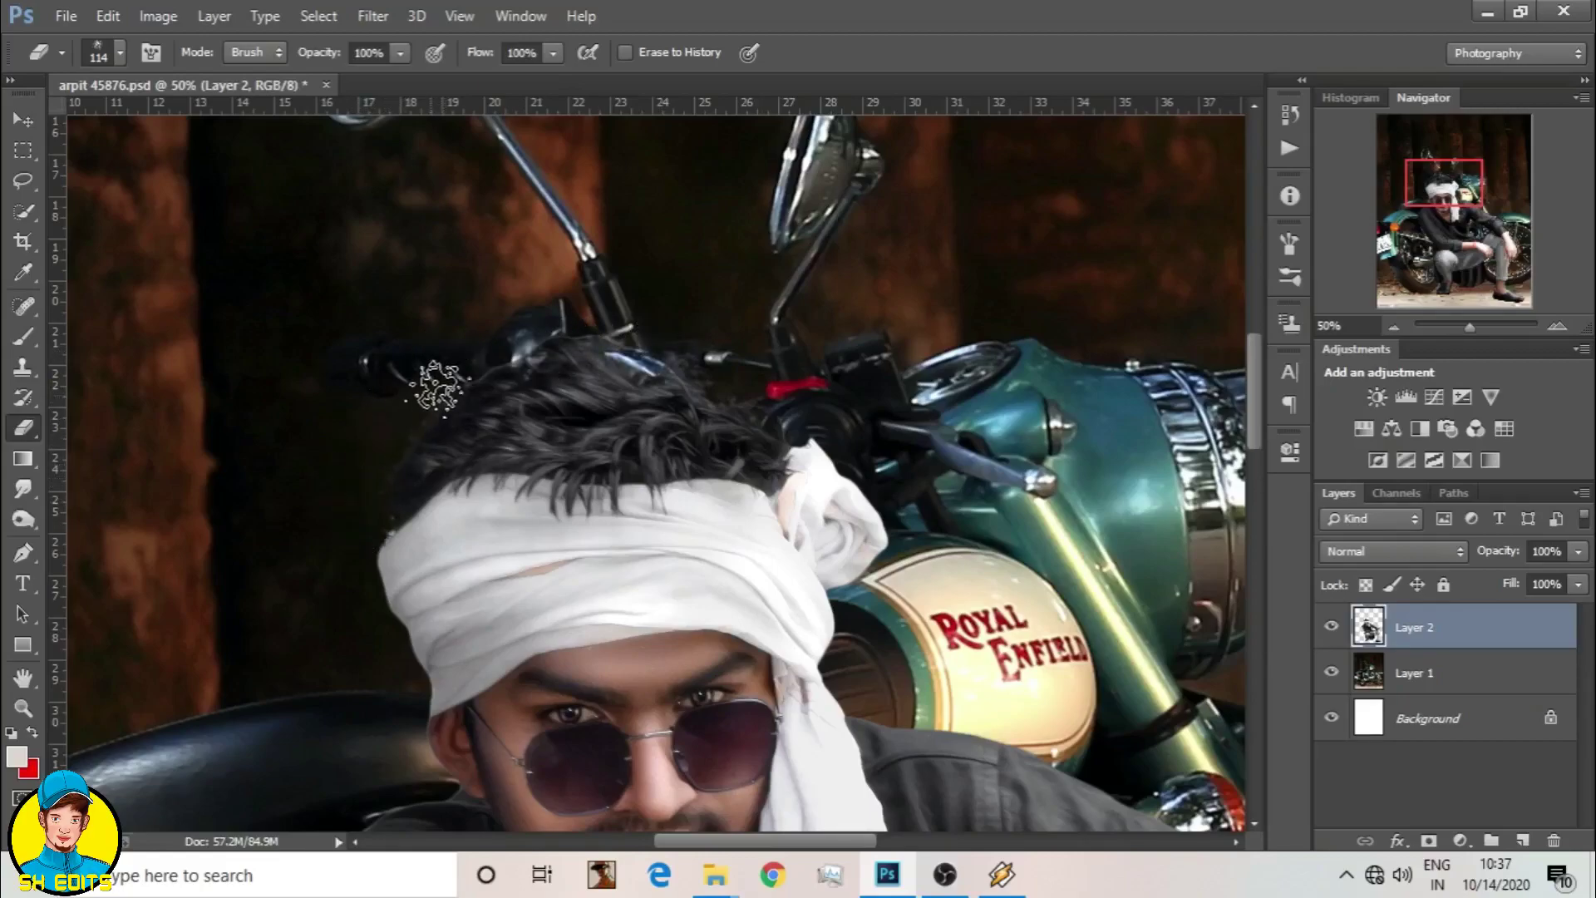
{"action": "key", "text": "o"}
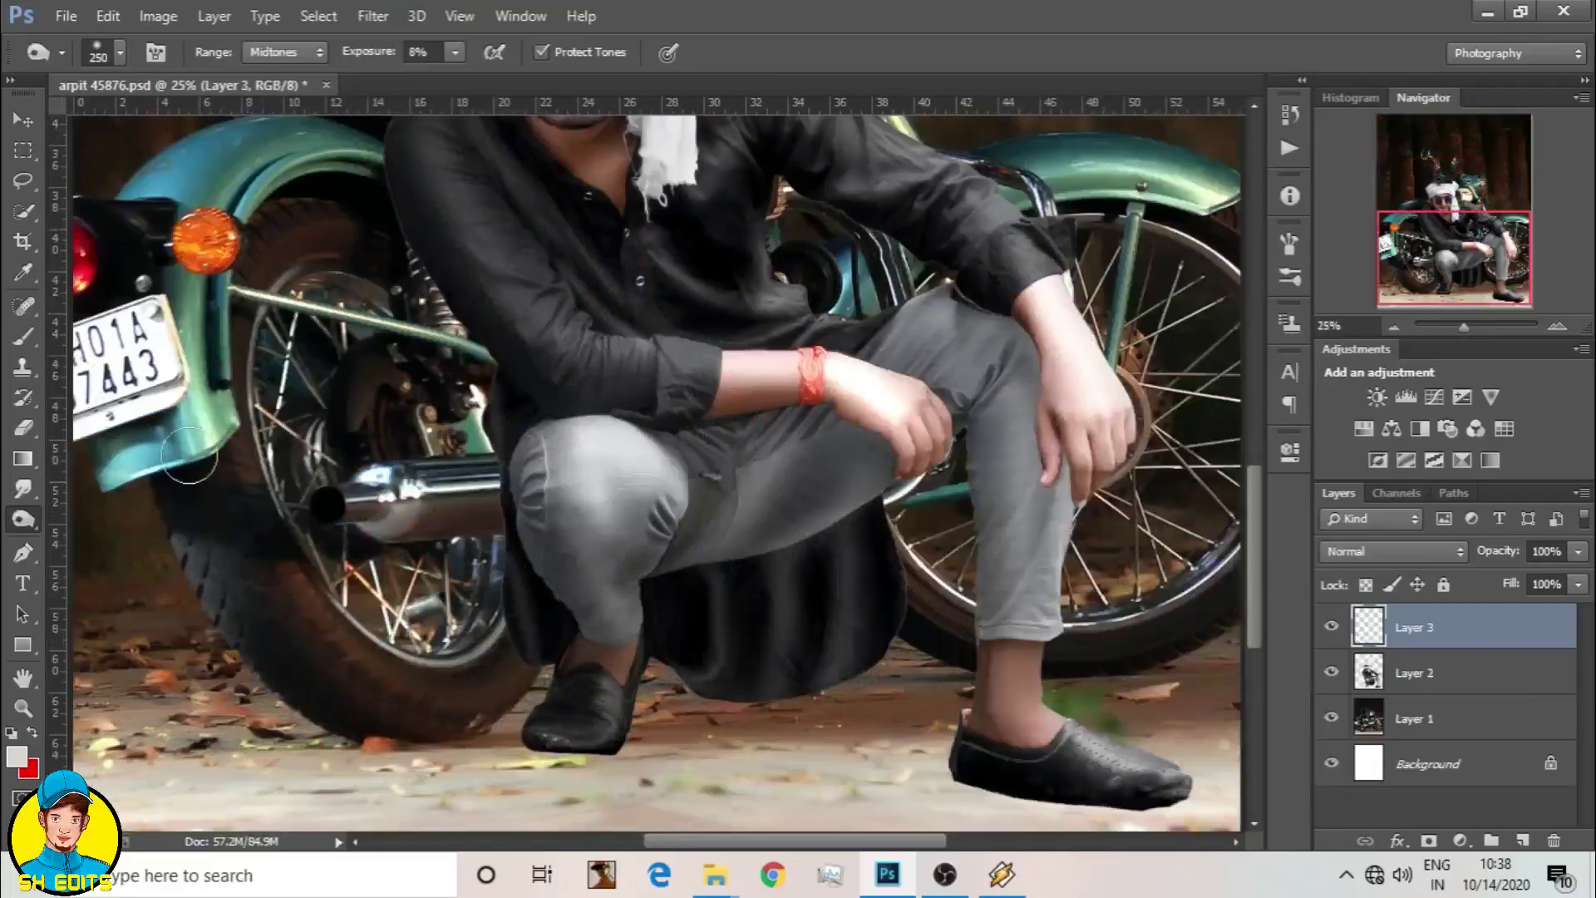
Step: Paint a soft black (000000) shadow under the left shoe with a 500 px brush
{"action": "key", "text": "b"}
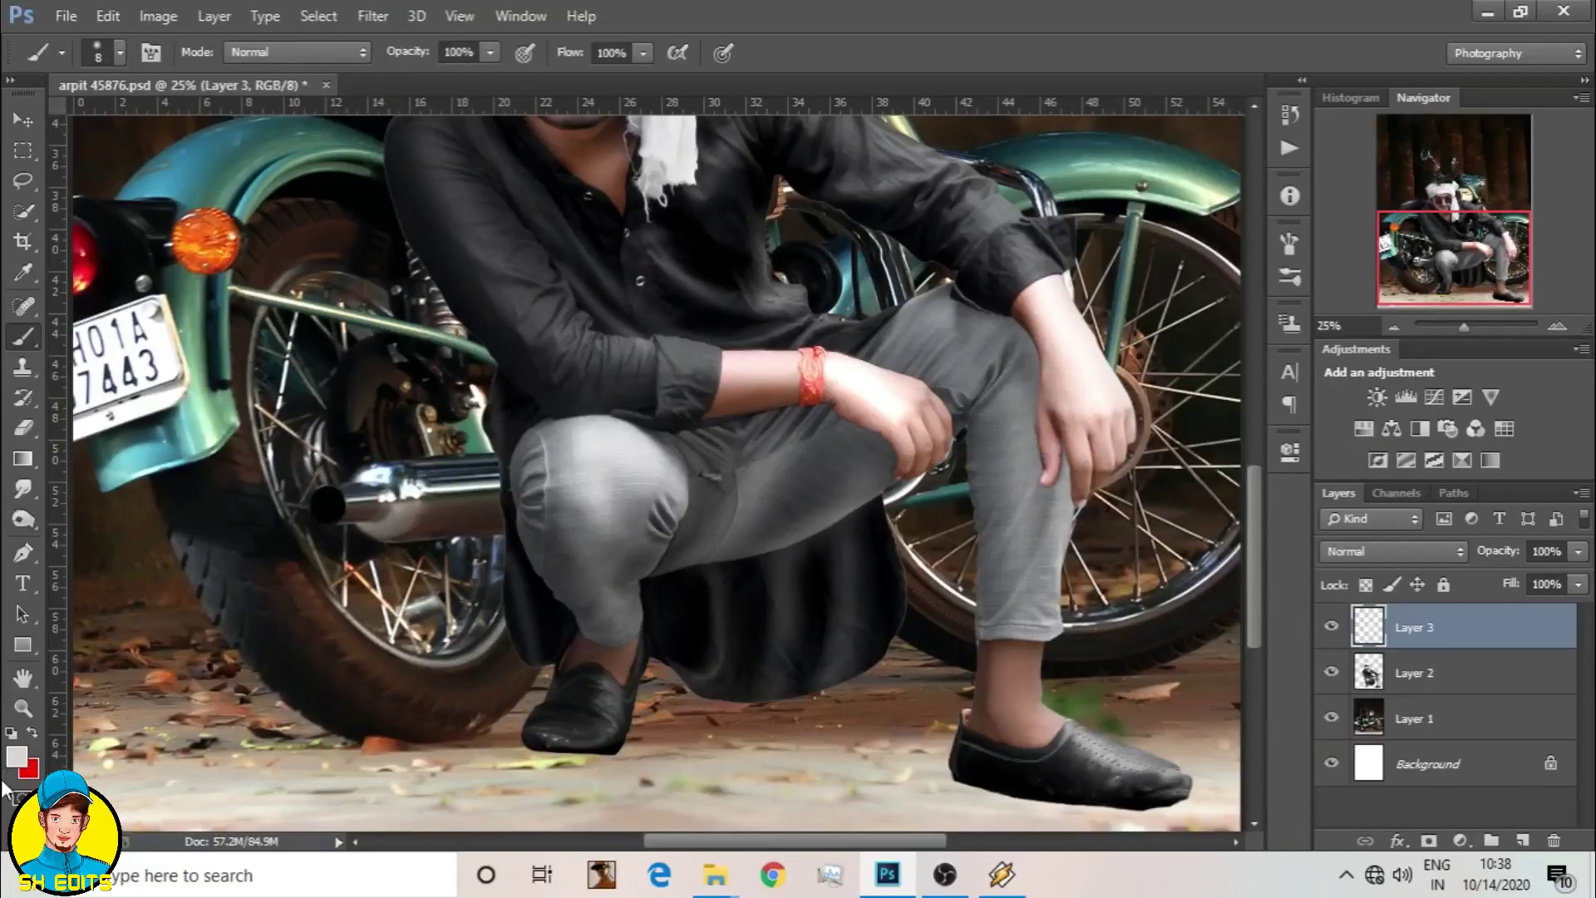
{"action": "left_click", "coordinate": [17, 757]}
{"action": "type", "text": "000000"}
{"action": "left_click", "coordinate": [1539, 317]}
{"action": "right_click", "coordinate": [706, 473]}
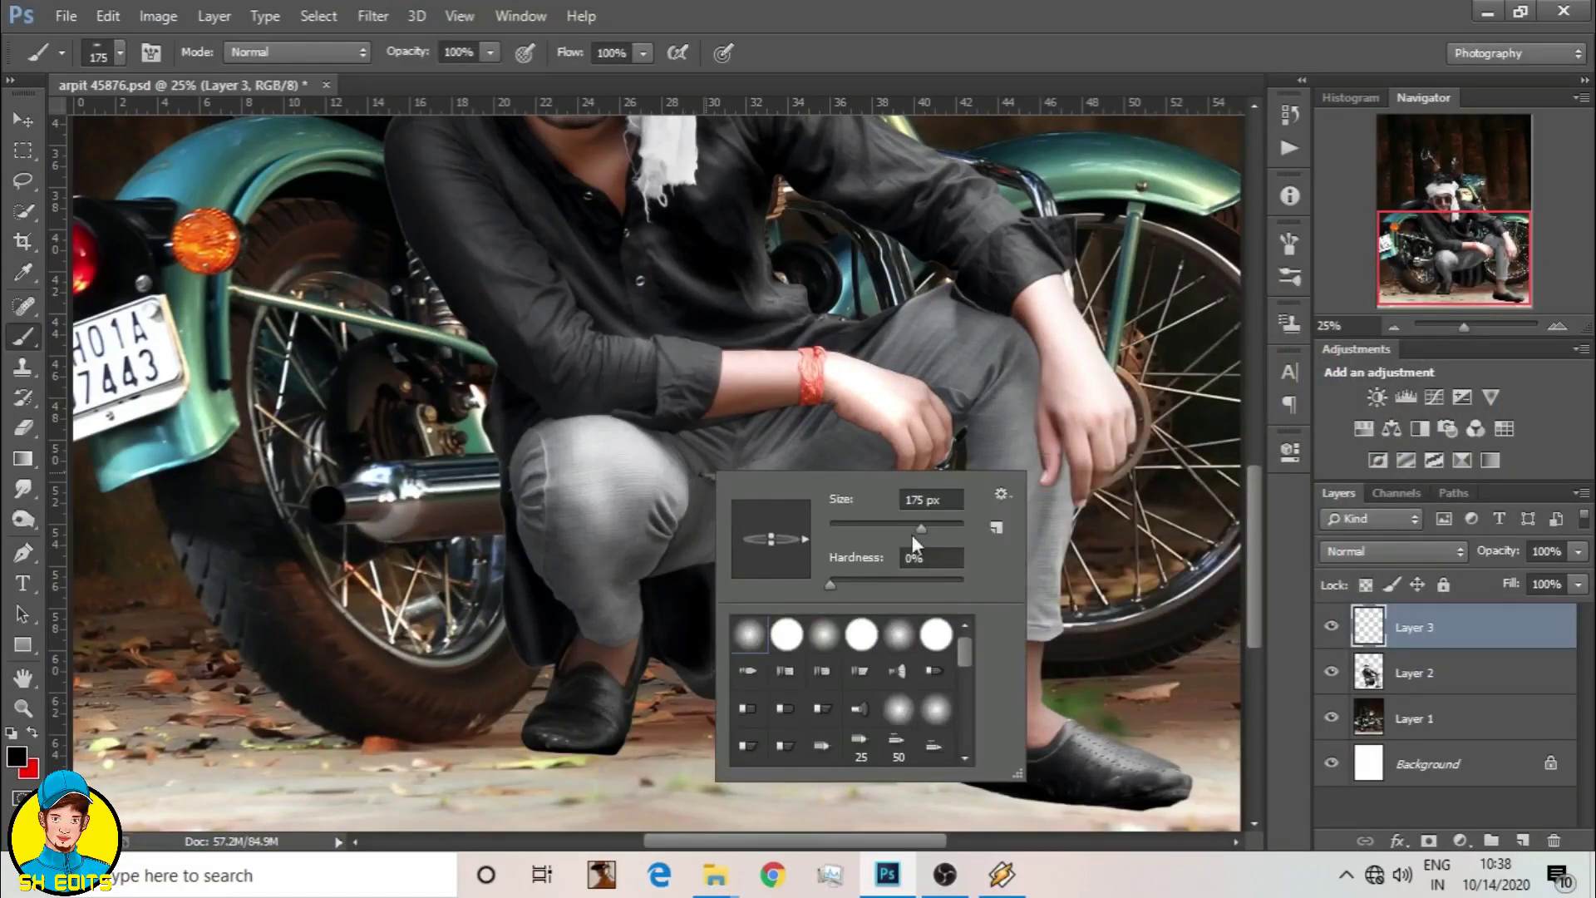
{"action": "key", "text": "Escape"}
{"action": "key", "text": "bracketright"}
{"action": "key", "text": "bracketright"}
{"action": "key", "text": "bracketright"}
{"action": "key", "text": "bracketright"}
{"action": "key", "text": "bracketright"}
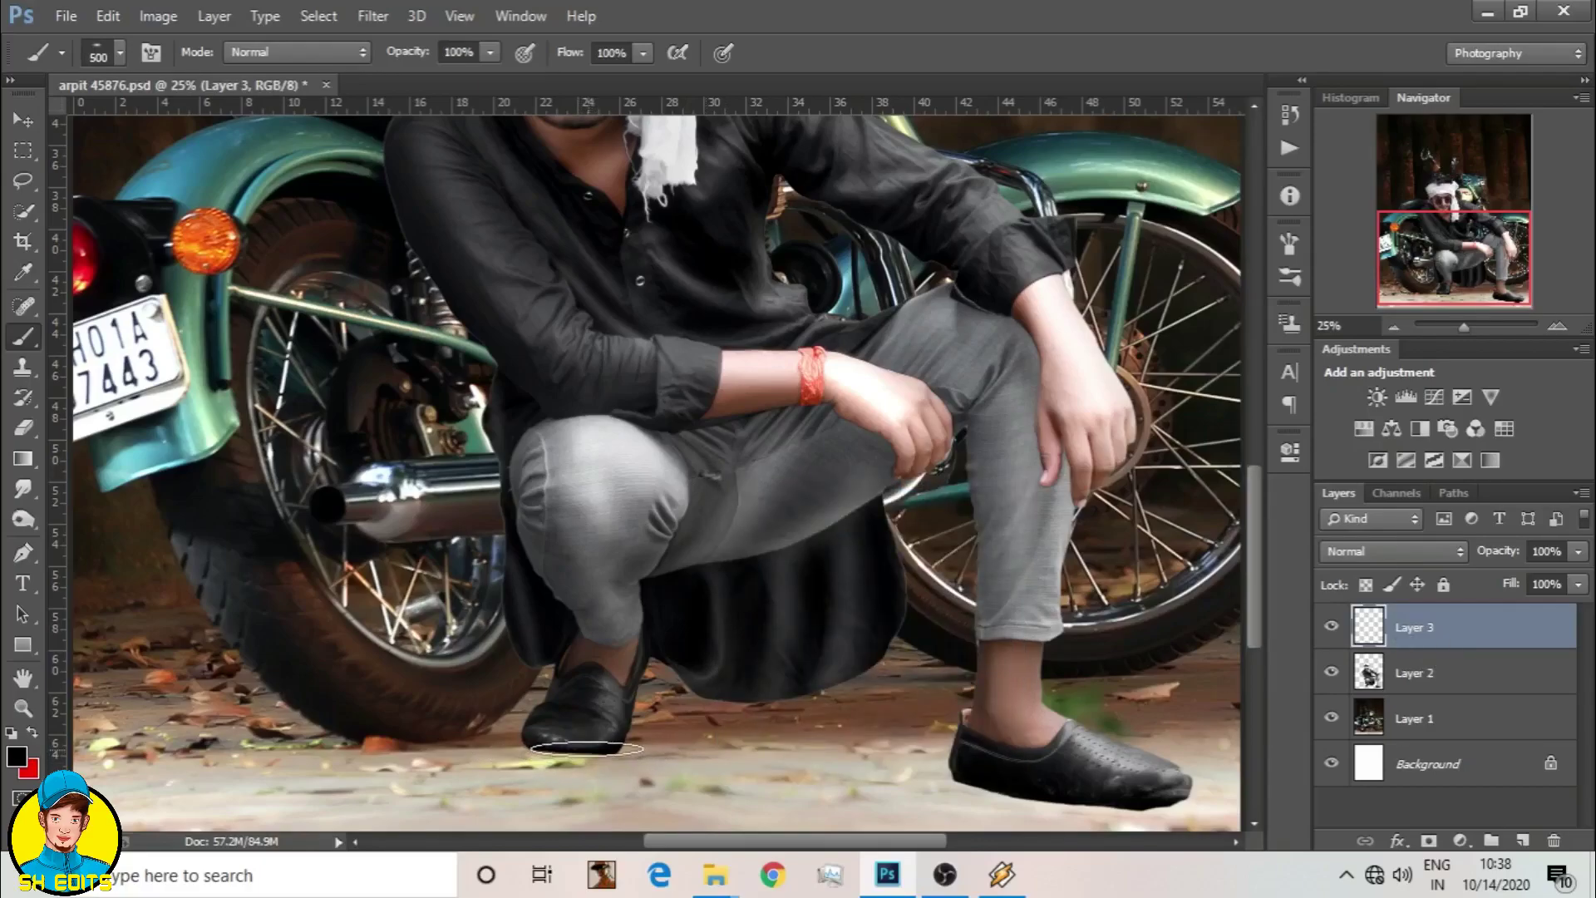
{"action": "left_click_drag", "start_coordinate": [588, 747], "coordinate": [674, 753]}
Step: Flatten the left-shoe shadow, then copy and rotate it under the right shoe
{"action": "left_click", "coordinate": [23, 121]}
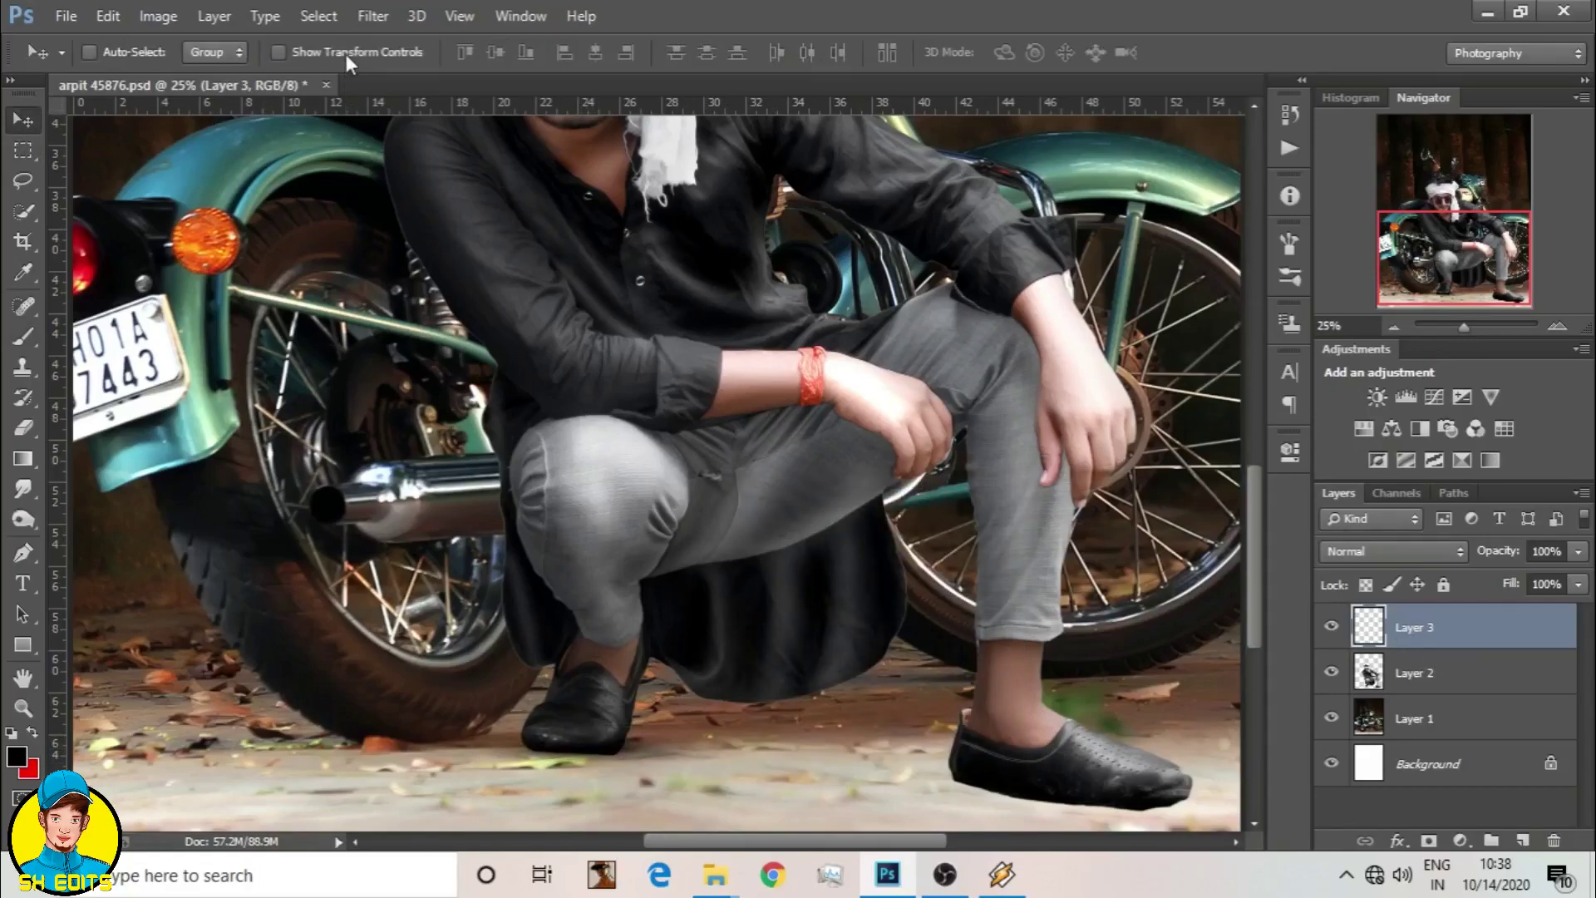
{"action": "left_click_drag", "start_coordinate": [586, 725], "coordinate": [633, 758]}
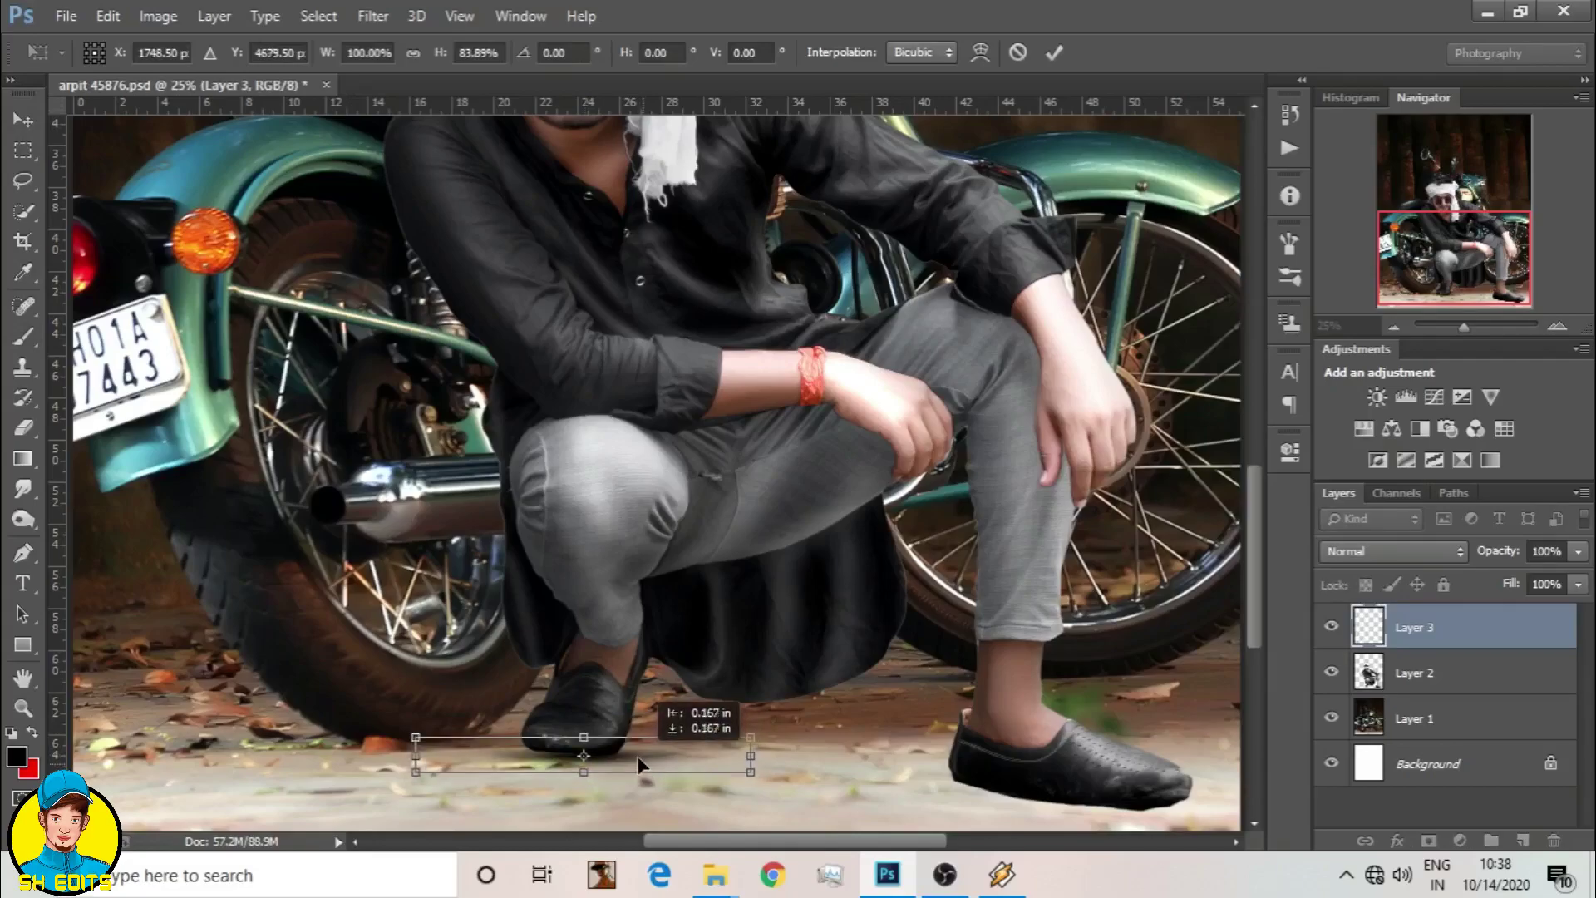
{"action": "key", "text": "Return"}
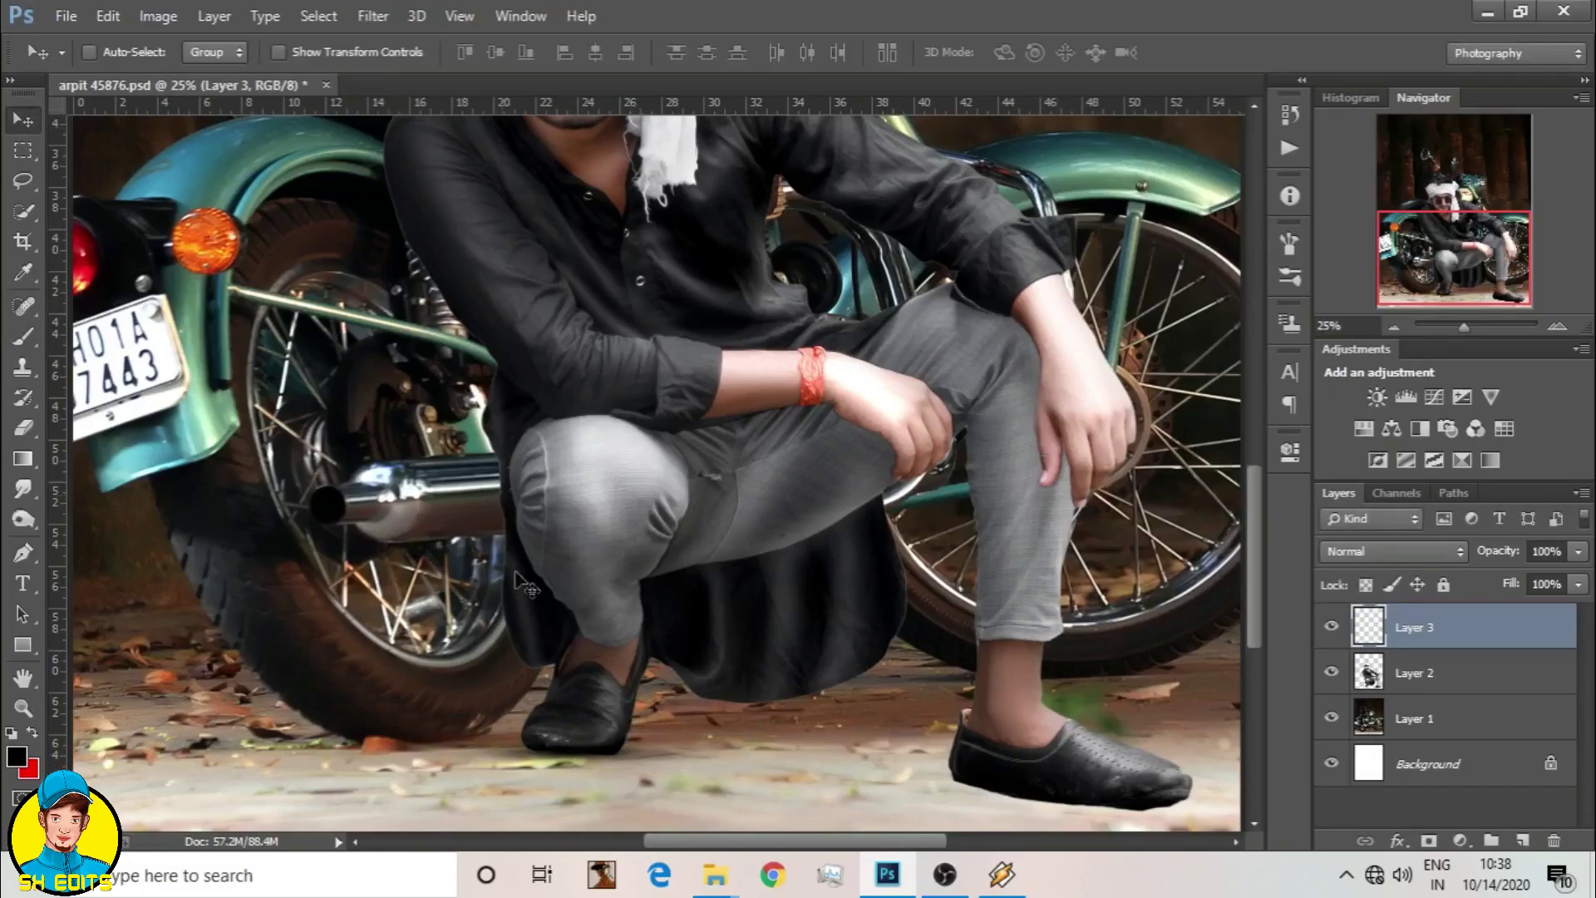
{"action": "mouse_move", "coordinate": [617, 751]}
{"action": "left_mouse_down"}
{"action": "mouse_move", "coordinate": [1024, 784]}
{"action": "mouse_move", "coordinate": [864, 649]}
{"action": "left_mouse_up"}
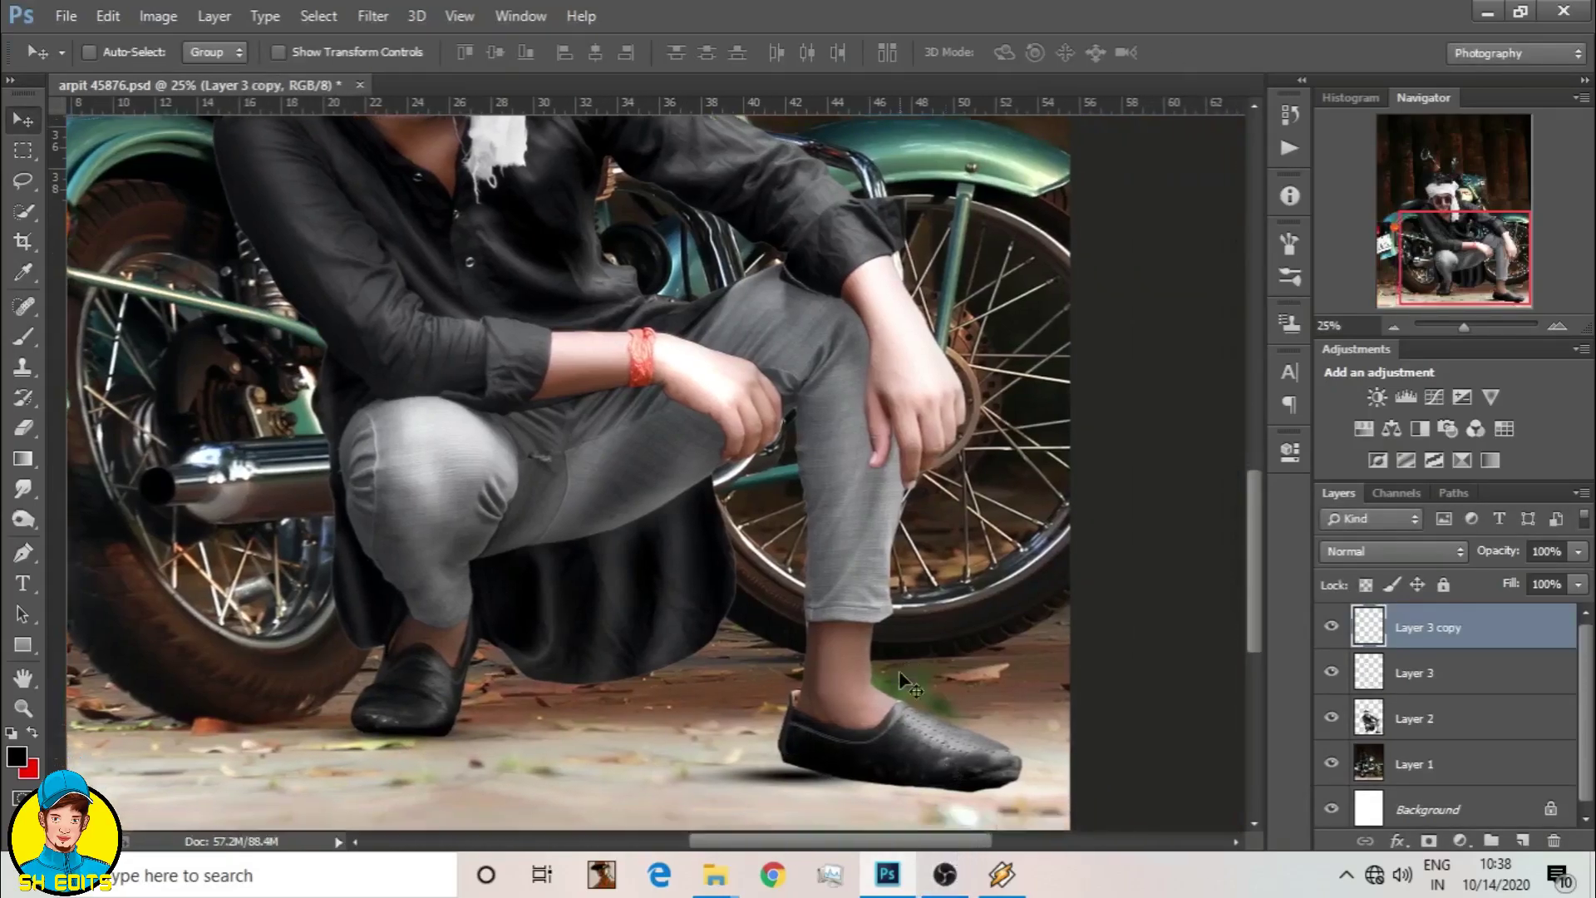
{"action": "key", "text": "ctrl+t"}
{"action": "left_click_drag", "start_coordinate": [1031, 594], "coordinate": [875, 621]}
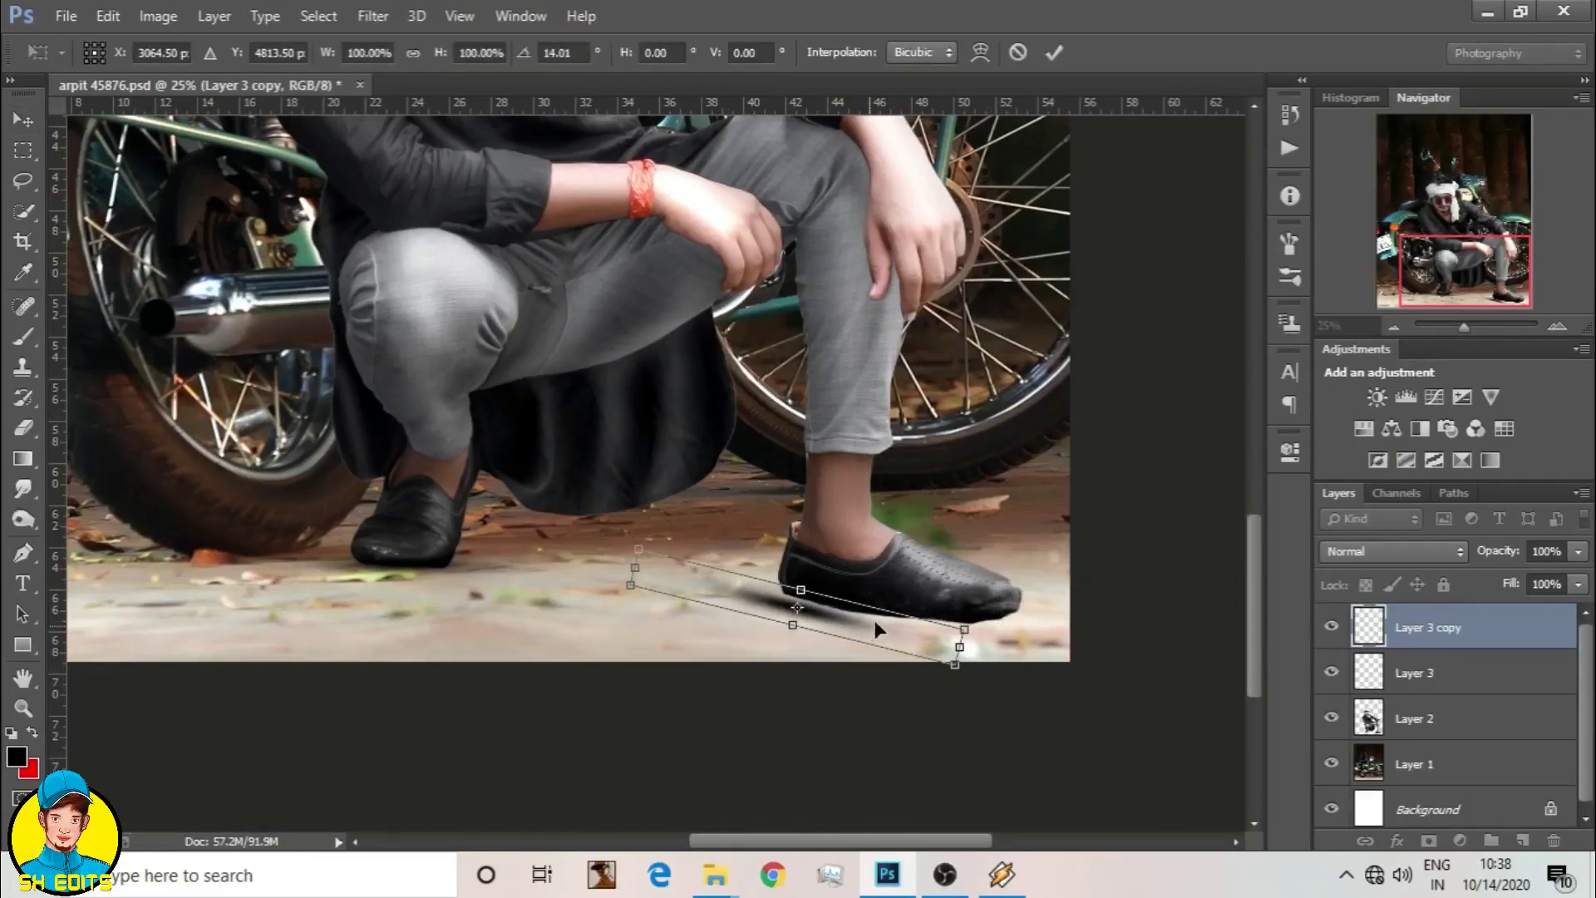
{"action": "left_click", "coordinate": [1054, 52]}
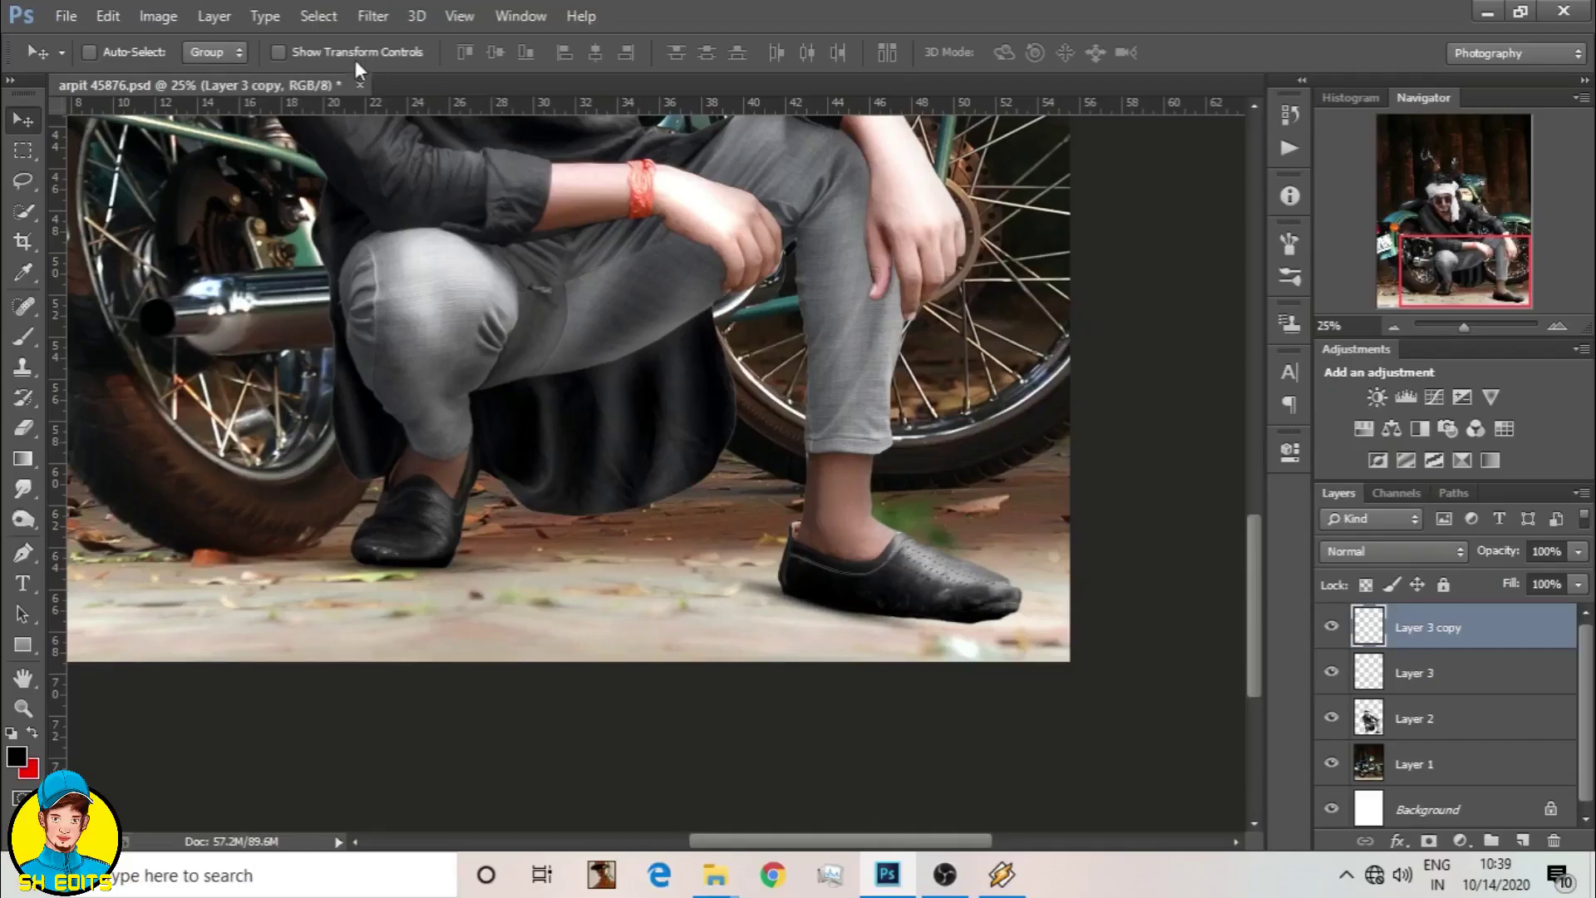
Step: Duplicate the right-shoe shadow, stretching it wider and tilting it to match the shoe
{"action": "key", "text": "ctrl+j"}
{"action": "key", "text": "ctrl+t"}
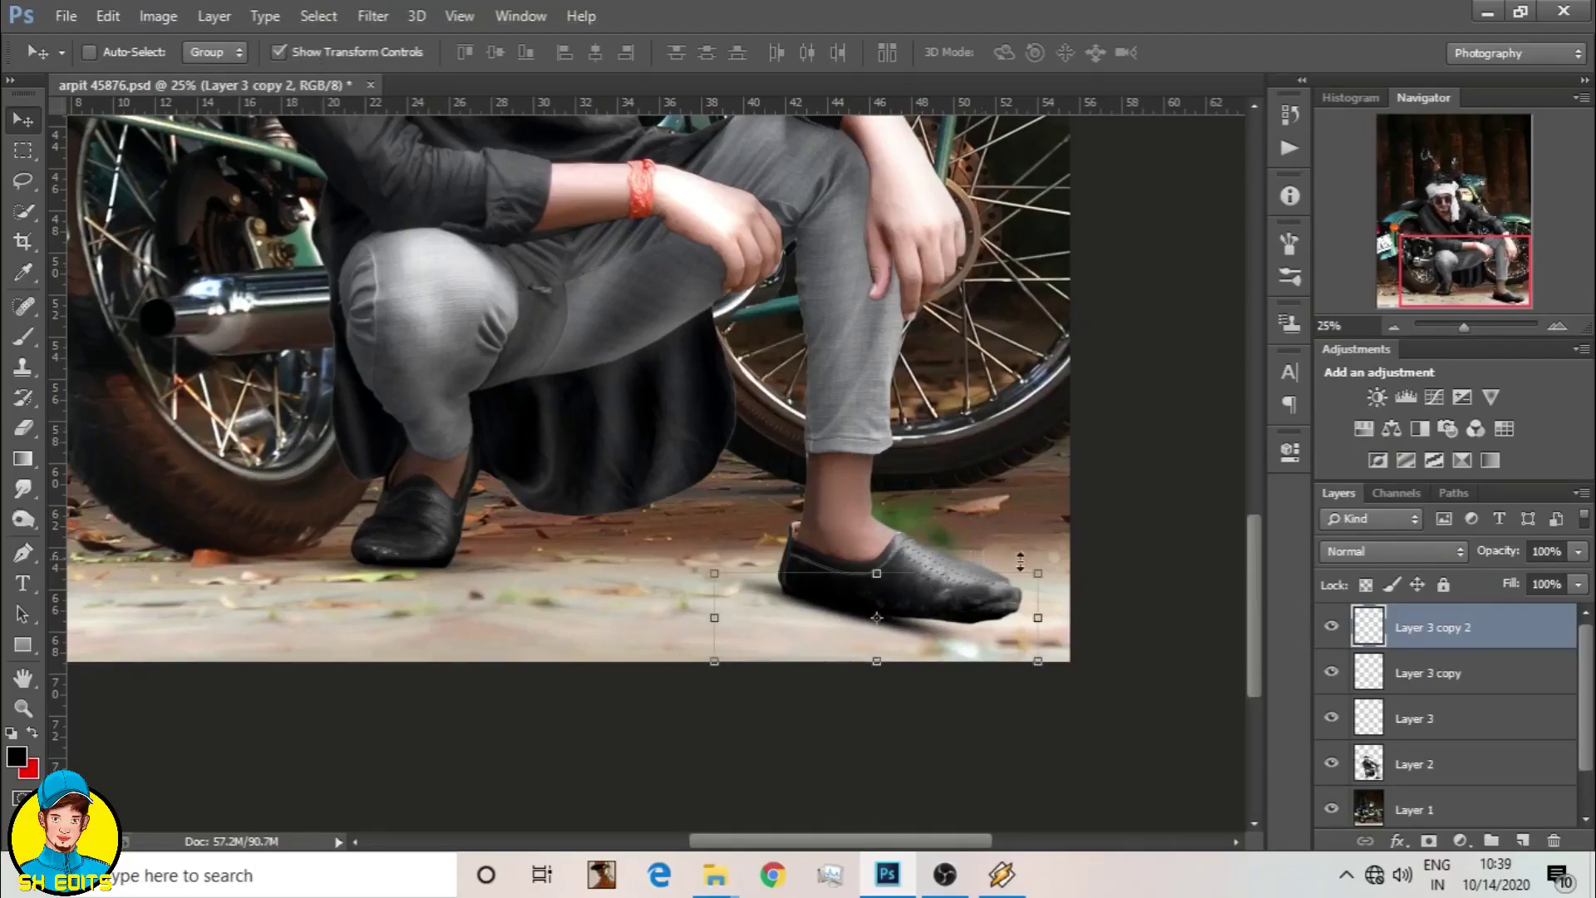
{"action": "mouse_move", "coordinate": [1065, 567]}
{"action": "left_mouse_down"}
{"action": "mouse_move", "coordinate": [1063, 539]}
{"action": "mouse_move", "coordinate": [1128, 628]}
{"action": "left_mouse_up"}
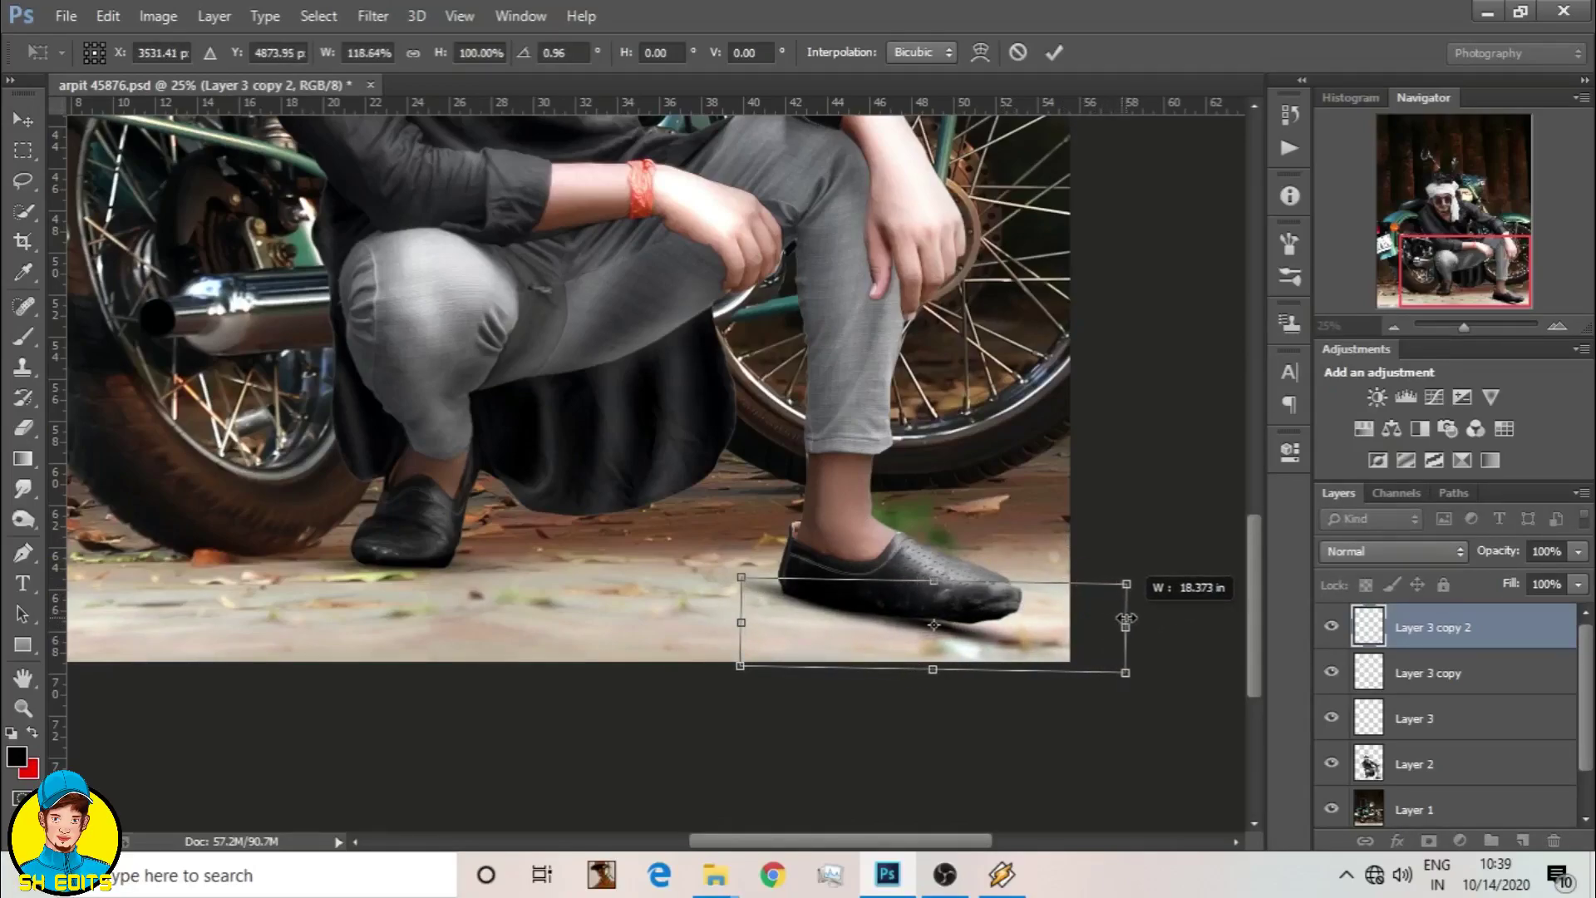
{"action": "key", "text": "Return"}
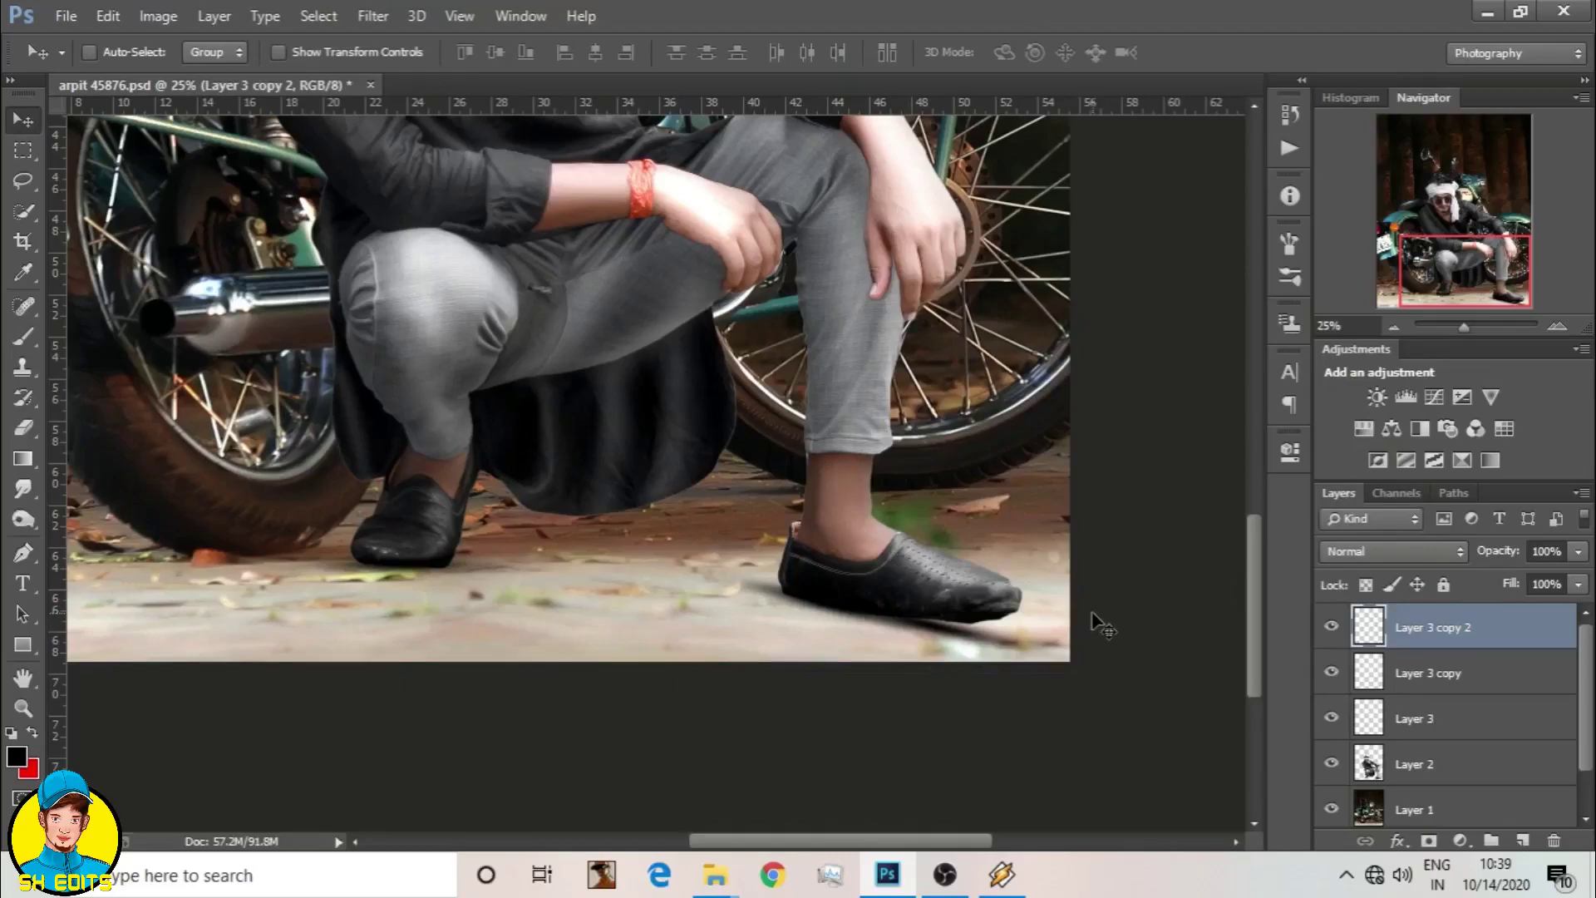
{"action": "key", "text": "ctrl+t"}
{"action": "left_click_drag", "start_coordinate": [1140, 563], "coordinate": [1106, 597]}
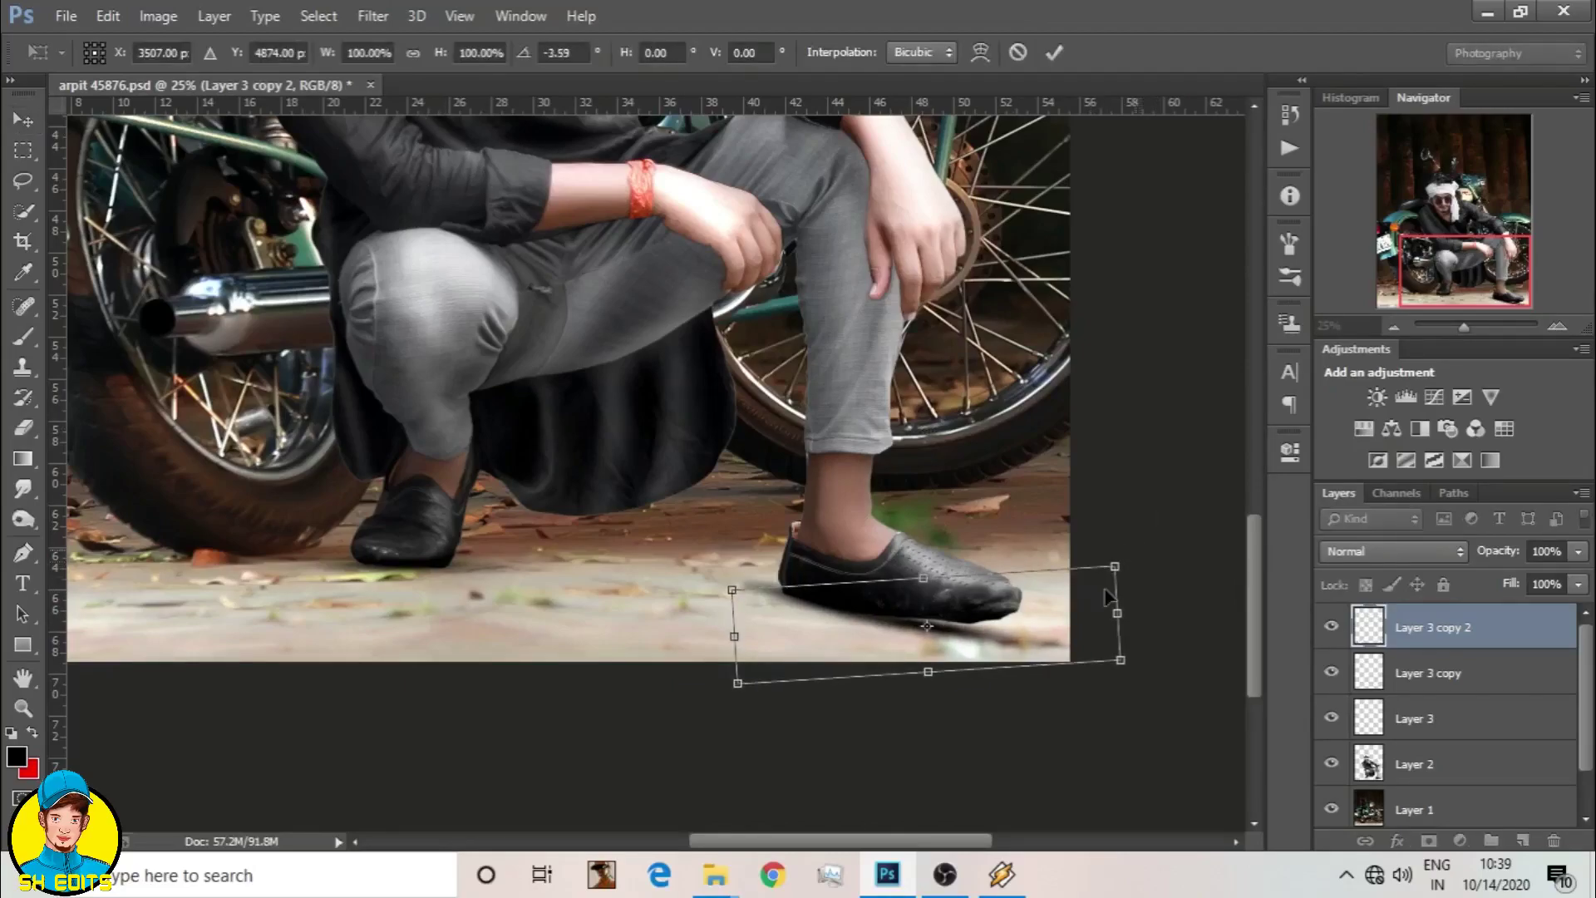
{"action": "left_click", "coordinate": [1054, 52]}
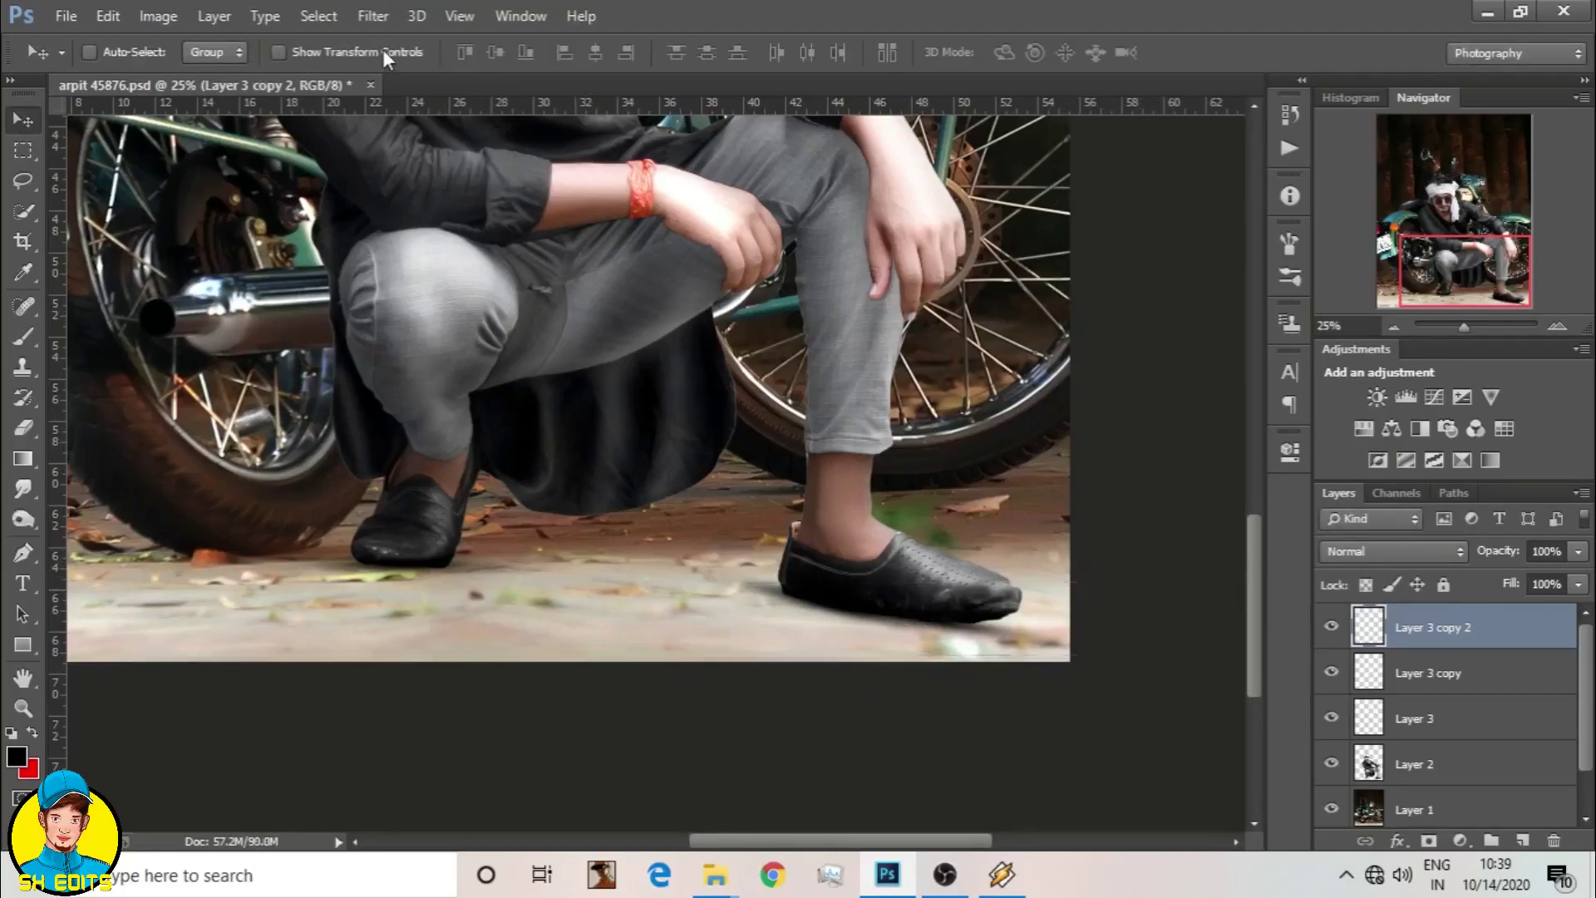
Step: Merge the shoe shadow layers into a single Layer 3 copy 2
{"action": "scroll", "coordinate": [456, 315], "scroll_direction": "up", "scroll_amount": 1}
{"action": "key", "text": "ctrl+minus"}
{"action": "left_click", "coordinate": [1454, 718], "text": "shift"}
{"action": "right_click", "coordinate": [1454, 720]}
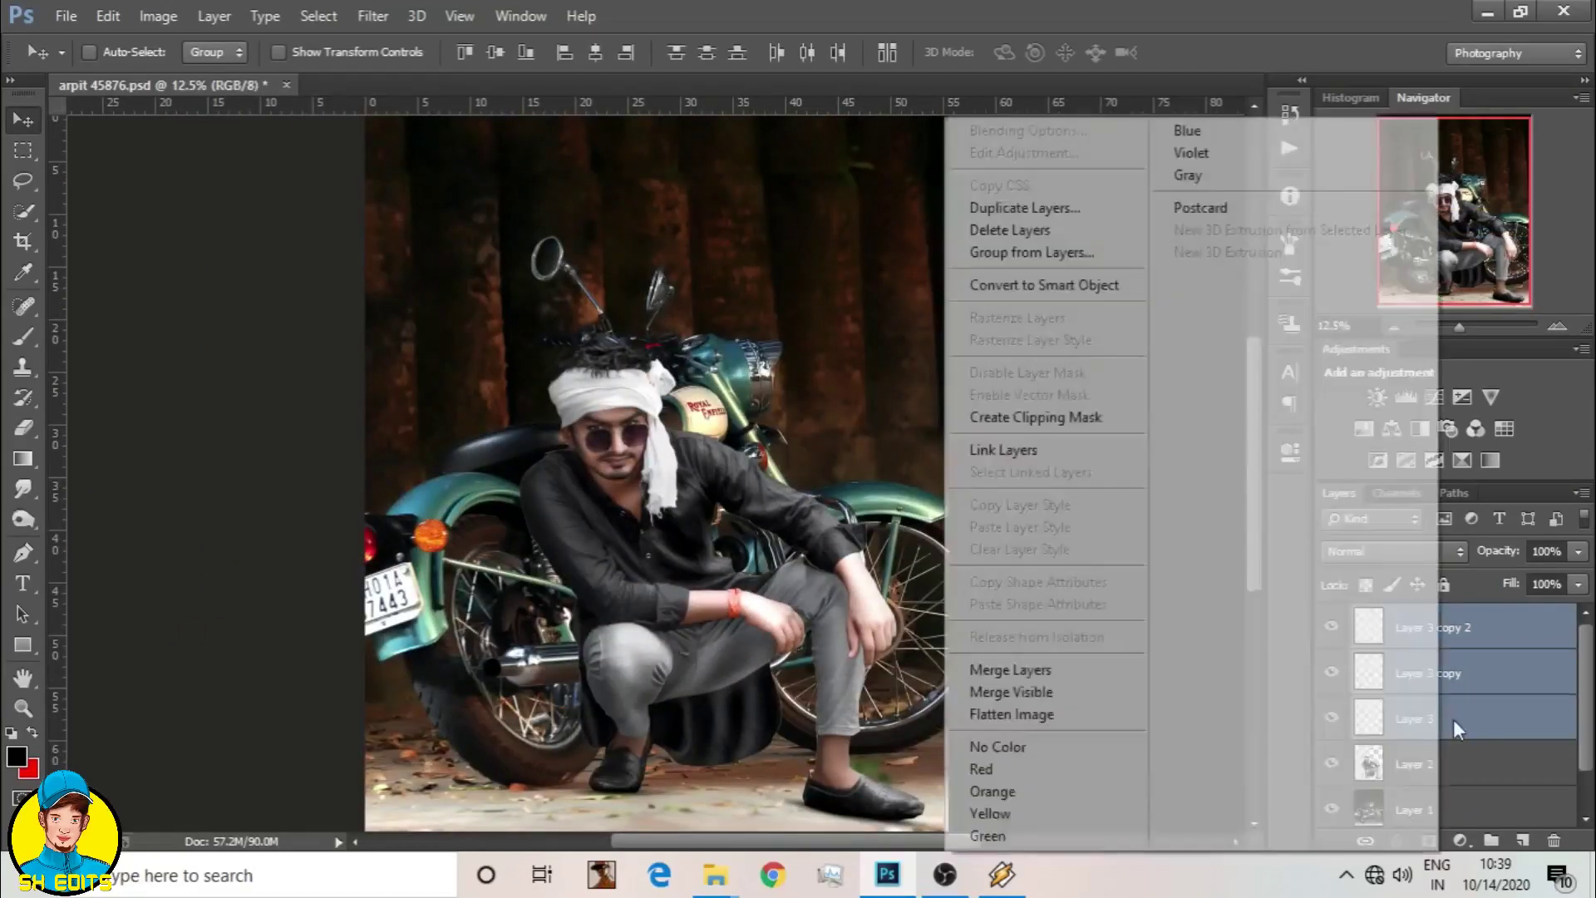
{"action": "left_click", "coordinate": [995, 679]}
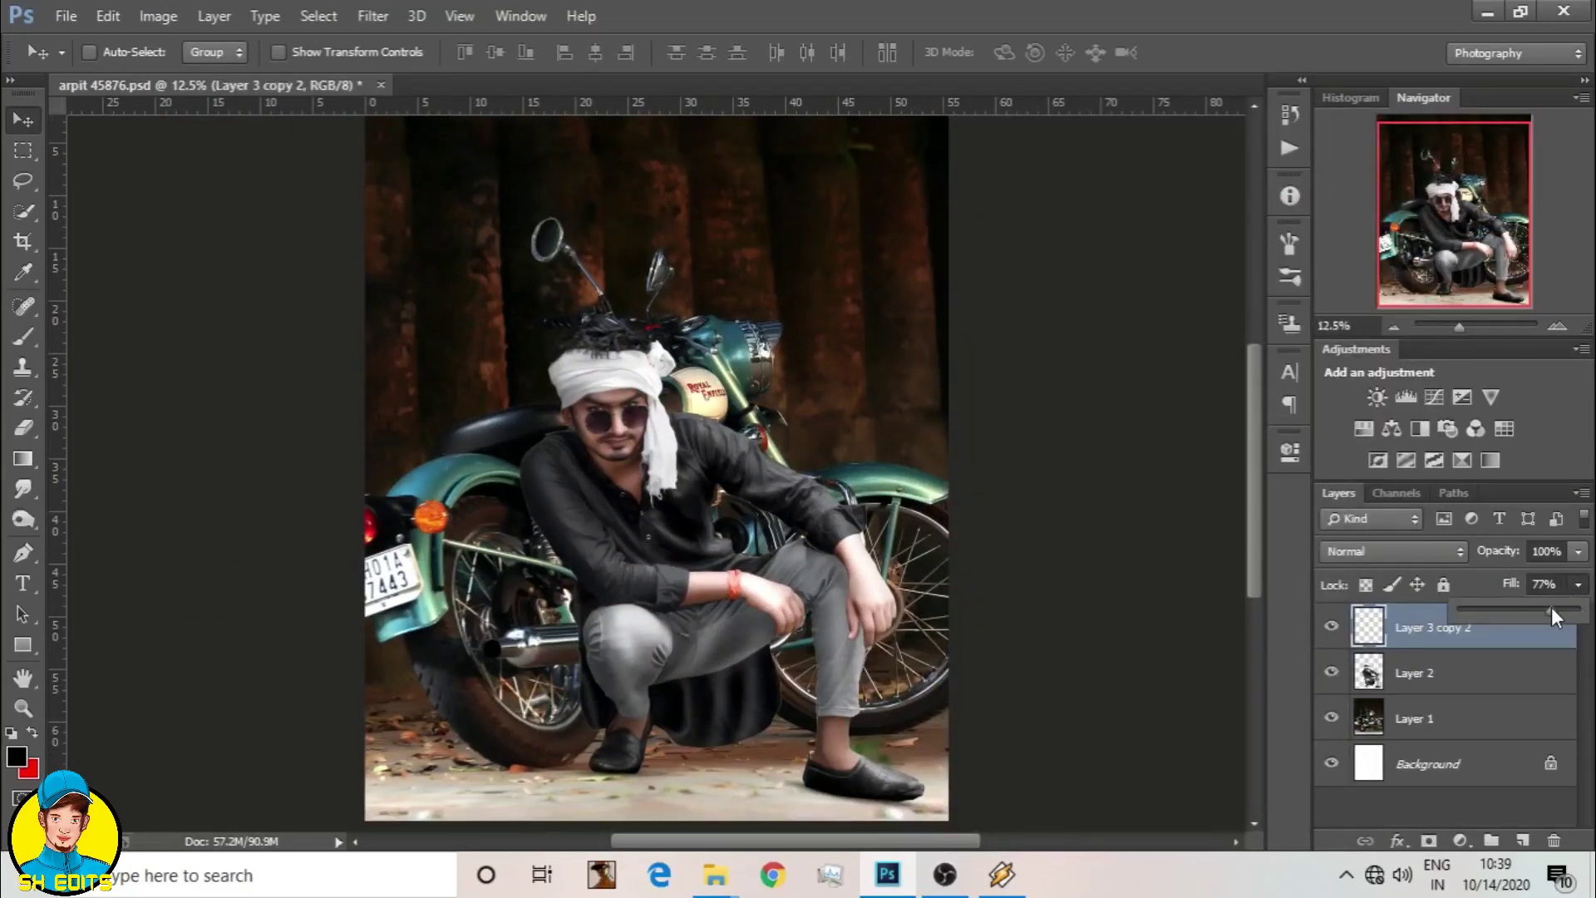
Step: Duplicate the man's Layer 2 and turn the copy into a black silhouette with Hue/Saturation Lightness -100
{"action": "left_click_drag", "start_coordinate": [1497, 676], "coordinate": [1522, 840]}
{"action": "left_click", "coordinate": [158, 16]}
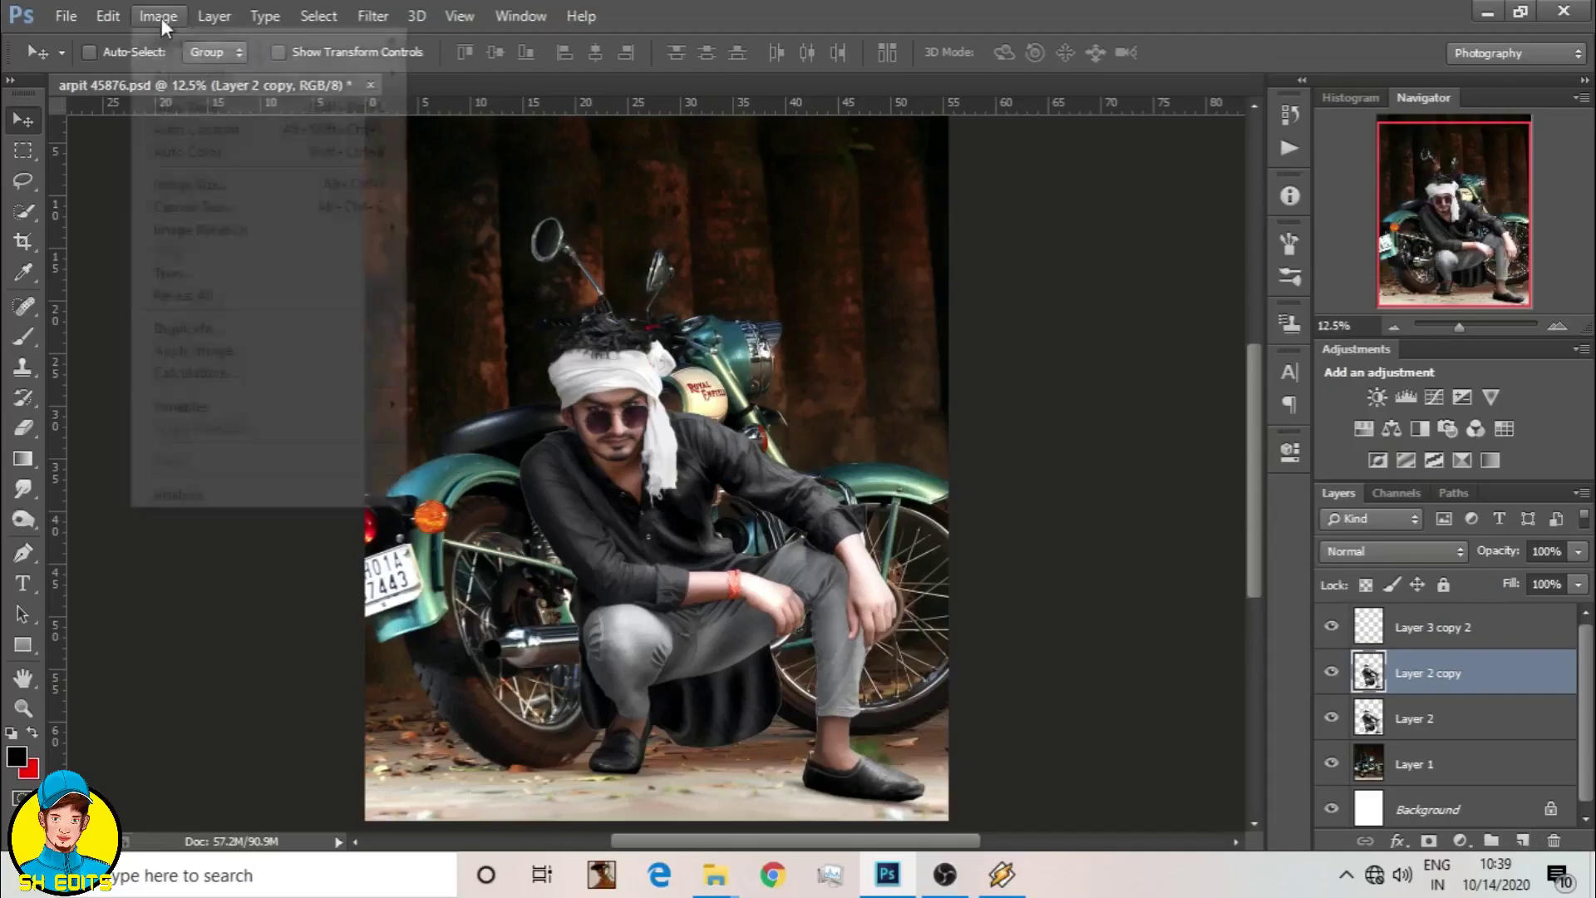
{"action": "left_click", "coordinate": [499, 272]}
{"action": "left_click_drag", "start_coordinate": [1192, 490], "coordinate": [1080, 492]}
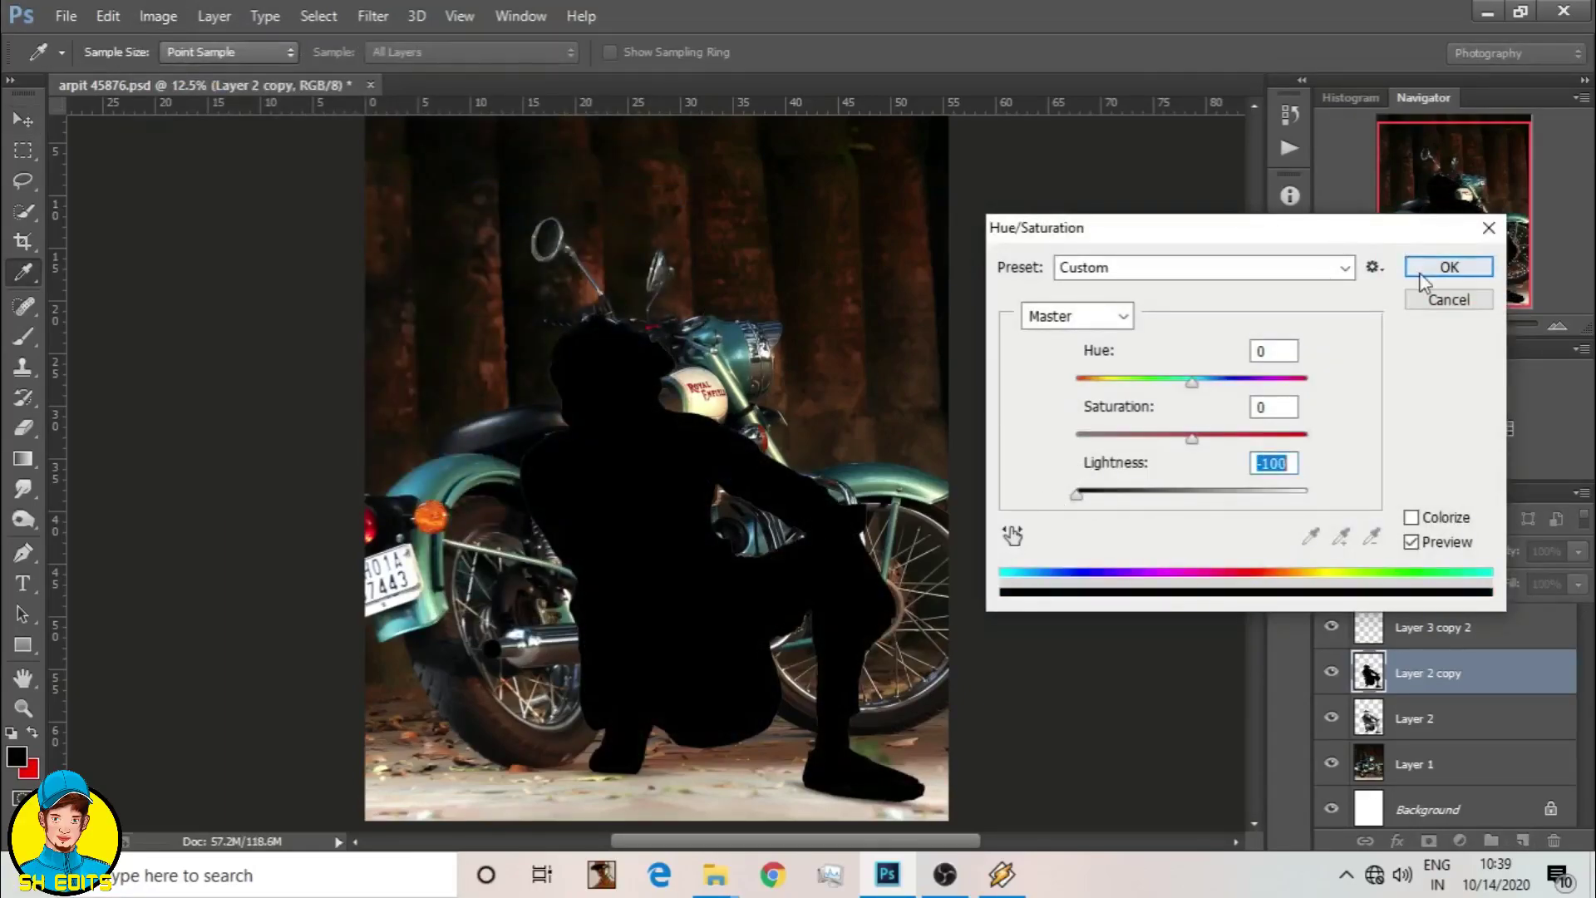
{"action": "left_click", "coordinate": [1450, 266]}
Step: Distort the silhouette so it lies flat on the ground as a shadow at the man's feet
{"action": "key", "text": "v"}
{"action": "scroll", "coordinate": [125, 102], "scroll_direction": "down", "scroll_amount": 2}
{"action": "key", "text": "ctrl+t"}
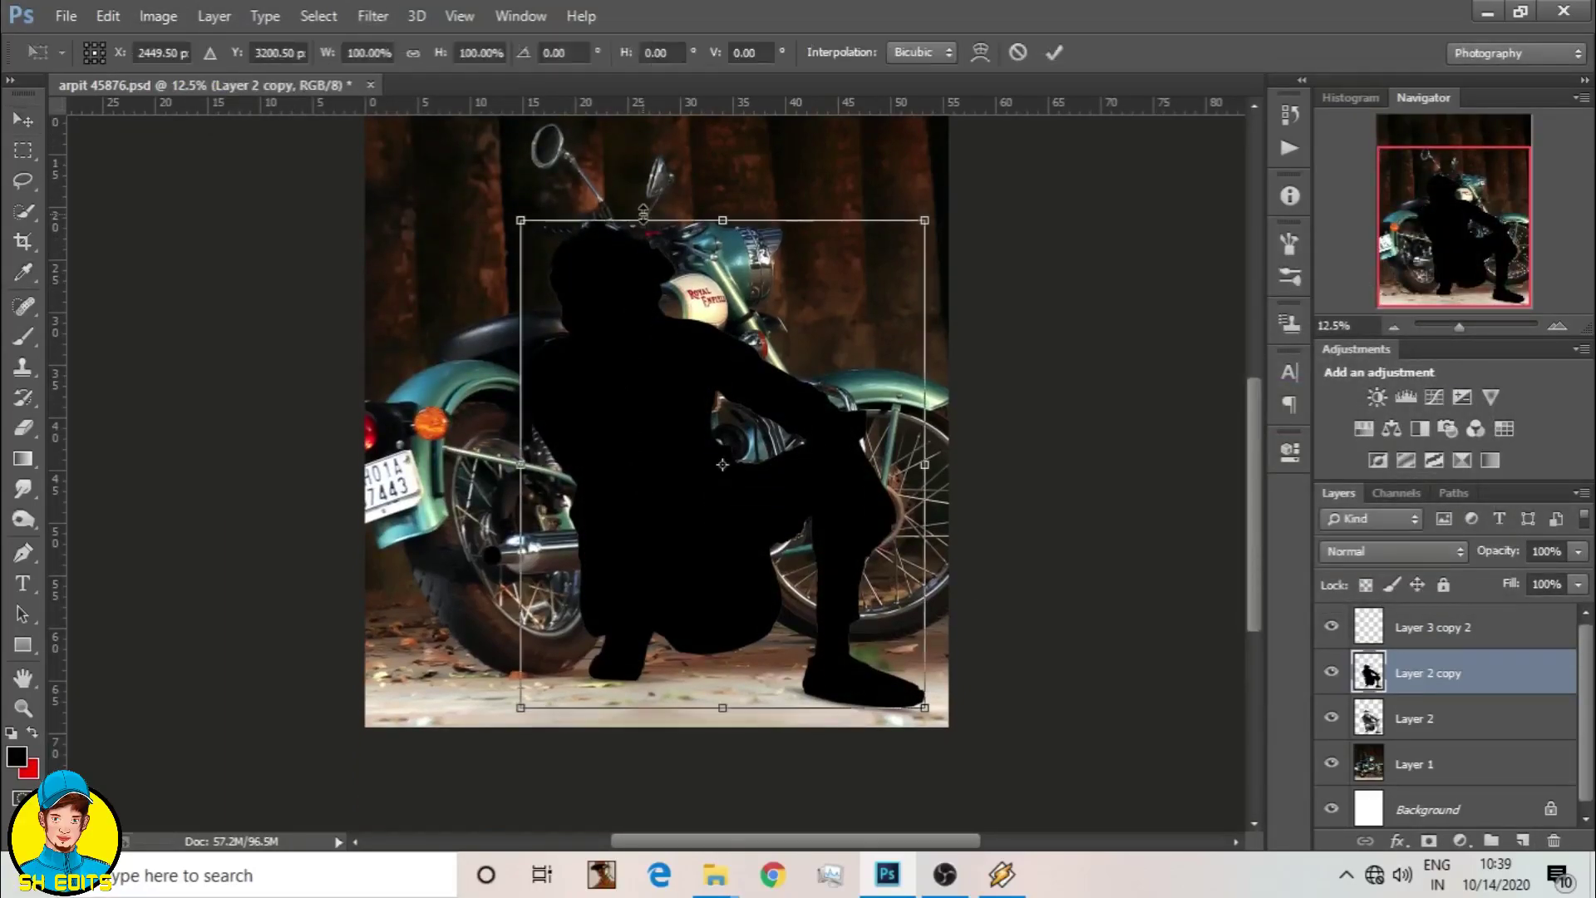
{"action": "right_click", "coordinate": [683, 213]}
{"action": "left_click", "coordinate": [732, 341]}
{"action": "mouse_move", "coordinate": [720, 218]}
{"action": "left_mouse_down"}
{"action": "mouse_move", "coordinate": [701, 766]}
{"action": "mouse_move", "coordinate": [755, 827]}
{"action": "left_mouse_up"}
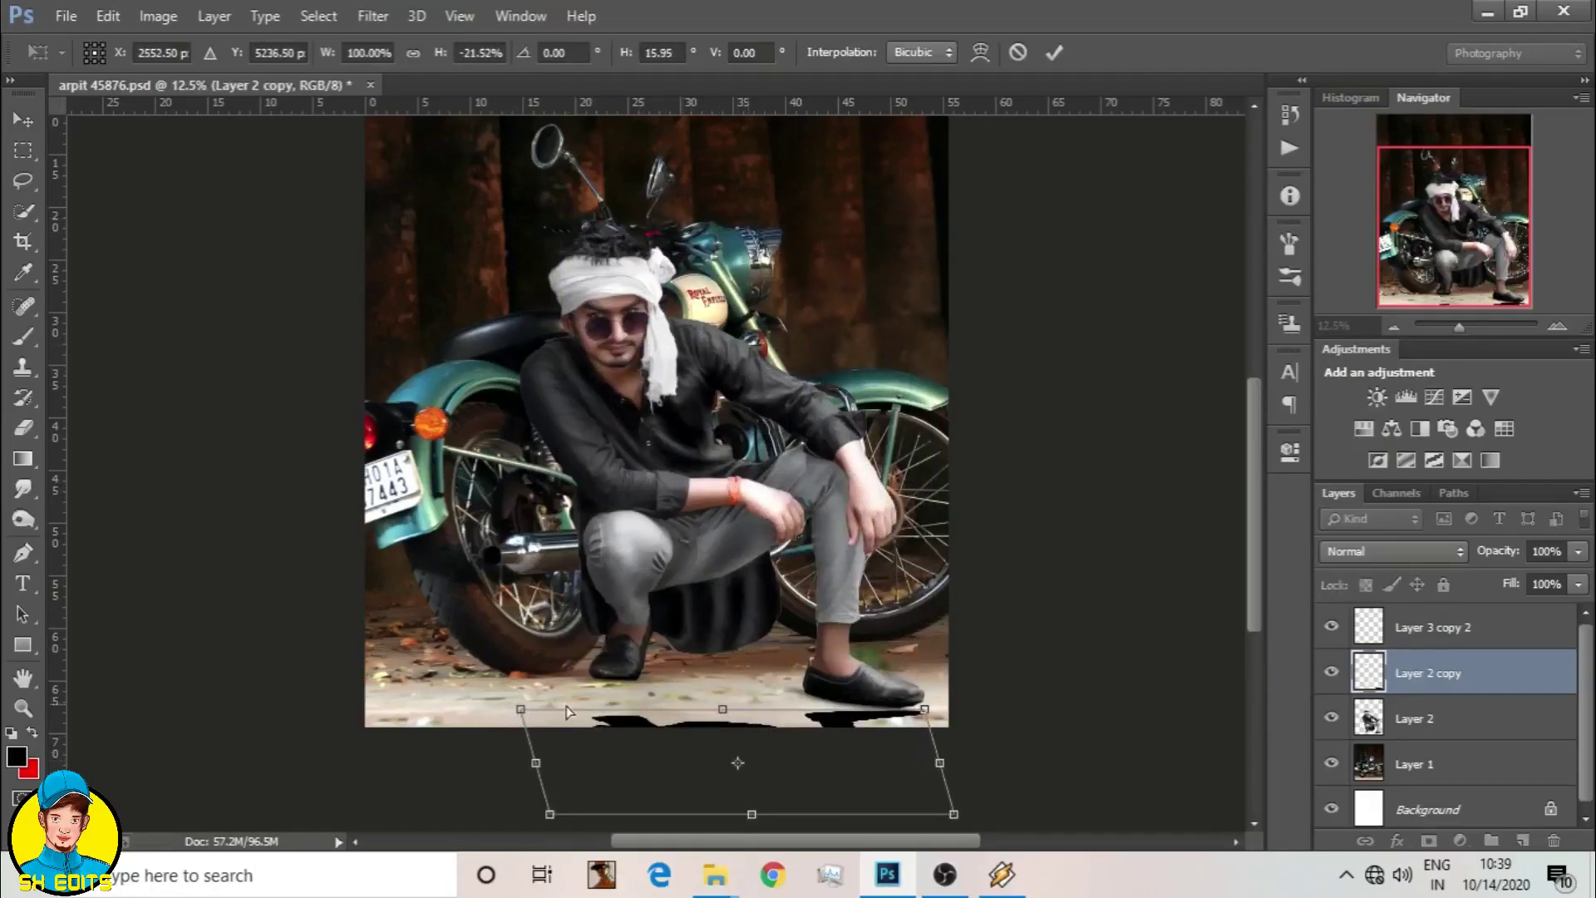
{"action": "left_click_drag", "start_coordinate": [521, 709], "coordinate": [459, 652]}
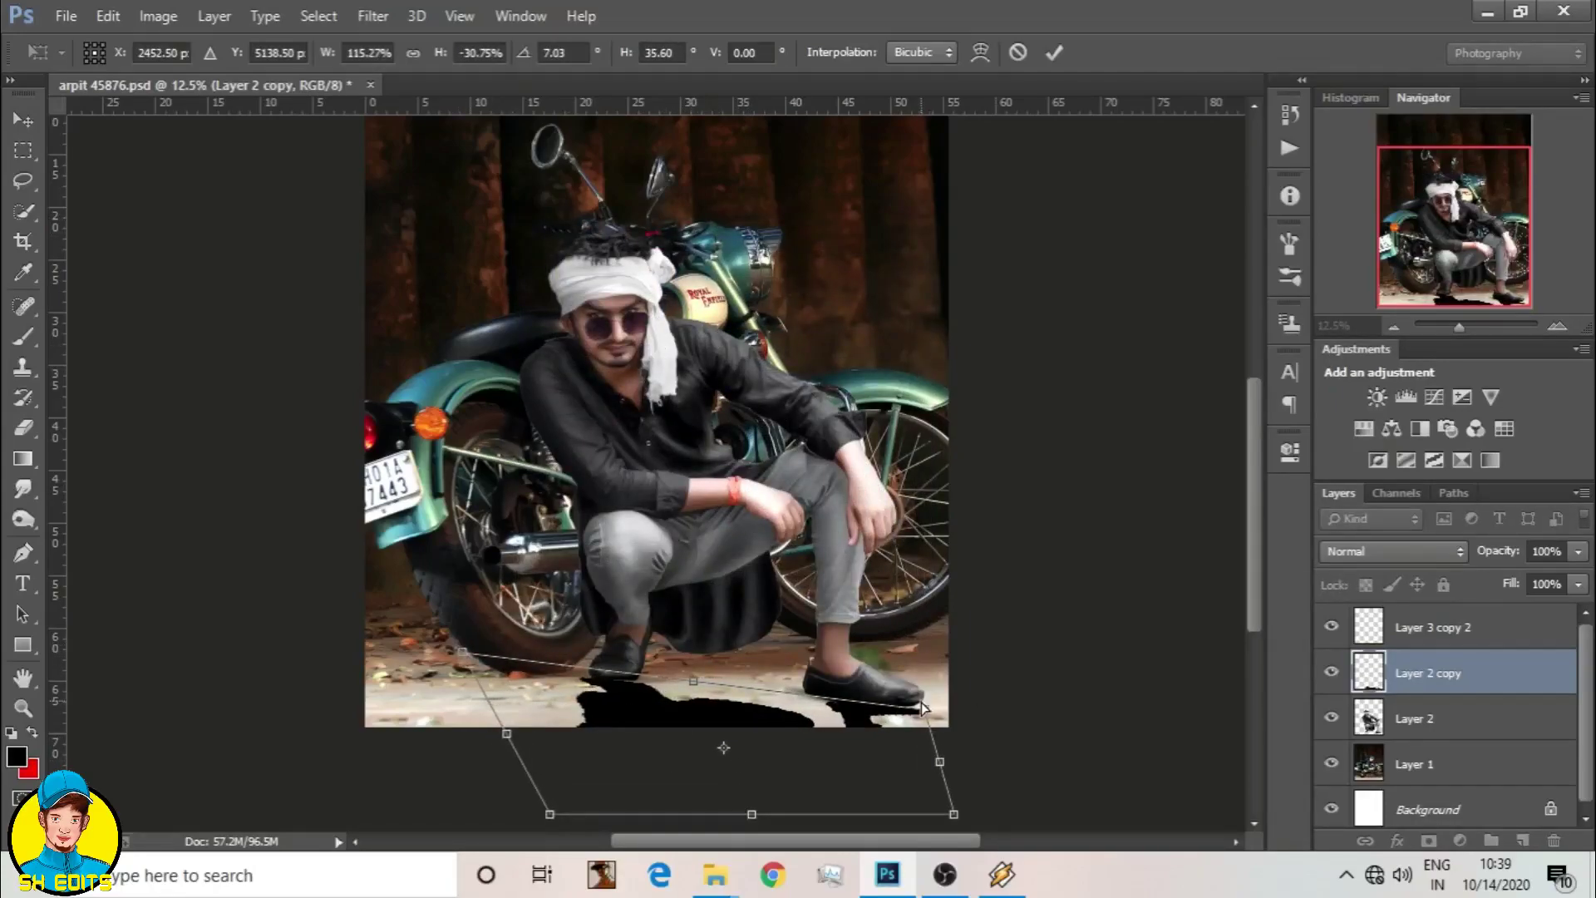
{"action": "left_click_drag", "start_coordinate": [922, 707], "coordinate": [915, 703]}
{"action": "left_click_drag", "start_coordinate": [461, 651], "coordinate": [487, 657]}
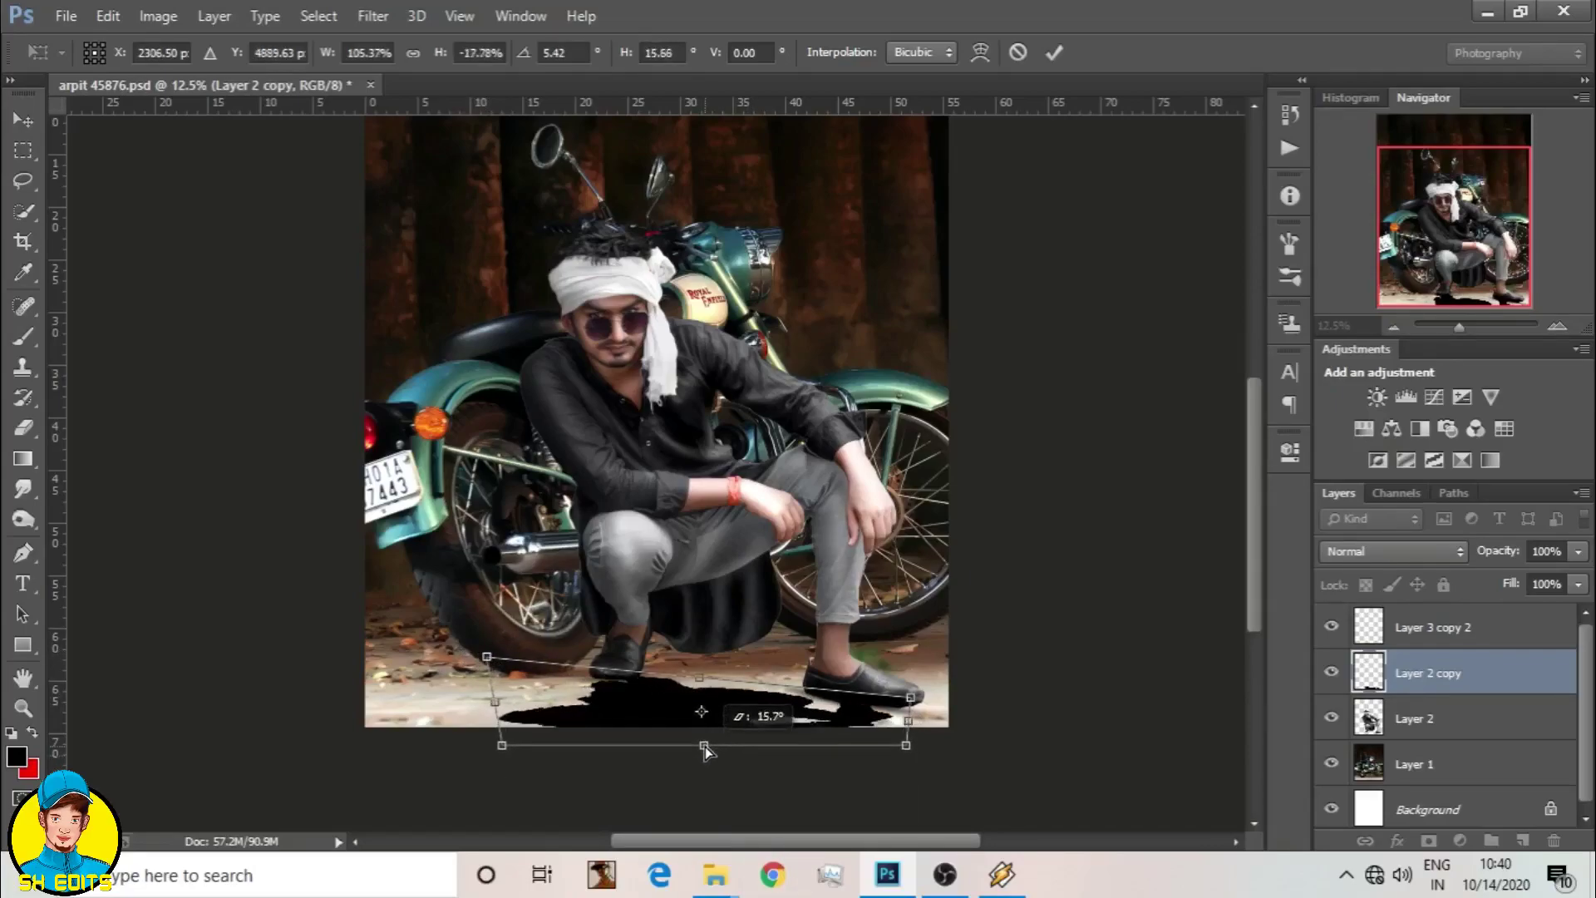
{"action": "left_click_drag", "start_coordinate": [751, 821], "coordinate": [702, 741]}
{"action": "left_click", "coordinate": [1054, 52]}
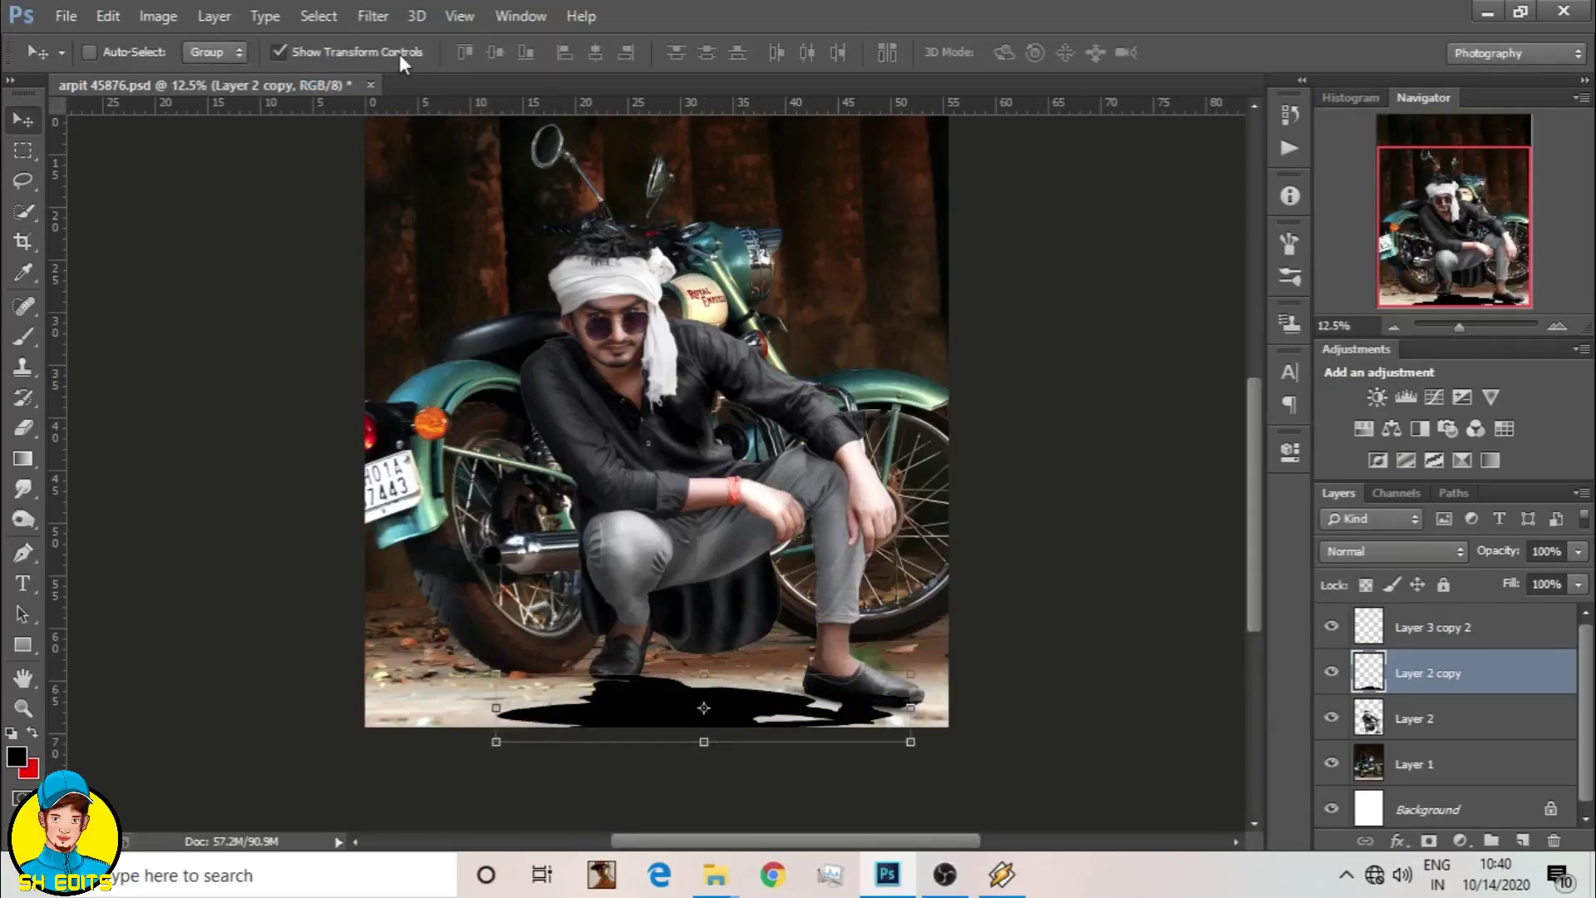
Step: Apply a Gaussian Blur of 7.8 to the shadow and set its blend mode to Soft Light
{"action": "left_click", "coordinate": [373, 16]}
{"action": "left_click", "coordinate": [772, 460]}
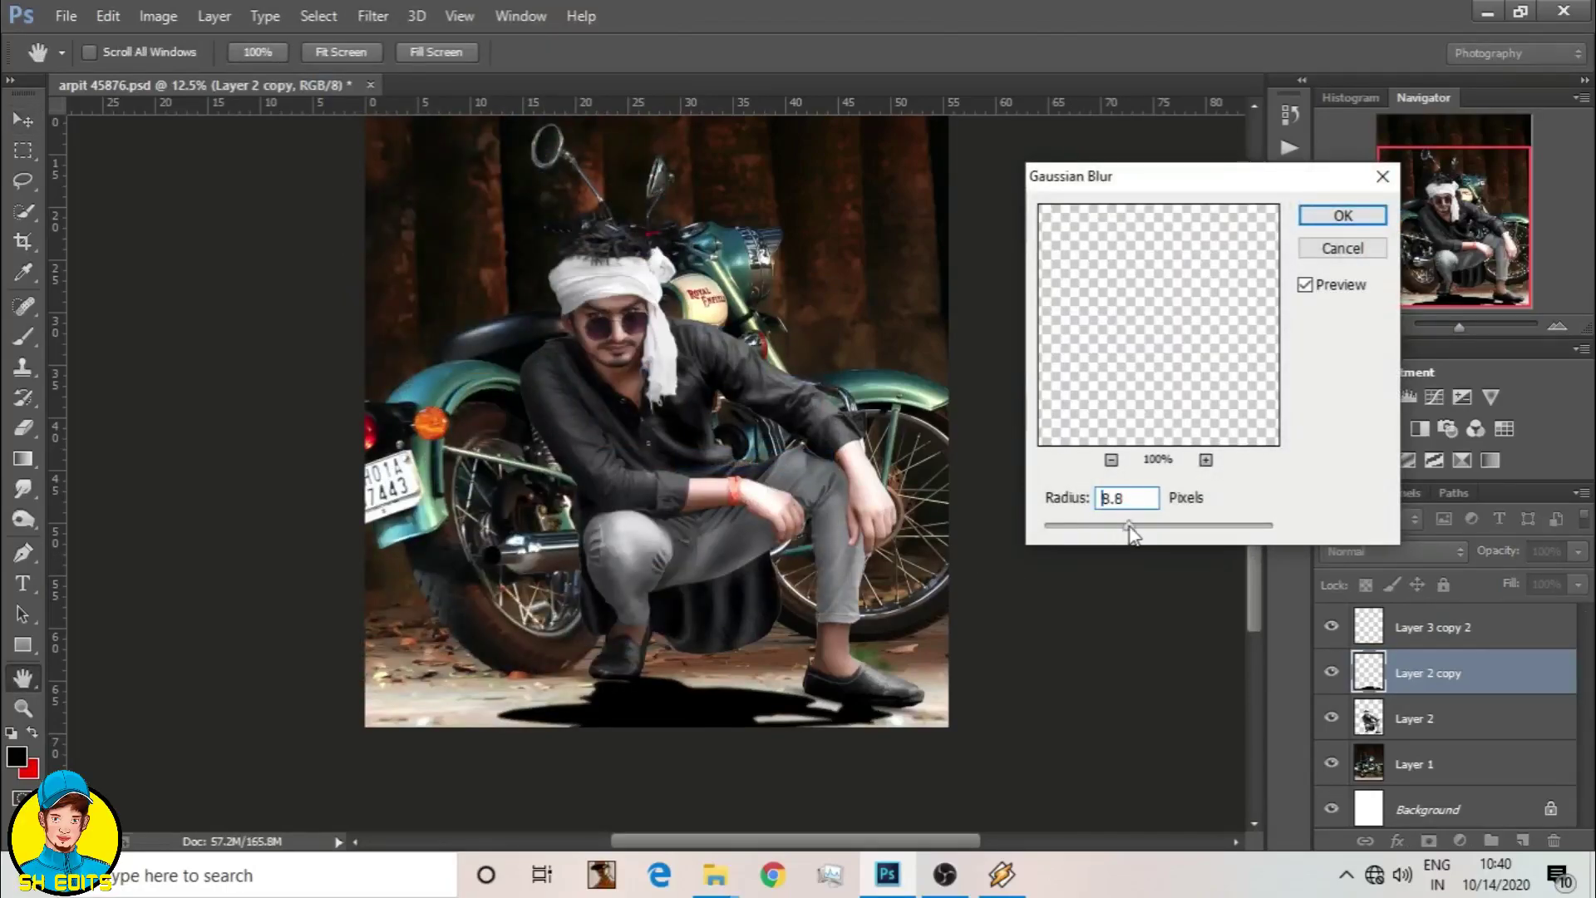
{"action": "left_click", "coordinate": [1343, 216]}
{"action": "left_click", "coordinate": [1393, 551]}
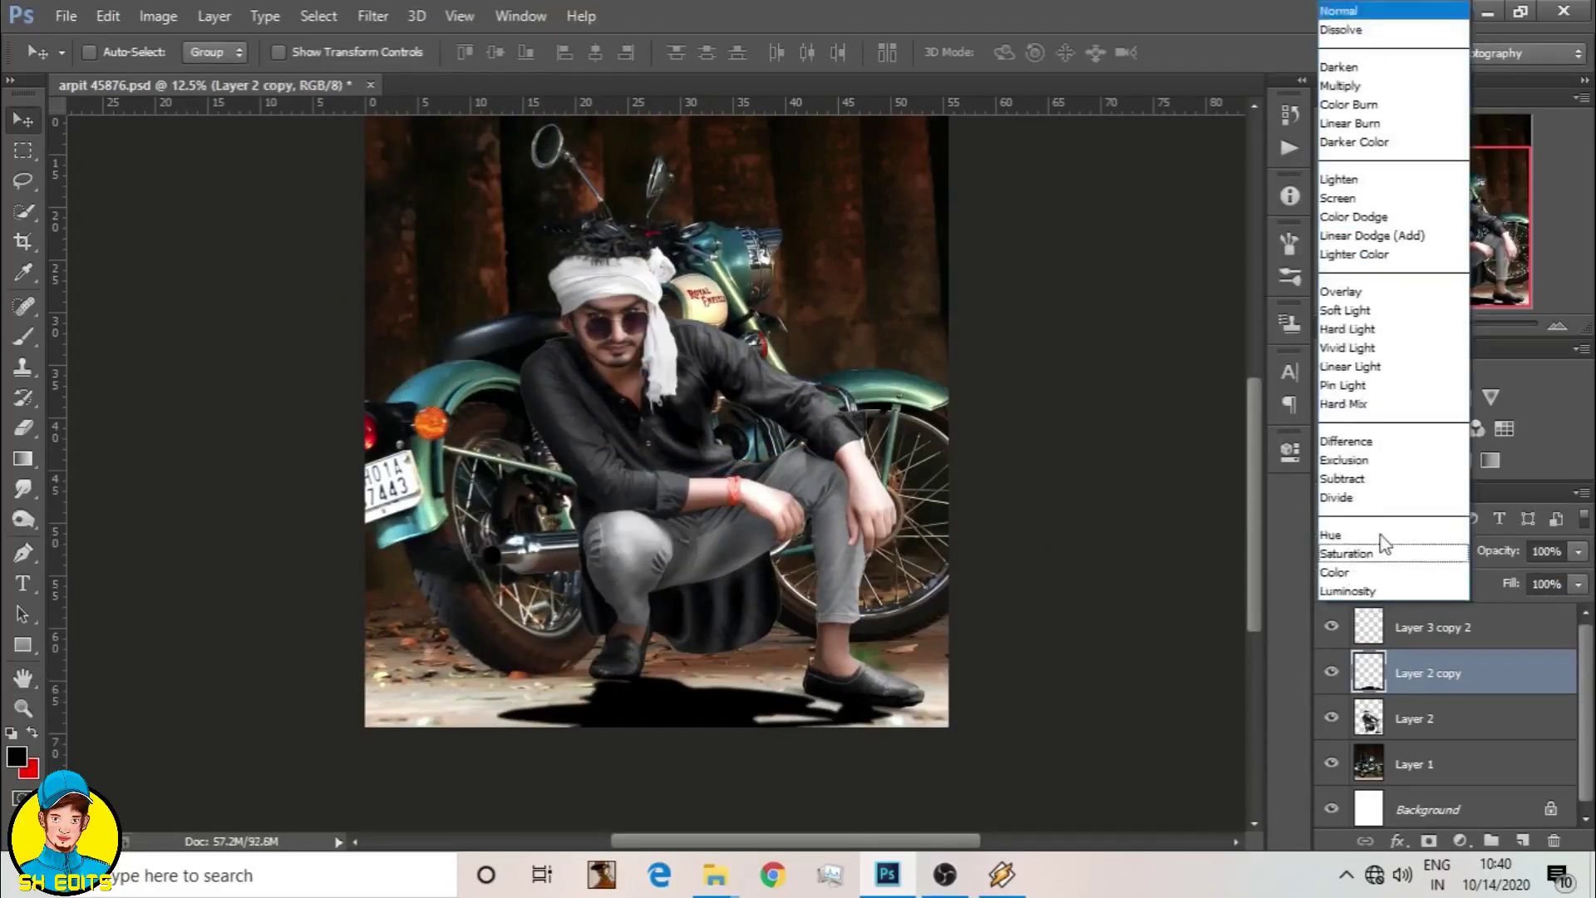
{"action": "left_click", "coordinate": [1338, 307]}
{"action": "left_click", "coordinate": [1334, 678]}
{"action": "left_click", "coordinate": [1334, 677]}
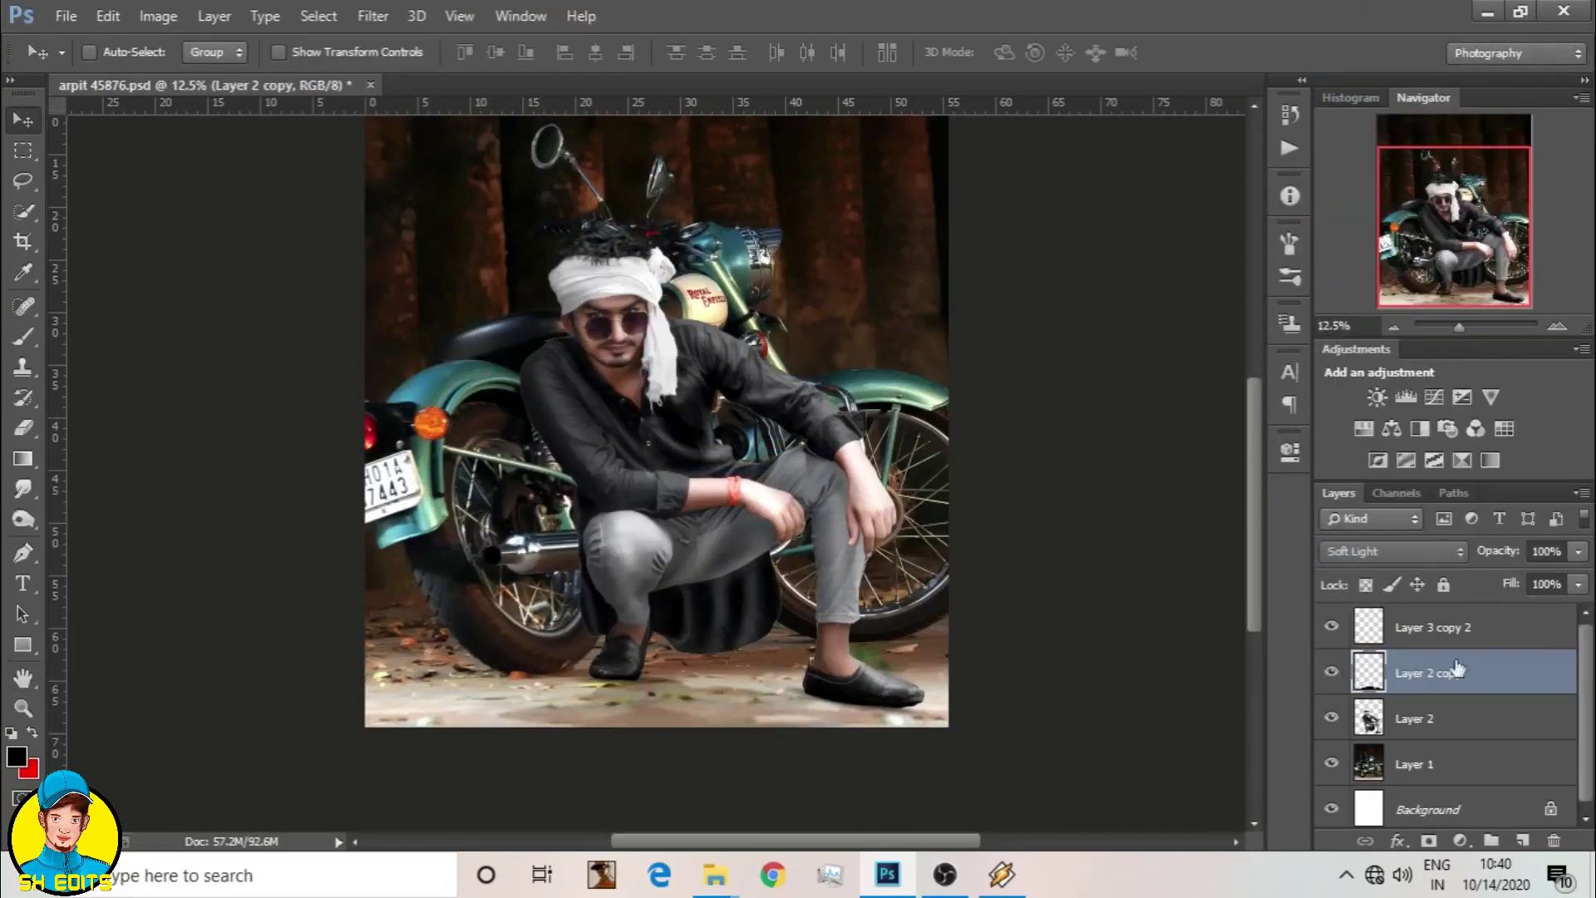
Step: Set the eraser size to 2700 px and lower the shadow layer's fill to 89%
{"action": "key", "text": "e"}
{"action": "right_click", "coordinate": [679, 466]}
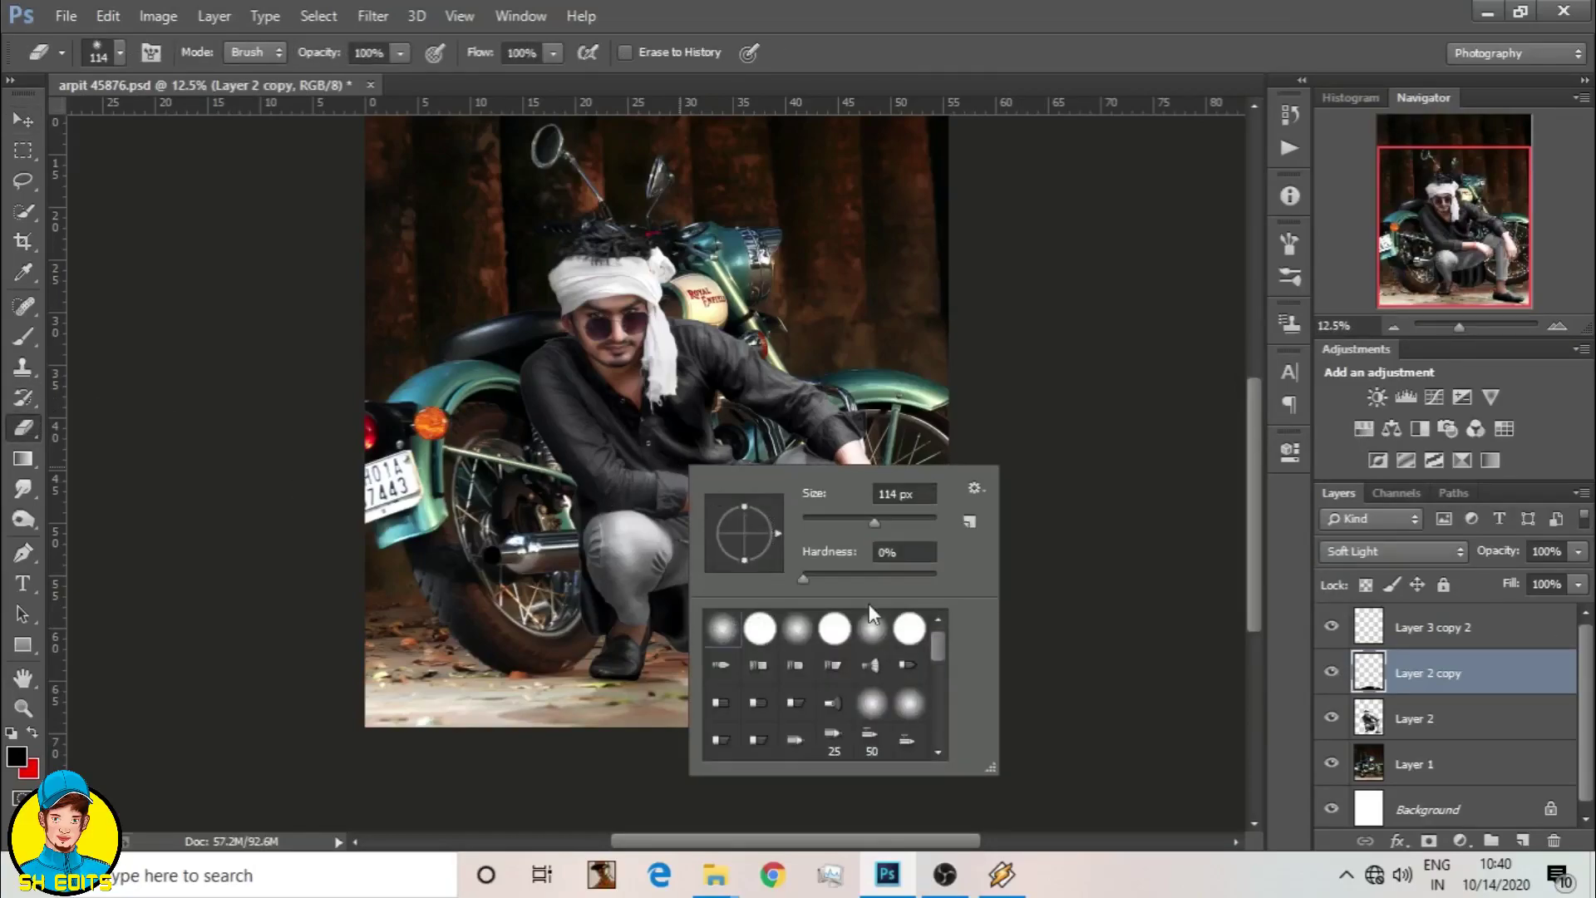
{"action": "key", "text": "Return"}
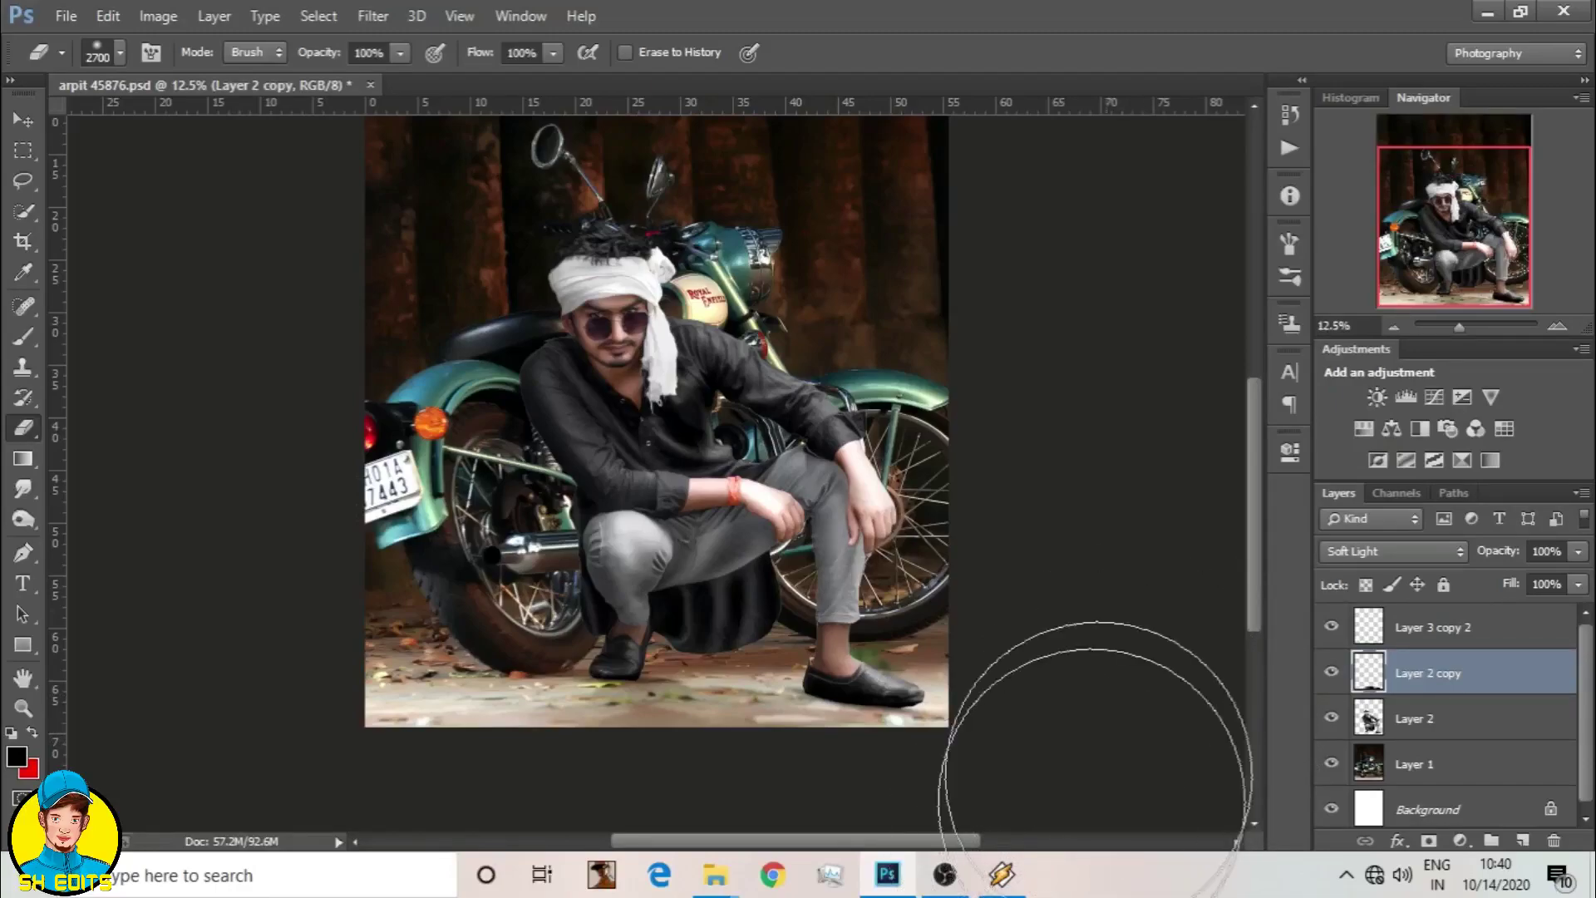
{"action": "scroll", "coordinate": [962, 506], "scroll_direction": "up", "scroll_amount": 1}
{"action": "left_click_drag", "start_coordinate": [1578, 585], "coordinate": [1565, 614]}
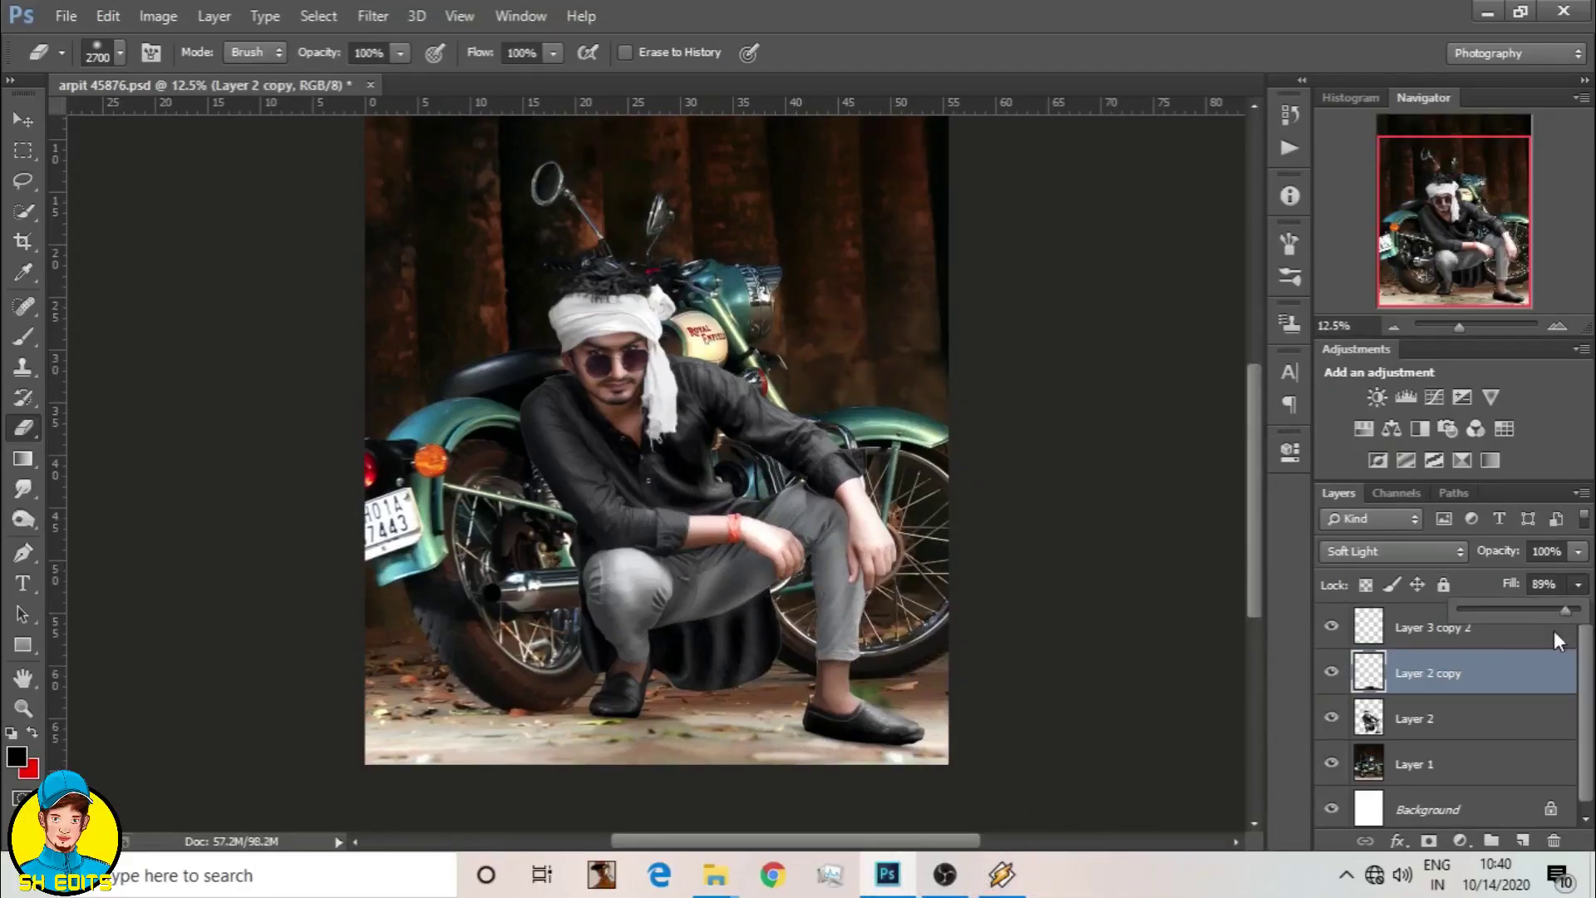
Step: Add a new layer above Layer 1 and paint a dark shadow under the legs with an 1842 px soft brush
{"action": "left_click", "coordinate": [1446, 765]}
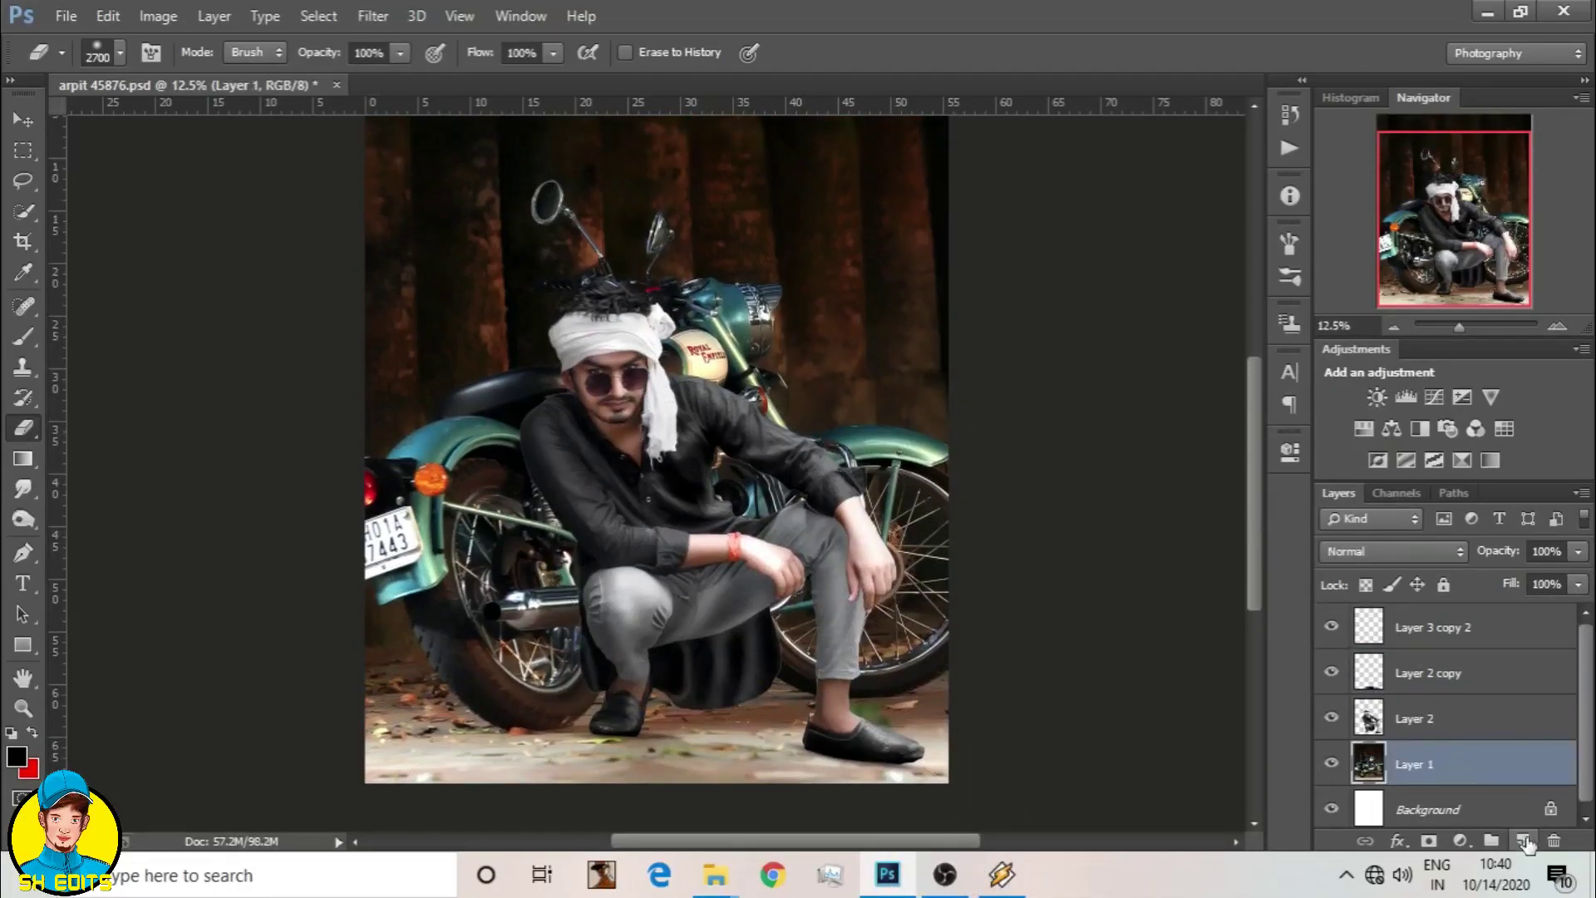
{"action": "left_click", "coordinate": [1522, 842]}
{"action": "key", "text": "b"}
{"action": "right_click", "coordinate": [644, 471]}
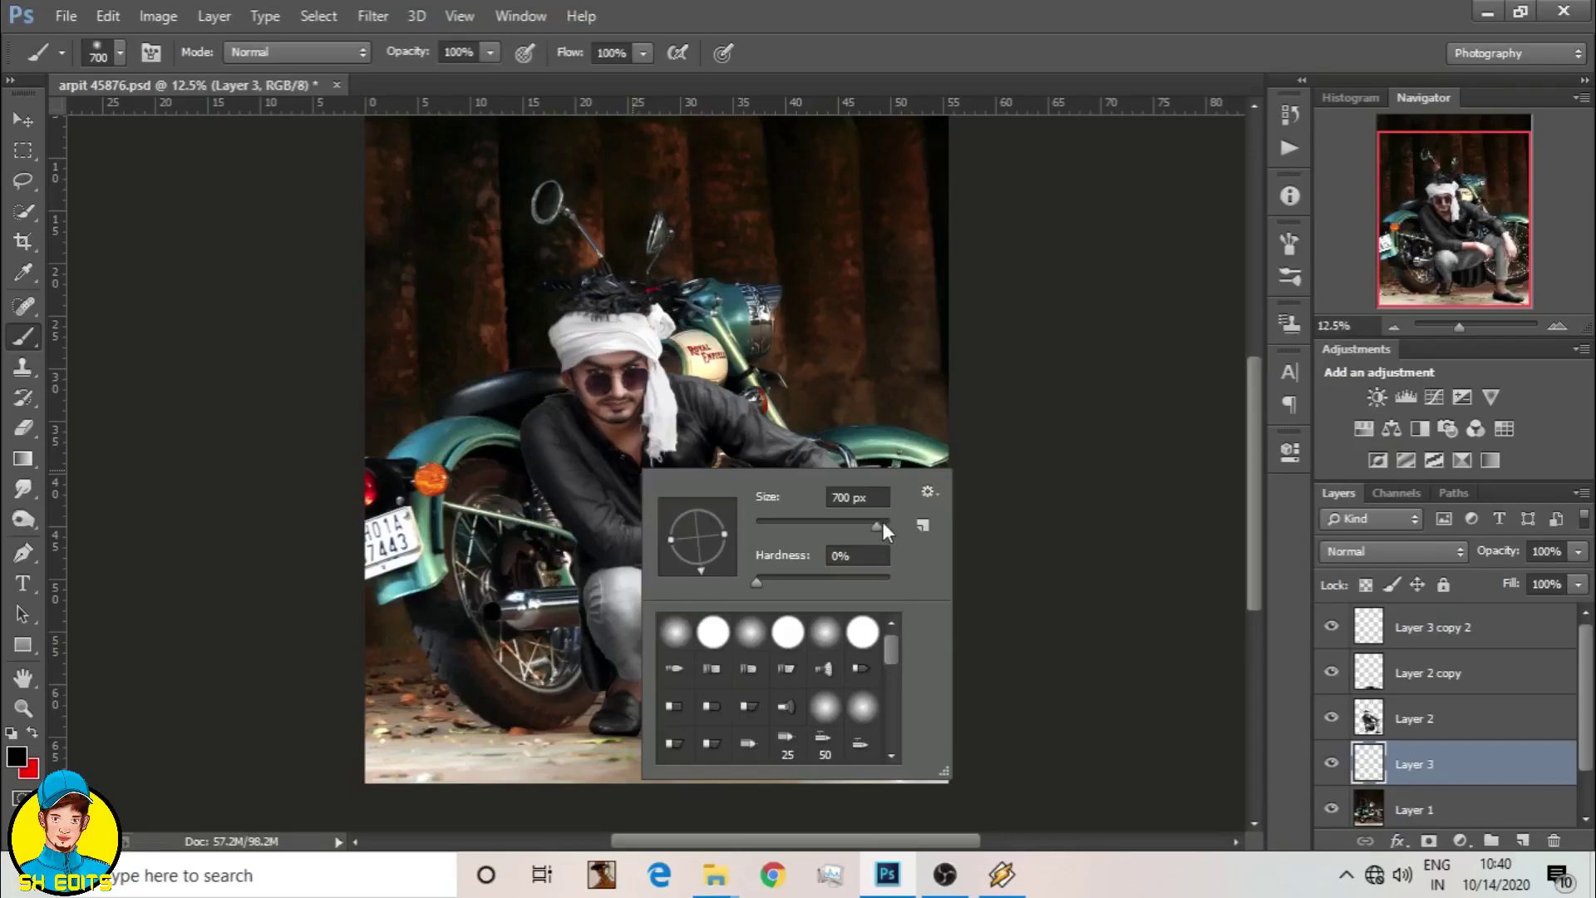
{"action": "left_click_drag", "start_coordinate": [887, 532], "coordinate": [902, 532]}
{"action": "key", "text": "Return"}
{"action": "left_click_drag", "start_coordinate": [599, 657], "coordinate": [765, 656]}
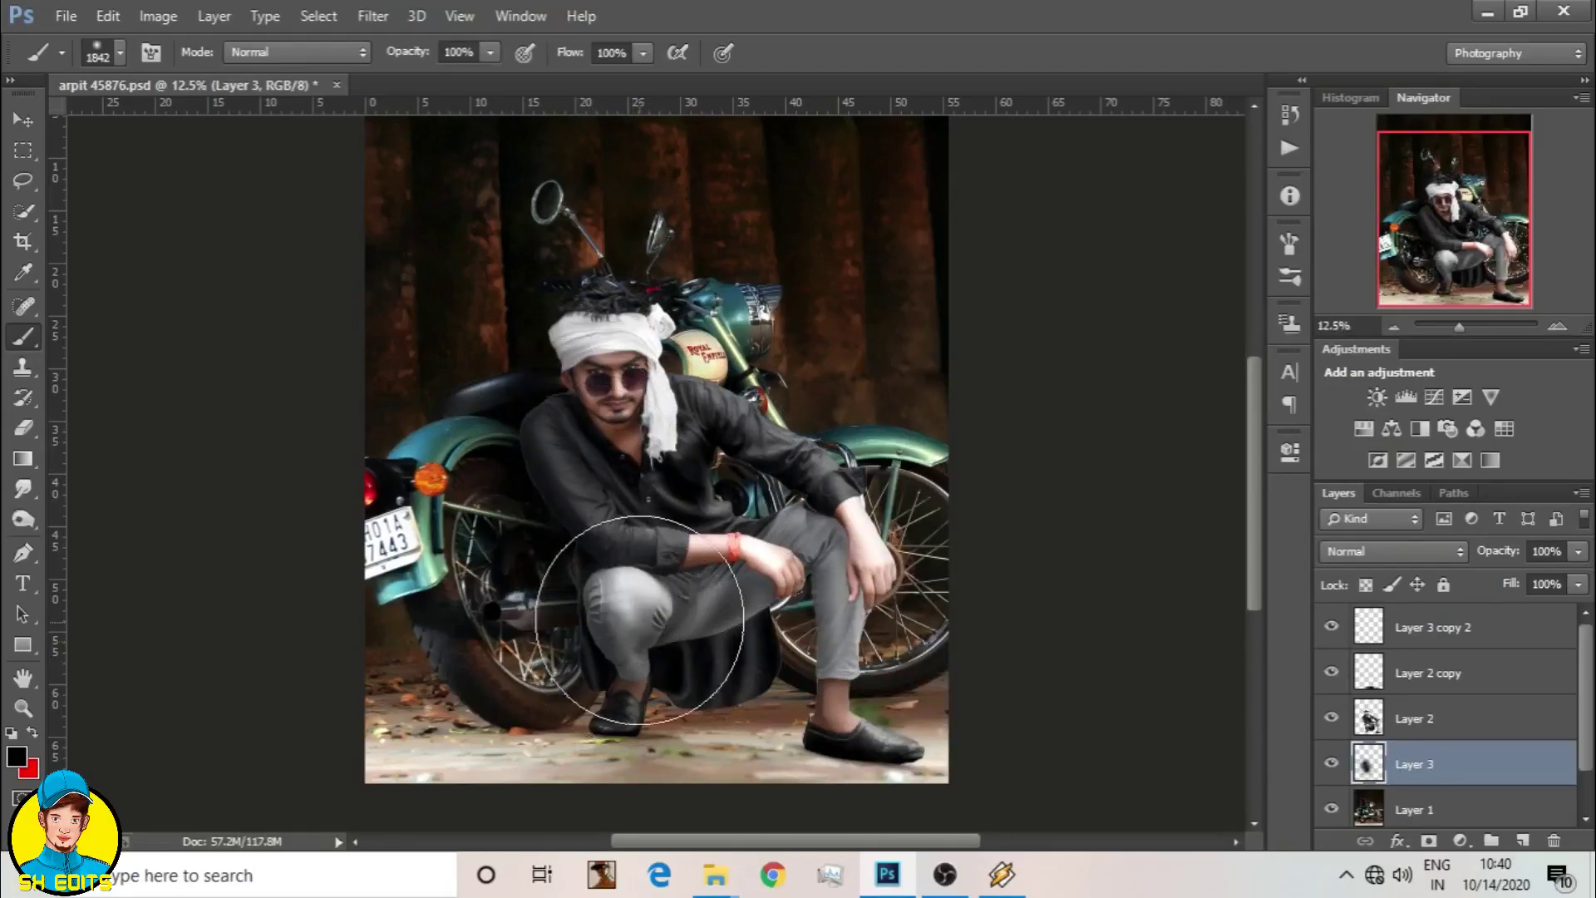
Step: Transform the painted shadow to about 77% width, rotated -7 degrees, positioned beneath the man
{"action": "left_click", "coordinate": [22, 119]}
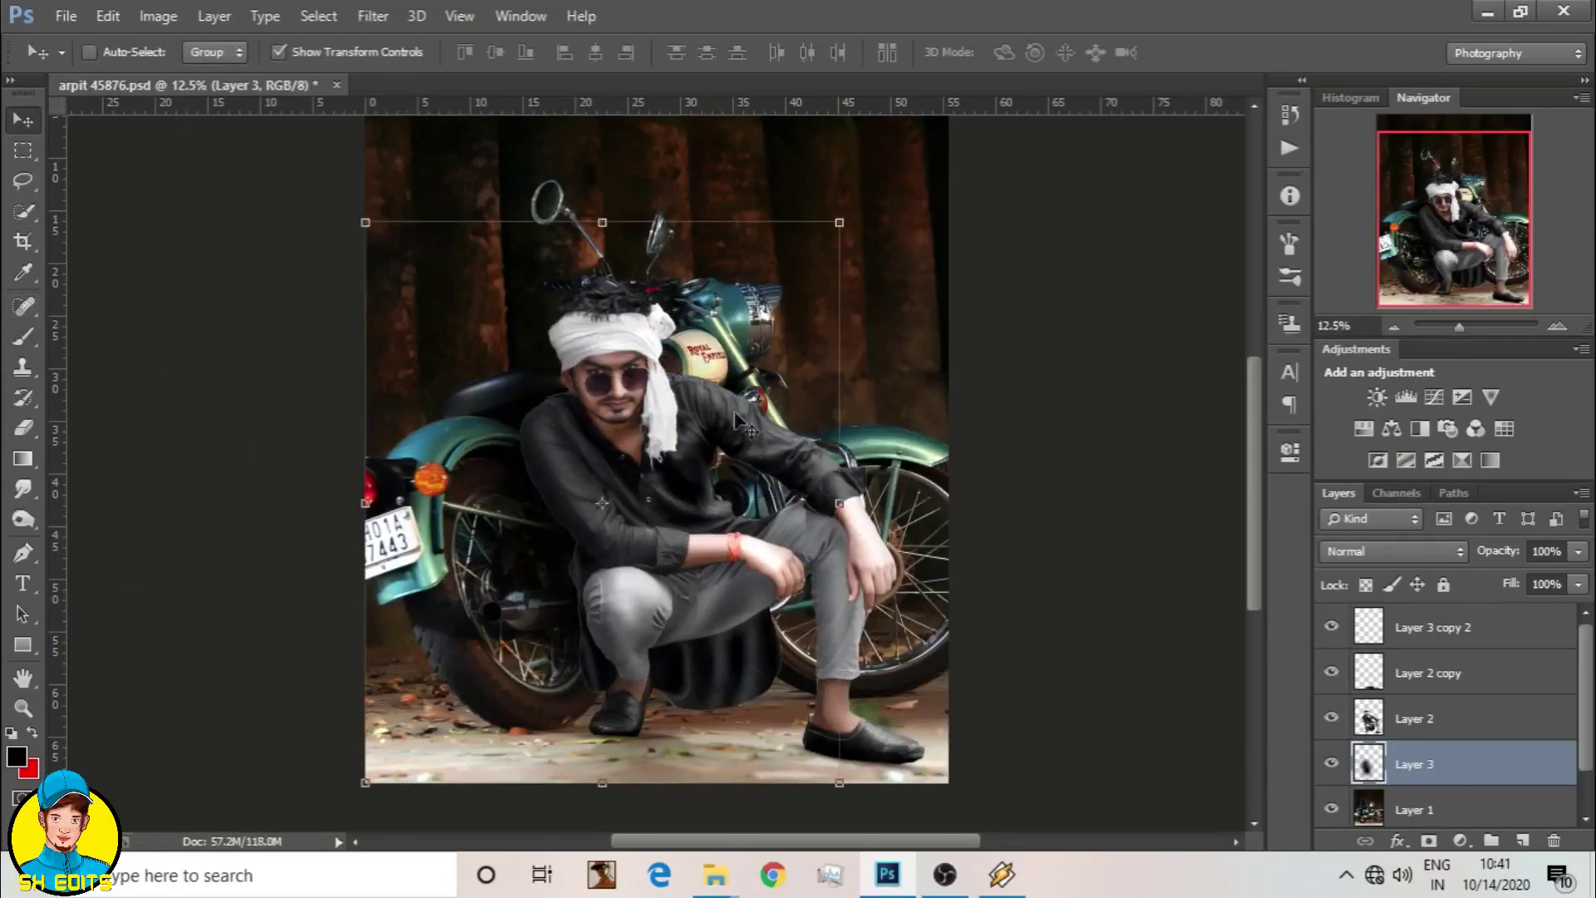
{"action": "left_click_drag", "start_coordinate": [840, 503], "coordinate": [739, 504]}
{"action": "left_click_drag", "start_coordinate": [857, 217], "coordinate": [731, 196]}
{"action": "left_click_drag", "start_coordinate": [640, 465], "coordinate": [652, 482]}
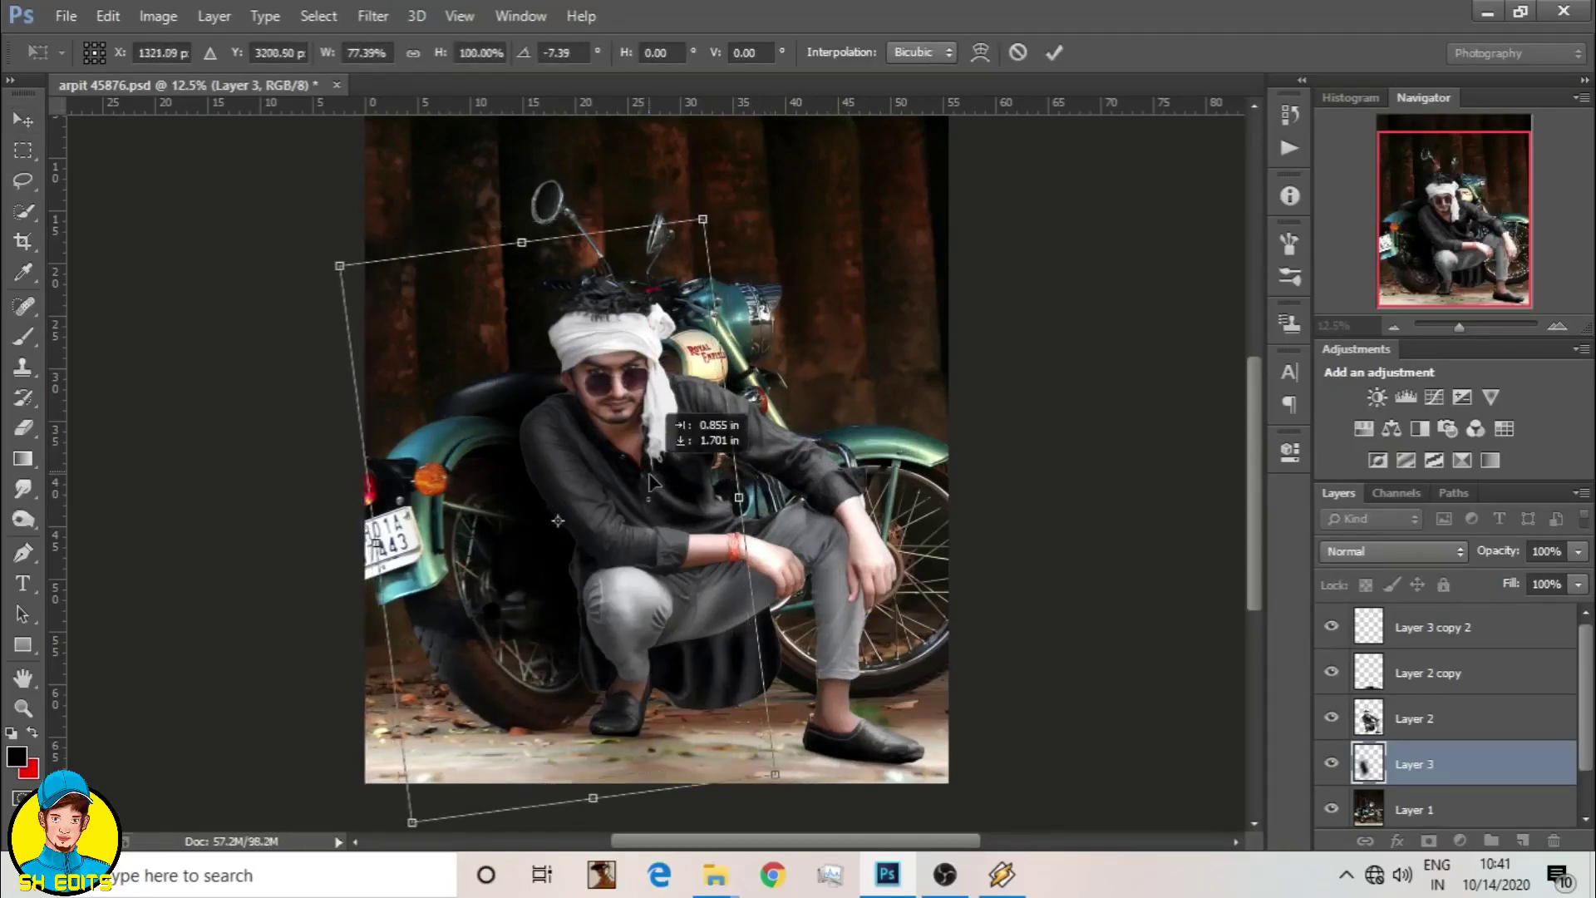
{"action": "left_click", "coordinate": [1054, 52]}
Step: Lower the painted shadow layer's fill to 25%
{"action": "left_click", "coordinate": [1578, 583]}
{"action": "left_click_drag", "start_coordinate": [1580, 609], "coordinate": [1490, 615]}
{"action": "left_click", "coordinate": [1441, 763]}
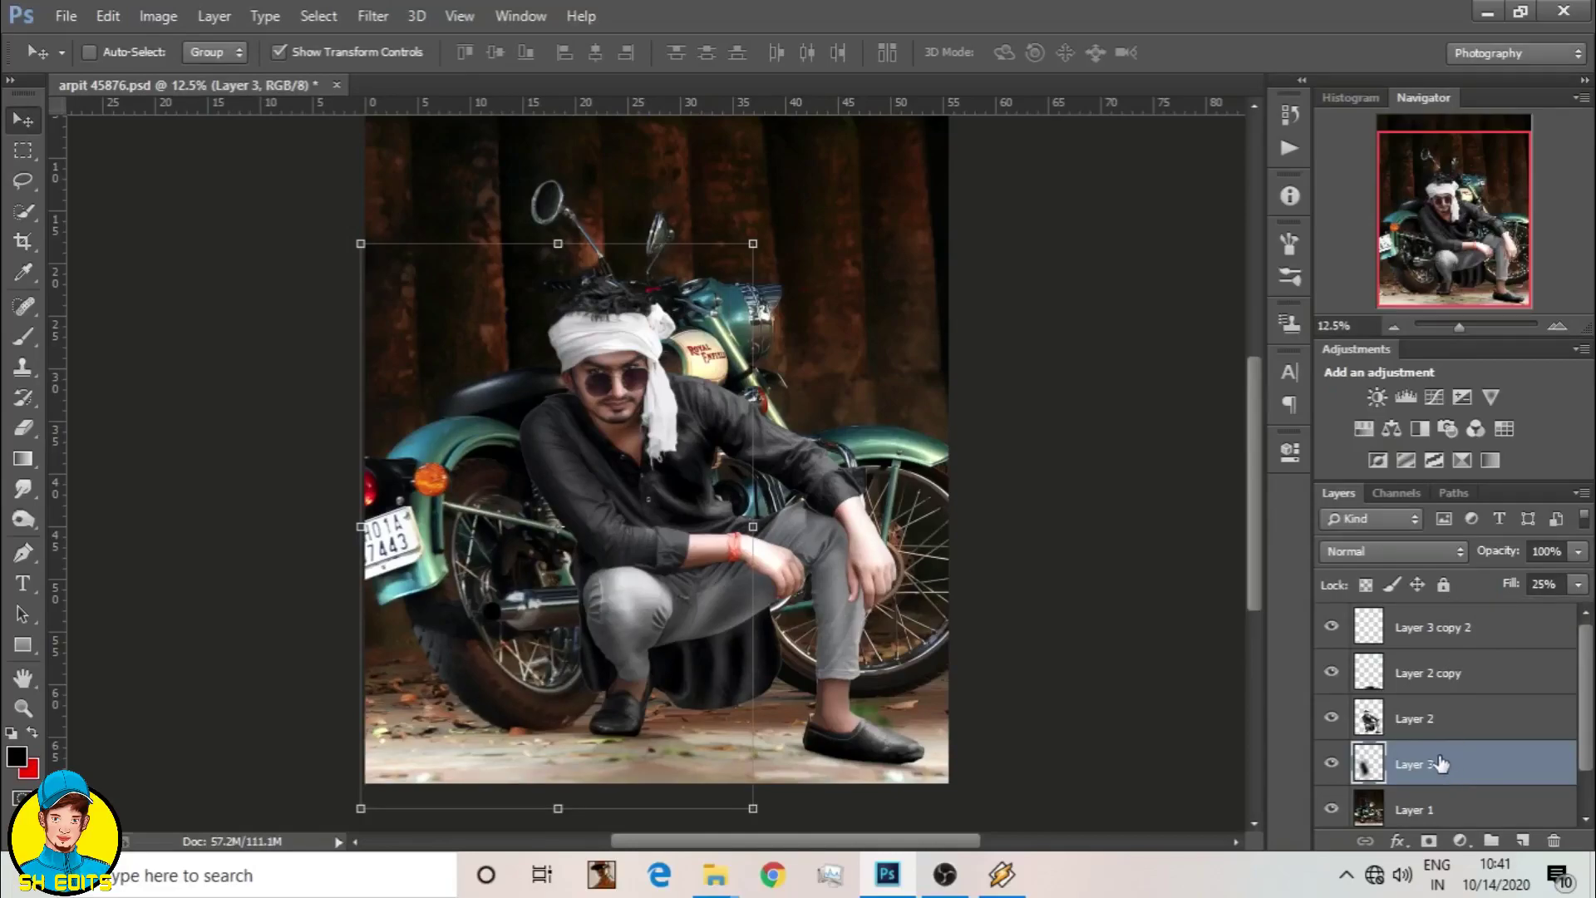
{"action": "left_click", "coordinate": [327, 57]}
{"action": "left_click", "coordinate": [1430, 628]}
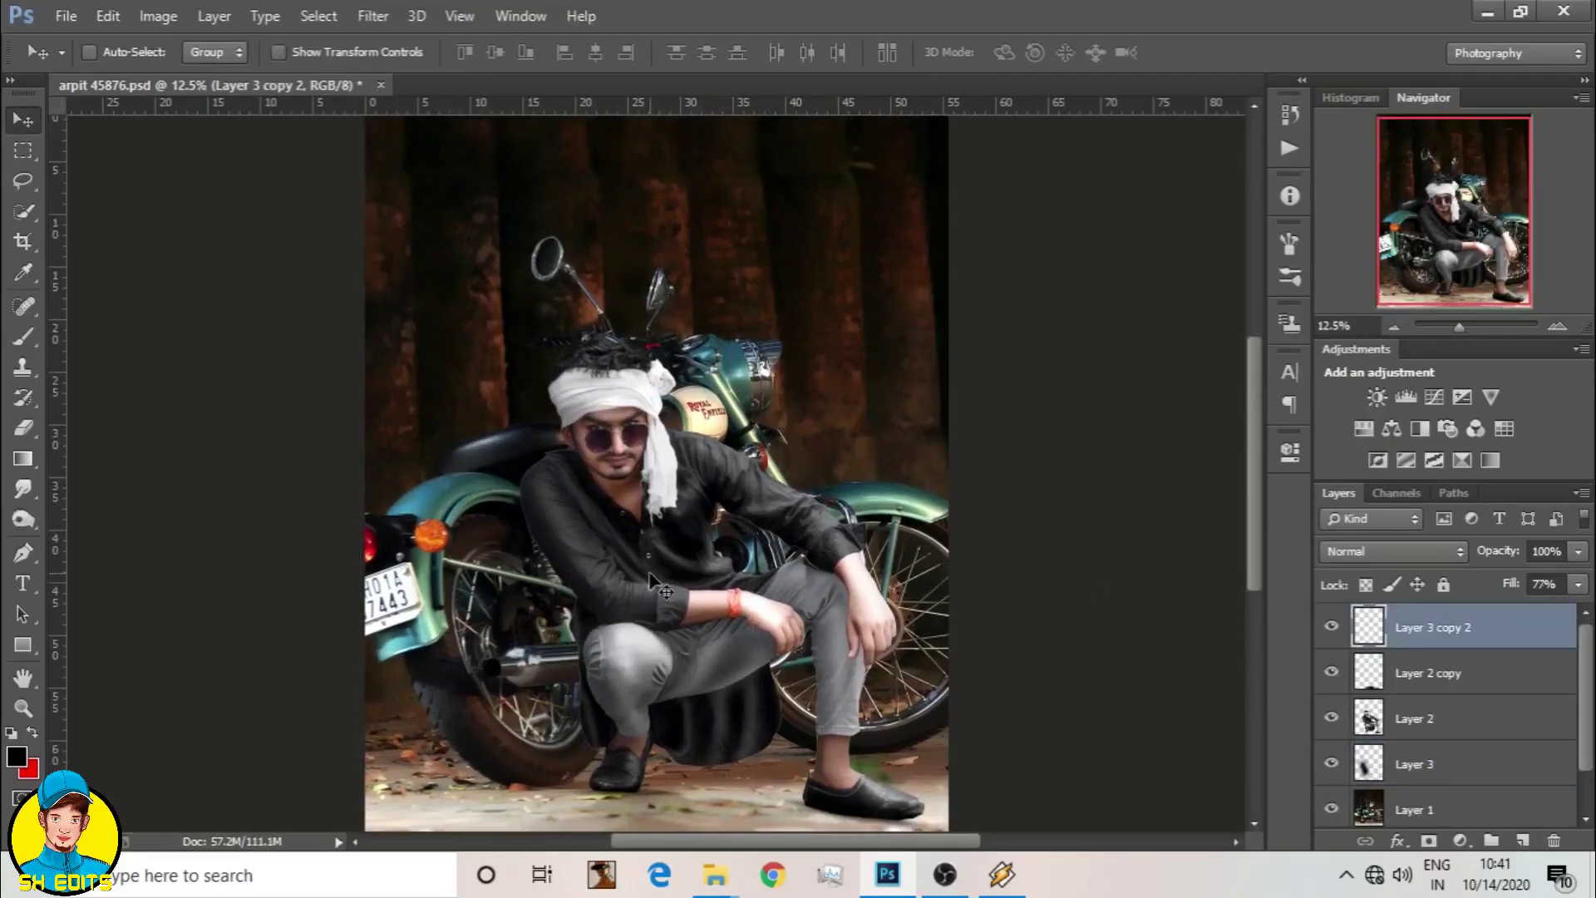
{"action": "key", "text": "ctrl+minus"}
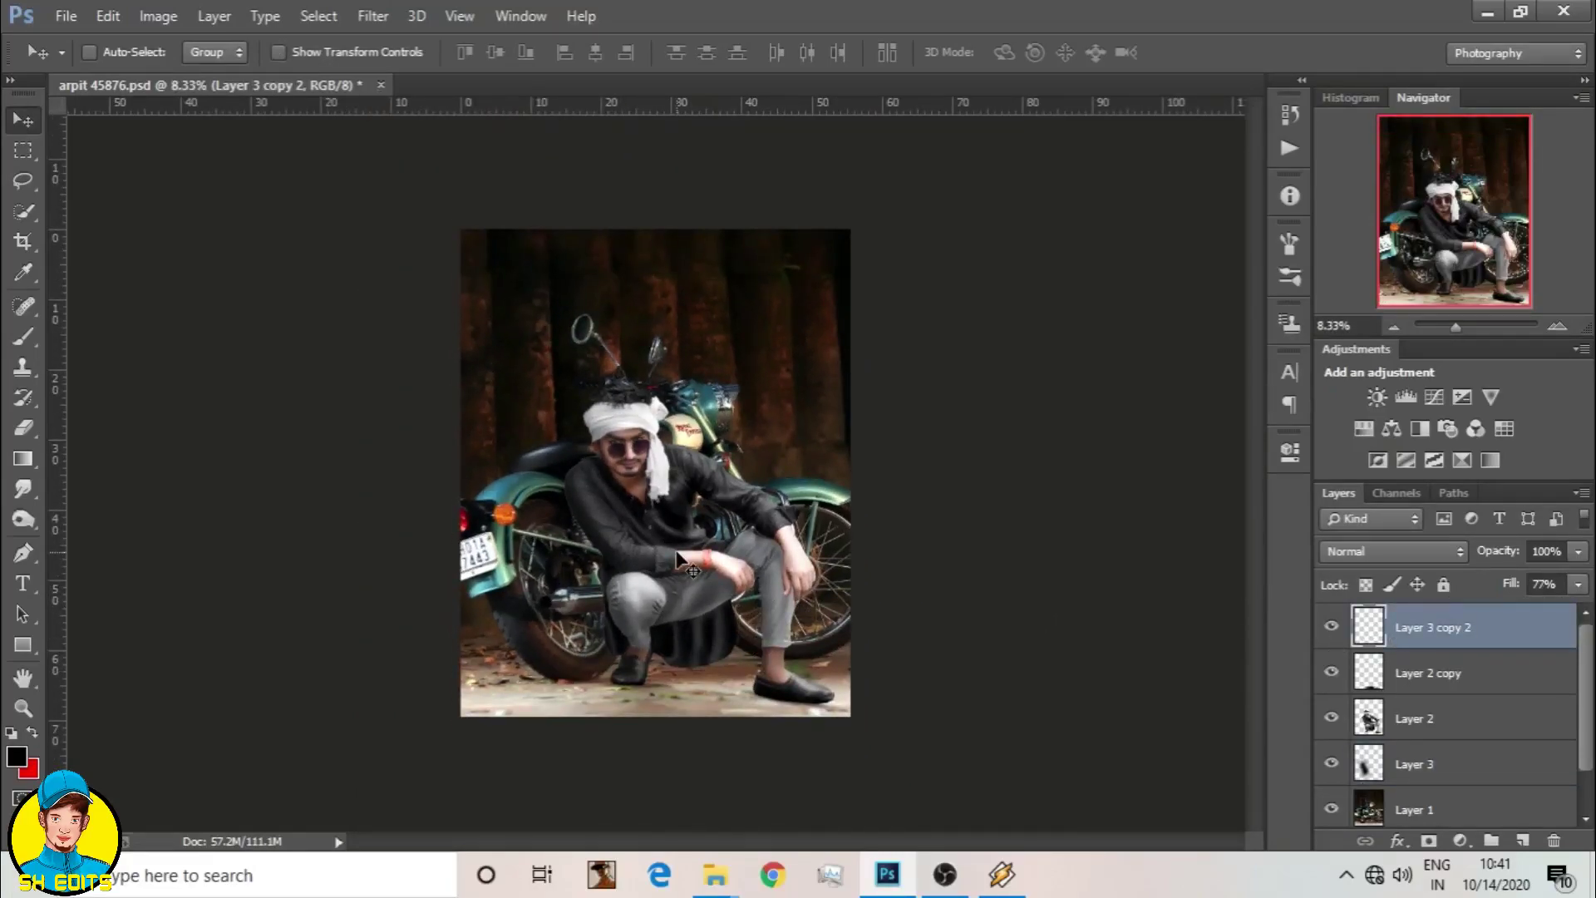
Step: Stamp all visible layers into Layer 4 and in Camera Raw set clarity +10 and saturation +33
{"action": "key", "text": "ctrl+shift+alt+e"}
{"action": "left_click", "coordinate": [373, 15]}
{"action": "left_click", "coordinate": [482, 149]}
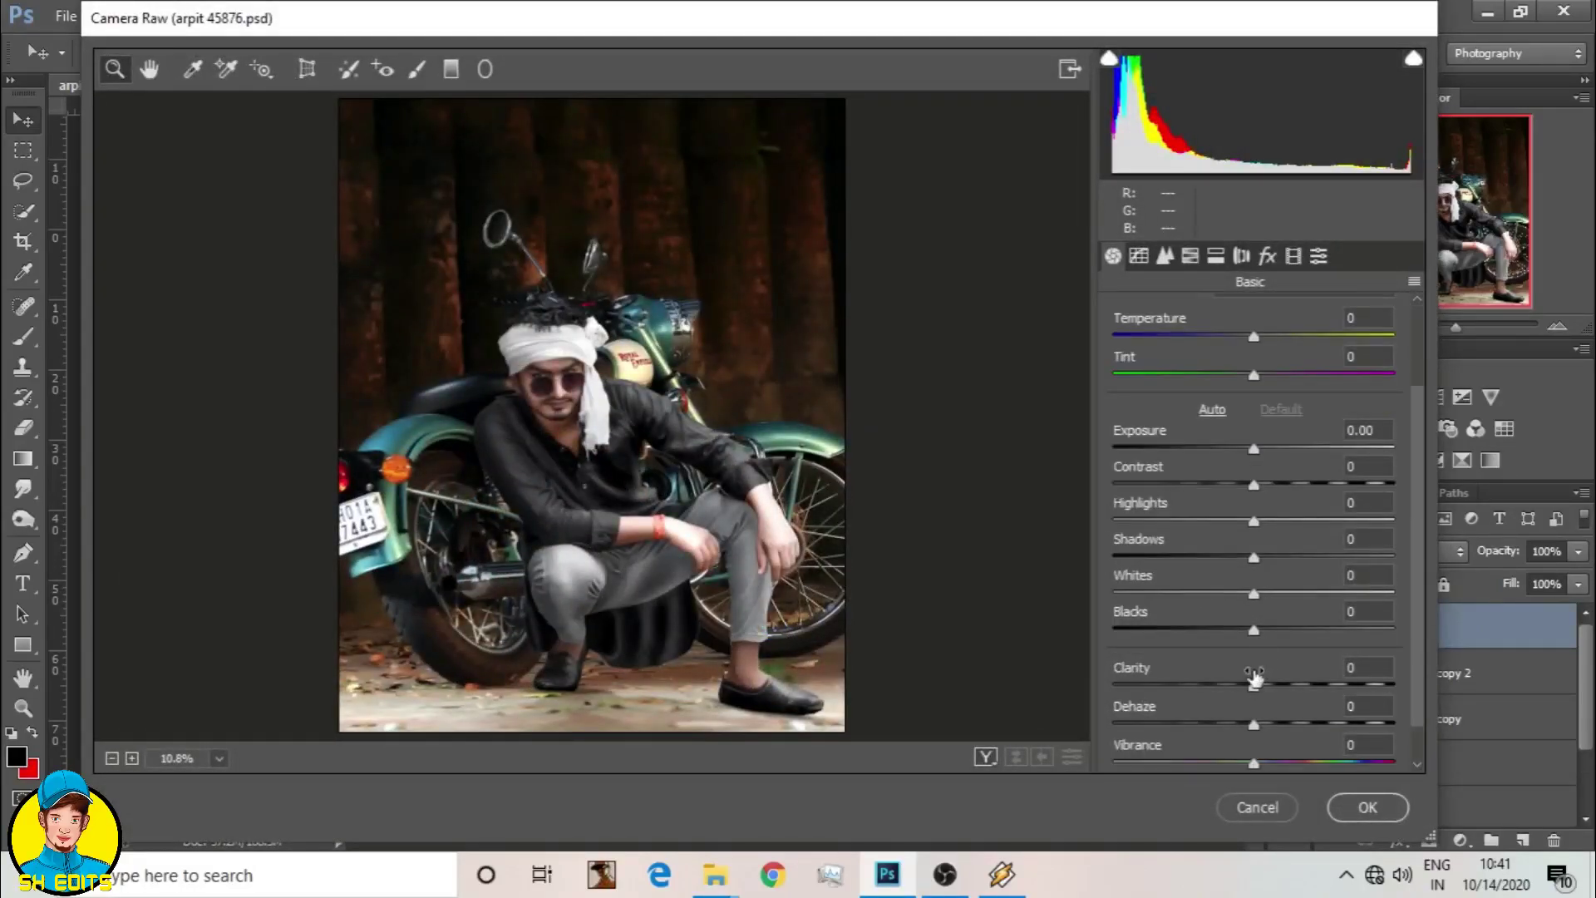
{"action": "left_click_drag", "start_coordinate": [1255, 680], "coordinate": [1268, 689]}
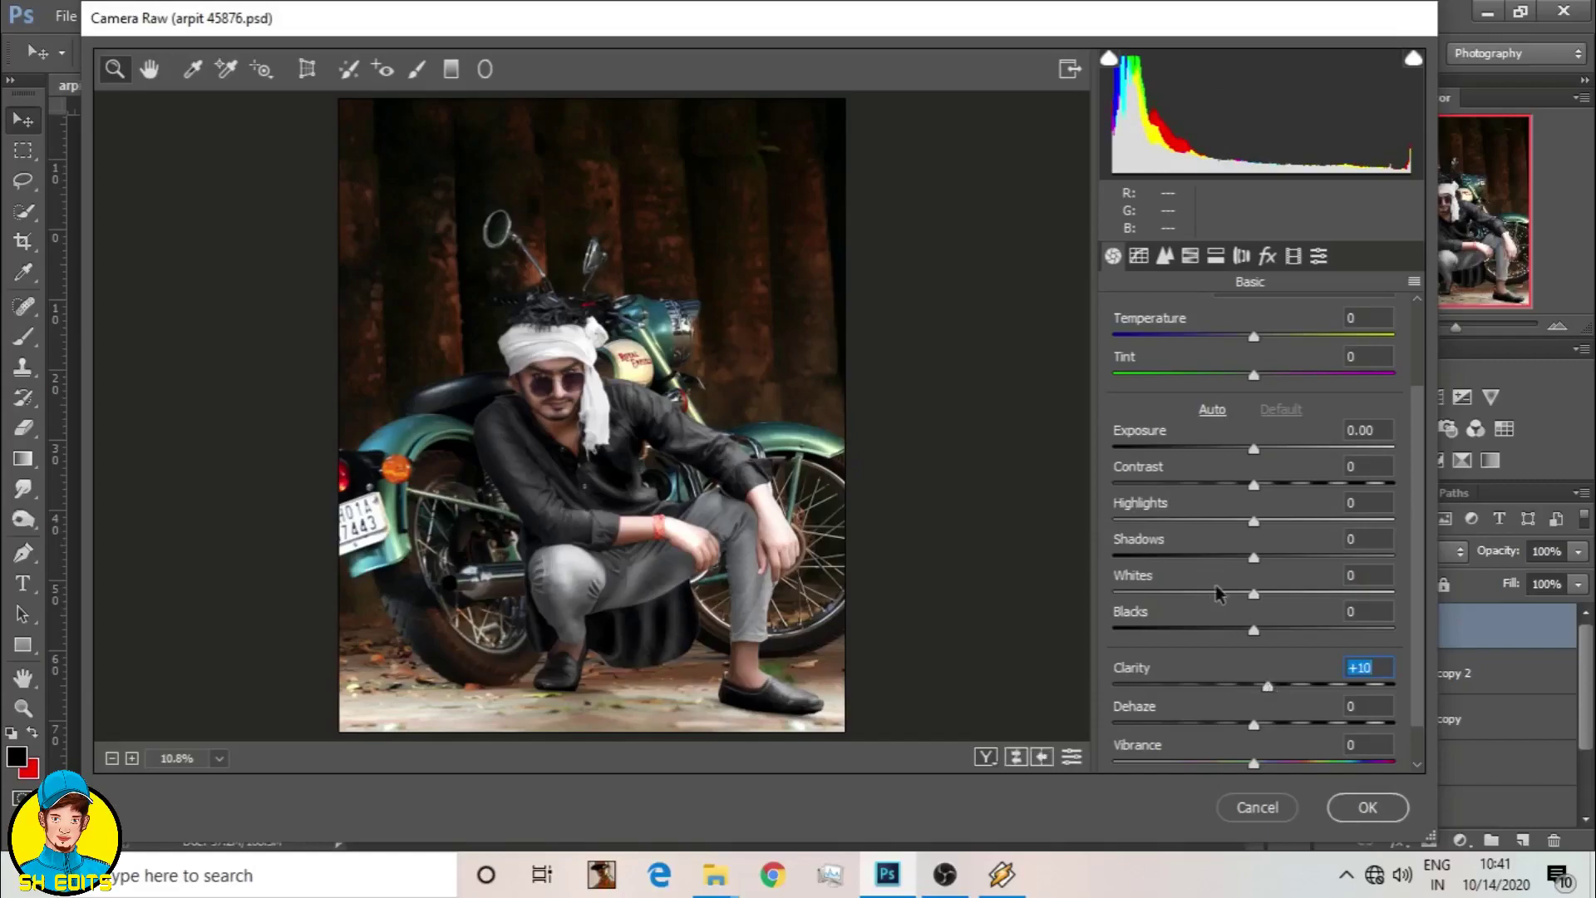
{"action": "left_click_drag", "start_coordinate": [1254, 558], "coordinate": [1288, 558]}
{"action": "mouse_move", "coordinate": [1254, 630]}
{"action": "left_mouse_down"}
{"action": "mouse_move", "coordinate": [1187, 632]}
{"action": "mouse_move", "coordinate": [1208, 632]}
{"action": "left_mouse_up"}
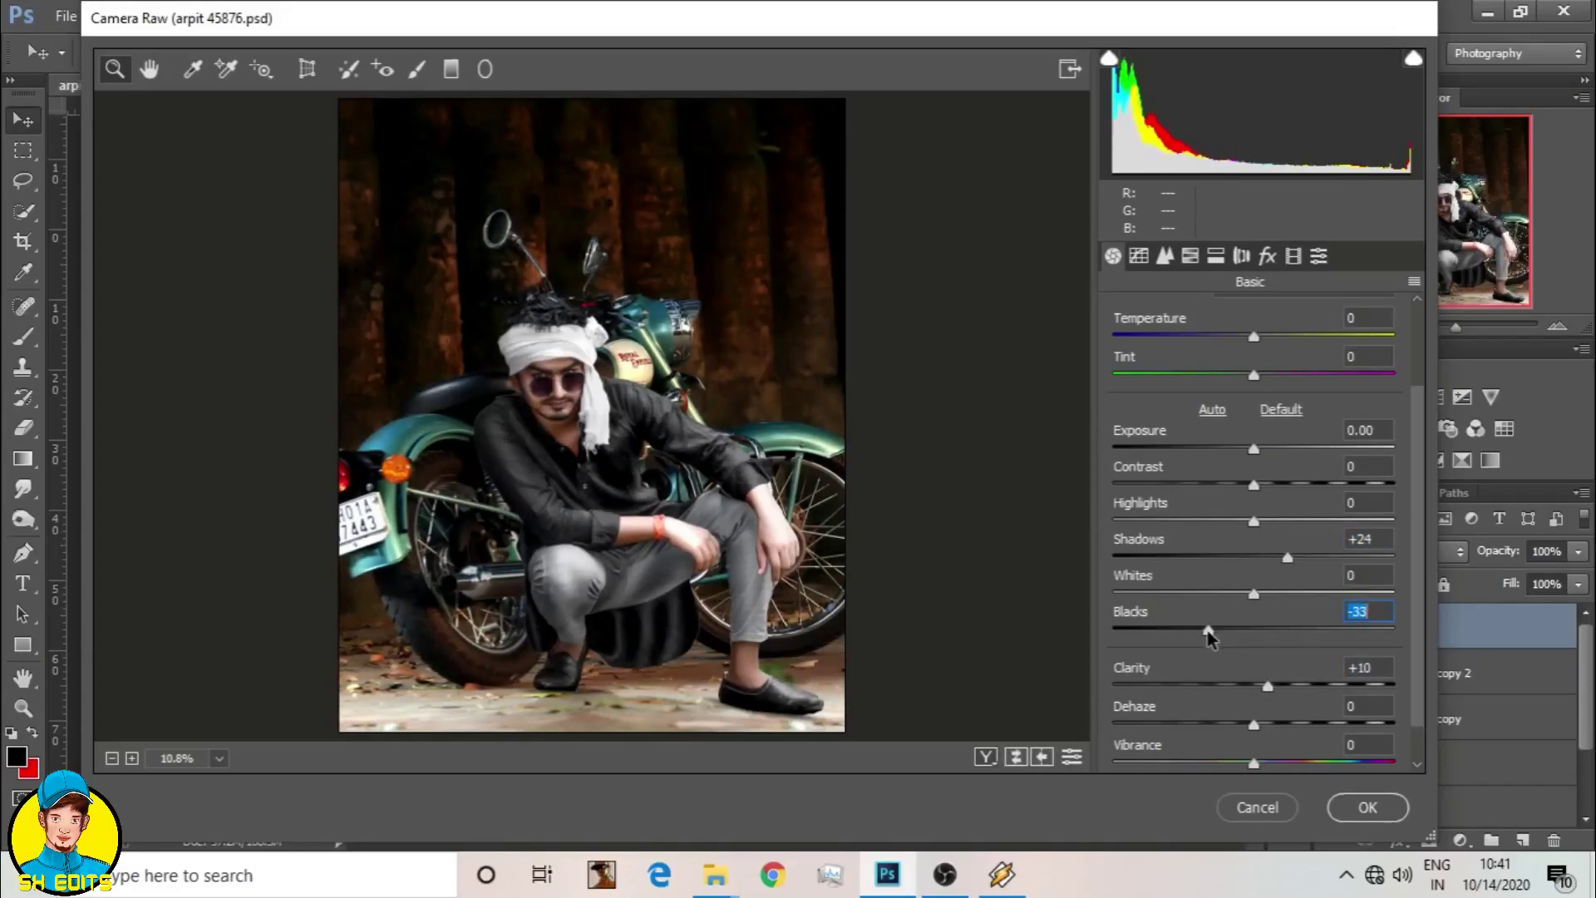
{"action": "scroll", "coordinate": [1322, 711], "scroll_direction": "down", "scroll_amount": 1}
{"action": "left_click", "coordinate": [1301, 753]}
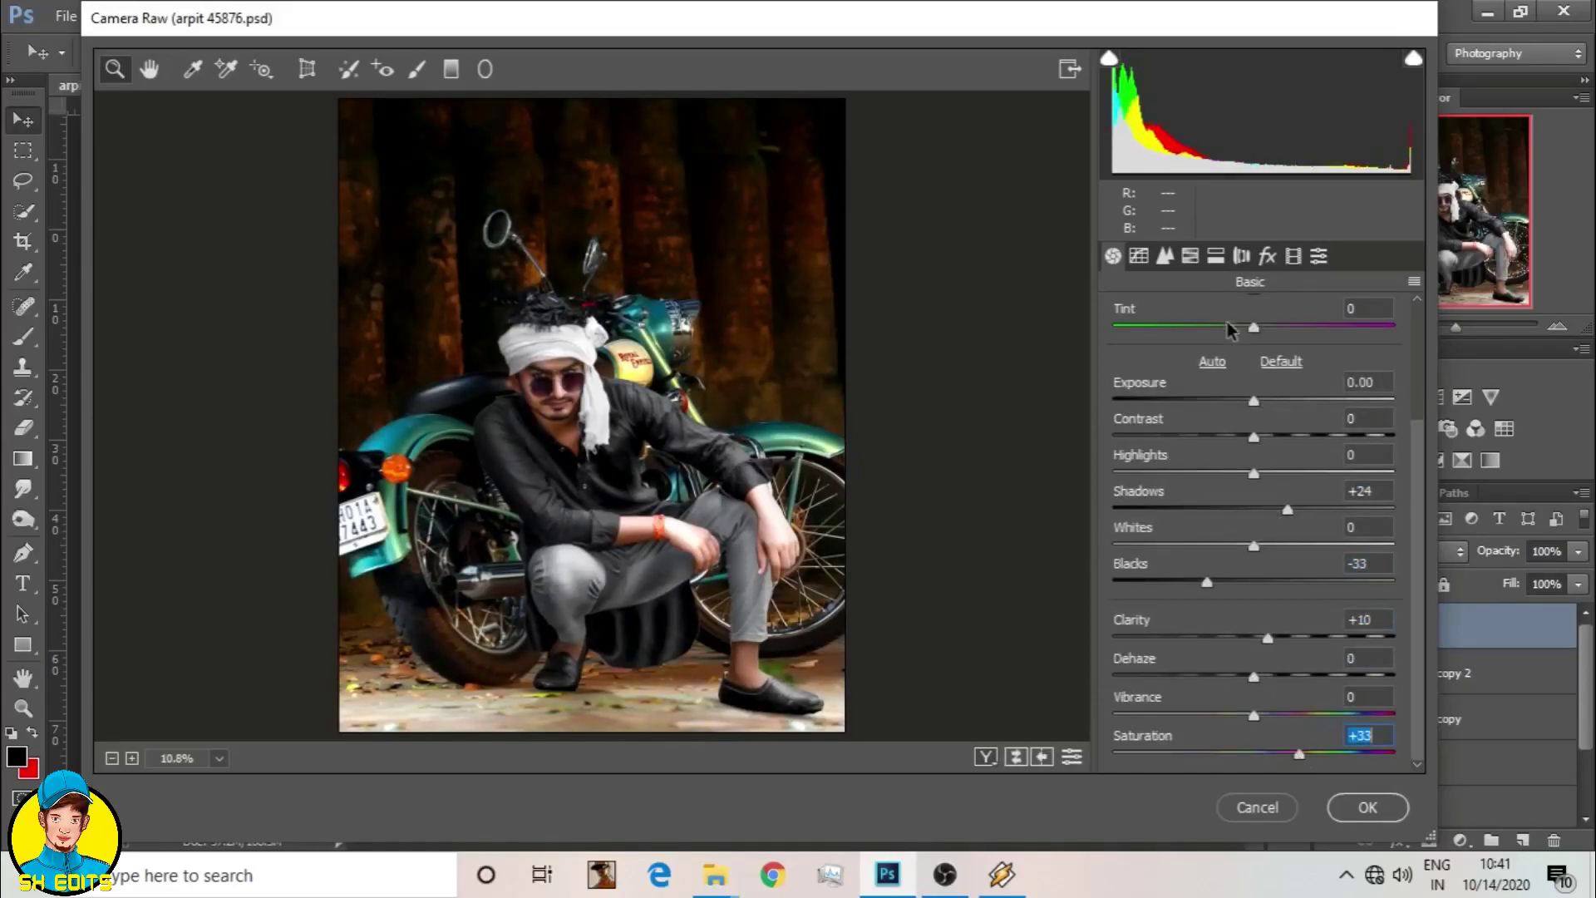
Step: Brighten orange luminance, shift calibration red hue to -8, and desaturate greens, aquas and blues
{"action": "left_click", "coordinate": [1190, 256]}
{"action": "left_click", "coordinate": [1264, 310]}
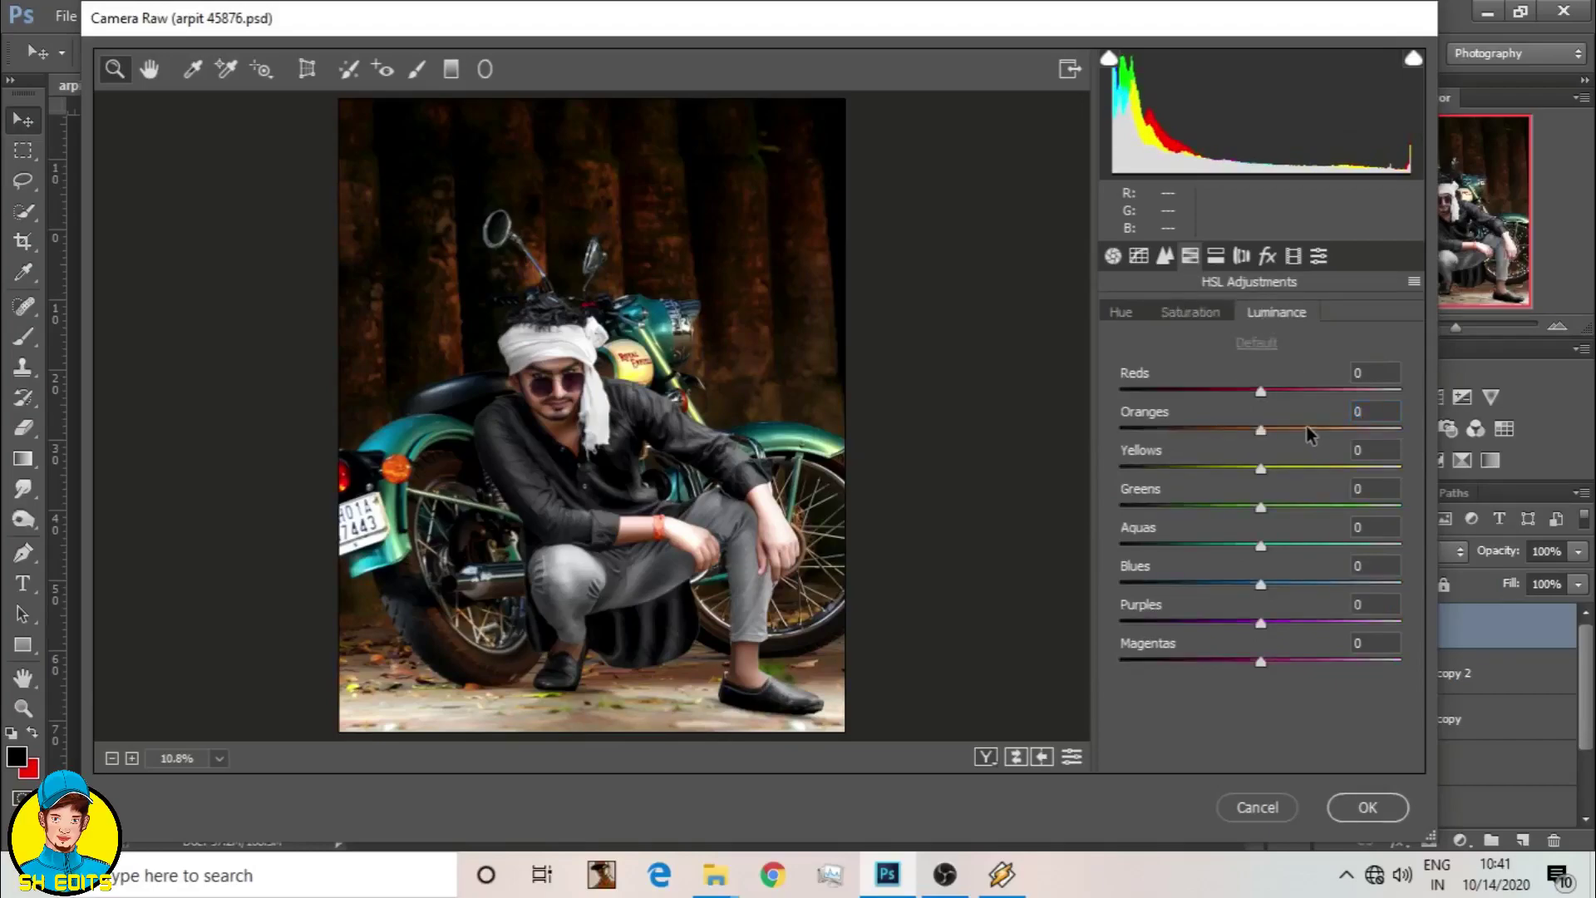
{"action": "left_click", "coordinate": [1303, 428]}
{"action": "left_click", "coordinate": [1293, 256]}
{"action": "left_click", "coordinate": [1251, 481]}
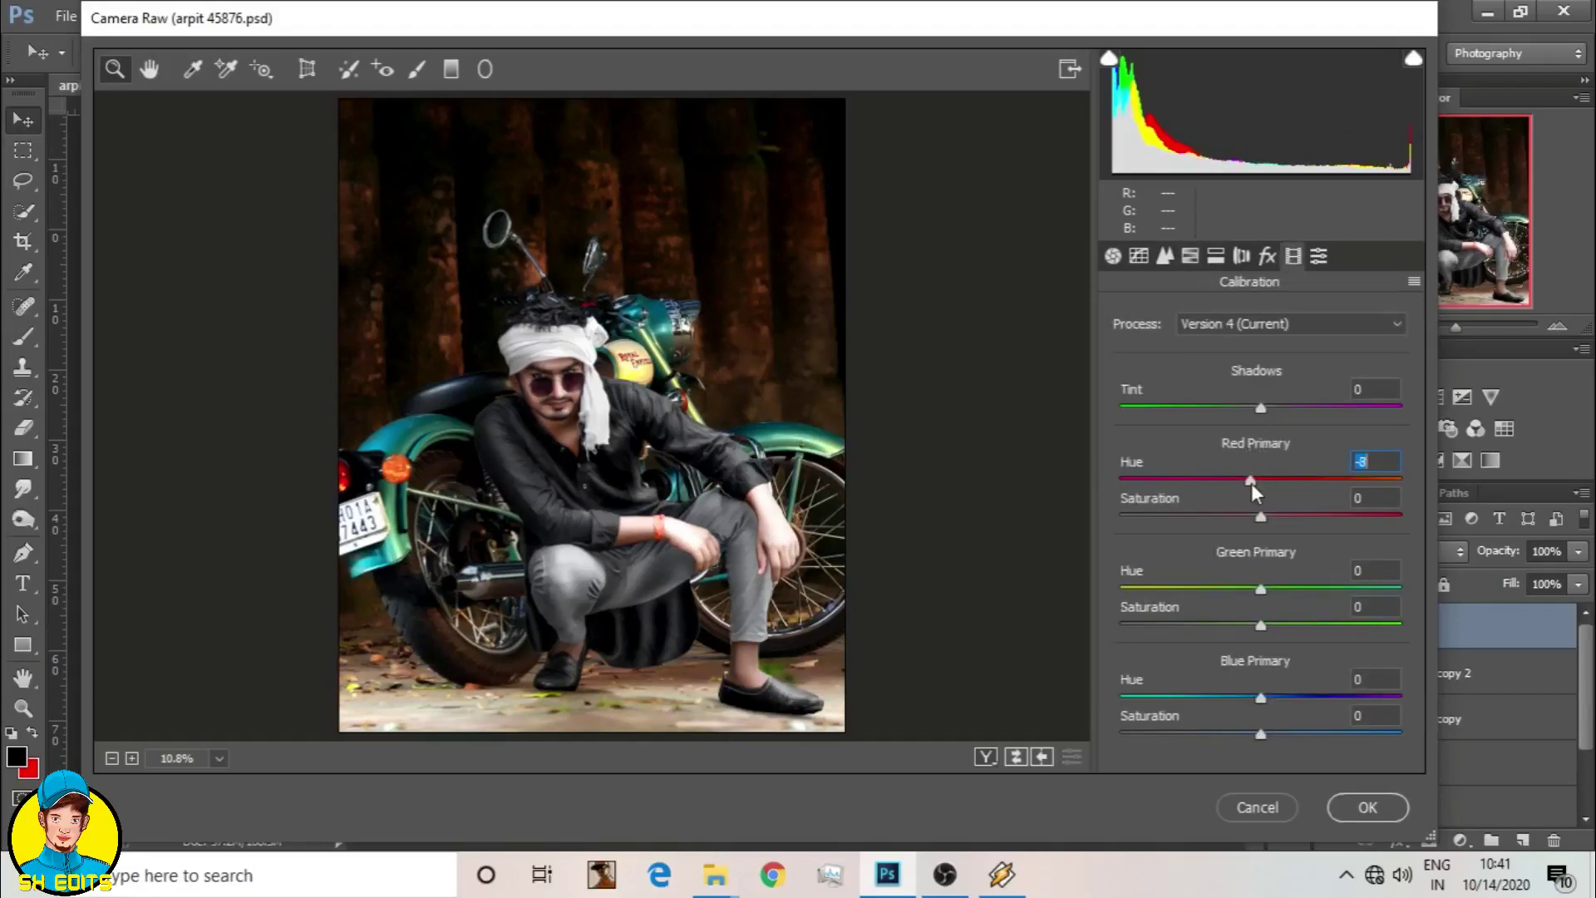
{"action": "left_click", "coordinate": [1191, 256]}
{"action": "left_click", "coordinate": [1189, 312]}
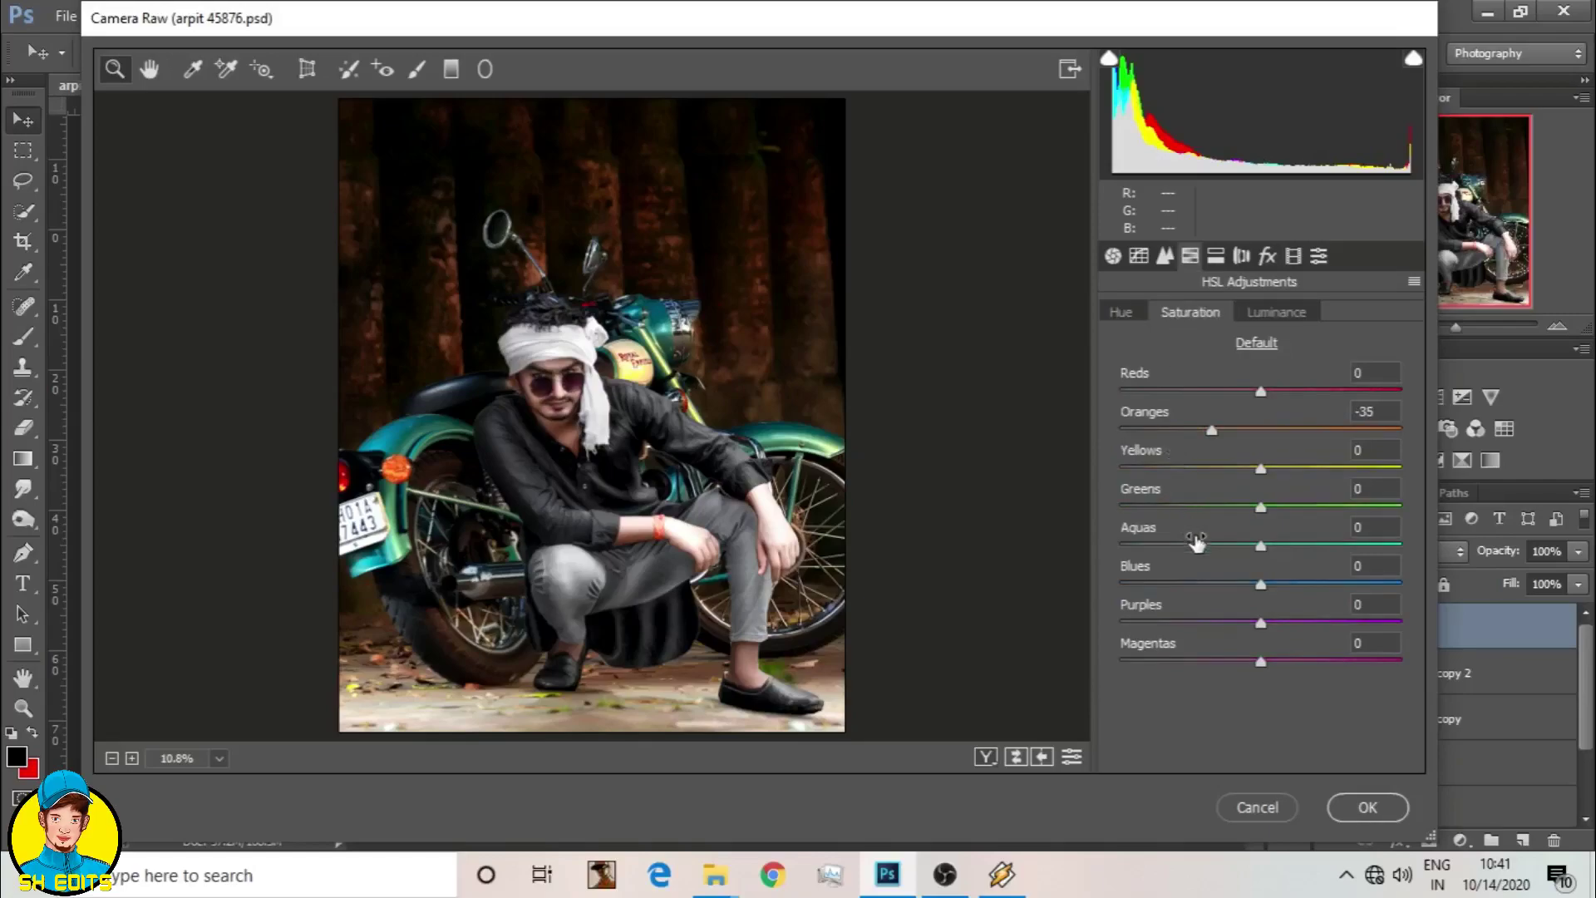
{"action": "left_click_drag", "start_coordinate": [1162, 547], "coordinate": [1120, 545]}
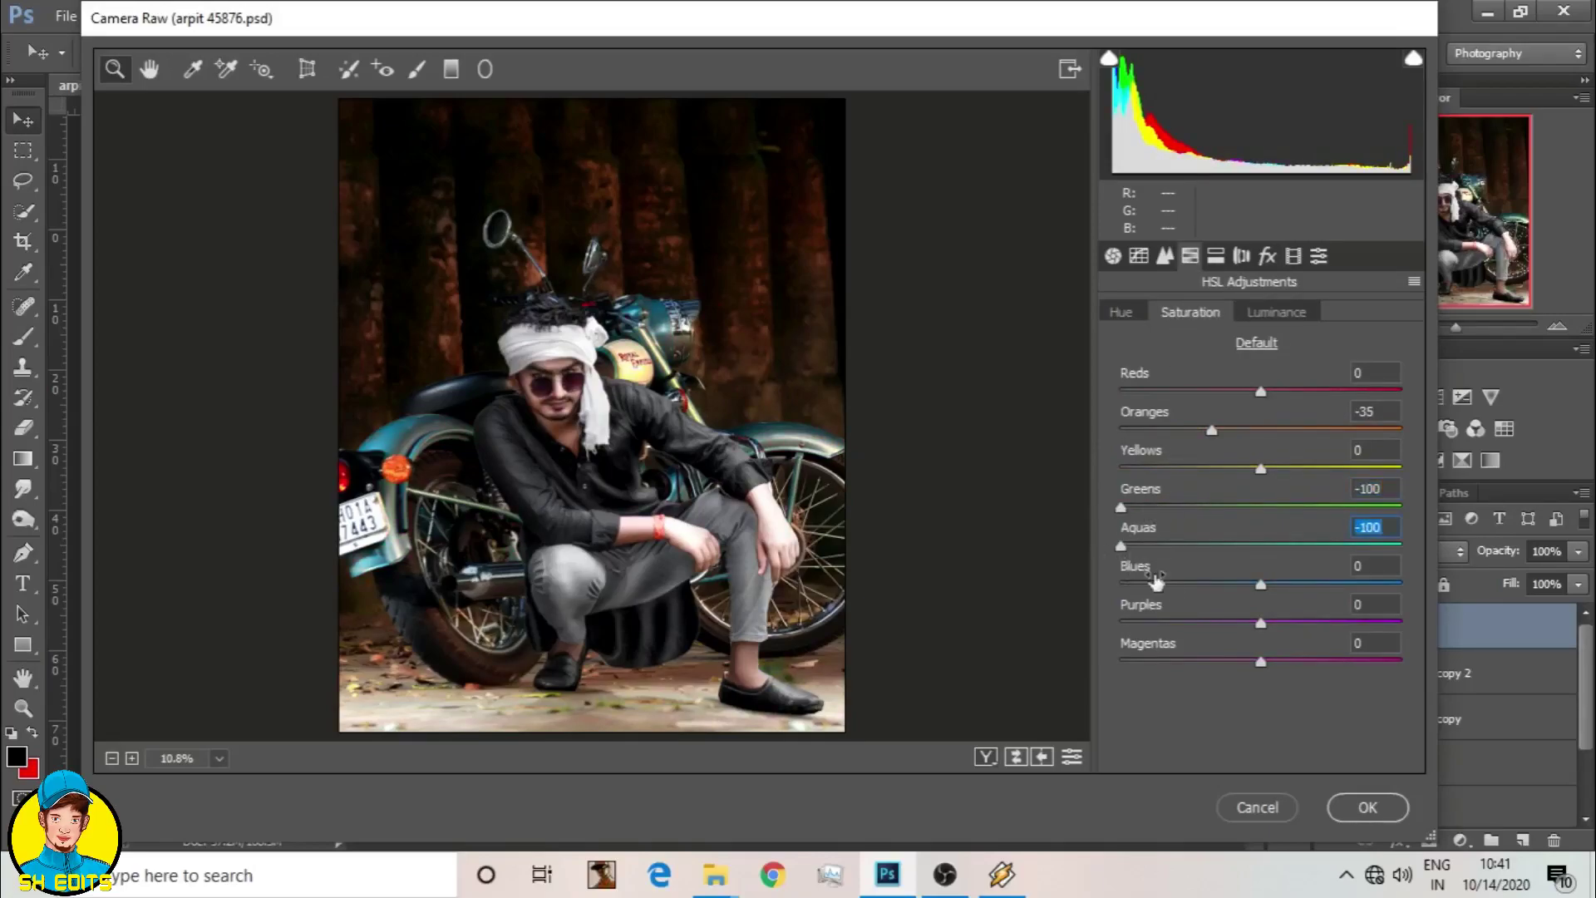
{"action": "left_click", "coordinate": [1120, 584]}
Step: Add an edge vignette and a graduated darkening filter across the bottom of the photo
{"action": "left_click", "coordinate": [1268, 256]}
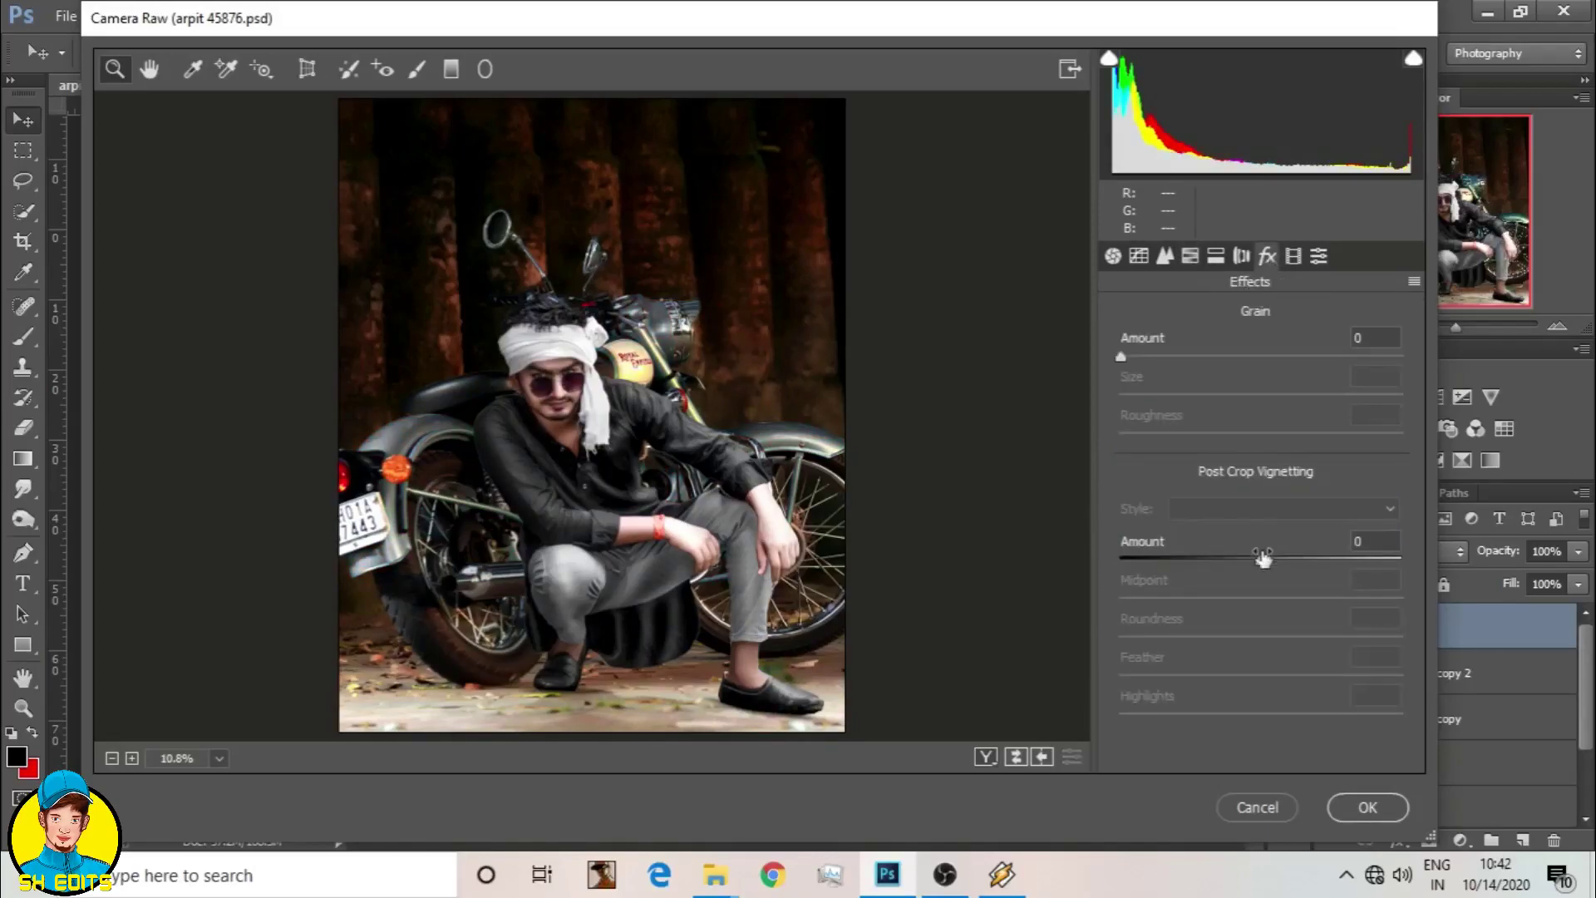
{"action": "left_click_drag", "start_coordinate": [1261, 560], "coordinate": [1184, 560]}
{"action": "mouse_move", "coordinate": [1260, 598]}
{"action": "left_mouse_down"}
{"action": "mouse_move", "coordinate": [1166, 597]}
{"action": "mouse_move", "coordinate": [1248, 627]}
{"action": "left_mouse_up"}
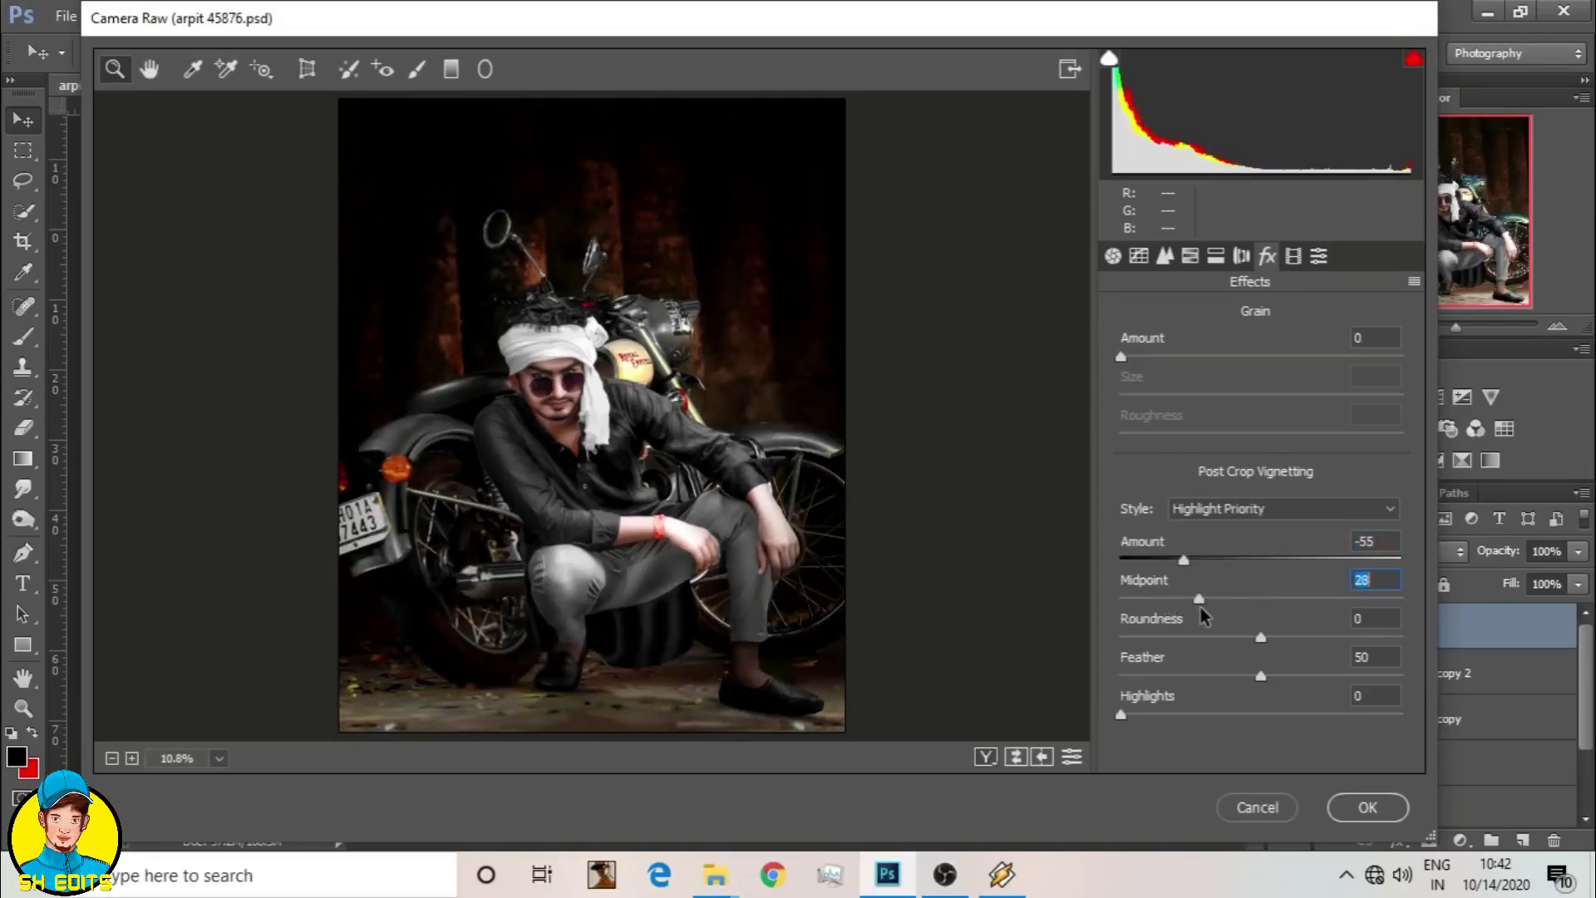
{"action": "left_click_drag", "start_coordinate": [1184, 559], "coordinate": [1216, 559]}
{"action": "left_click_drag", "start_coordinate": [627, 738], "coordinate": [630, 639]}
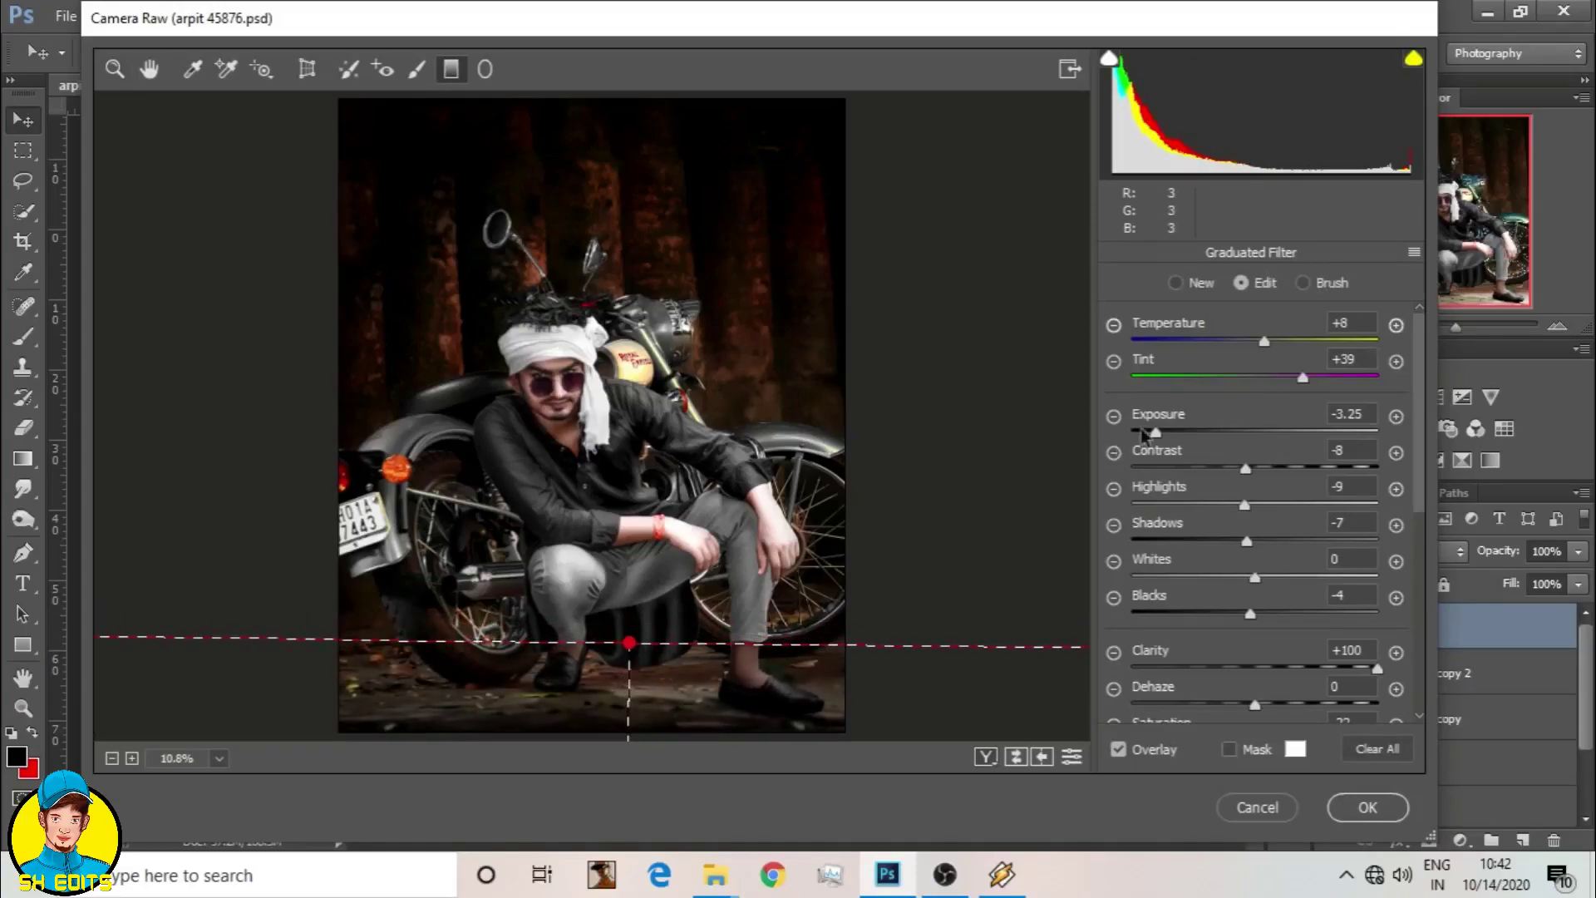
{"action": "left_click_drag", "start_coordinate": [653, 642], "coordinate": [597, 686]}
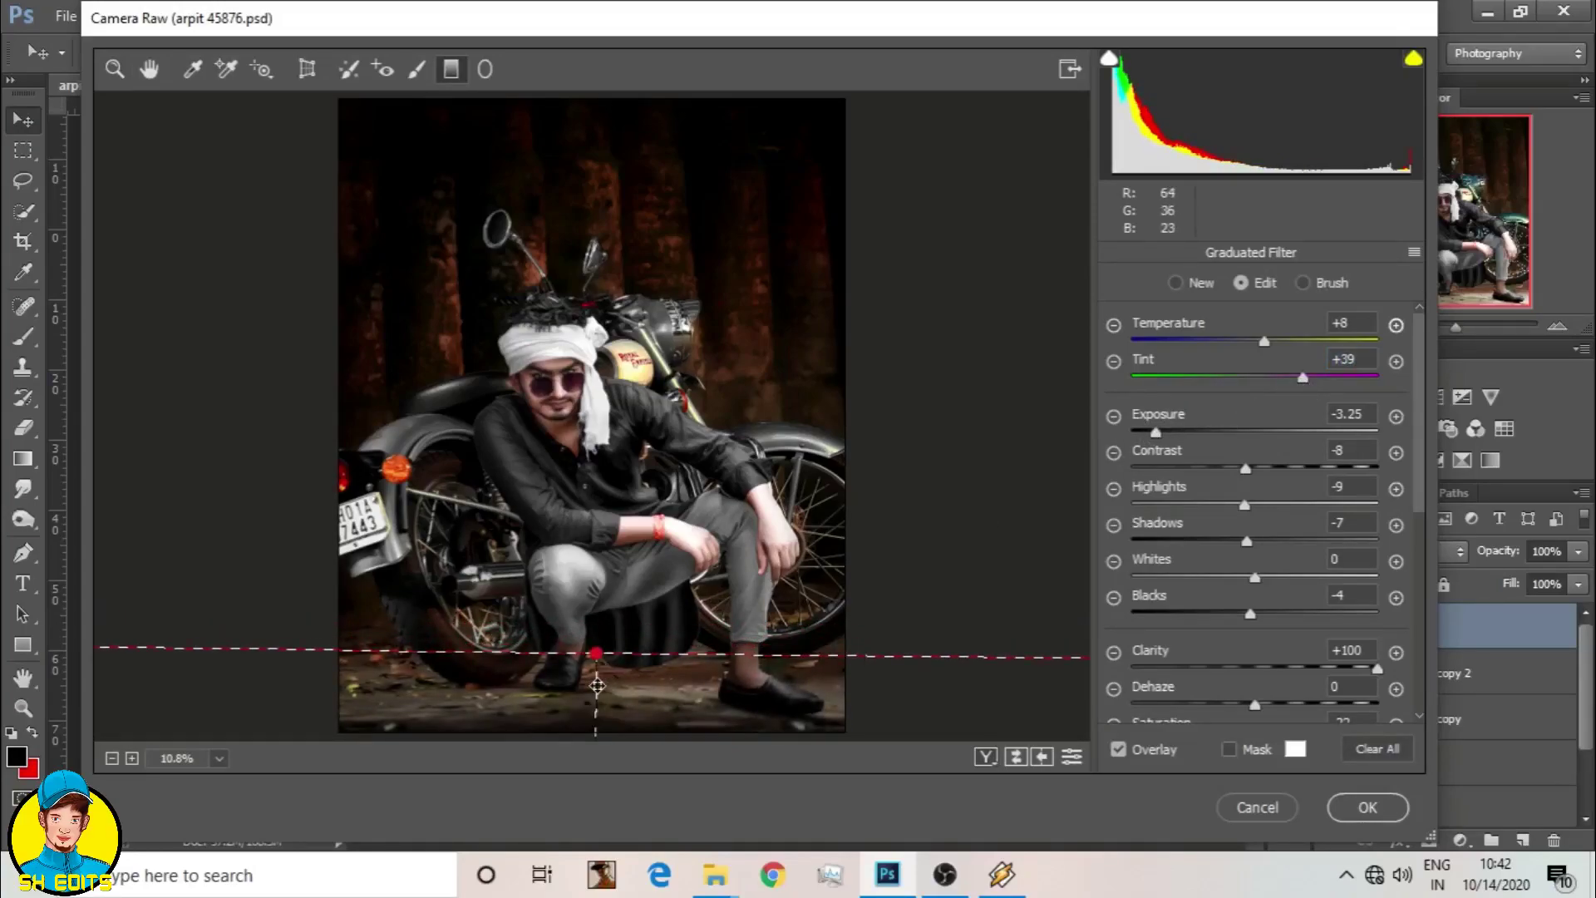
{"action": "left_click", "coordinate": [149, 69]}
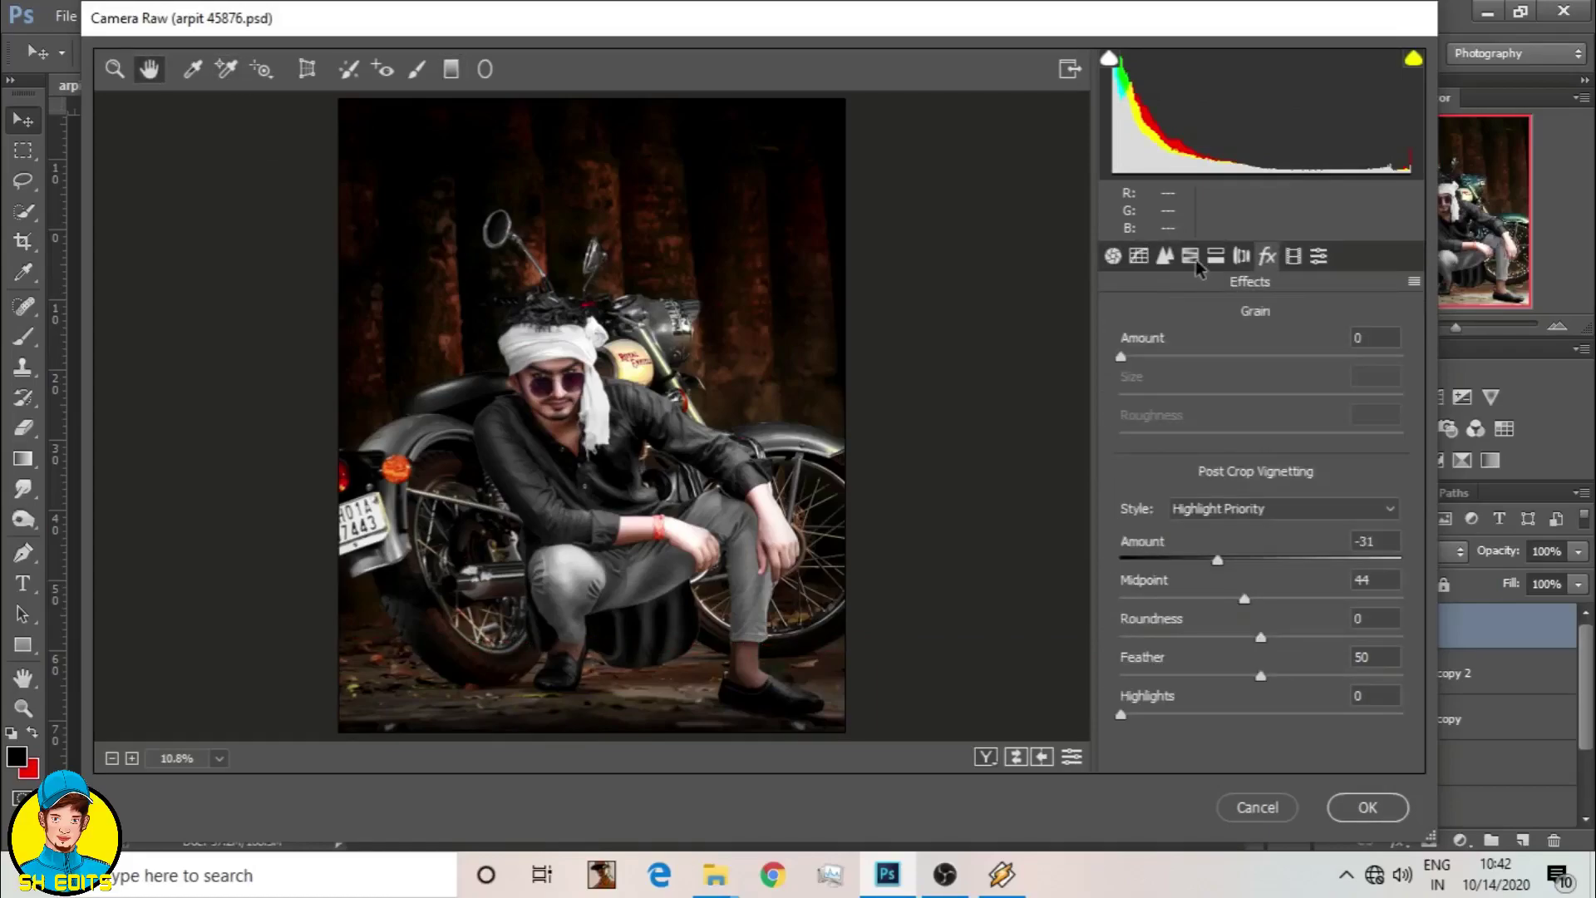
Step: Add luminance noise reduction and a cyan split-tone on the highlights, then apply the Camera Raw grade
{"action": "left_click", "coordinate": [1165, 256]}
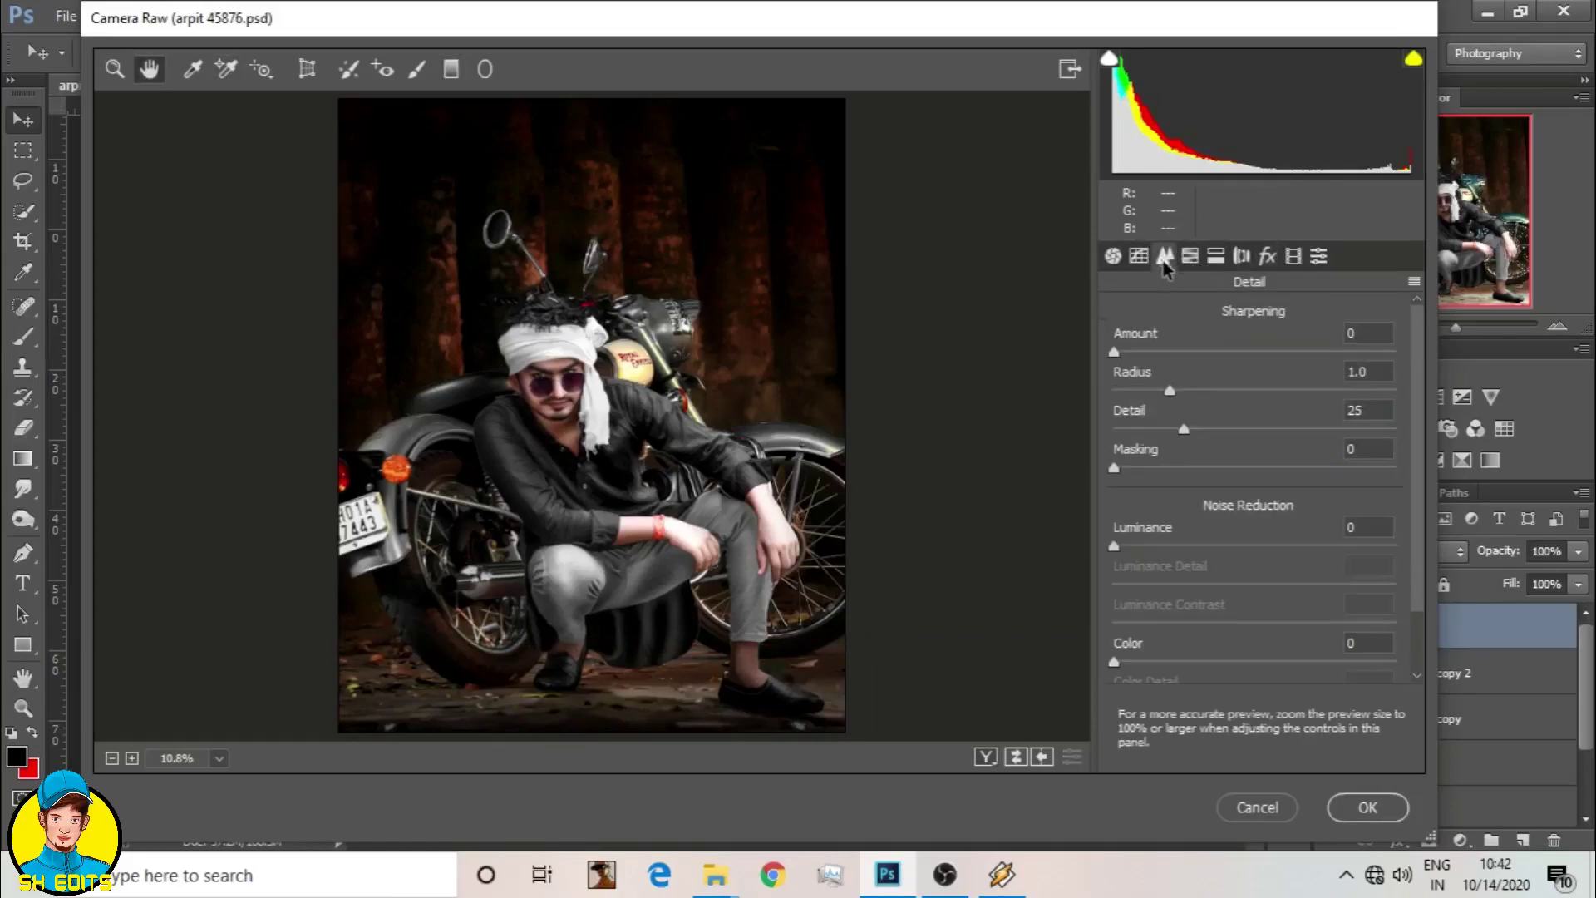
{"action": "left_click", "coordinate": [1202, 548]}
{"action": "left_click", "coordinate": [1215, 257]}
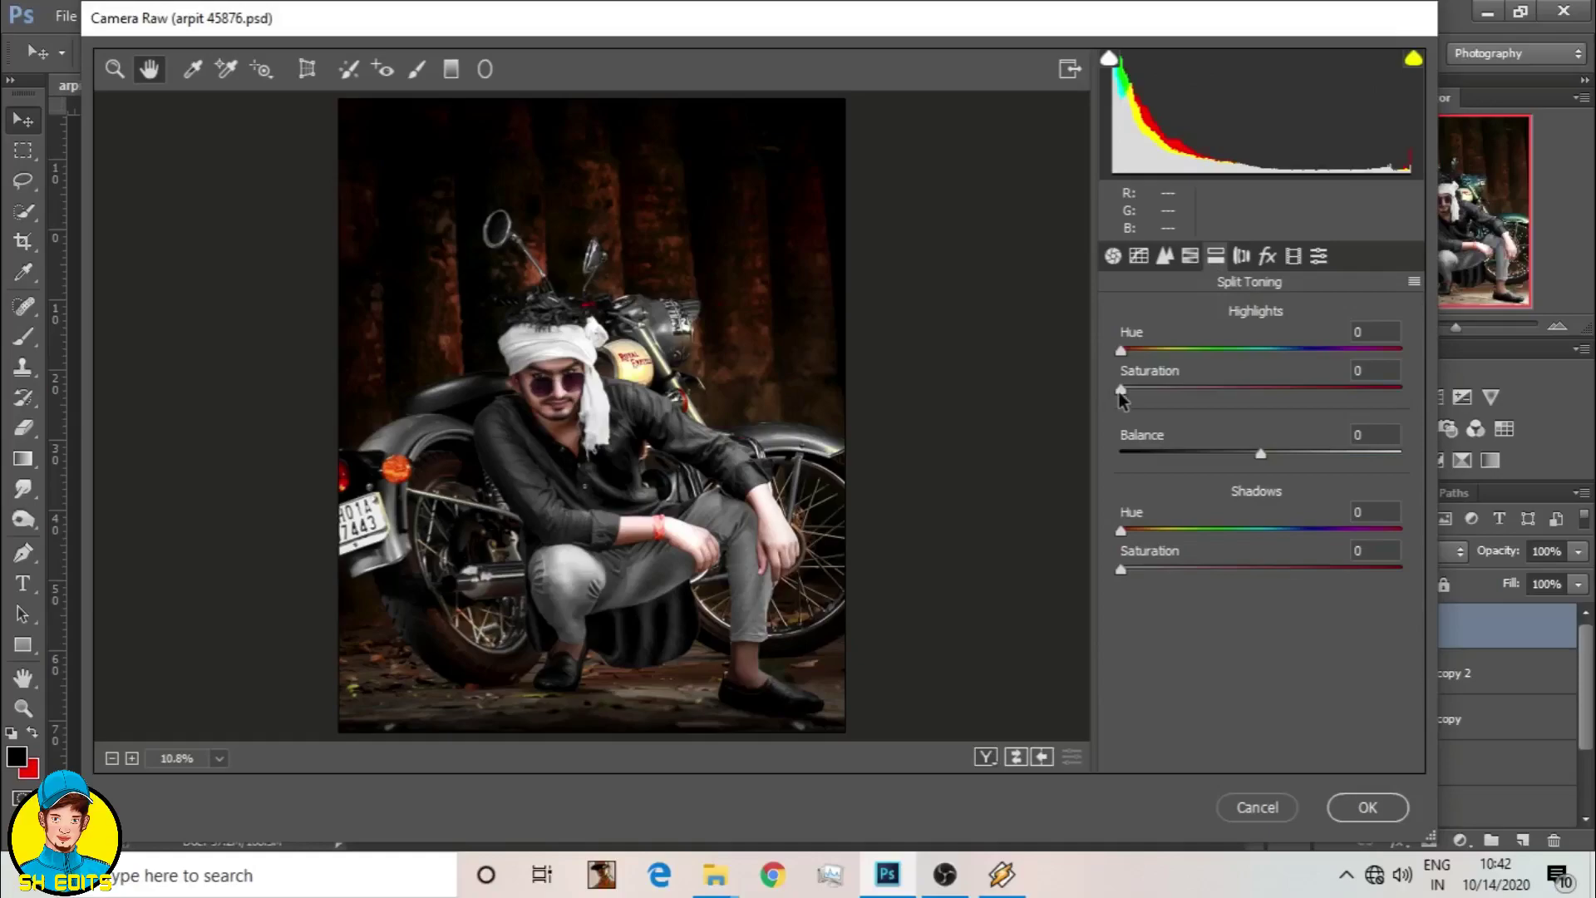
{"action": "left_click_drag", "start_coordinate": [1169, 356], "coordinate": [1209, 362]}
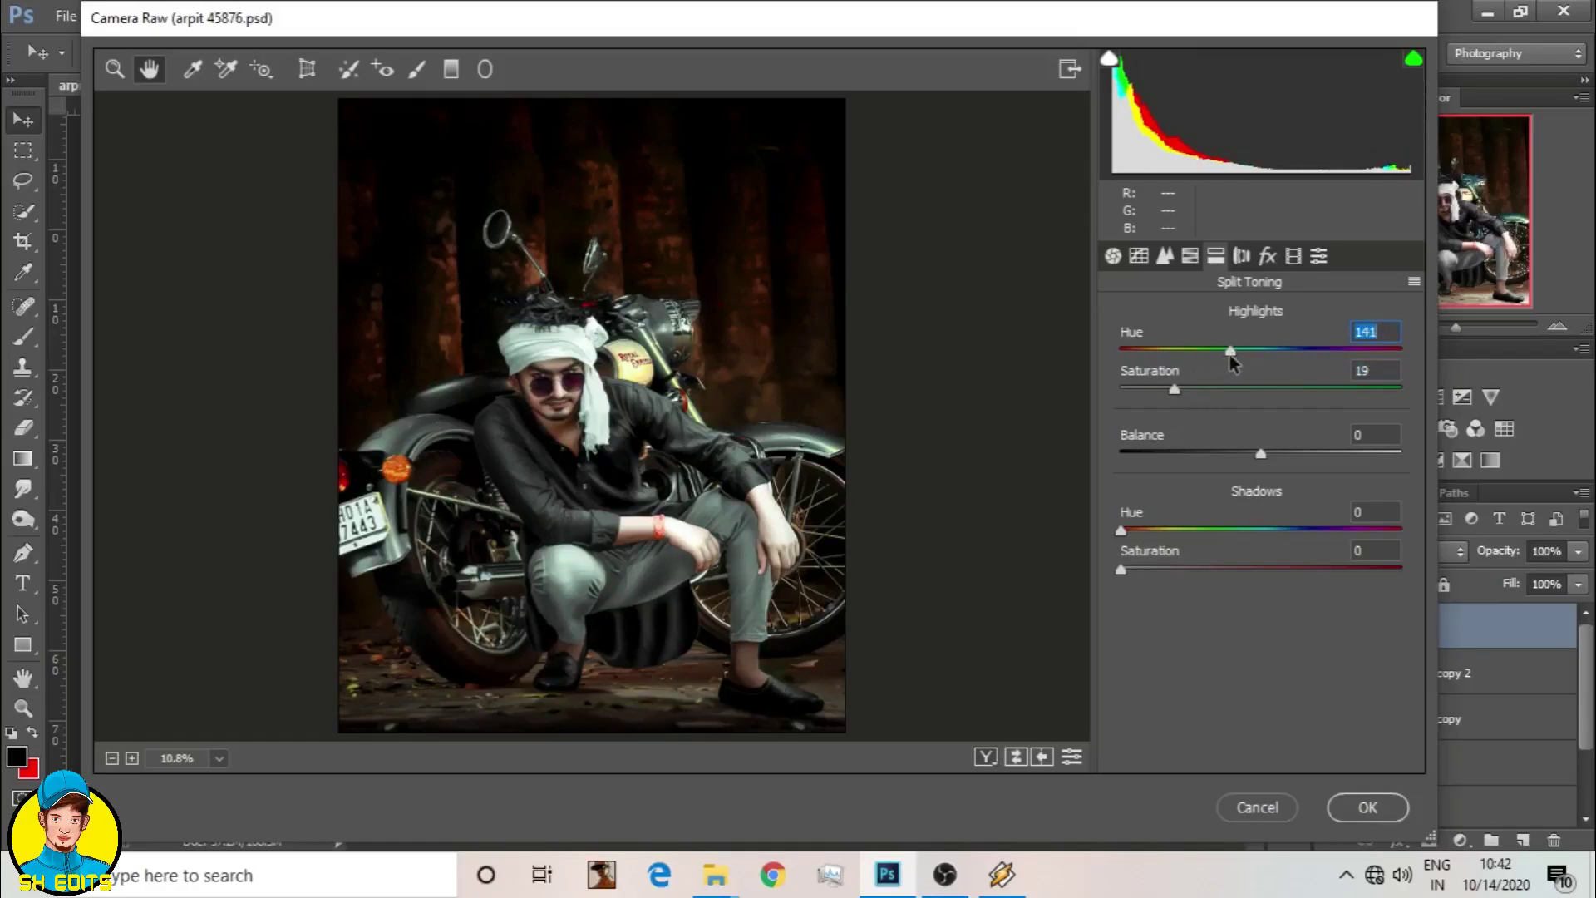
{"action": "left_click_drag", "start_coordinate": [1230, 353], "coordinate": [1253, 353]}
{"action": "left_click", "coordinate": [1112, 256]}
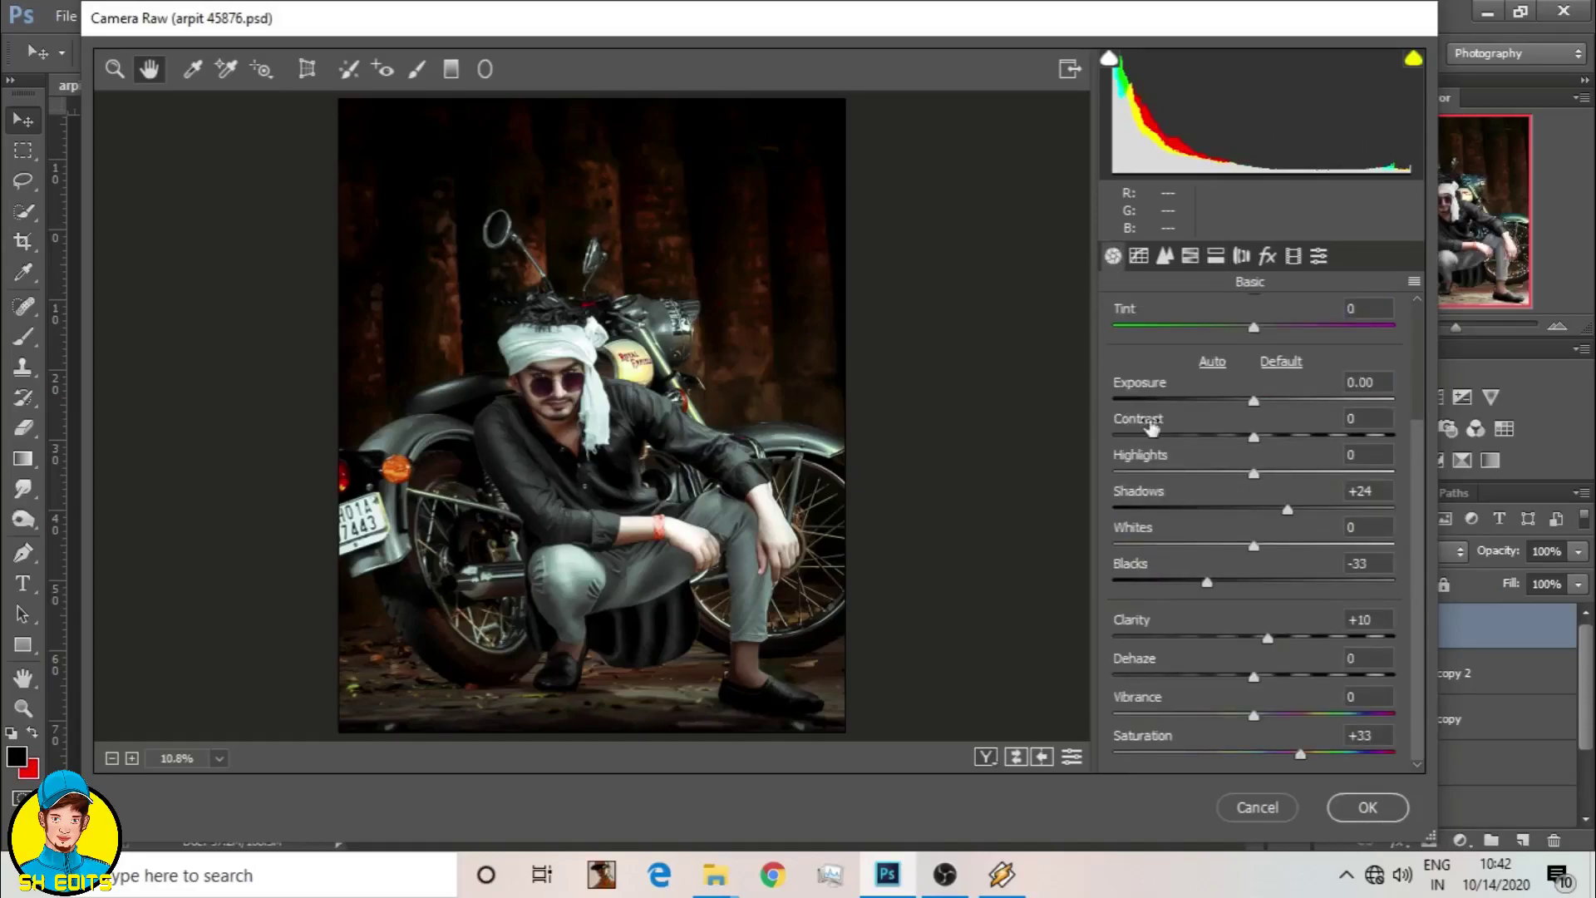
{"action": "left_click", "coordinate": [1368, 807]}
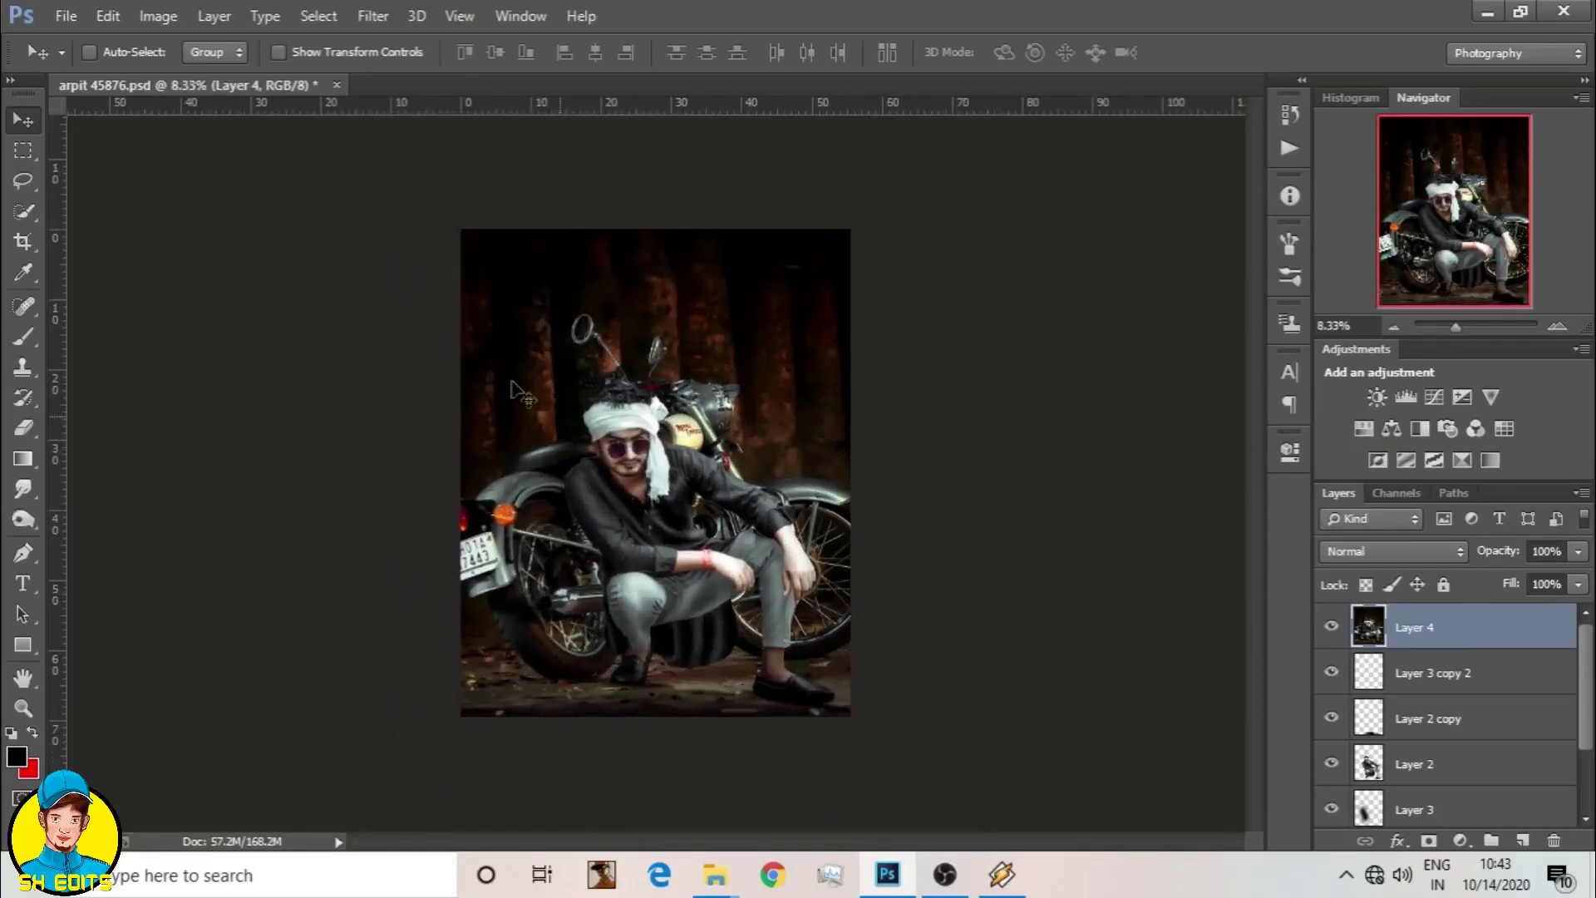
Step: Set Brightness/Contrast to brightness 6 and contrast 22
{"action": "left_click", "coordinate": [158, 16]}
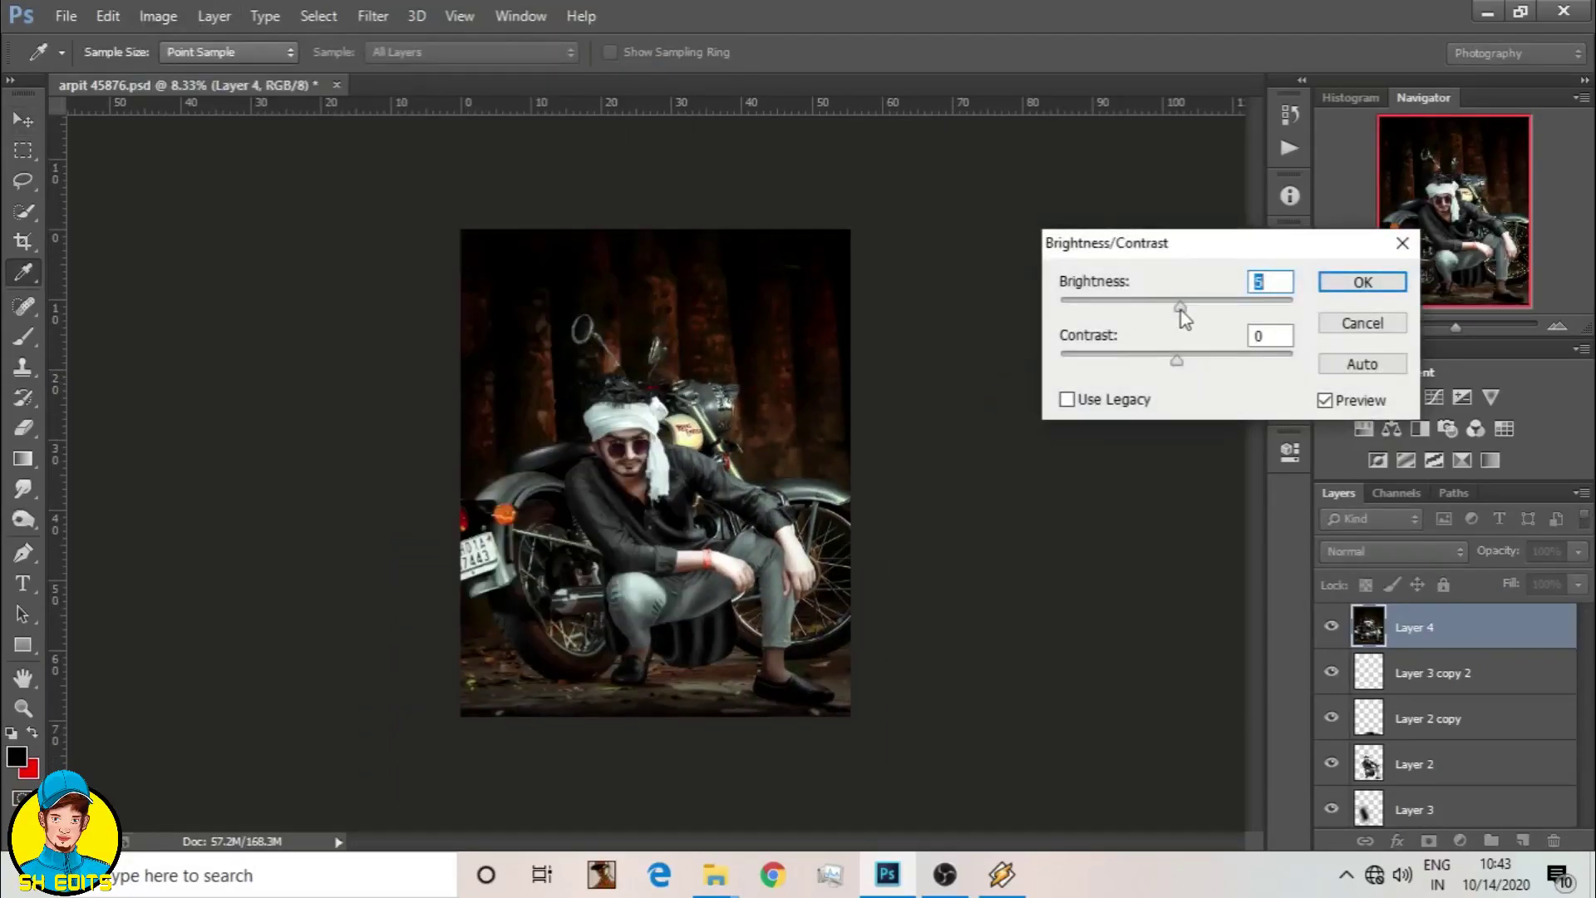
{"action": "key", "text": "Tab"}
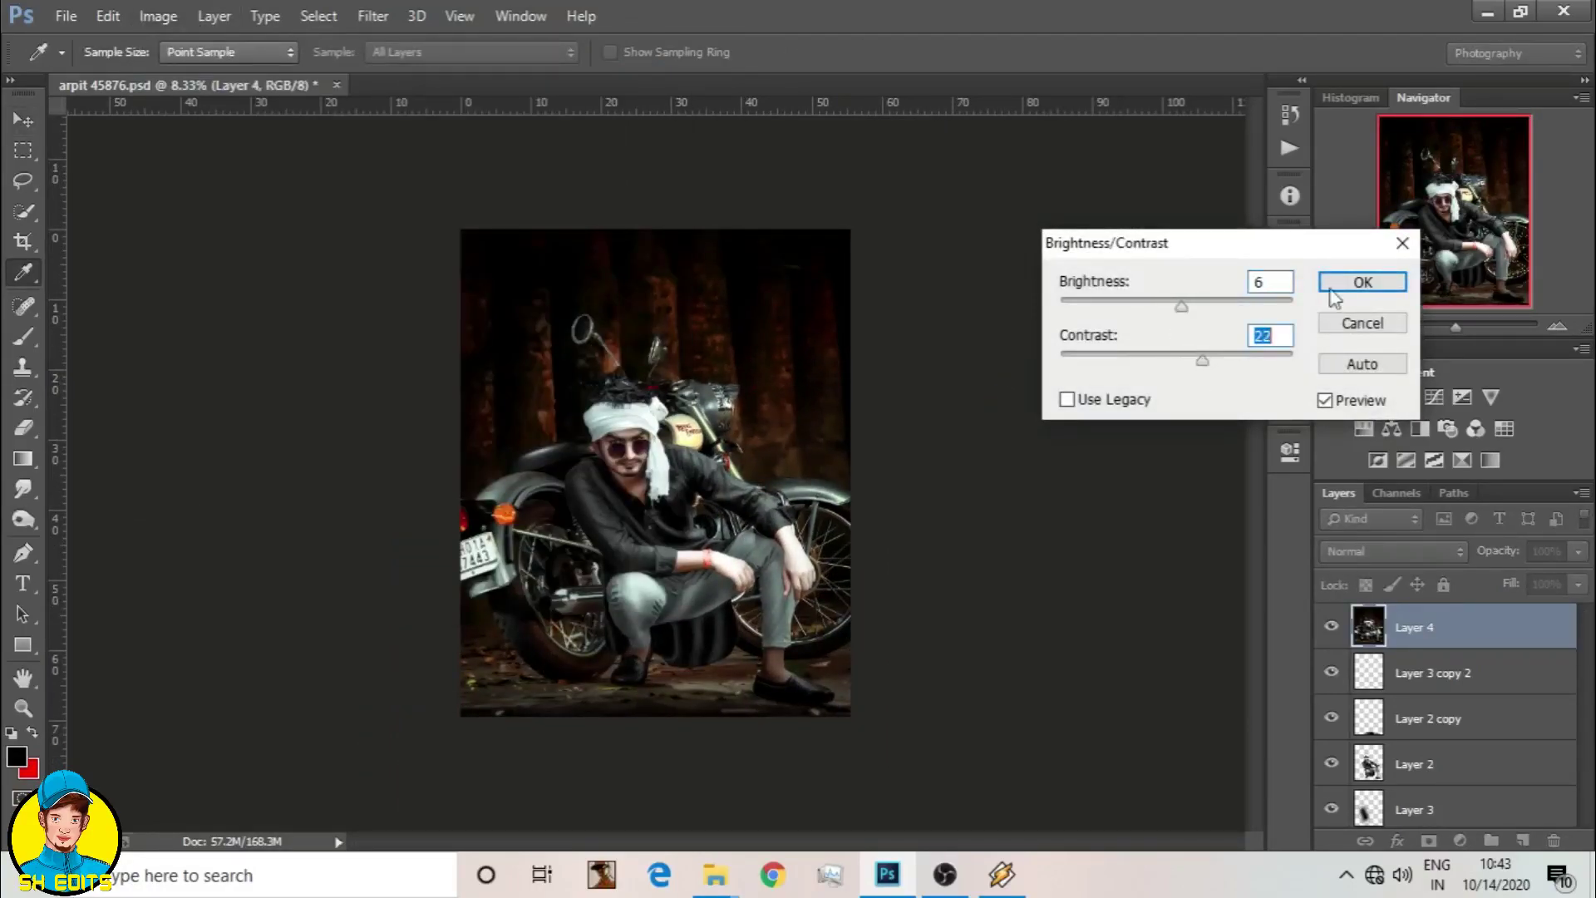
{"action": "left_click", "coordinate": [1361, 282]}
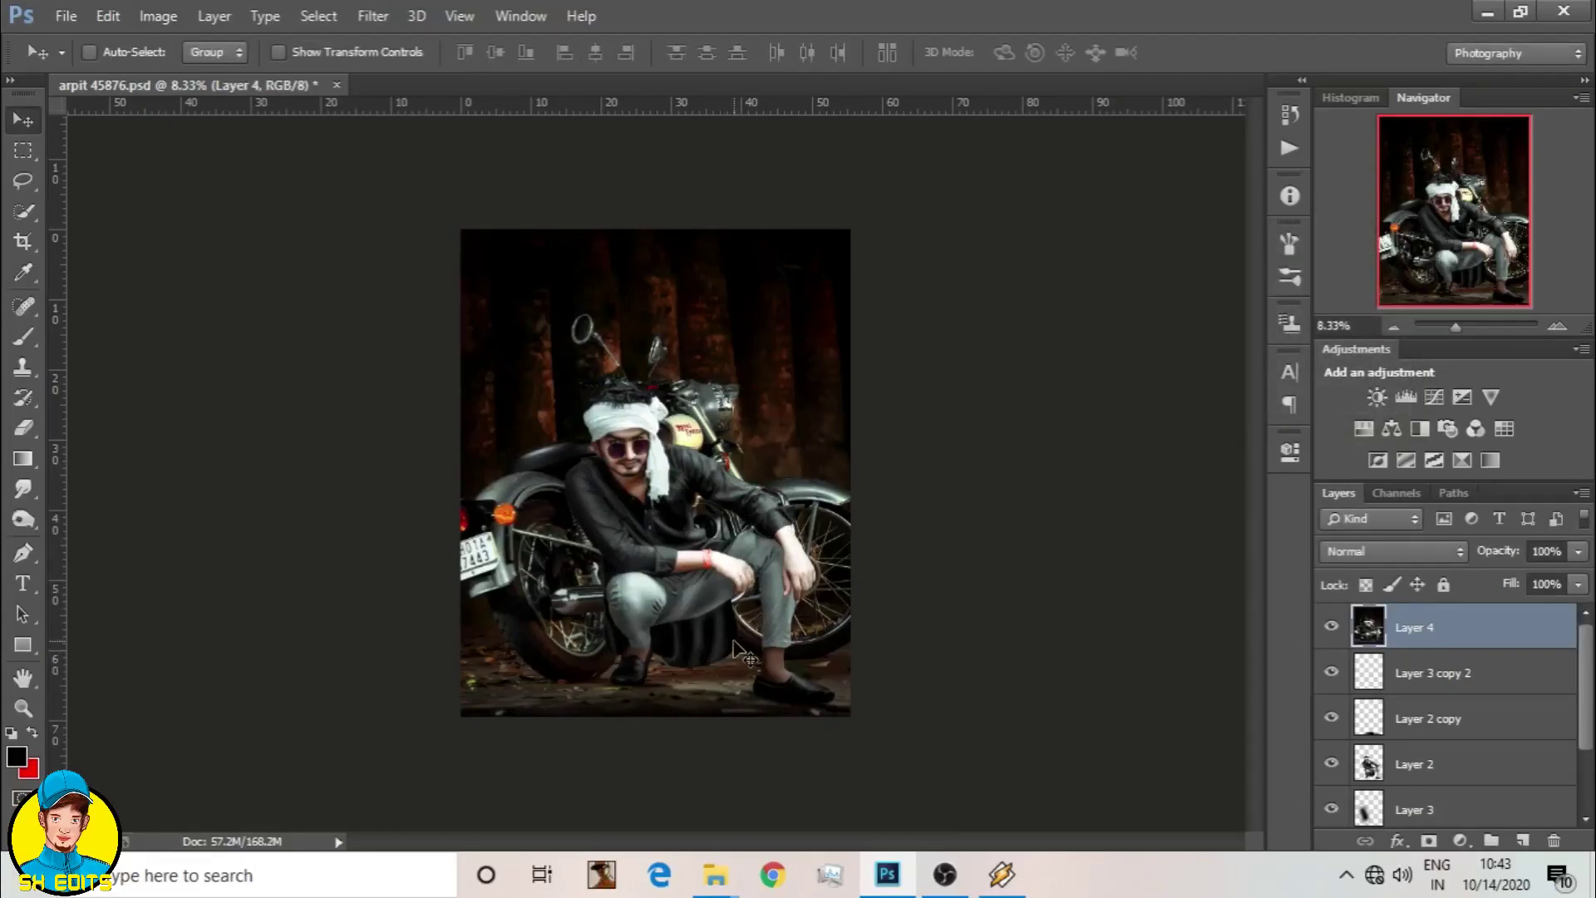
Step: Draw a rectangle and free-transform it to cover the whole canvas
{"action": "left_click", "coordinate": [23, 645]}
{"action": "left_click_drag", "start_coordinate": [496, 258], "coordinate": [841, 707]}
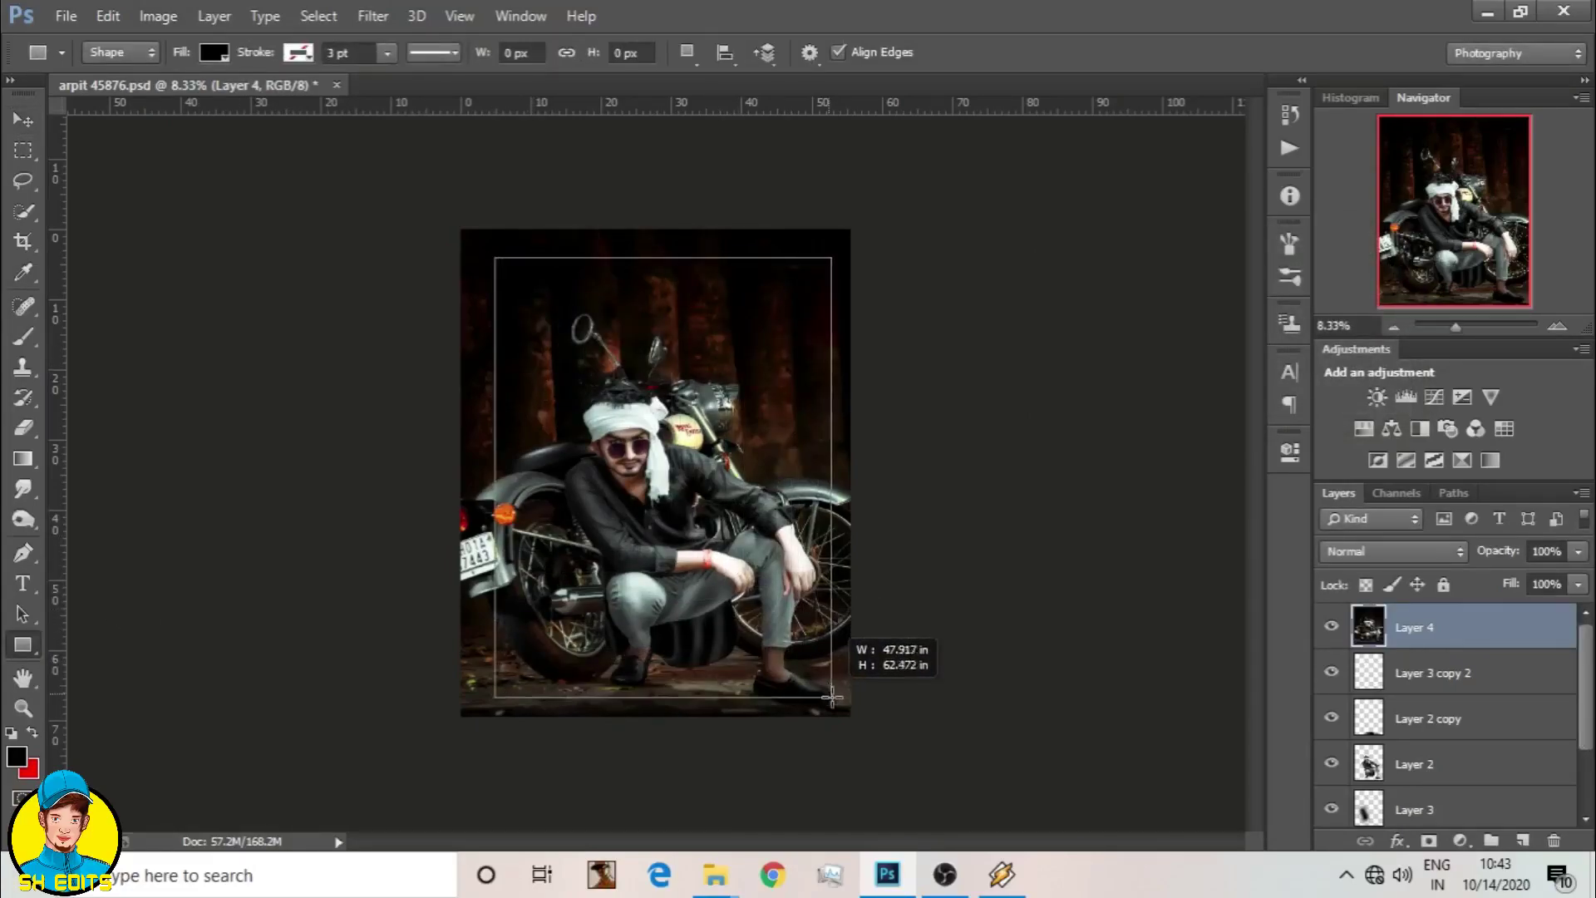
{"action": "left_click", "coordinate": [23, 121]}
{"action": "left_click_drag", "start_coordinate": [613, 334], "coordinate": [589, 313]}
{"action": "key", "text": "ctrl+t"}
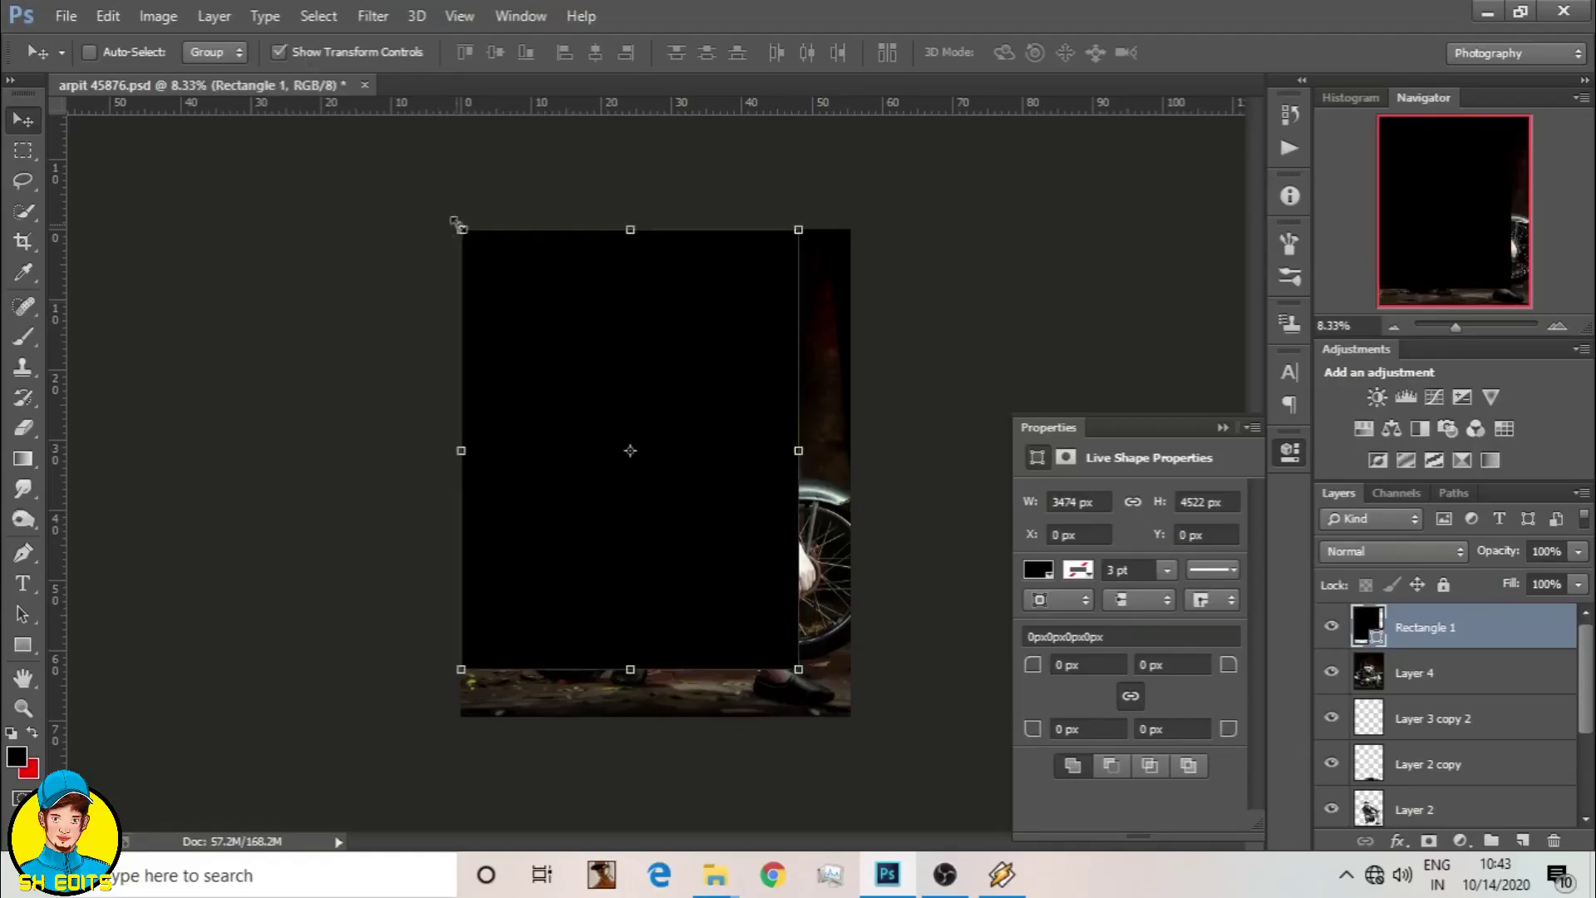
{"action": "left_click_drag", "start_coordinate": [459, 229], "coordinate": [451, 217]}
{"action": "mouse_move", "coordinate": [799, 669]}
{"action": "left_mouse_down"}
{"action": "mouse_move", "coordinate": [871, 708]}
{"action": "mouse_move", "coordinate": [850, 713]}
{"action": "left_mouse_up"}
{"action": "left_click", "coordinate": [1054, 52]}
Step: Give the rectangle no fill and a 10.15 pt stroke, aligned to the canvas edges
{"action": "left_click", "coordinate": [1038, 569]}
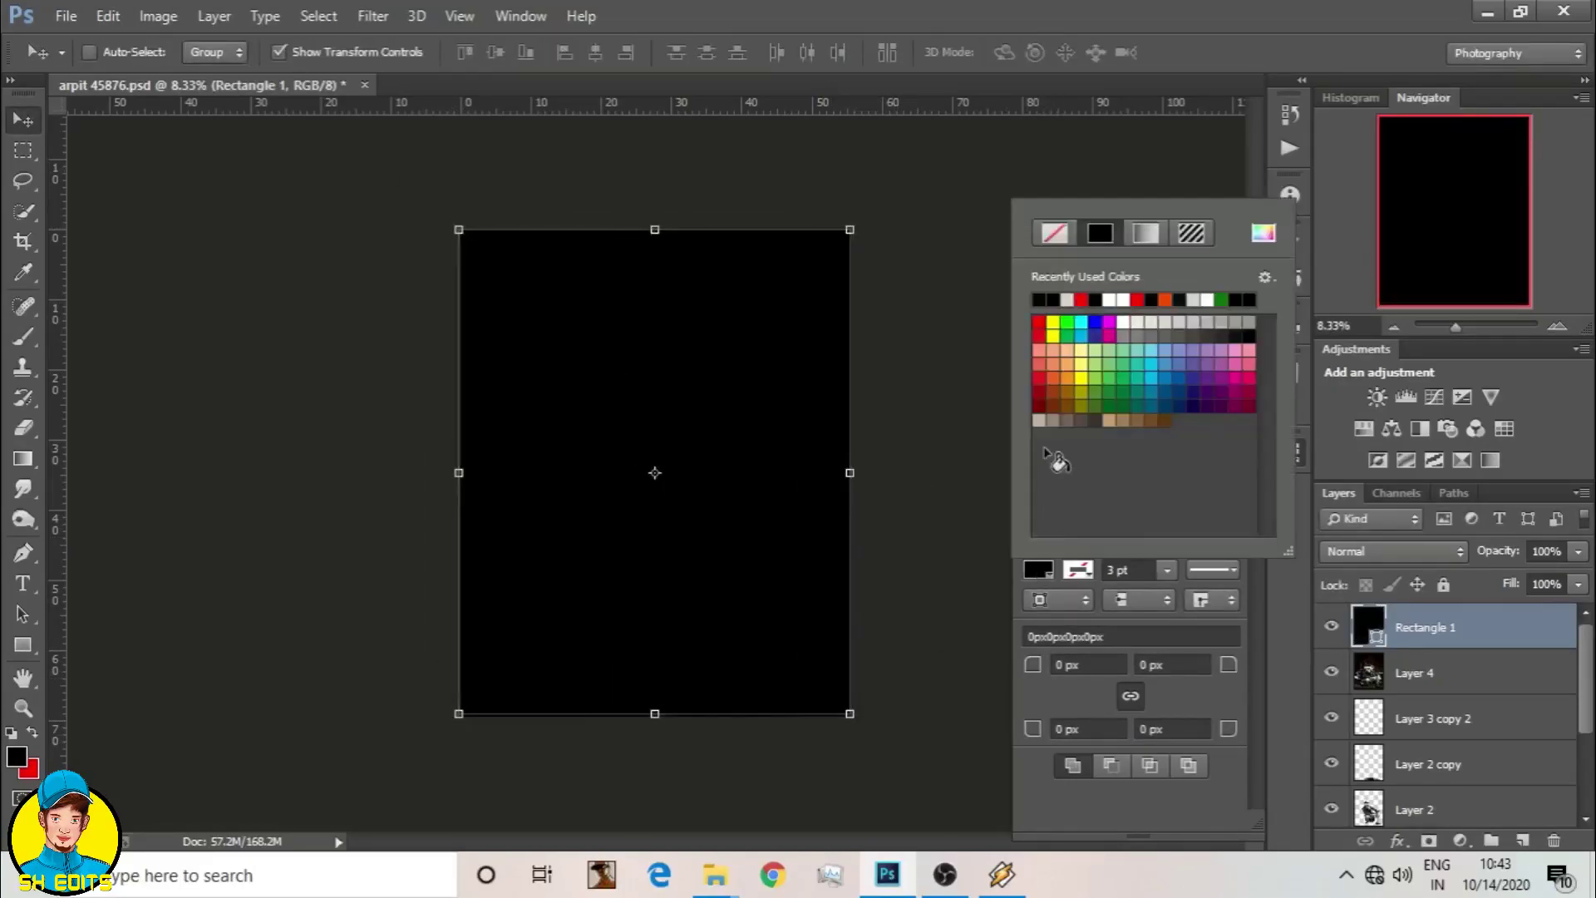
{"action": "left_click", "coordinate": [1054, 233]}
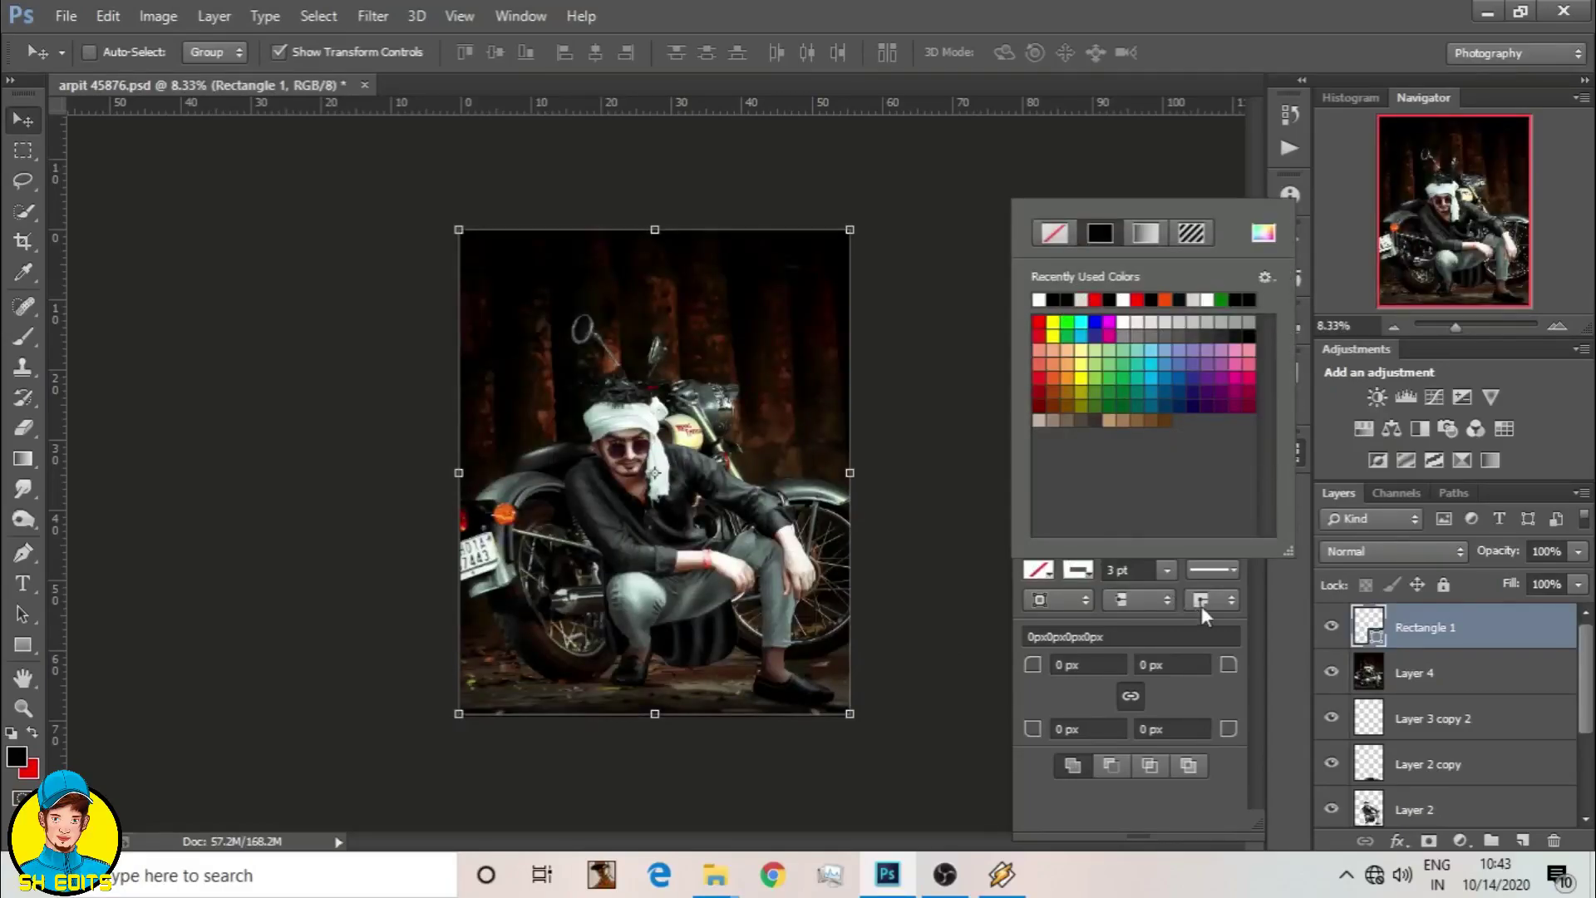
{"action": "left_click", "coordinate": [1167, 570]}
{"action": "left_click_drag", "start_coordinate": [1148, 595], "coordinate": [1176, 596]}
{"action": "left_click", "coordinate": [321, 53]}
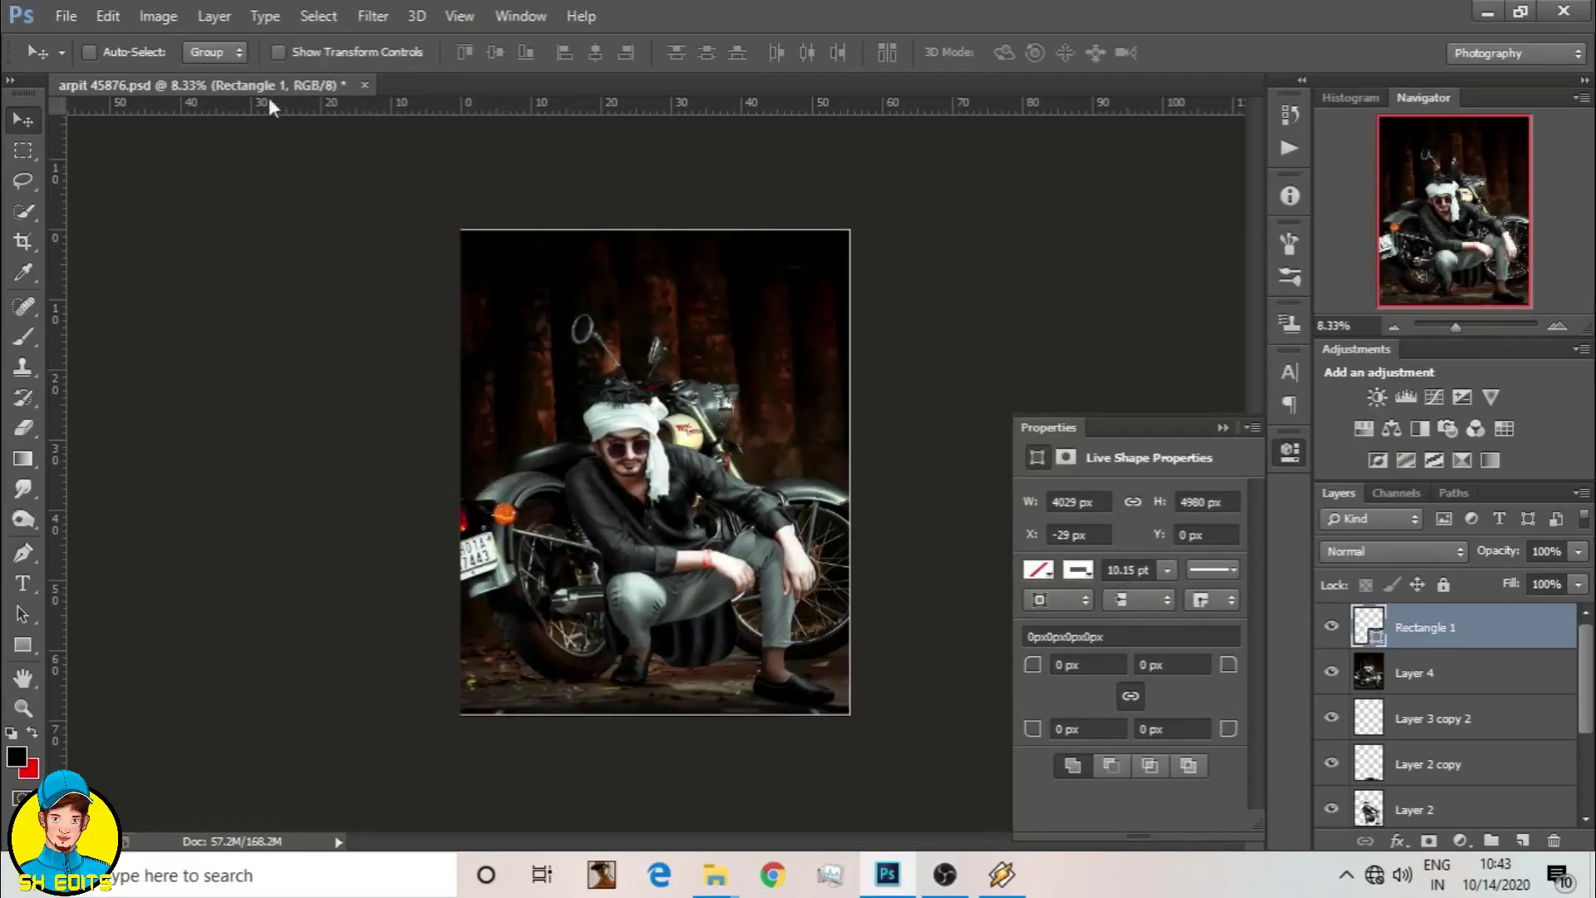
{"action": "left_click", "coordinate": [279, 52]}
{"action": "left_click_drag", "start_coordinate": [462, 472], "coordinate": [464, 472]}
{"action": "key", "text": "Return"}
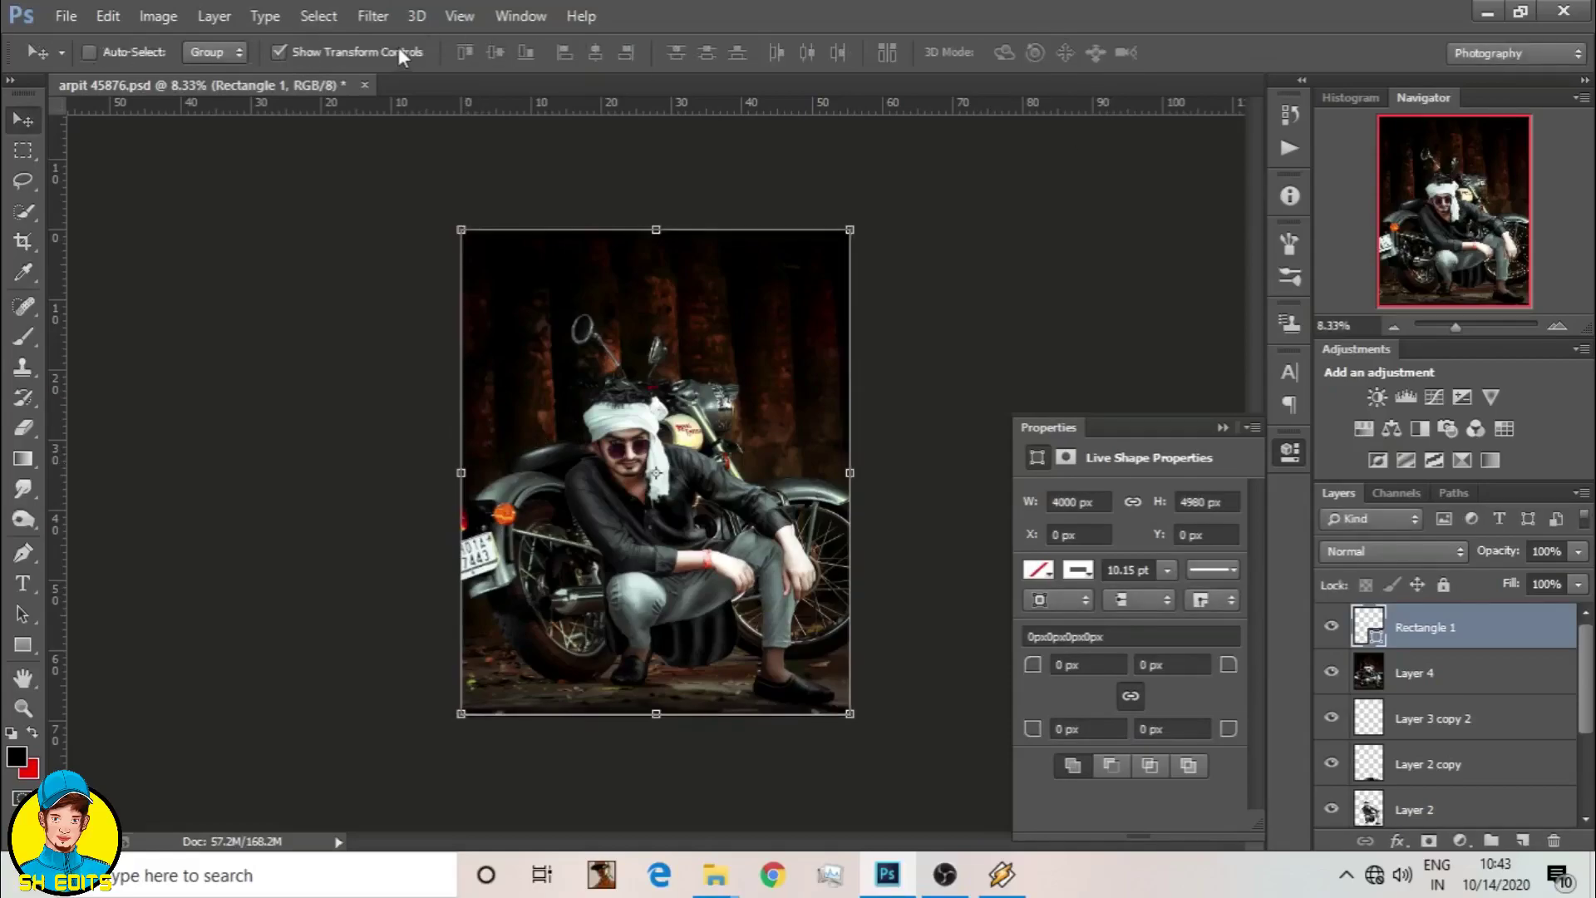
{"action": "left_click", "coordinate": [396, 52]}
{"action": "left_click", "coordinate": [1471, 683]}
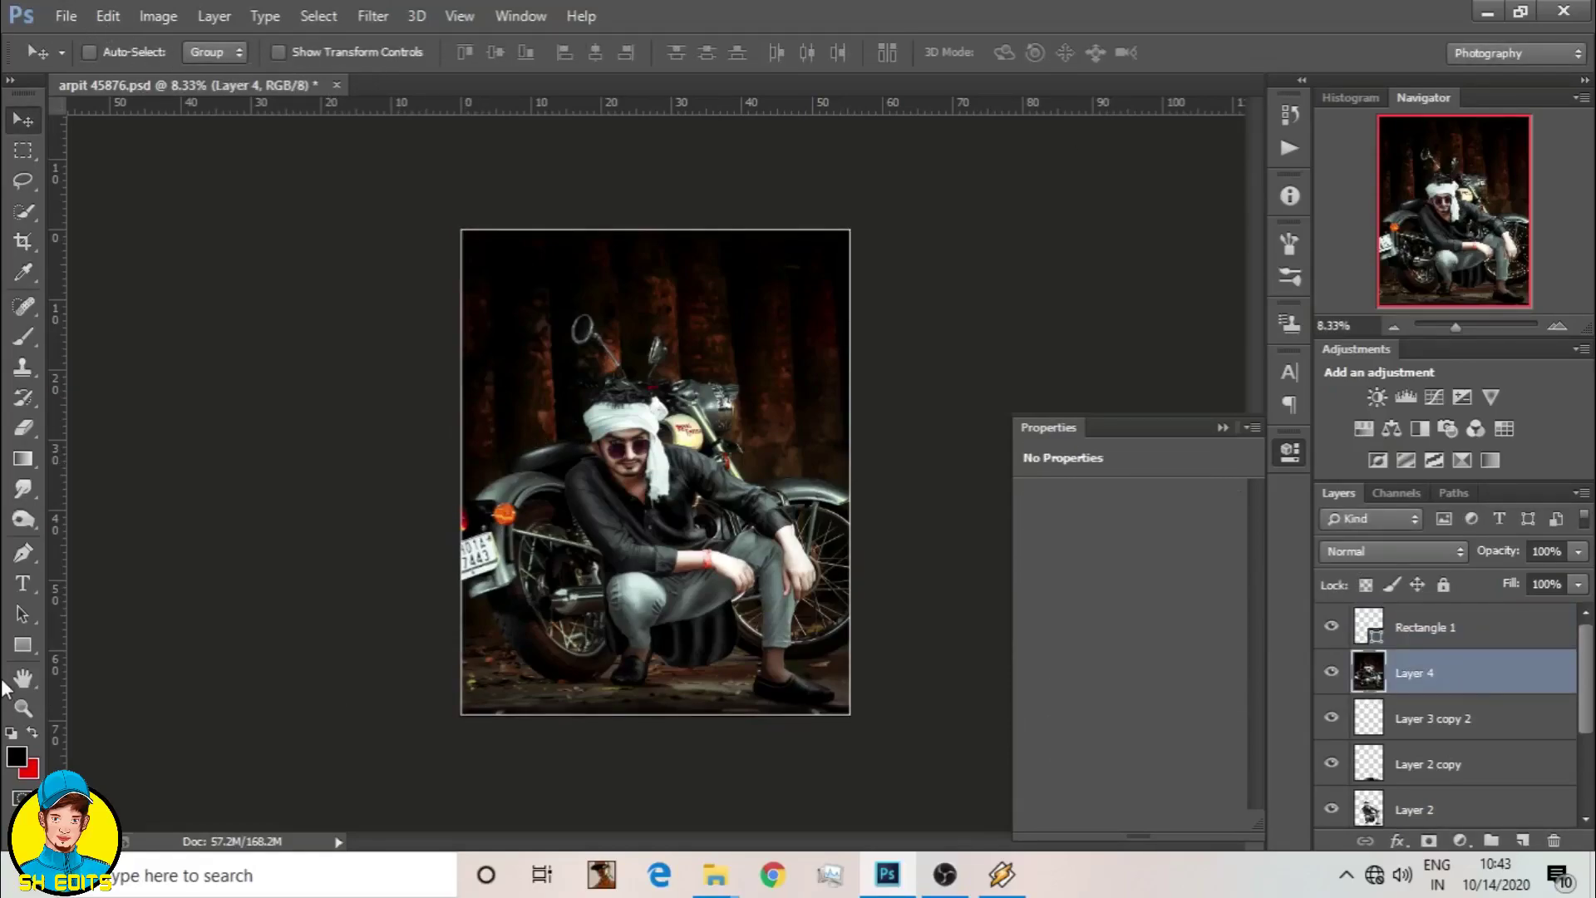
{"action": "key", "text": "i"}
{"action": "left_click", "coordinate": [16, 757]}
Step: Set the foreground colour to white and type the title 'TOP UP' near the canvas top
{"action": "left_click", "coordinate": [1006, 339]}
{"action": "left_click", "coordinate": [1532, 324]}
{"action": "left_click", "coordinate": [22, 582]}
{"action": "left_click", "coordinate": [550, 304]}
{"action": "type", "text": "TOP"}
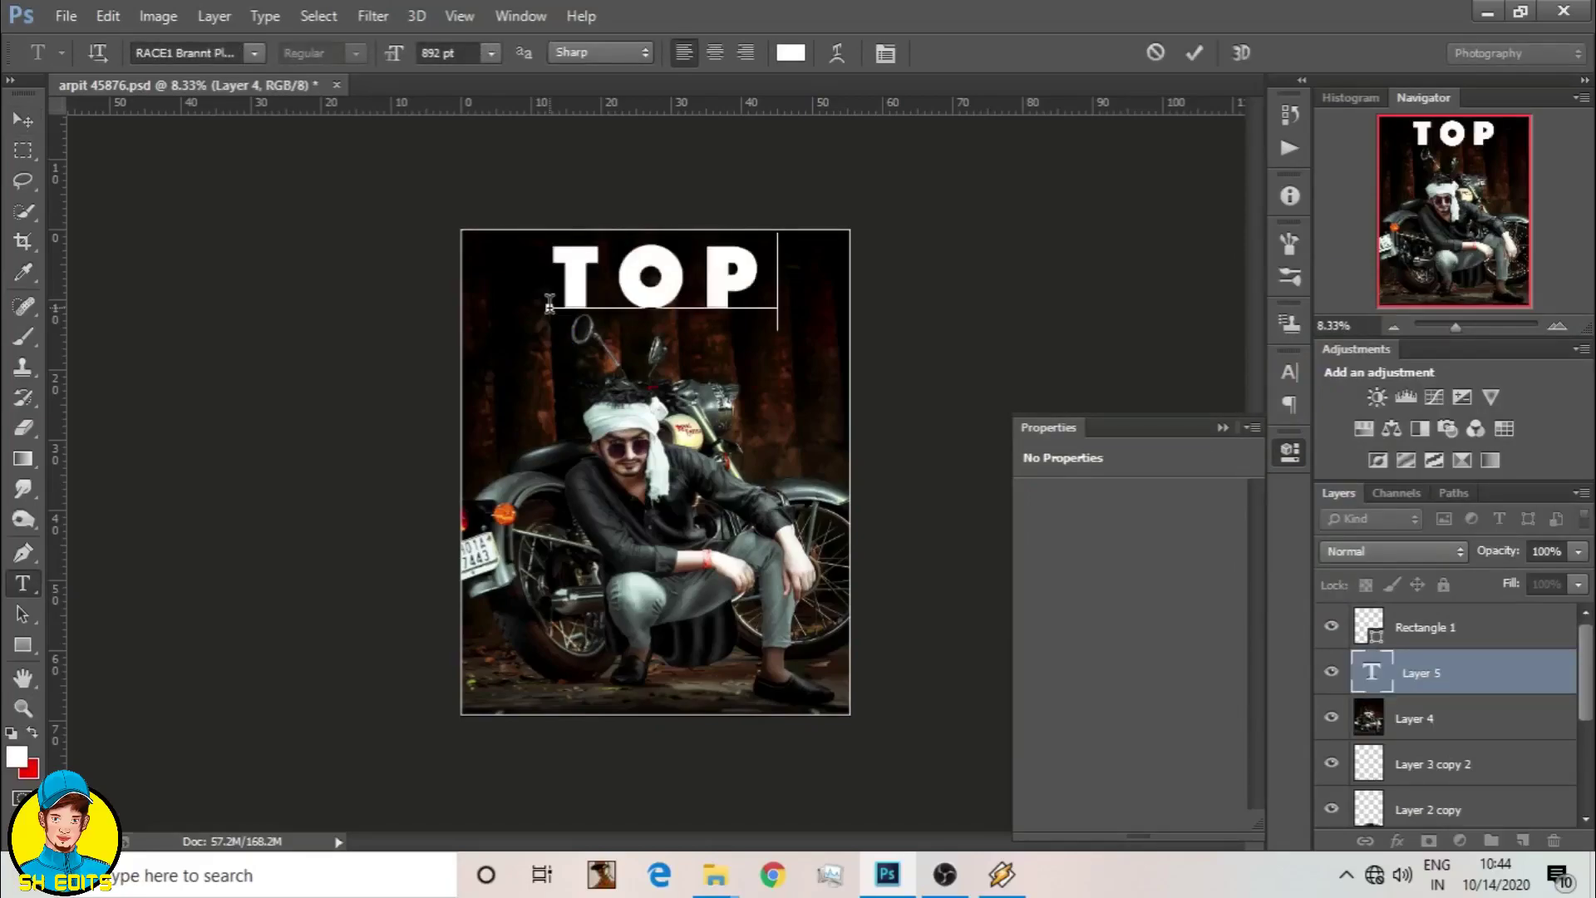
{"action": "type", "text": " UP"}
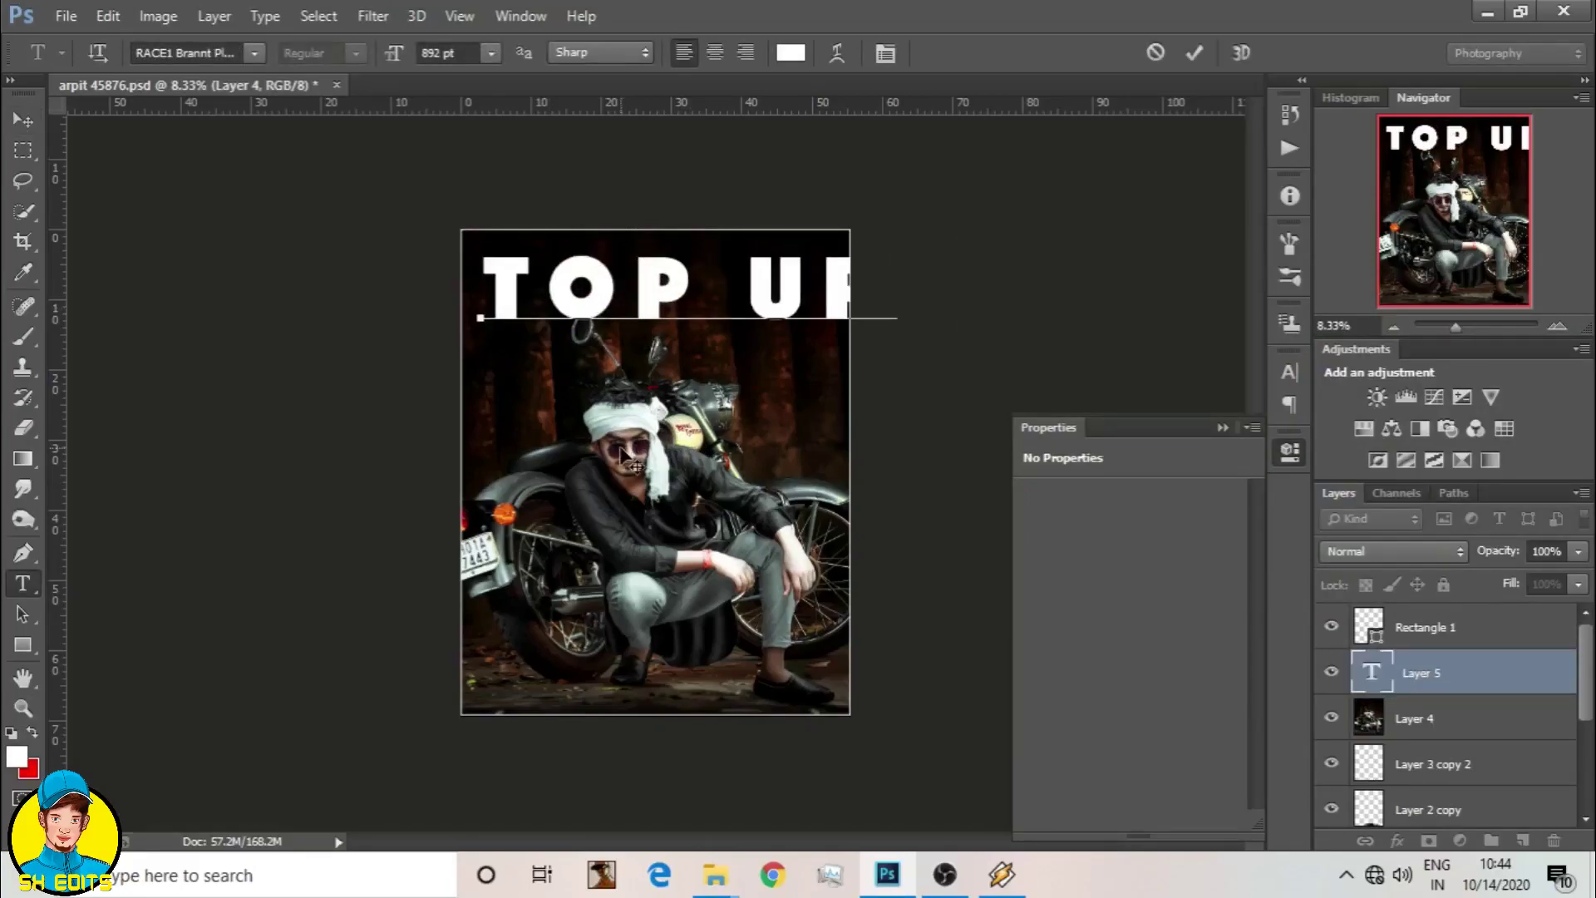
Step: Size the TOP UP title to 711 pt and position it across the top of the photo
{"action": "key", "text": "ctrl+a"}
{"action": "left_click_drag", "start_coordinate": [394, 53], "coordinate": [278, 76]}
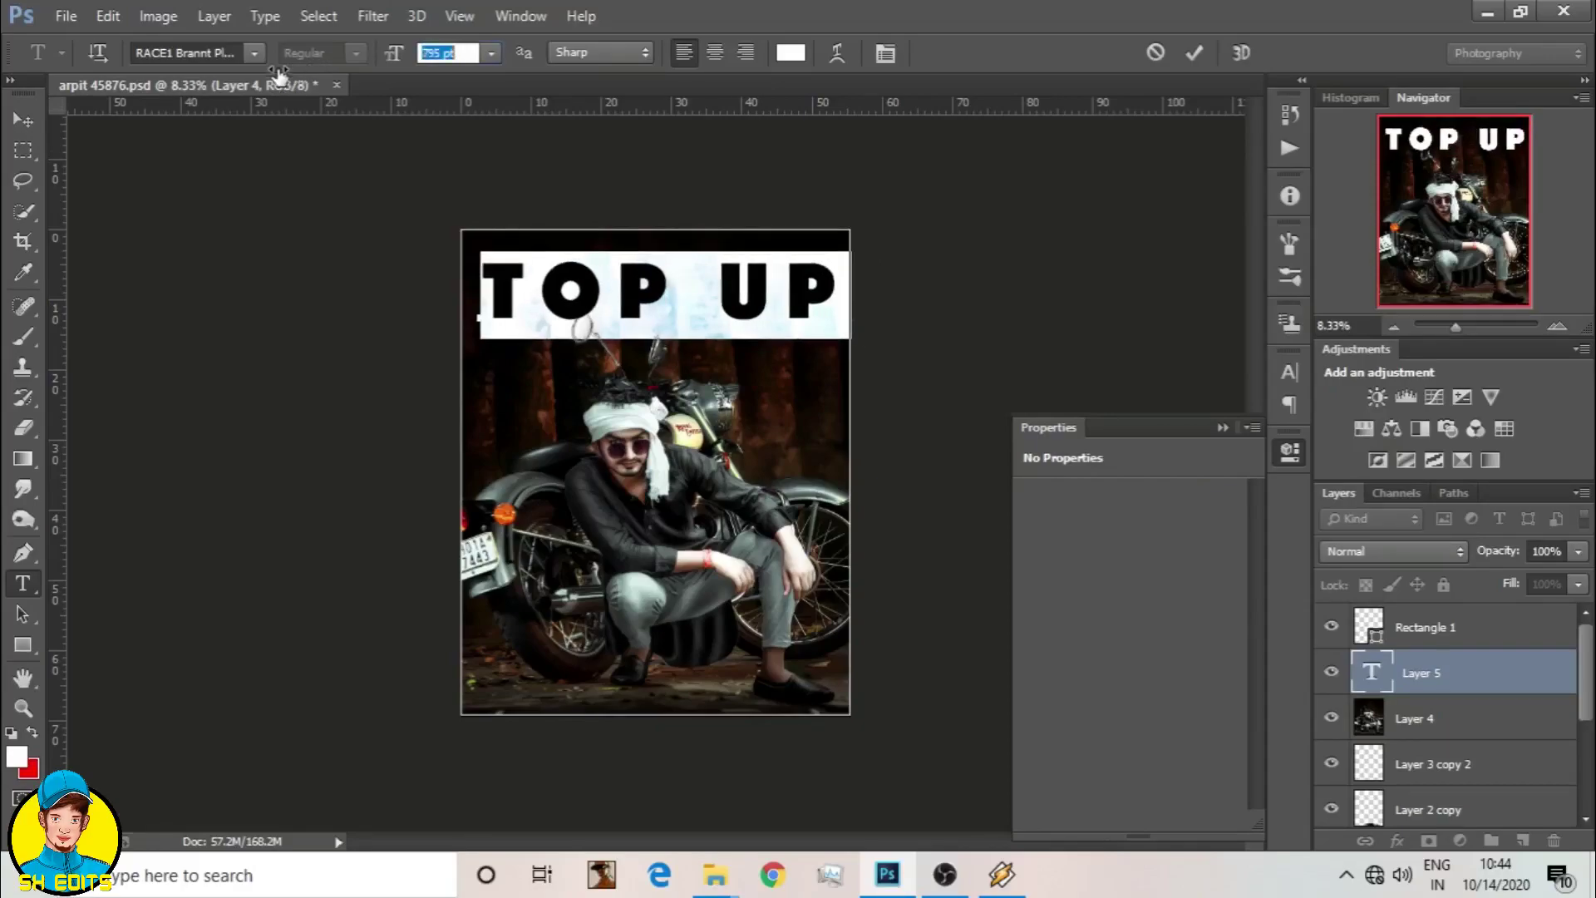
{"action": "left_click_drag", "start_coordinate": [396, 71], "coordinate": [348, 62]}
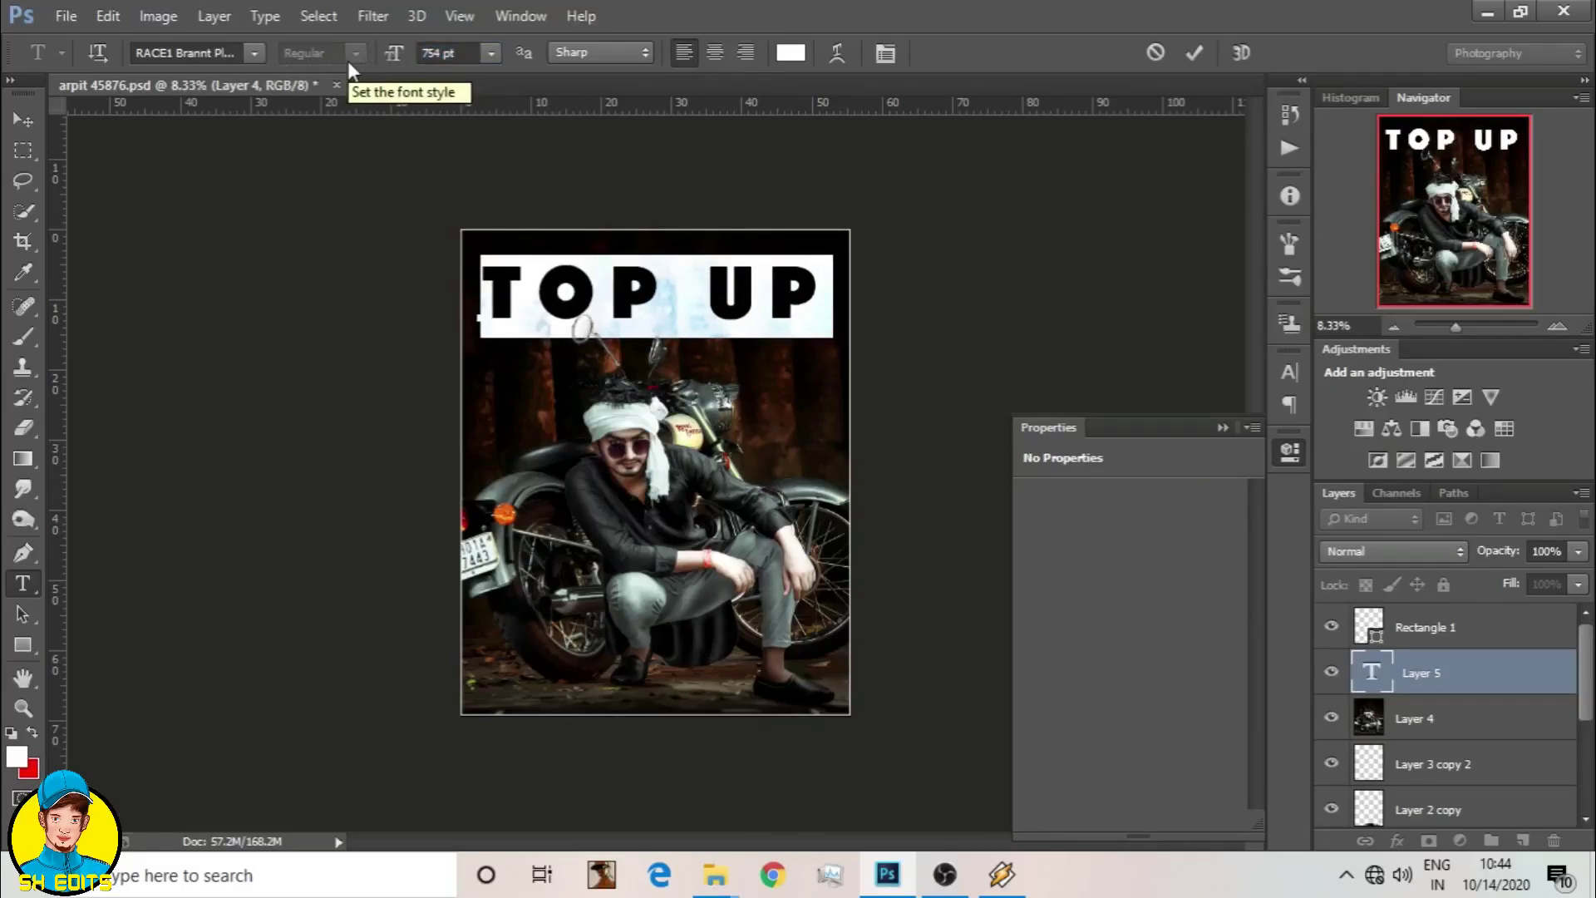
{"action": "left_click_drag", "start_coordinate": [394, 54], "coordinate": [366, 57]}
{"action": "left_click", "coordinate": [1194, 53]}
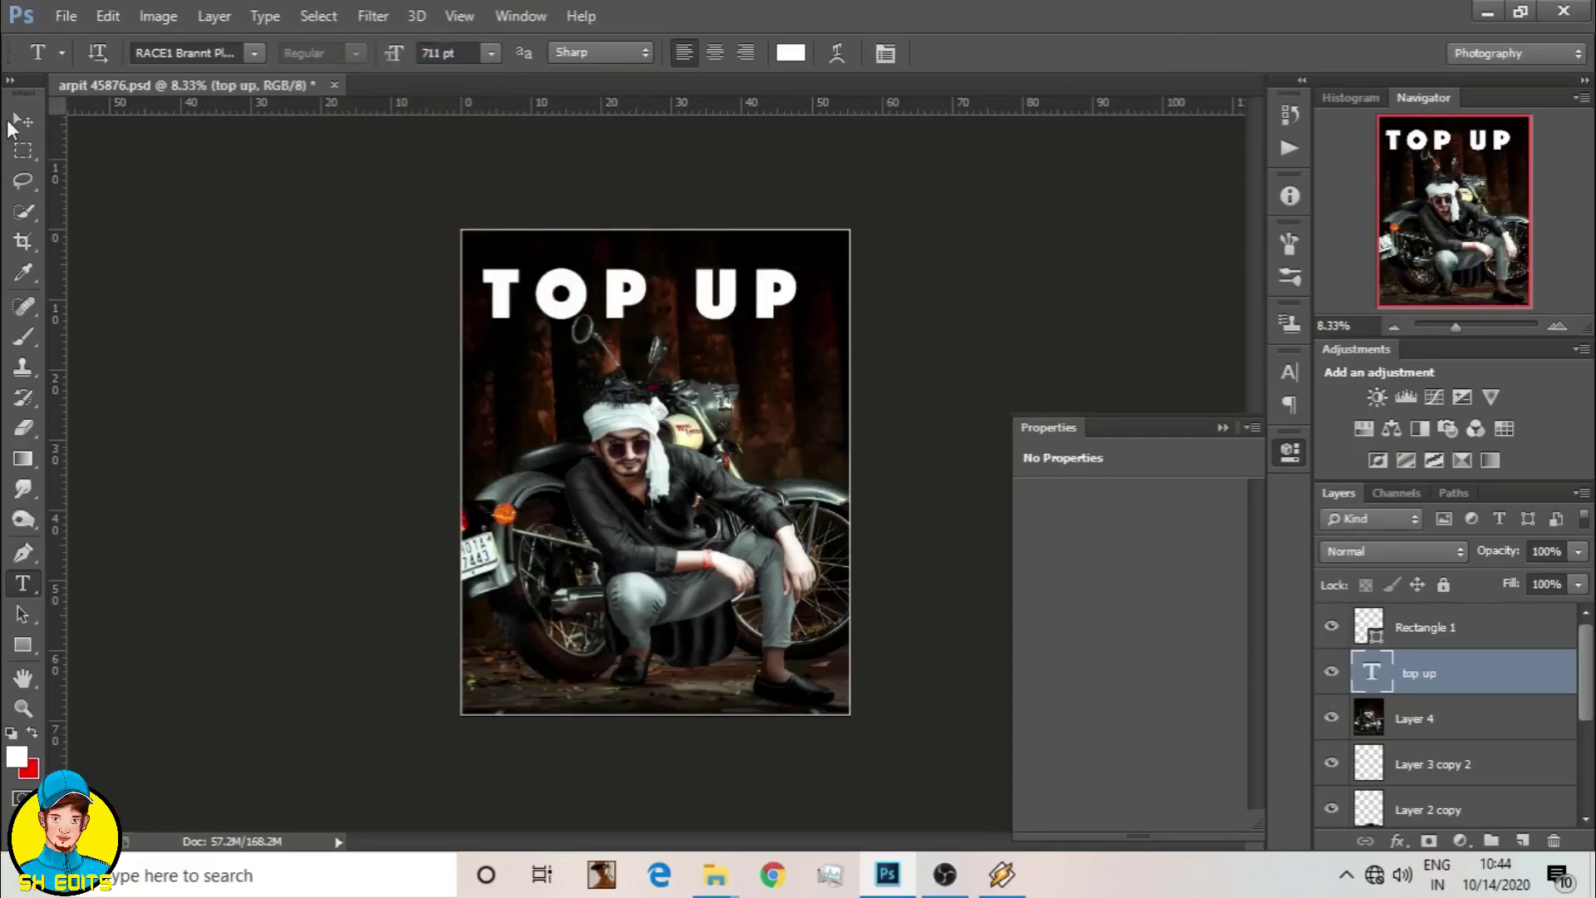
{"action": "left_click", "coordinate": [23, 120]}
{"action": "left_click_drag", "start_coordinate": [651, 336], "coordinate": [682, 319]}
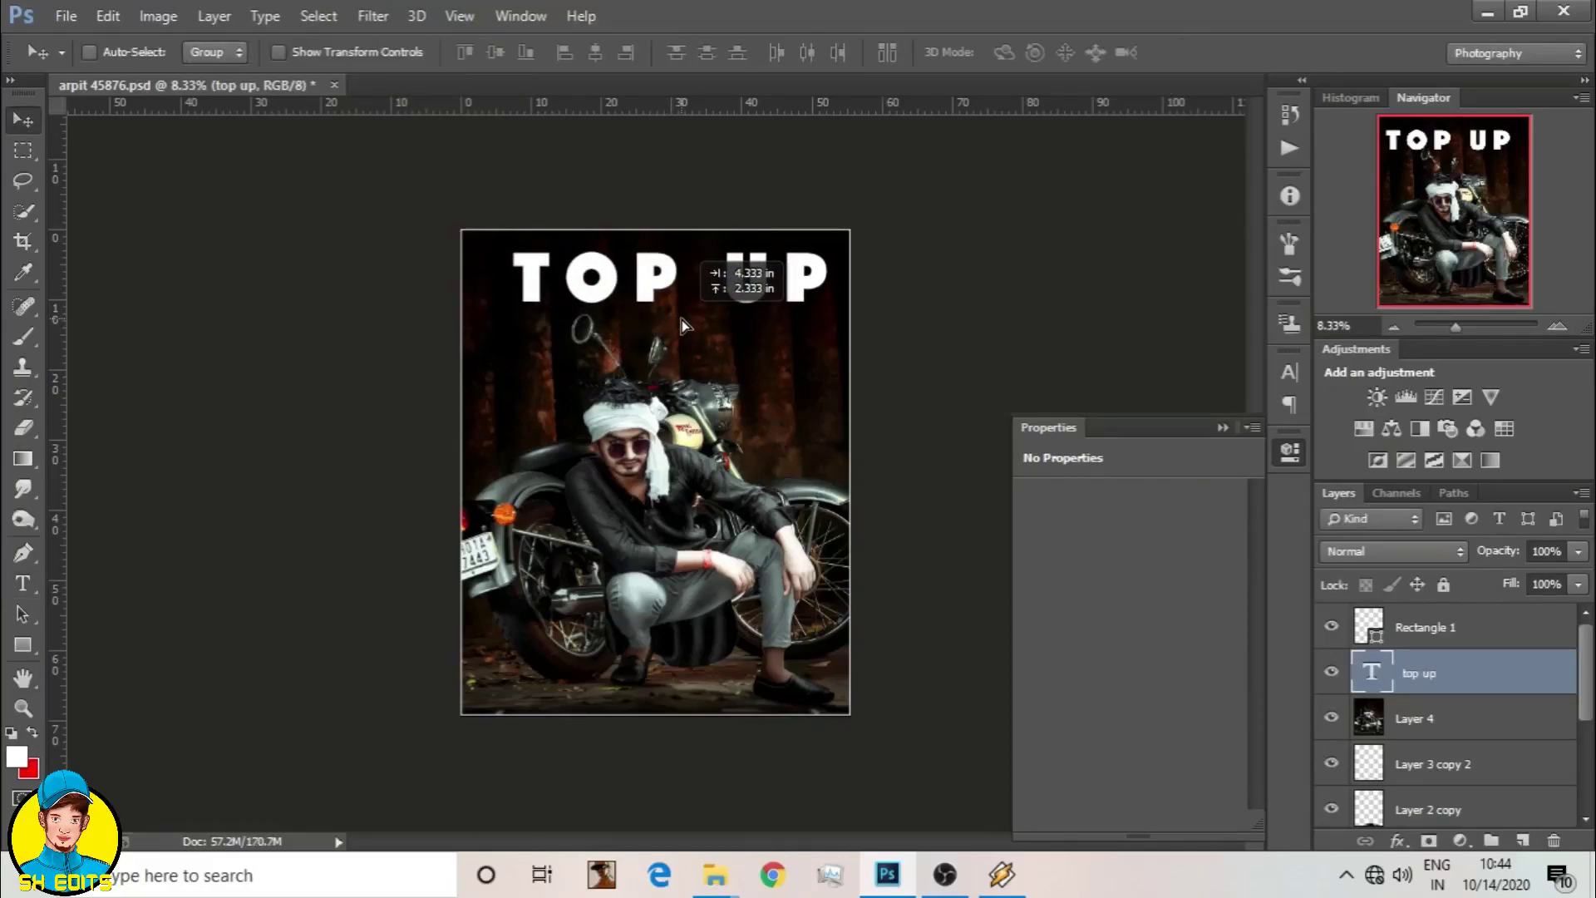
{"action": "key", "text": "ctrl+t"}
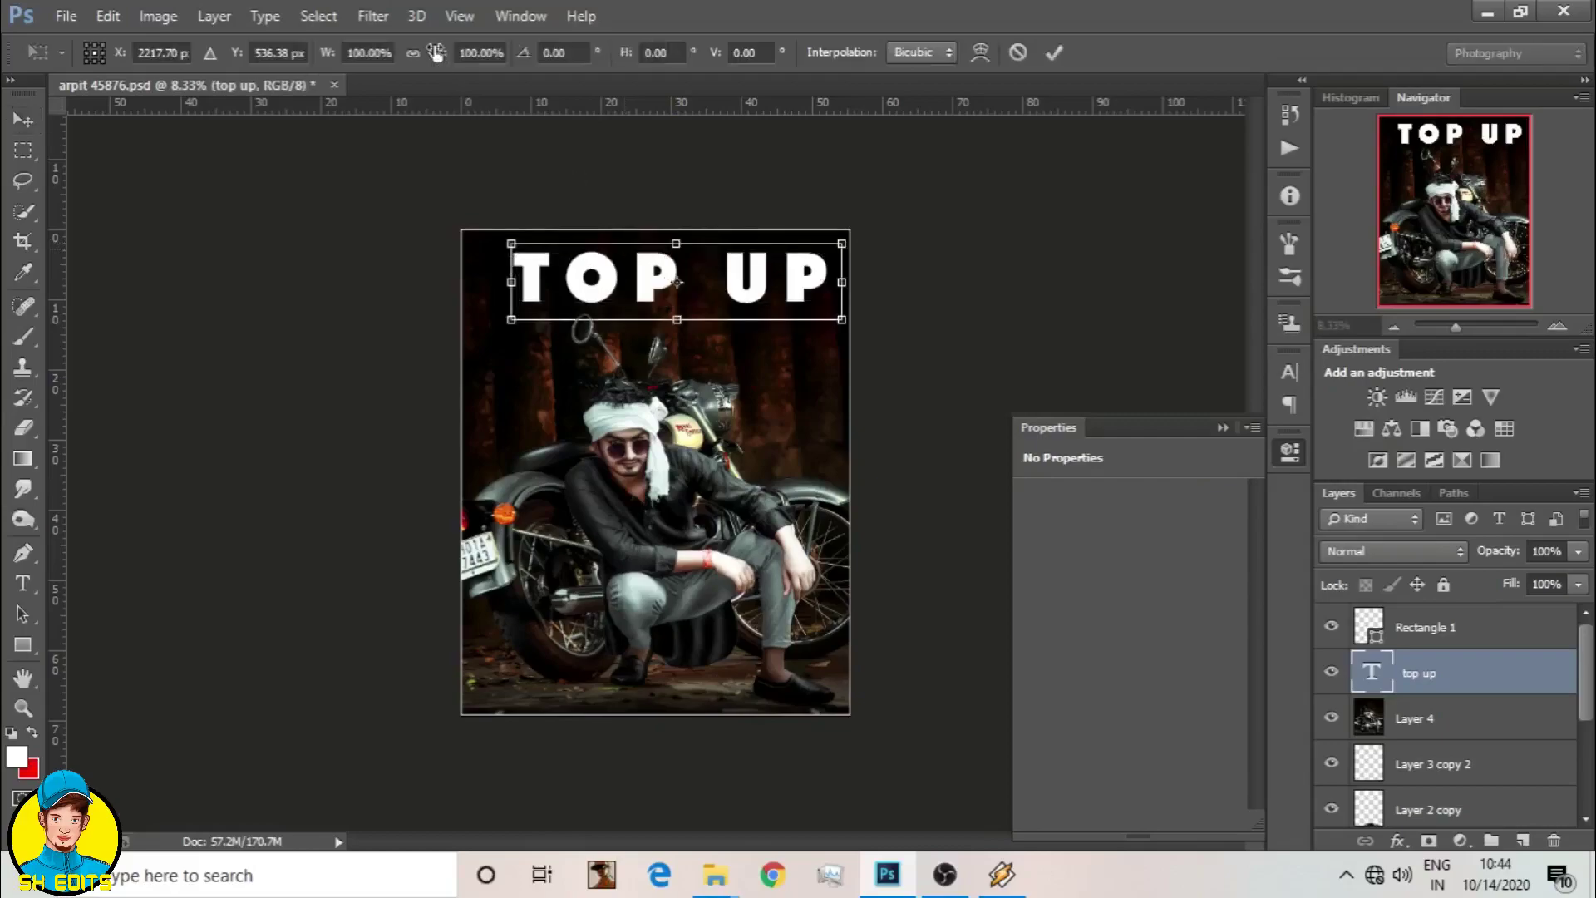
{"action": "left_click_drag", "start_coordinate": [439, 60], "coordinate": [431, 55]}
{"action": "left_click", "coordinate": [1054, 53]}
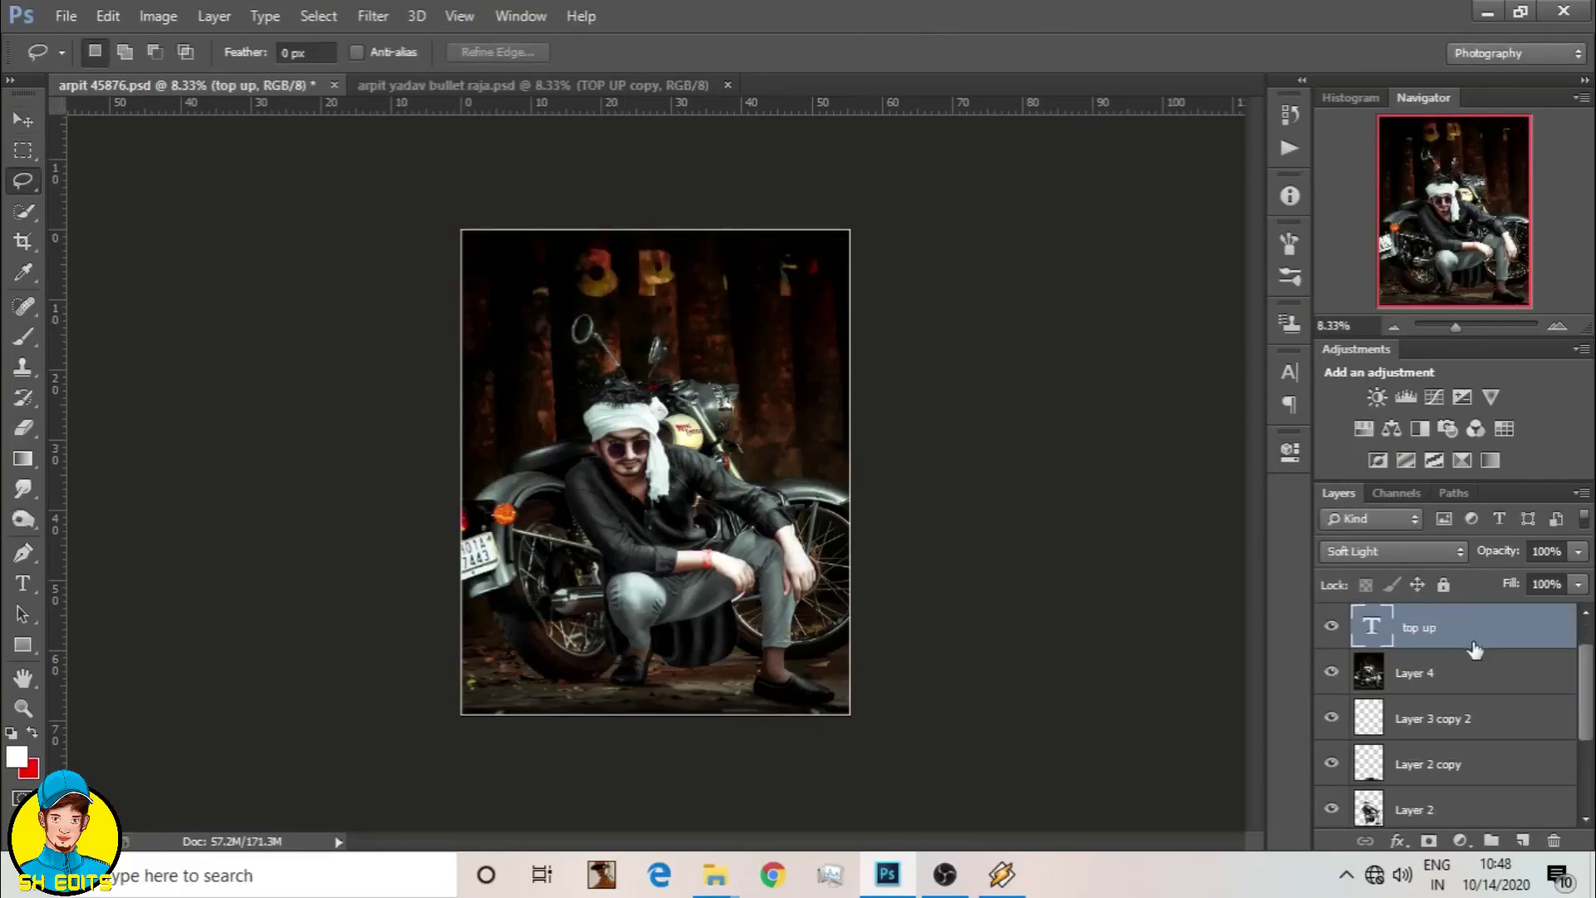
Step: Set the title copy layer to Screen blend mode with fill lowered to 7%
{"action": "left_click_drag", "start_coordinate": [1449, 682], "coordinate": [1448, 690]}
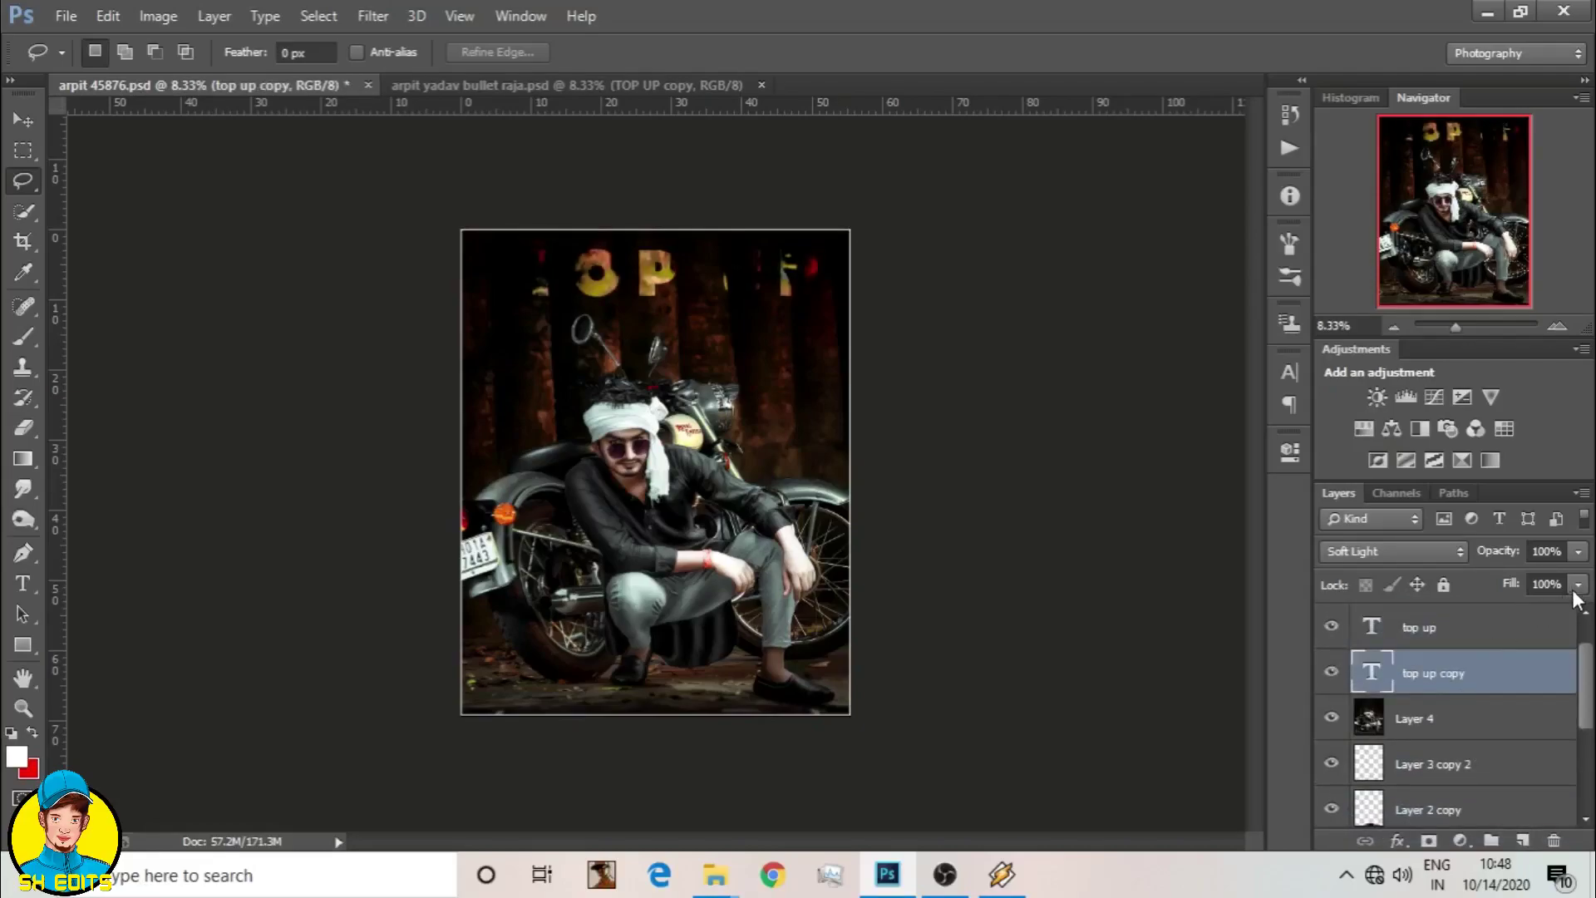
{"action": "left_click", "coordinate": [1393, 551]}
{"action": "left_click", "coordinate": [1333, 199]}
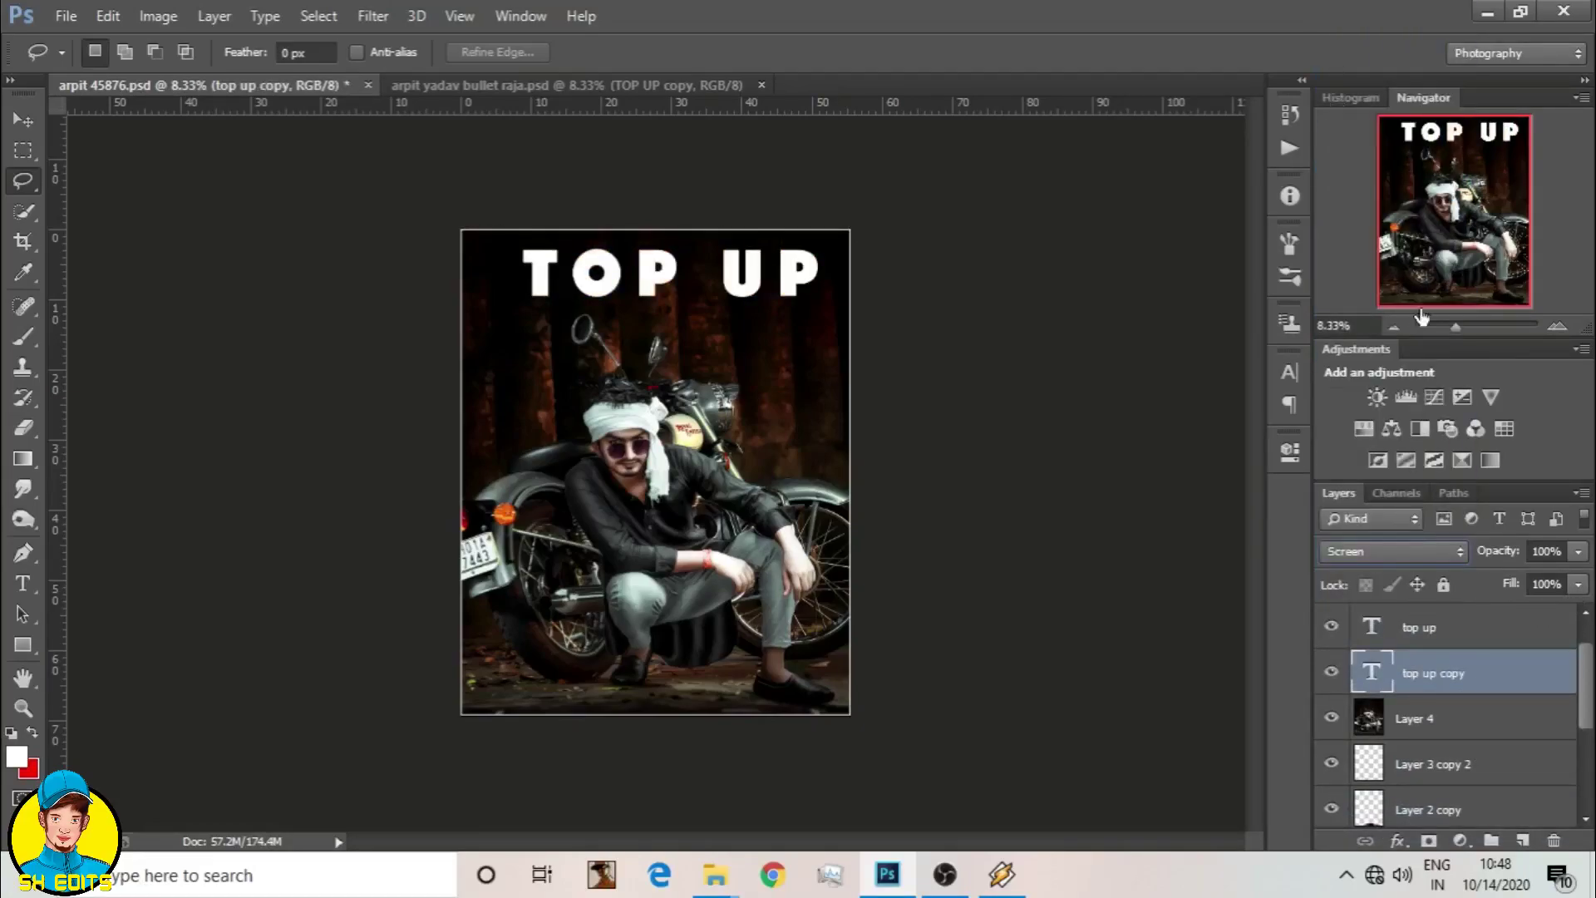
{"action": "mouse_move", "coordinate": [1534, 615]}
{"action": "left_mouse_down"}
{"action": "mouse_move", "coordinate": [1487, 625]}
{"action": "mouse_move", "coordinate": [1466, 611]}
{"action": "left_mouse_up"}
Step: Place the SX EDITS NEW LOGO image as a linked file in the top-left corner
{"action": "left_click", "coordinate": [65, 16]}
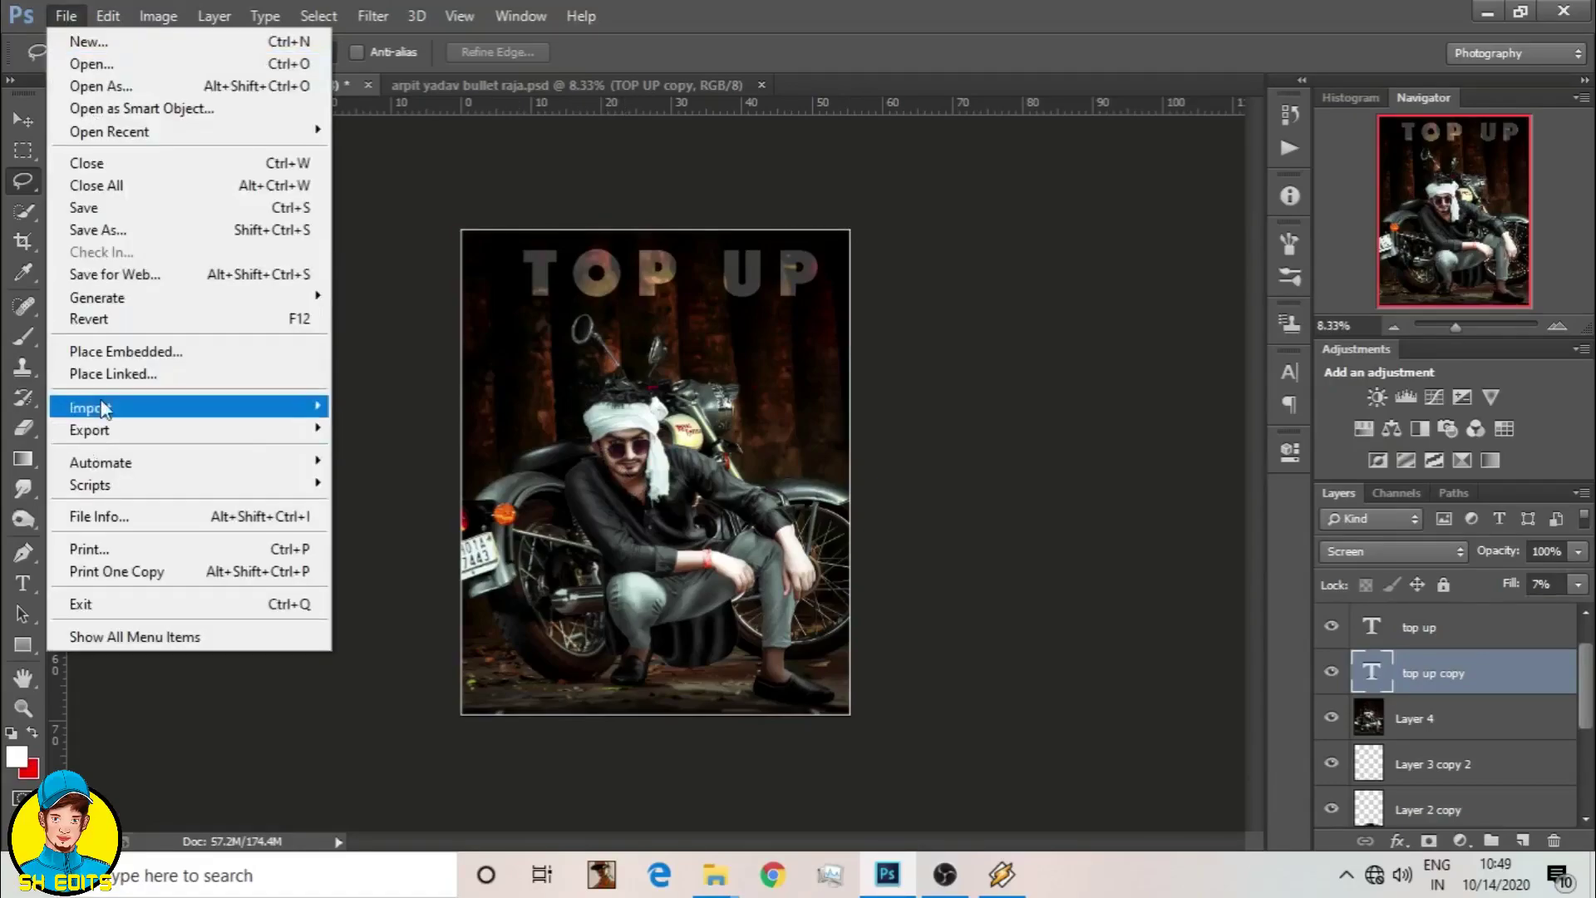
{"action": "left_click", "coordinate": [92, 366]}
{"action": "double_click", "coordinate": [873, 472]}
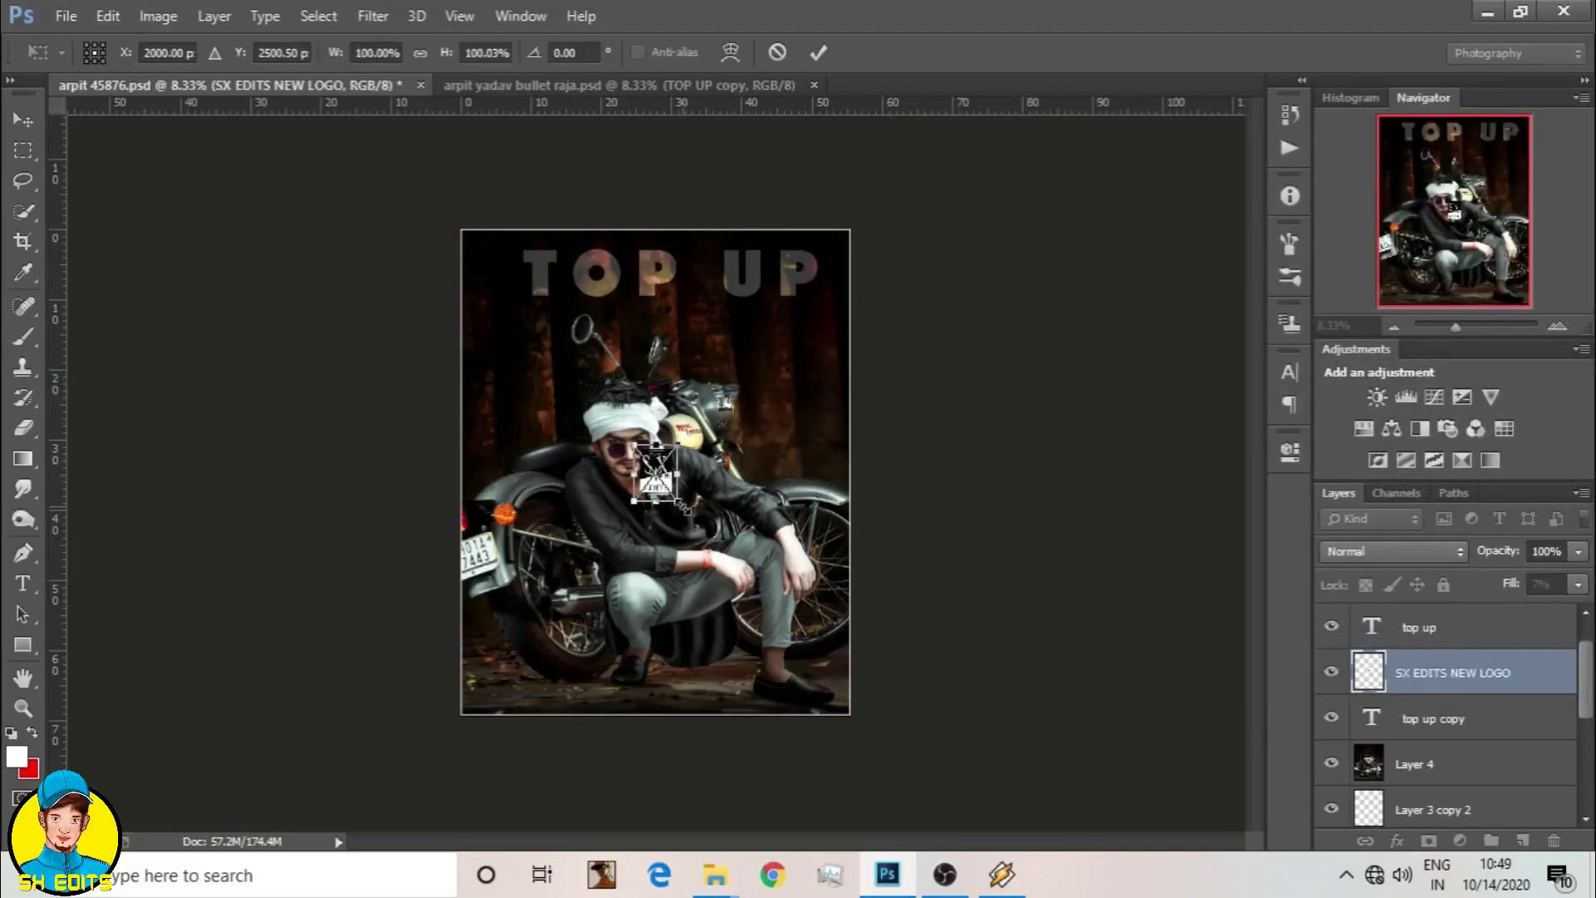
{"action": "left_click_drag", "start_coordinate": [683, 509], "coordinate": [677, 499]}
{"action": "left_click", "coordinate": [819, 52]}
{"action": "key", "text": "l"}
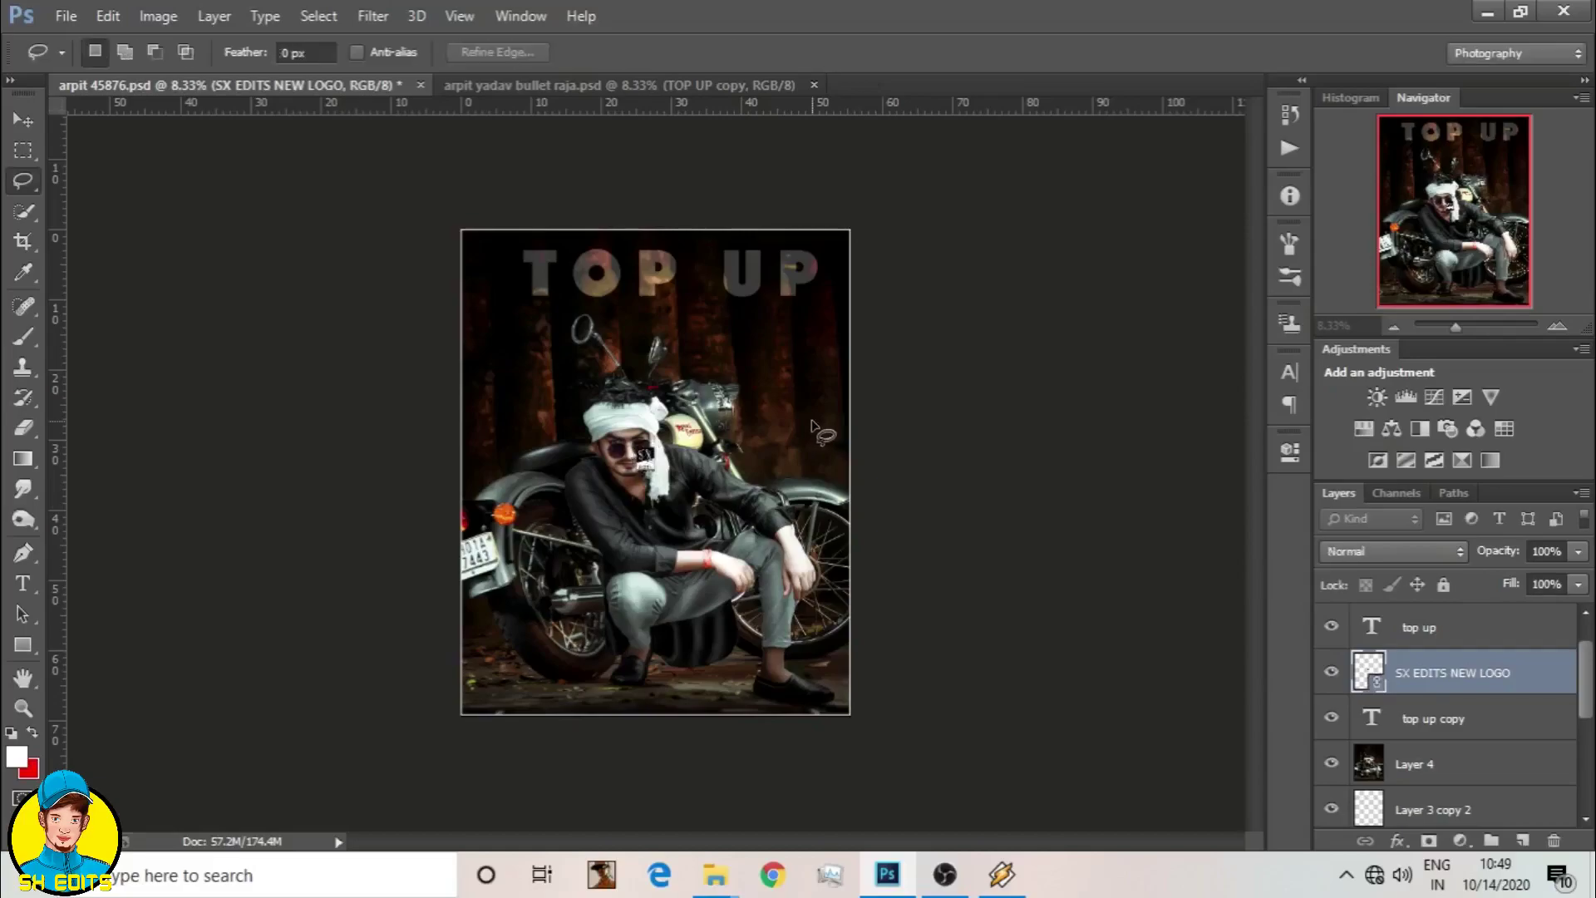
{"action": "left_click_drag", "start_coordinate": [738, 368], "coordinate": [786, 449]}
{"action": "key", "text": "v"}
{"action": "left_click_drag", "start_coordinate": [649, 493], "coordinate": [490, 299]}
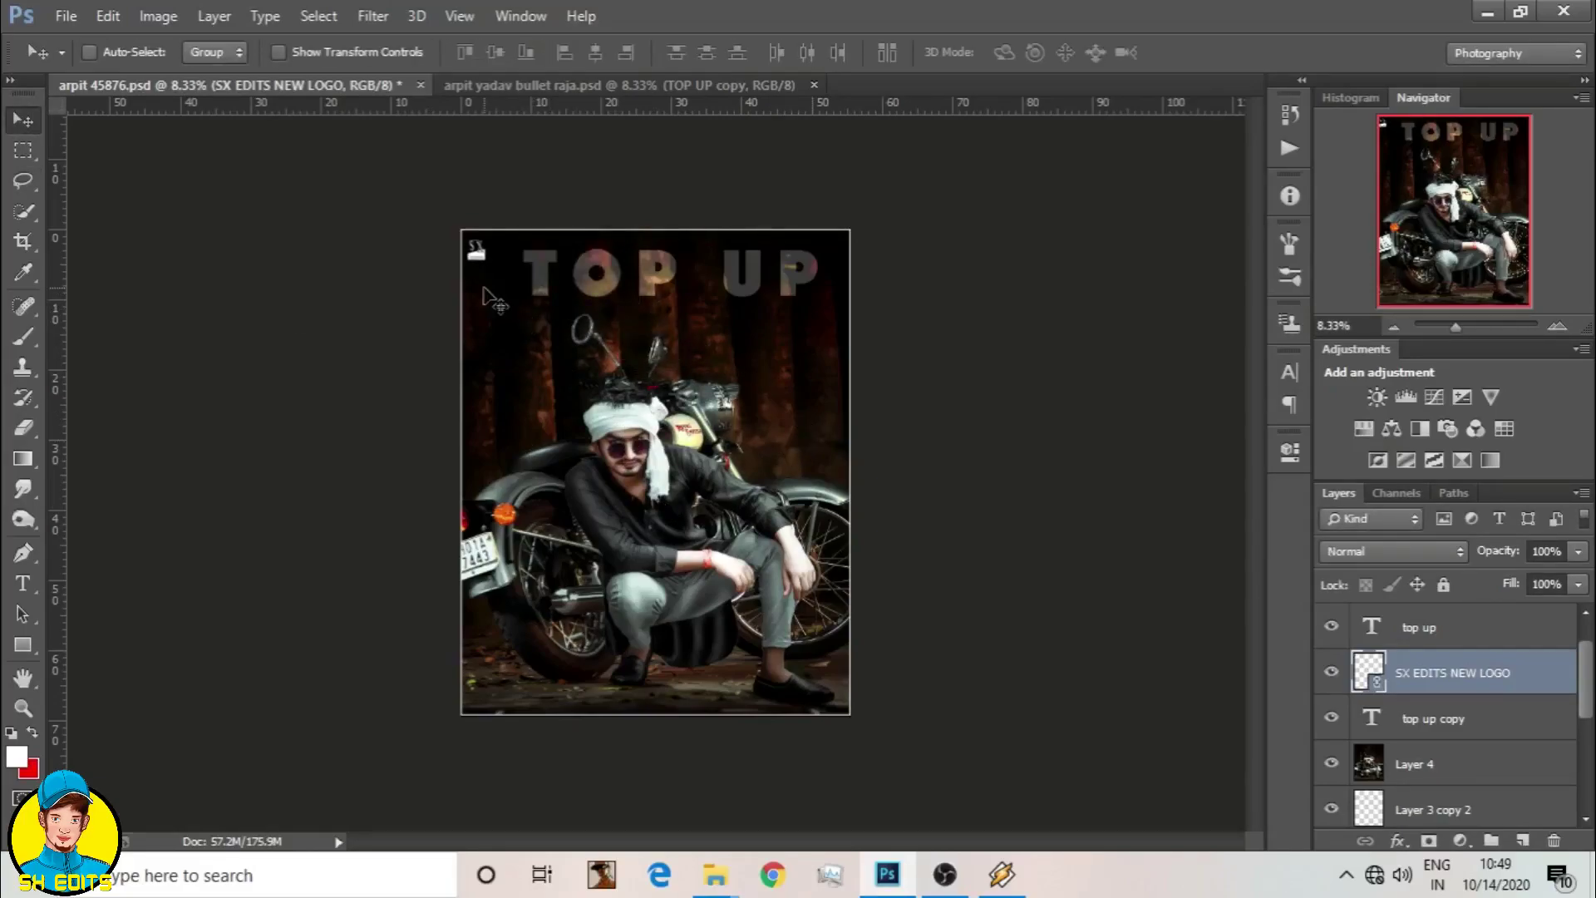
Step: Place a second linked watermark image along the bottom edge of the canvas
{"action": "left_click", "coordinate": [66, 16]}
{"action": "left_click", "coordinate": [92, 370]}
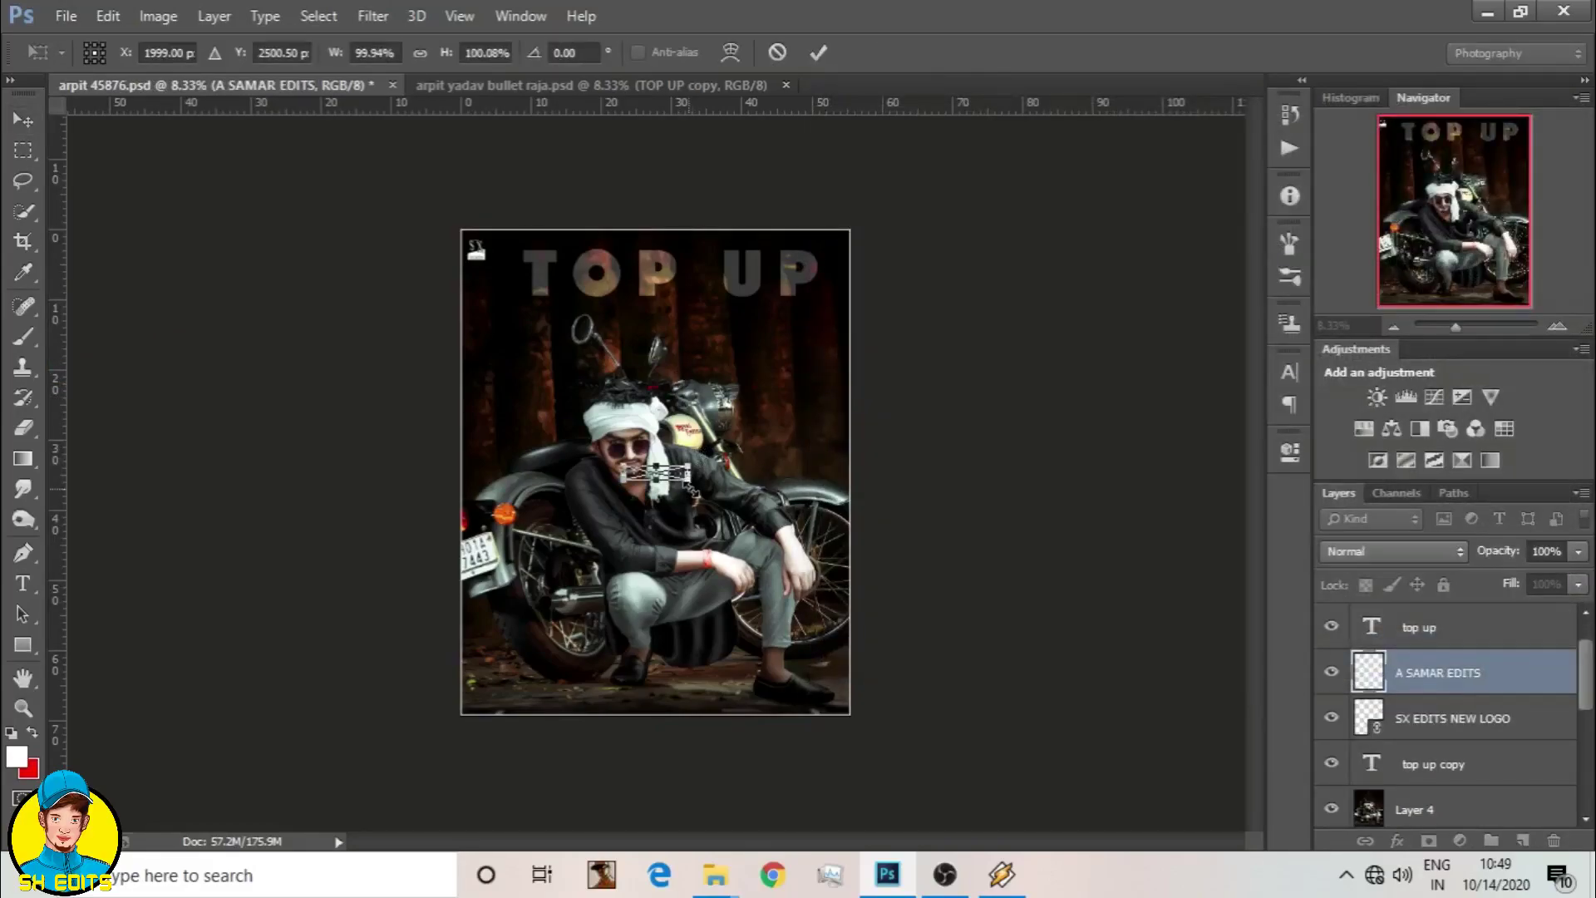
{"action": "mouse_move", "coordinate": [692, 489]}
{"action": "left_mouse_down"}
{"action": "mouse_move", "coordinate": [805, 714]}
{"action": "mouse_move", "coordinate": [792, 707]}
{"action": "left_mouse_up"}
{"action": "left_click", "coordinate": [819, 52]}
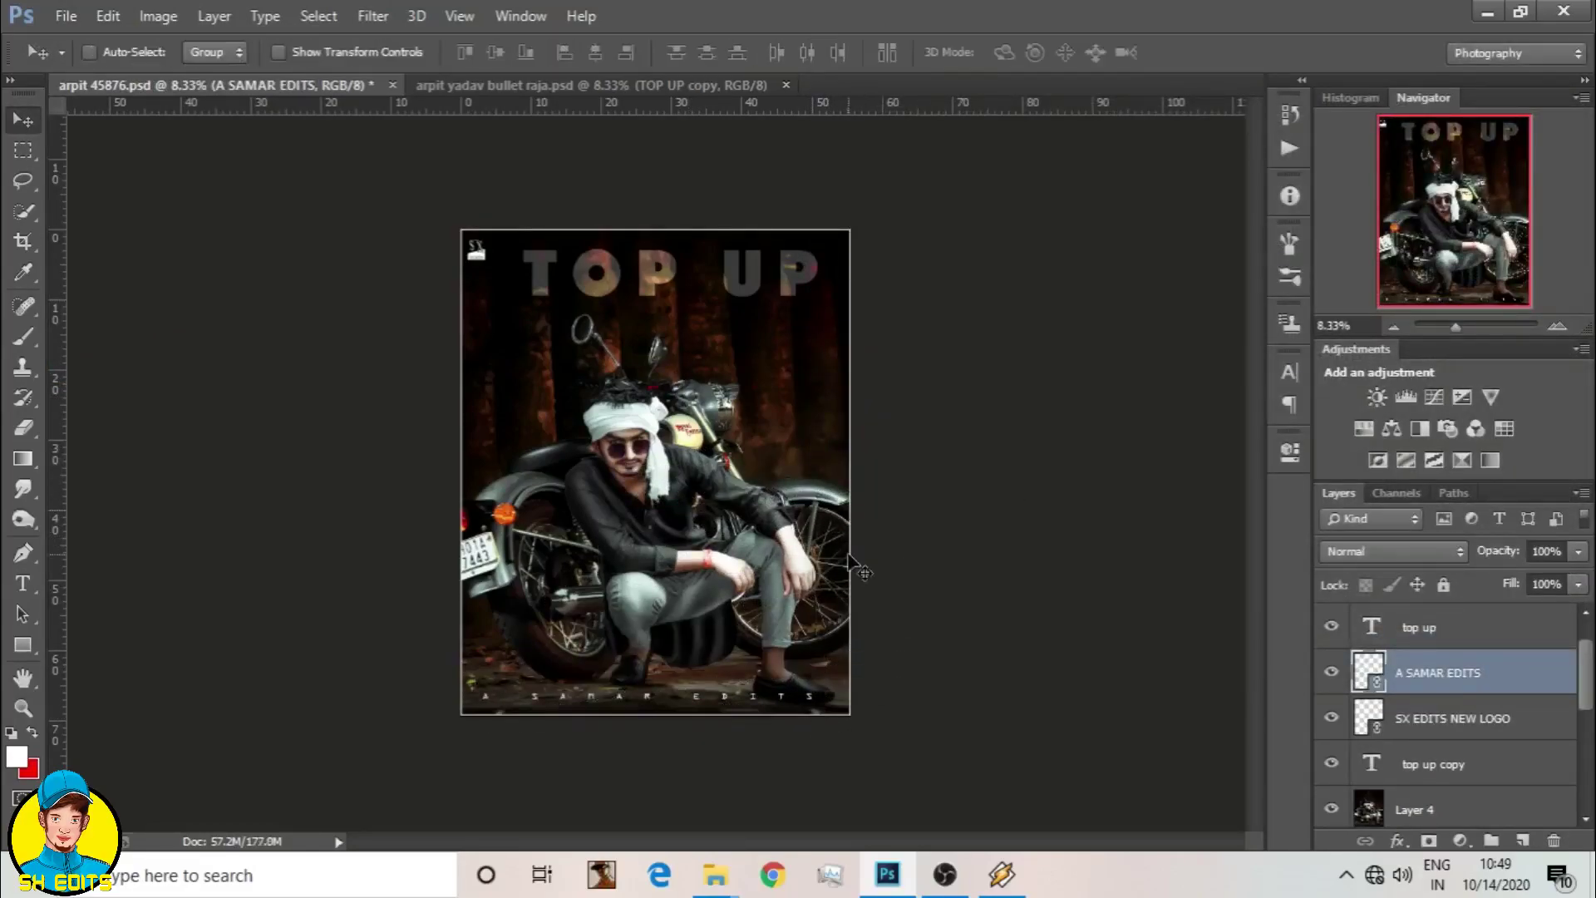
{"action": "left_click_drag", "start_coordinate": [646, 501], "coordinate": [648, 513]}
Step: Save the image as a JPEG, accepting the default quality settings
{"action": "left_click", "coordinate": [66, 15]}
{"action": "left_click", "coordinate": [100, 230]}
{"action": "left_click", "coordinate": [1264, 601]}
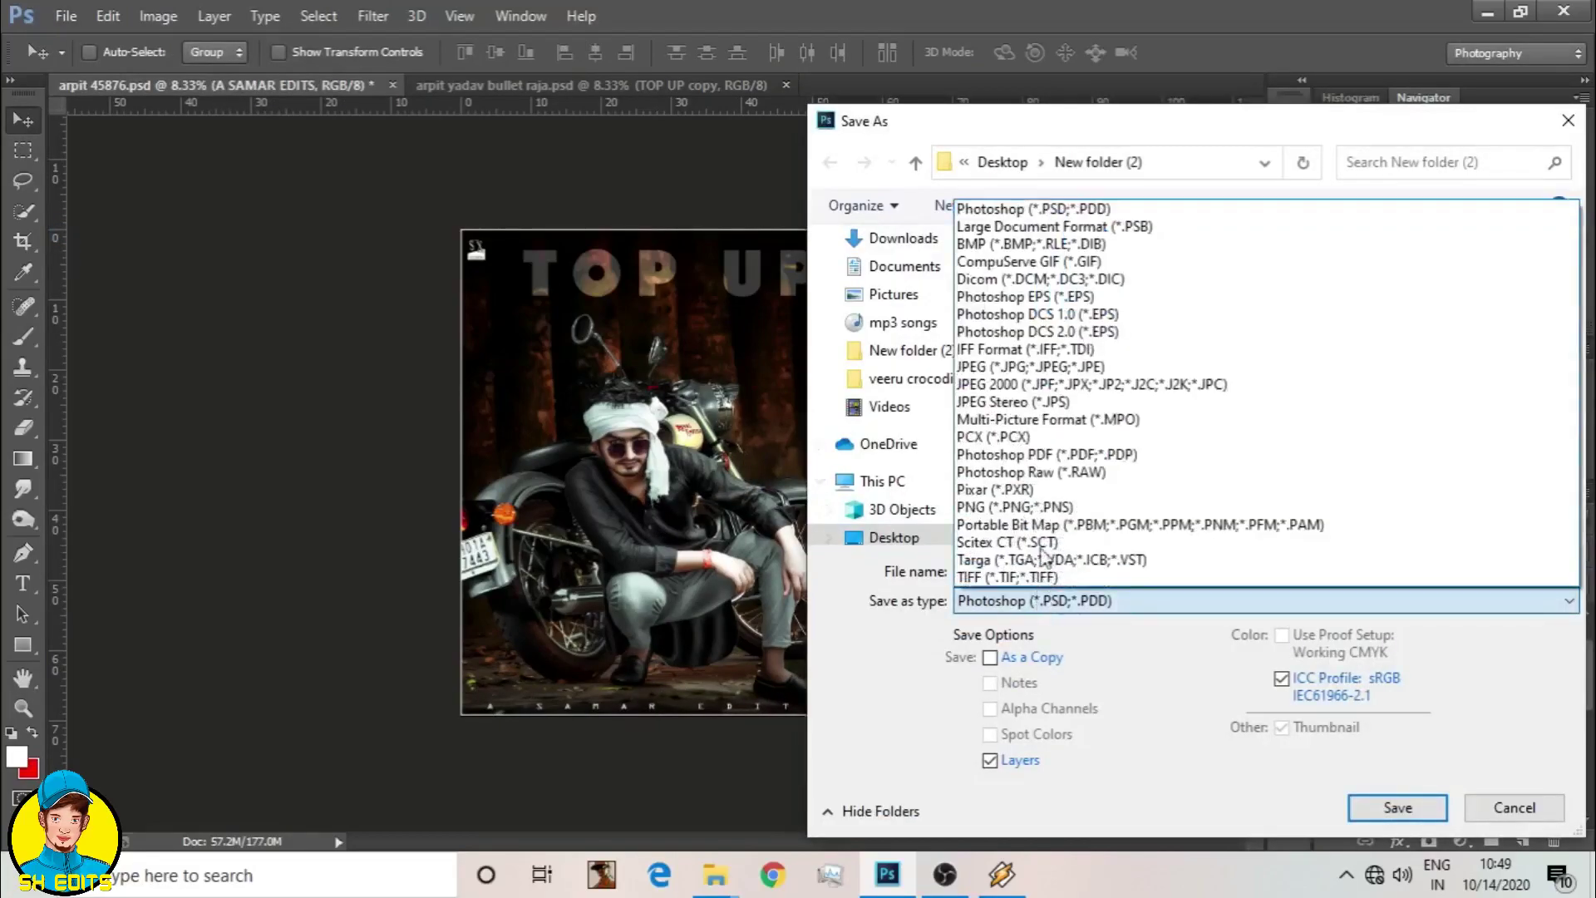
{"action": "left_click", "coordinate": [1064, 366]}
{"action": "key", "text": "Return"}
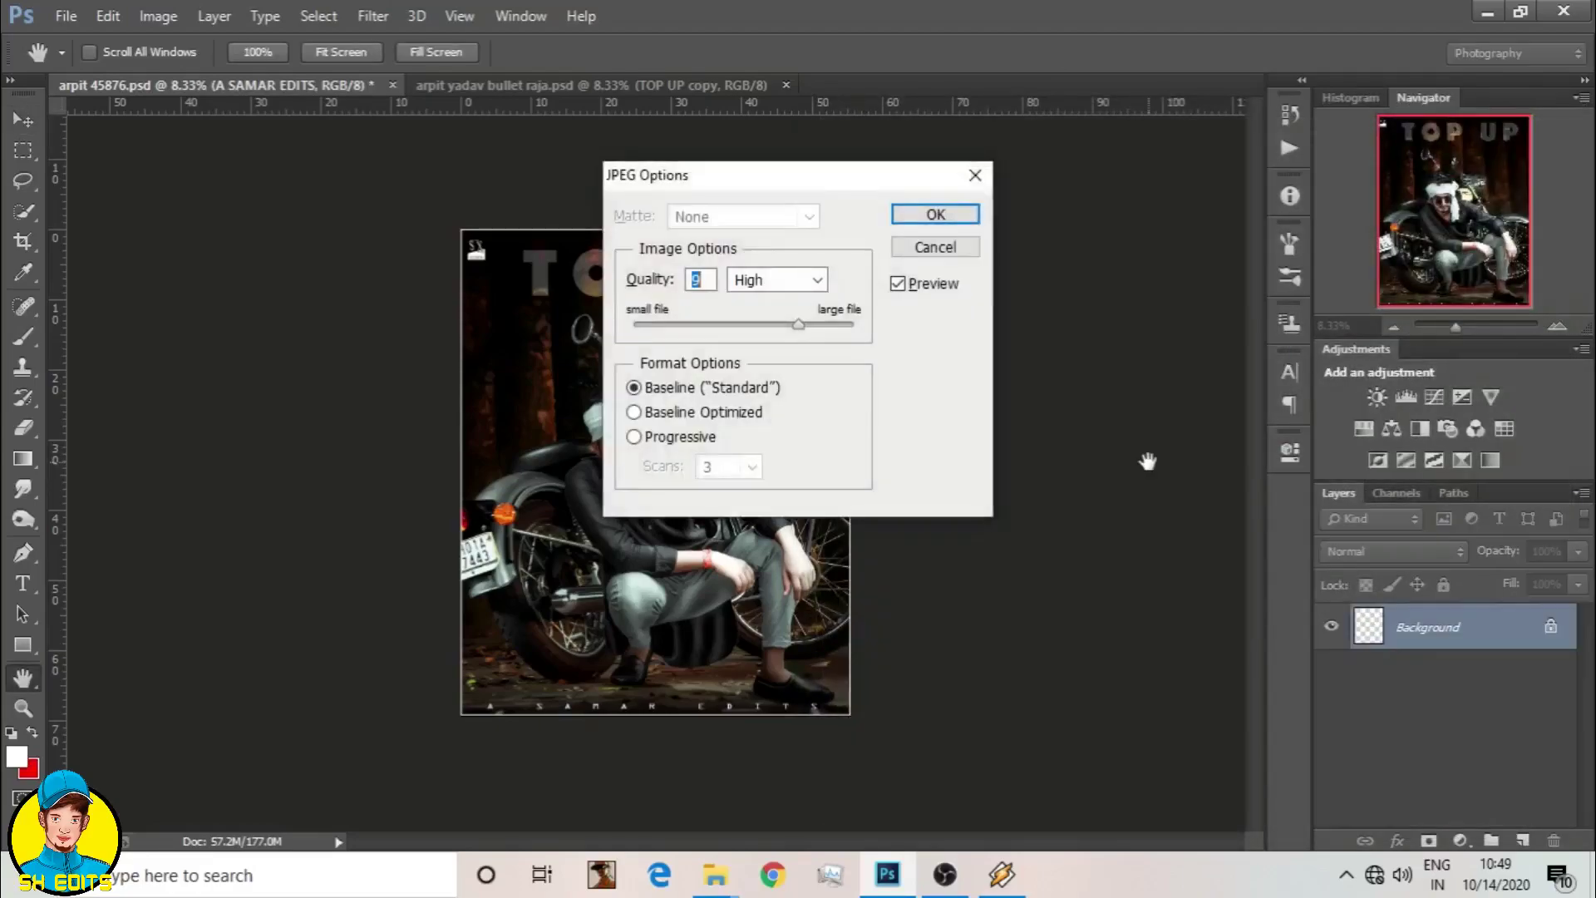
{"action": "key", "text": "Return"}
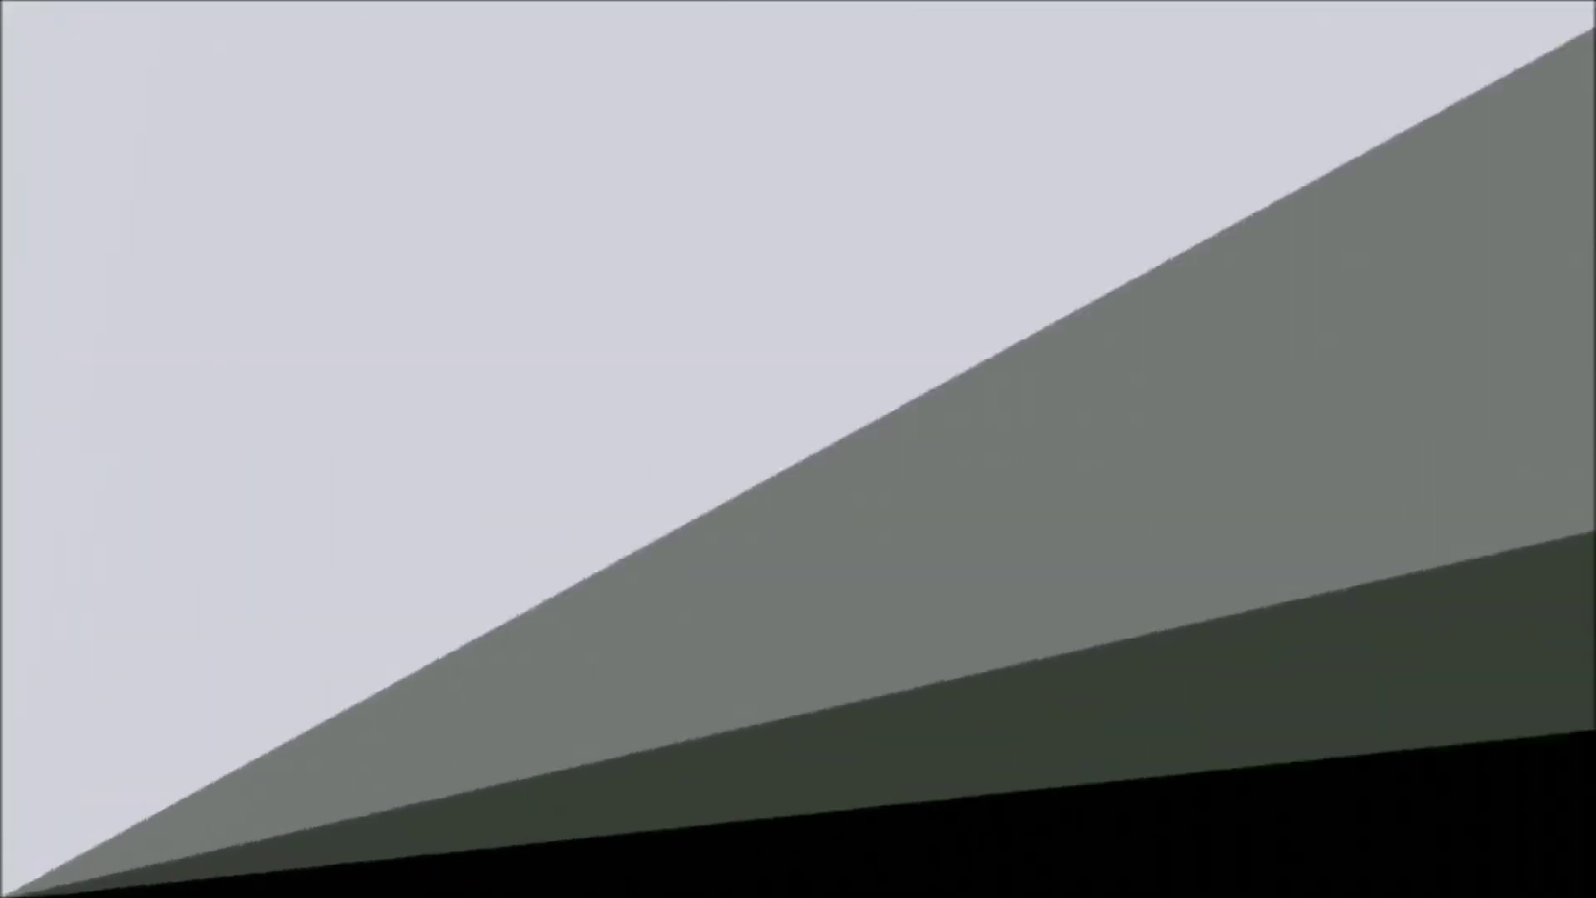